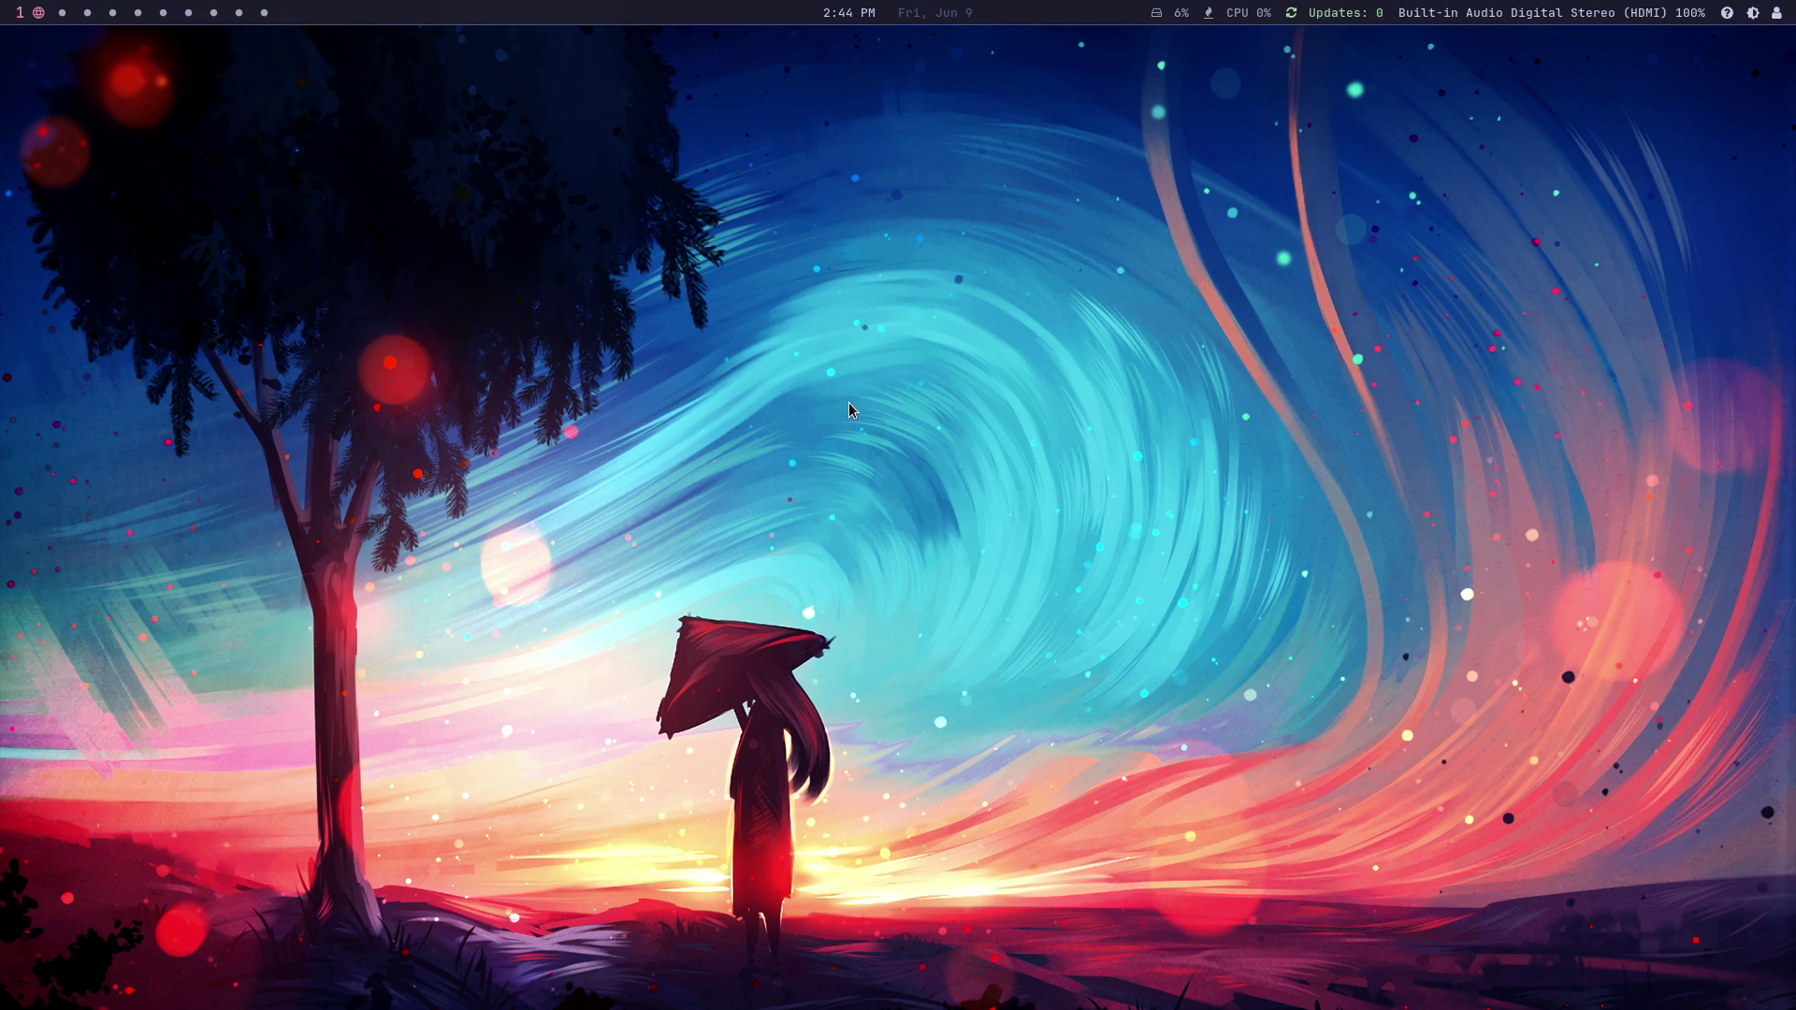
# Open a terminal and SSH into bellagio as drew
pyautogui.press('super+Return')
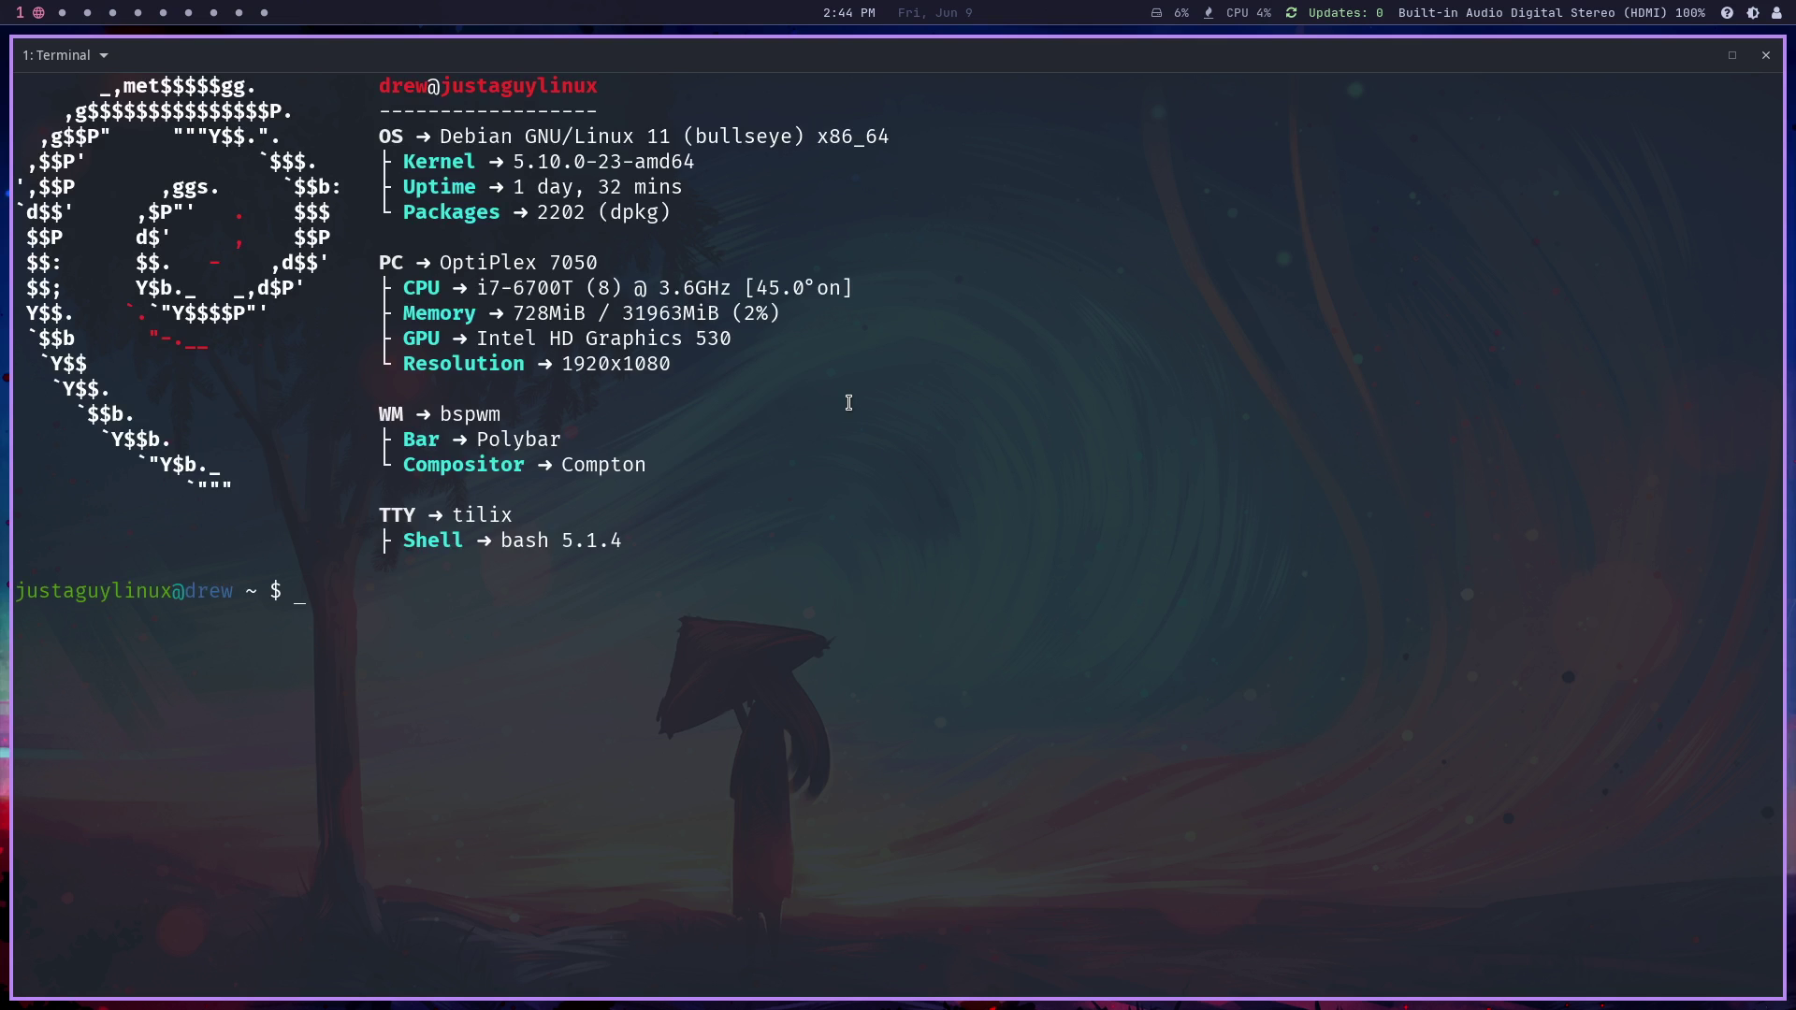
pyautogui.hotkey('ctrl', 'l')
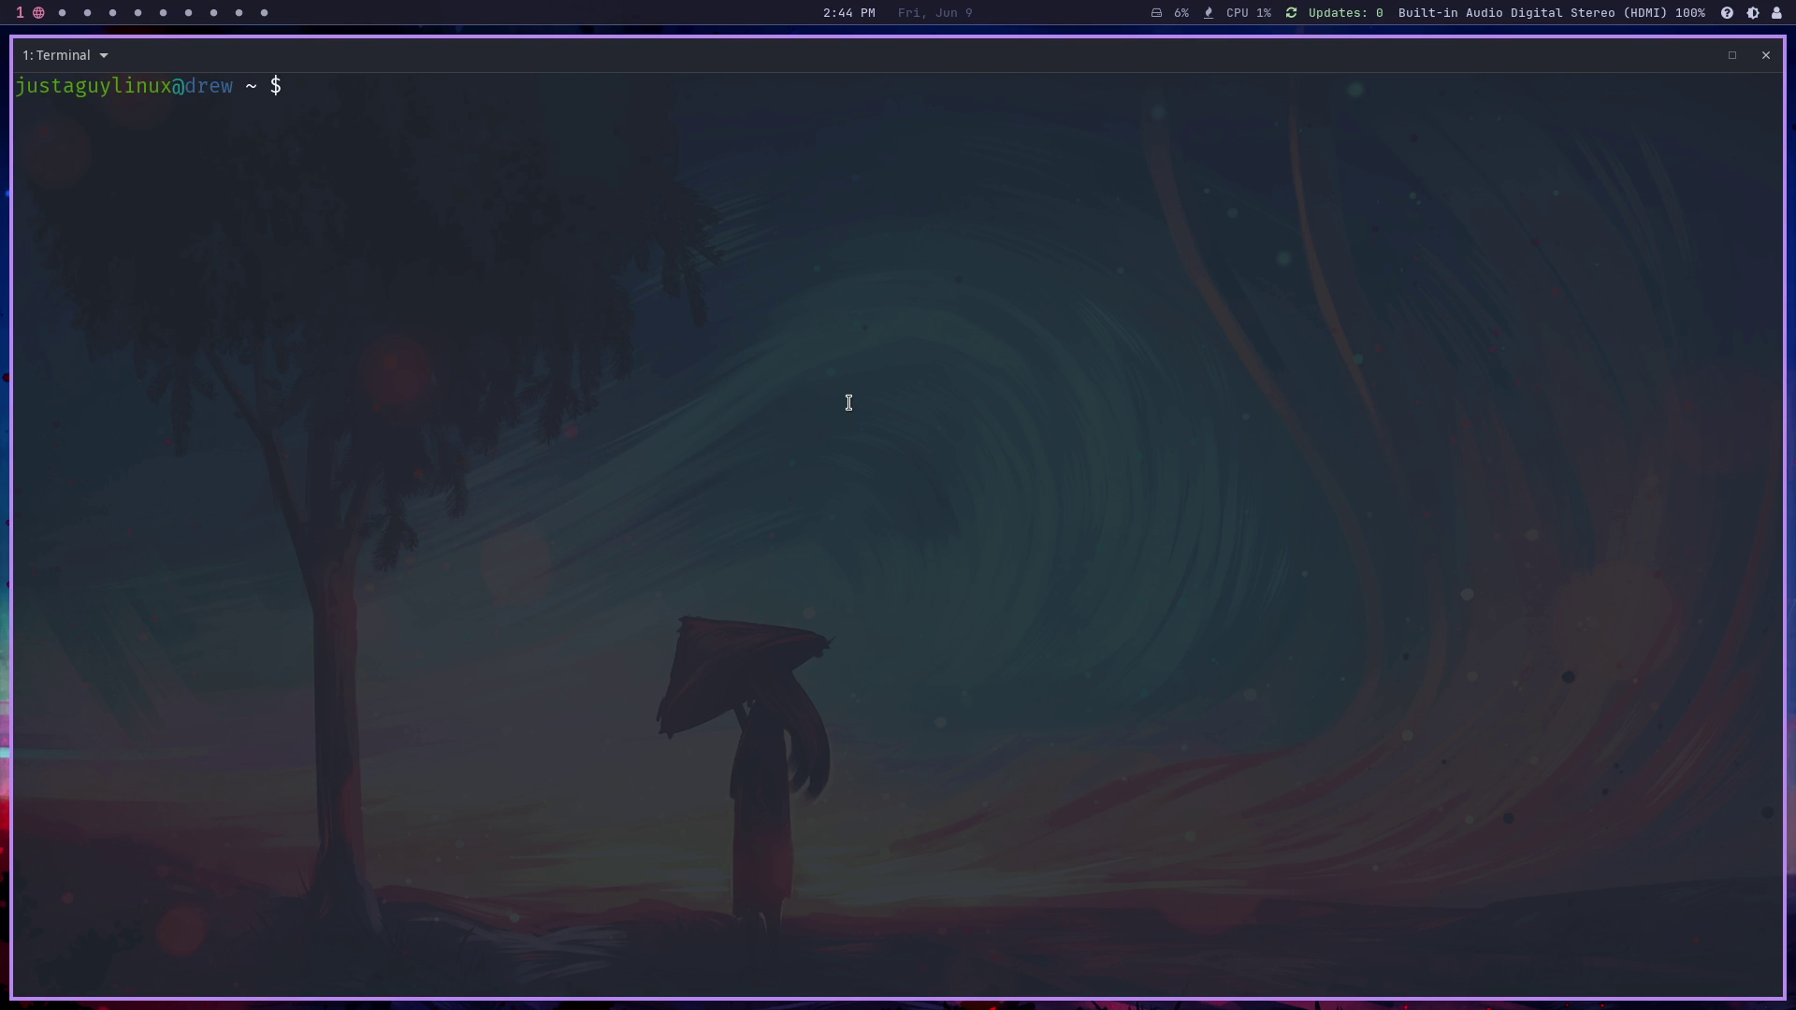
pyautogui.write('ssh drew@bellagio')
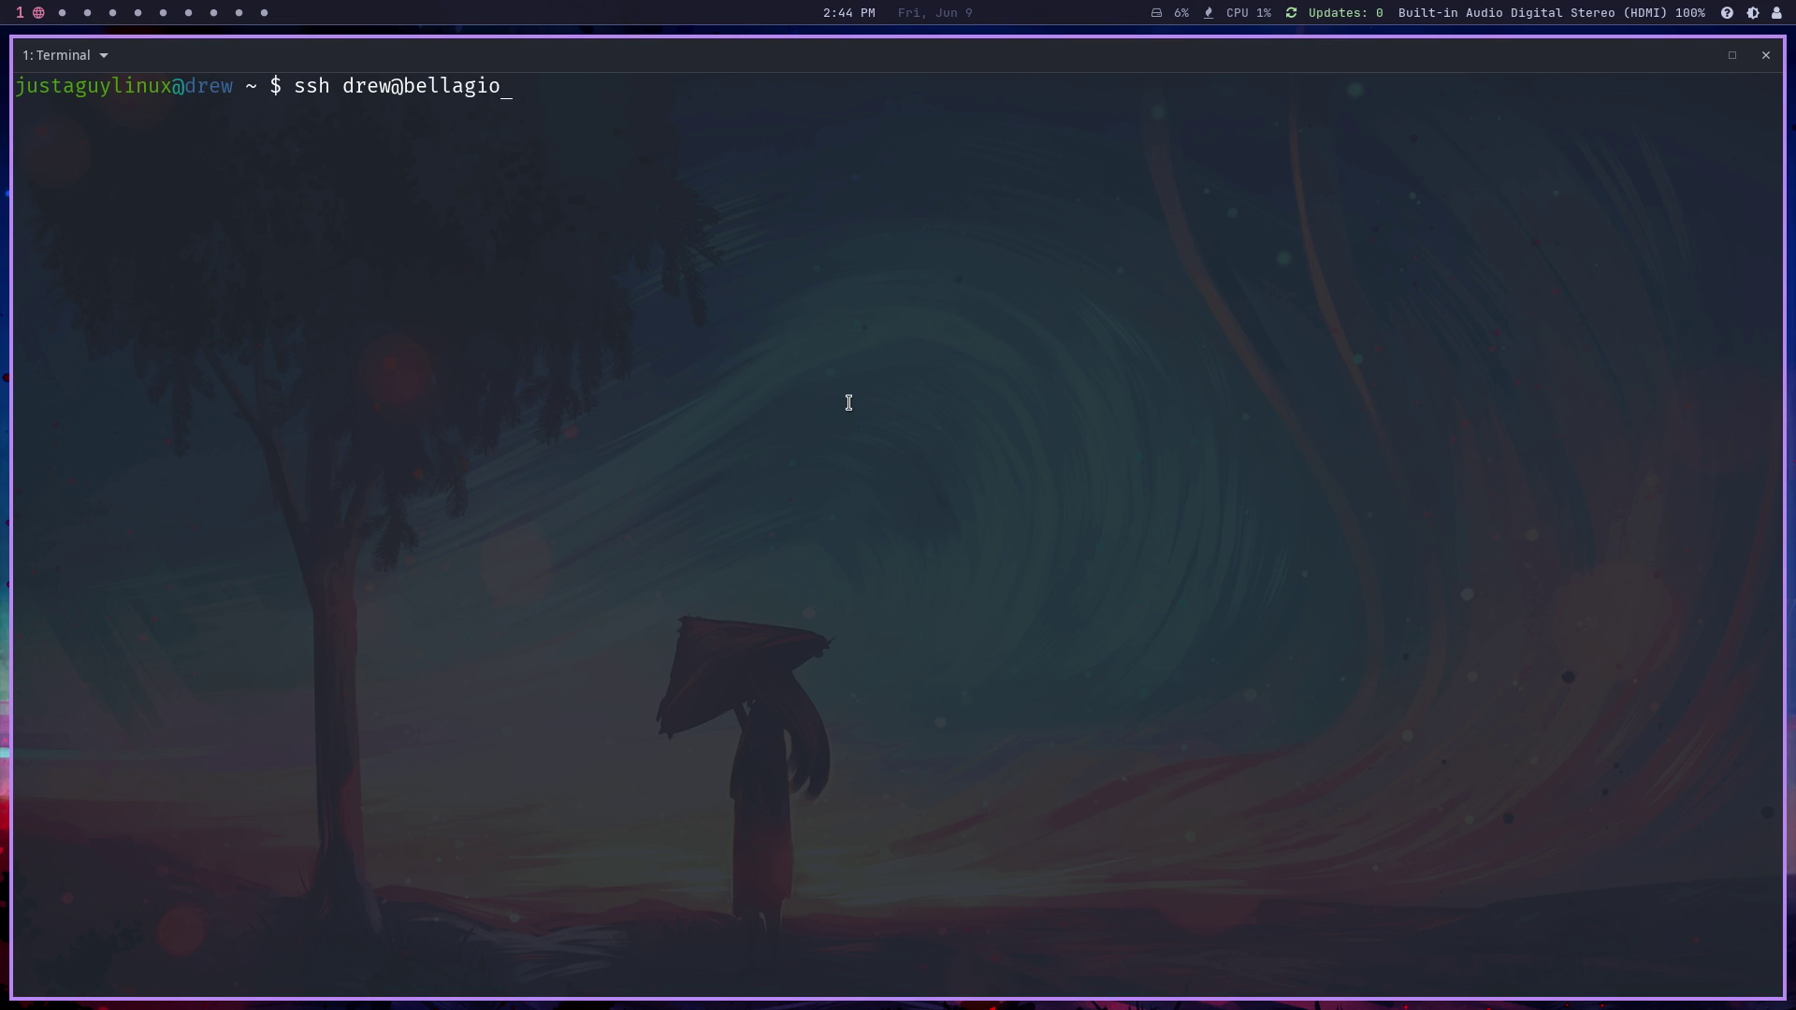
pyautogui.press('Return')
pyautogui.press('Return')
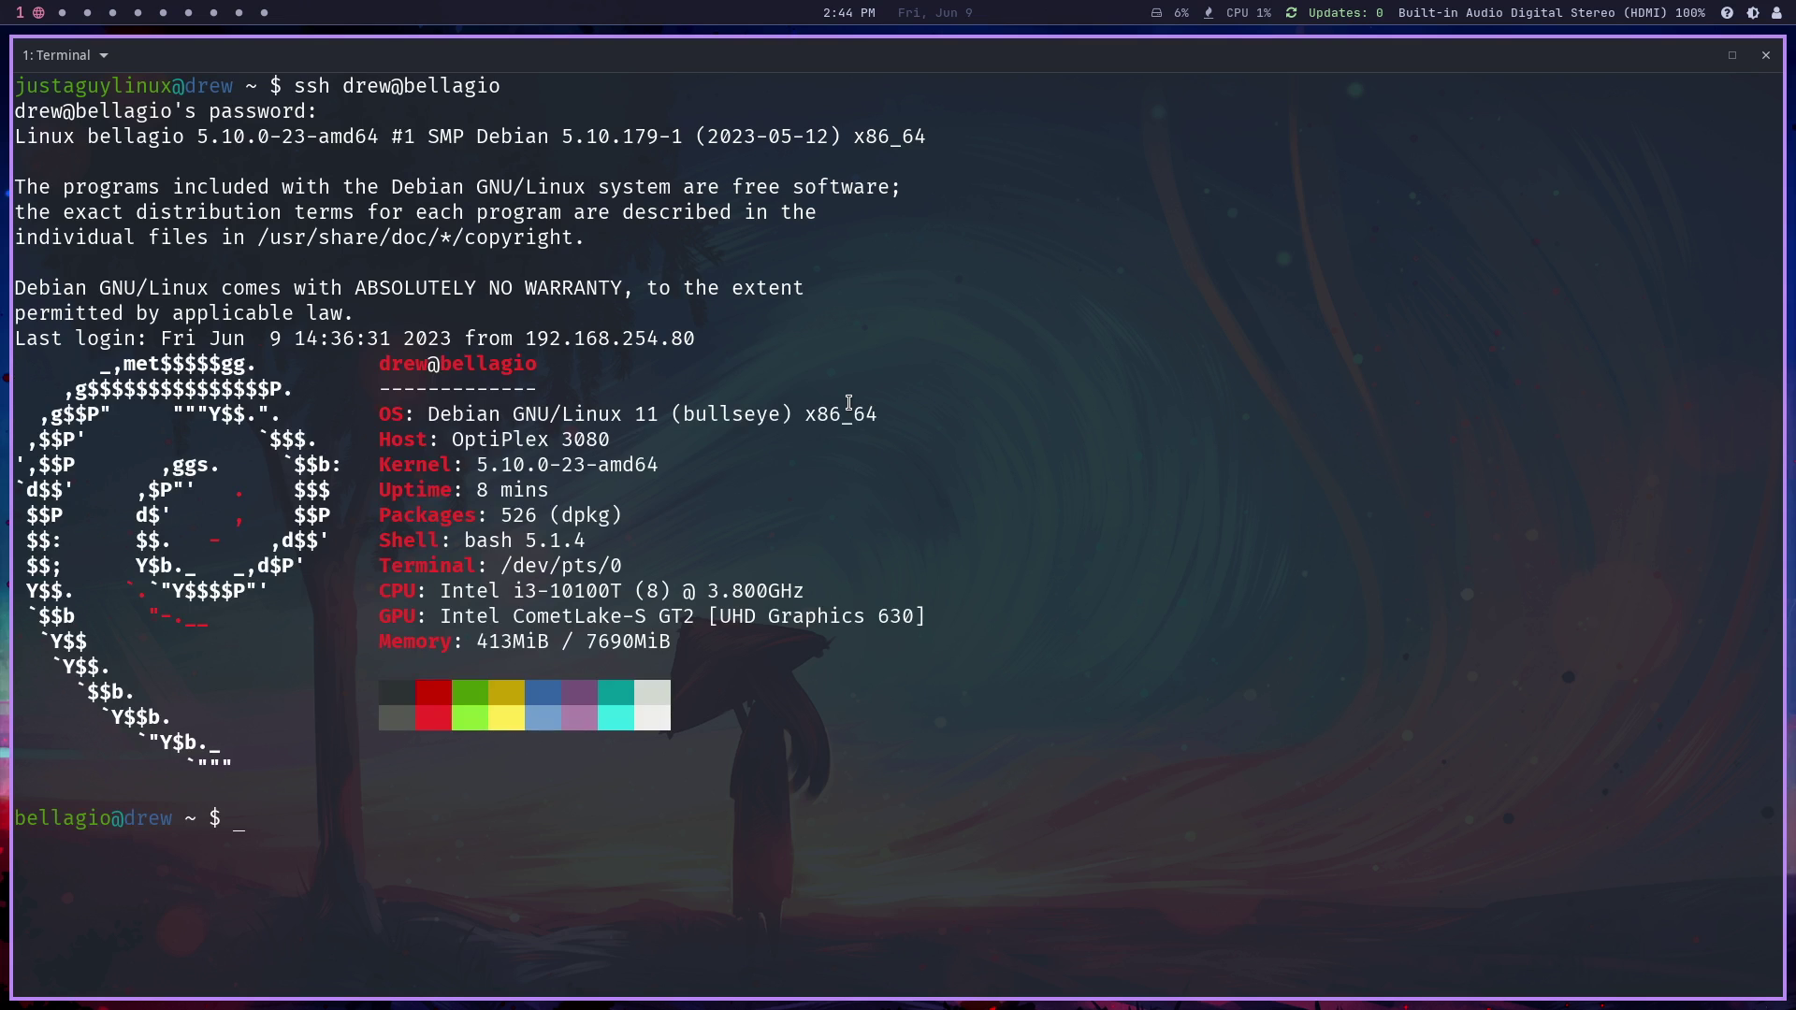
# Clear the screen and list the home folder, highlighting the usb entry
pyautogui.hotkey('ctrl', 'l')
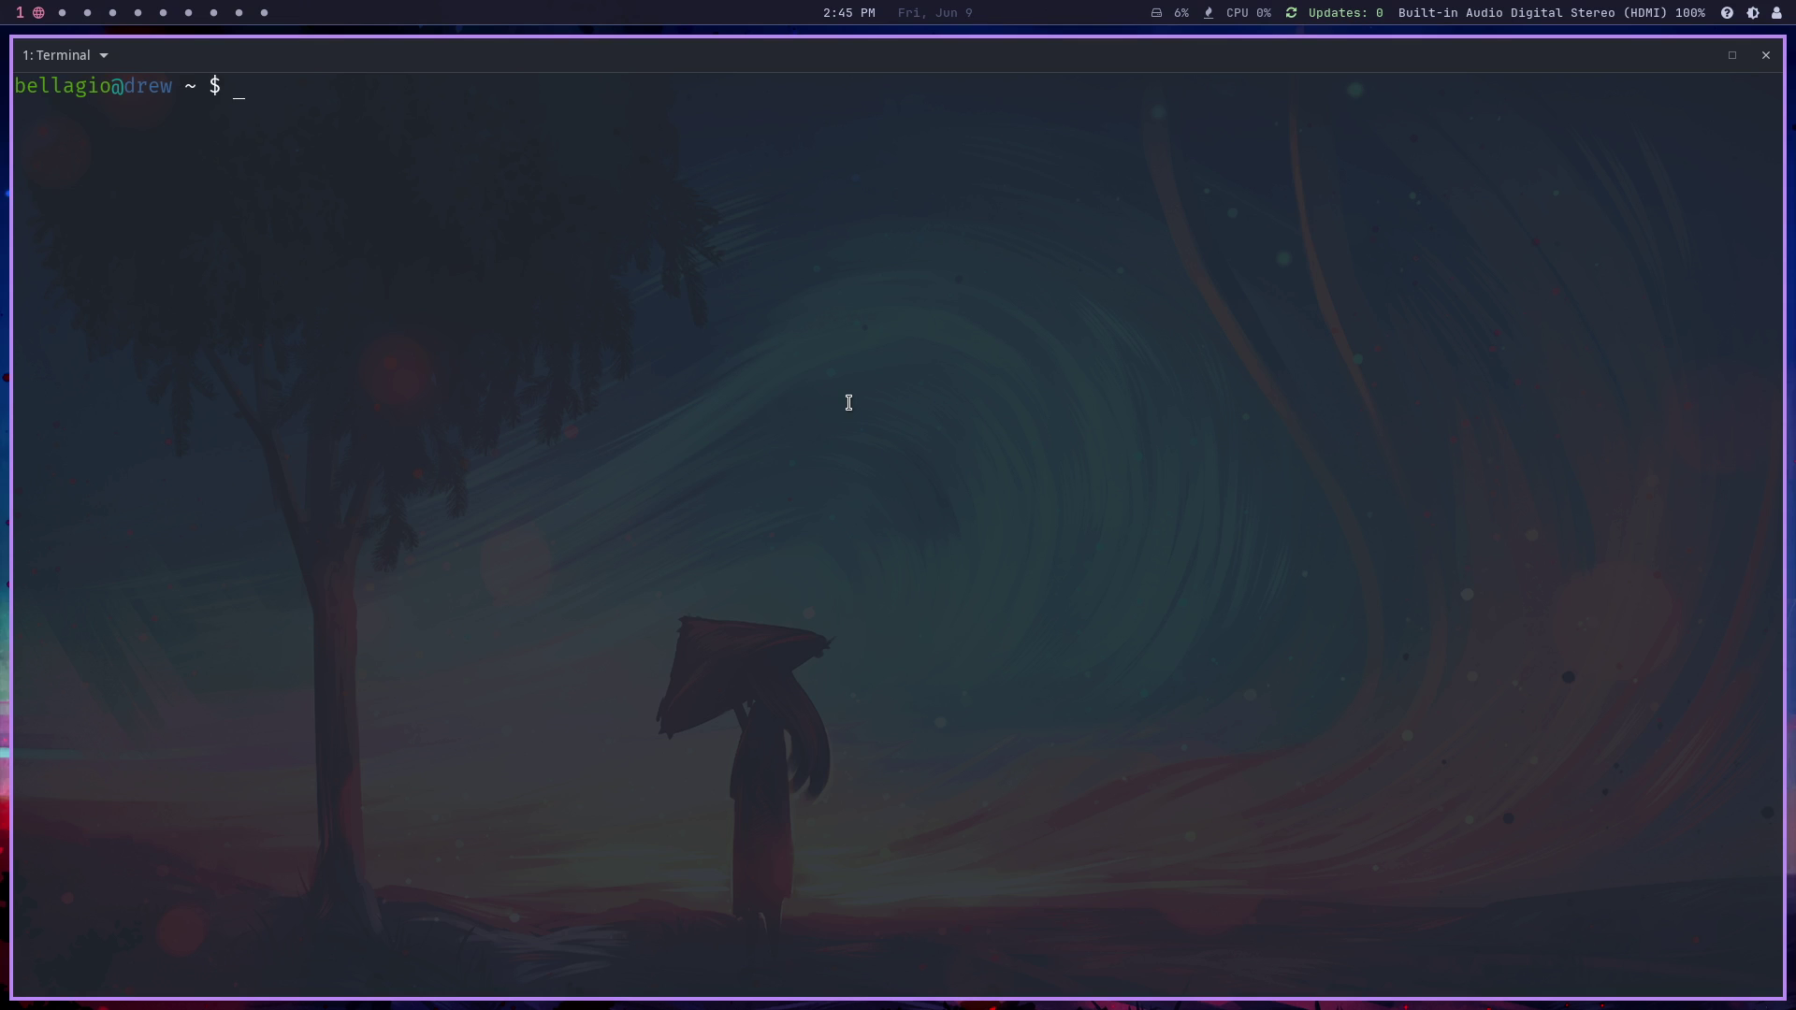
pyautogui.write('ls')
pyautogui.press('Return')
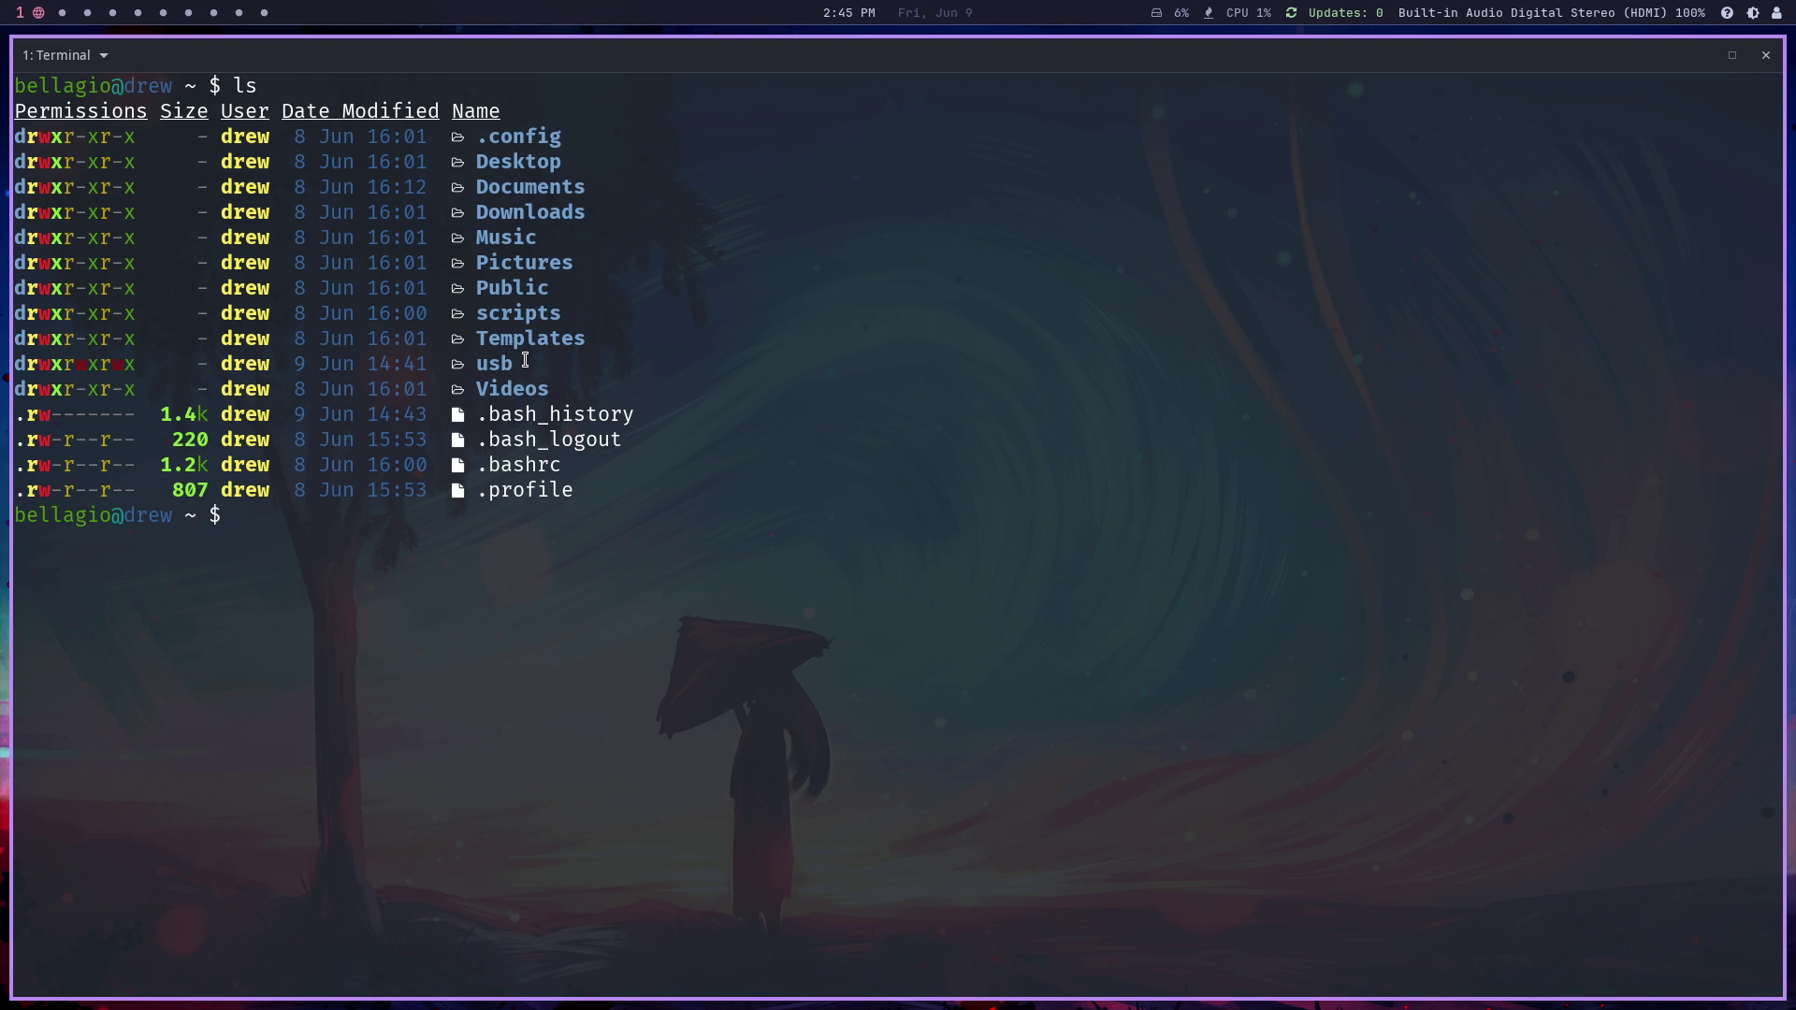
pyautogui.moveTo(525, 360); pyautogui.dragTo(478, 366)
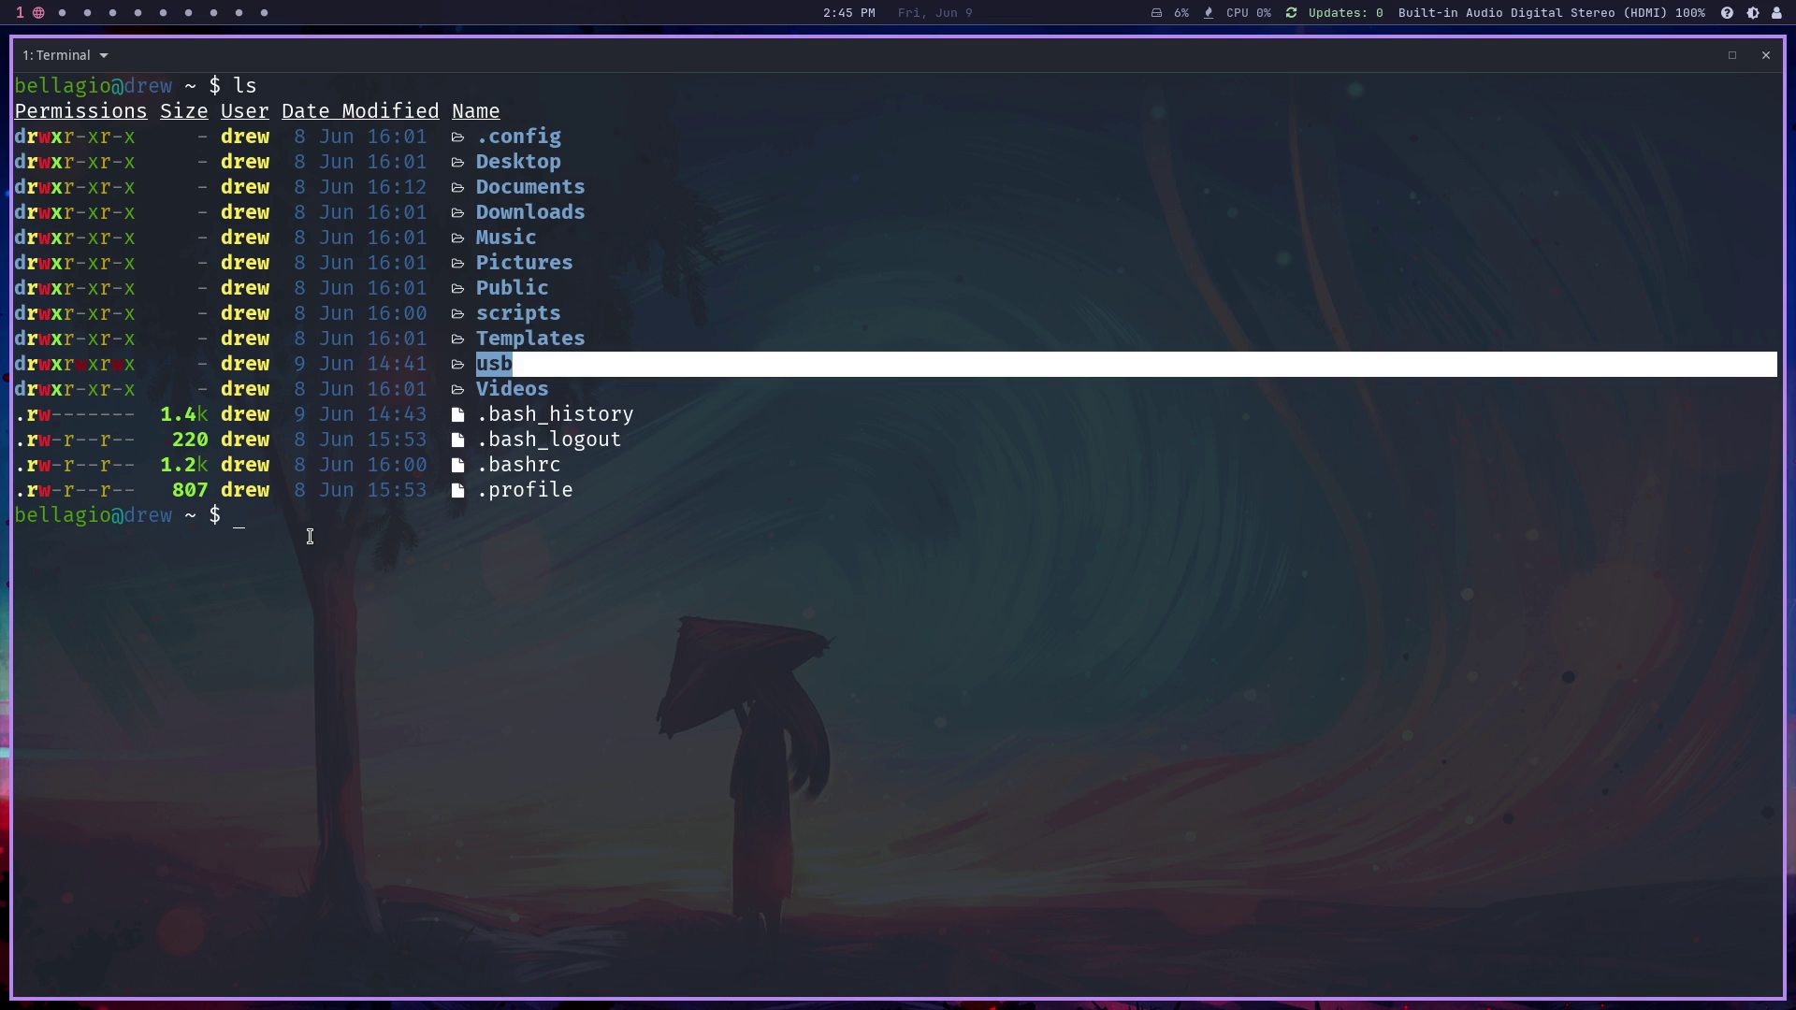
# Apply sudo chmod -R 0777 to /home/drew/usb, then list its Movies and TV Shows folders
pyautogui.write('ls')
pyautogui.press('Up')
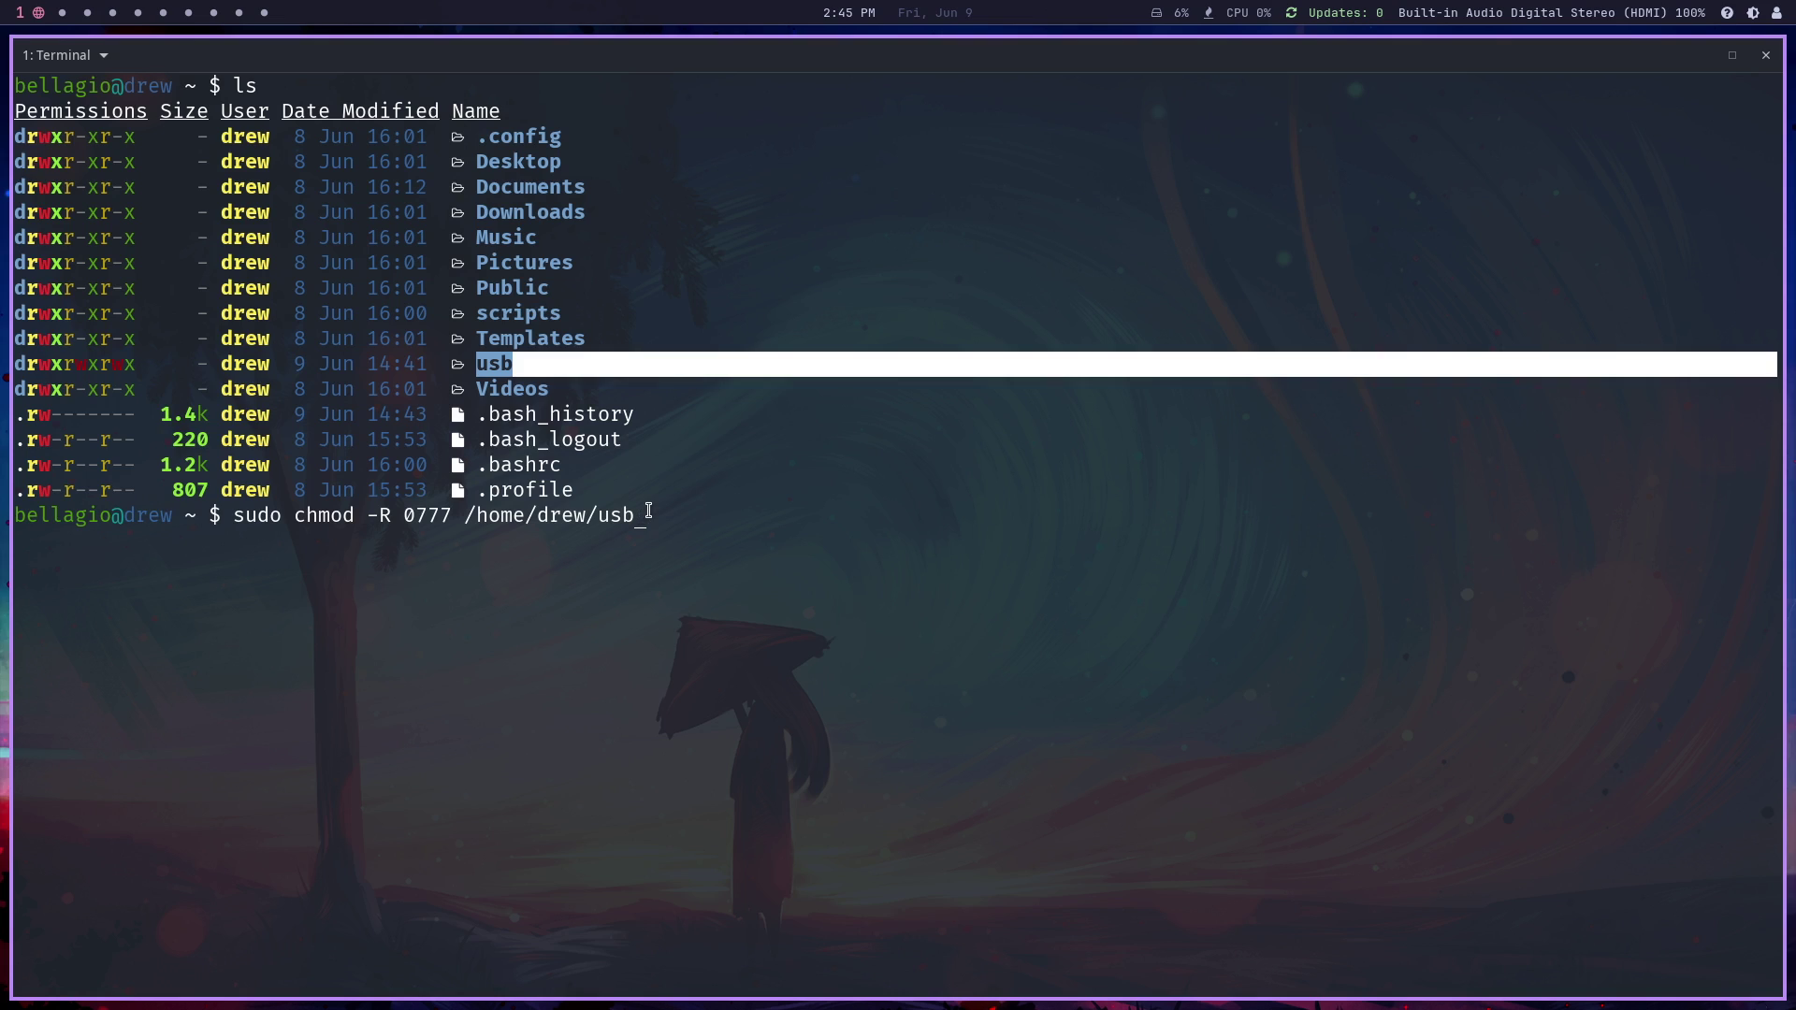
pyautogui.press('Return')
pyautogui.press('Return')
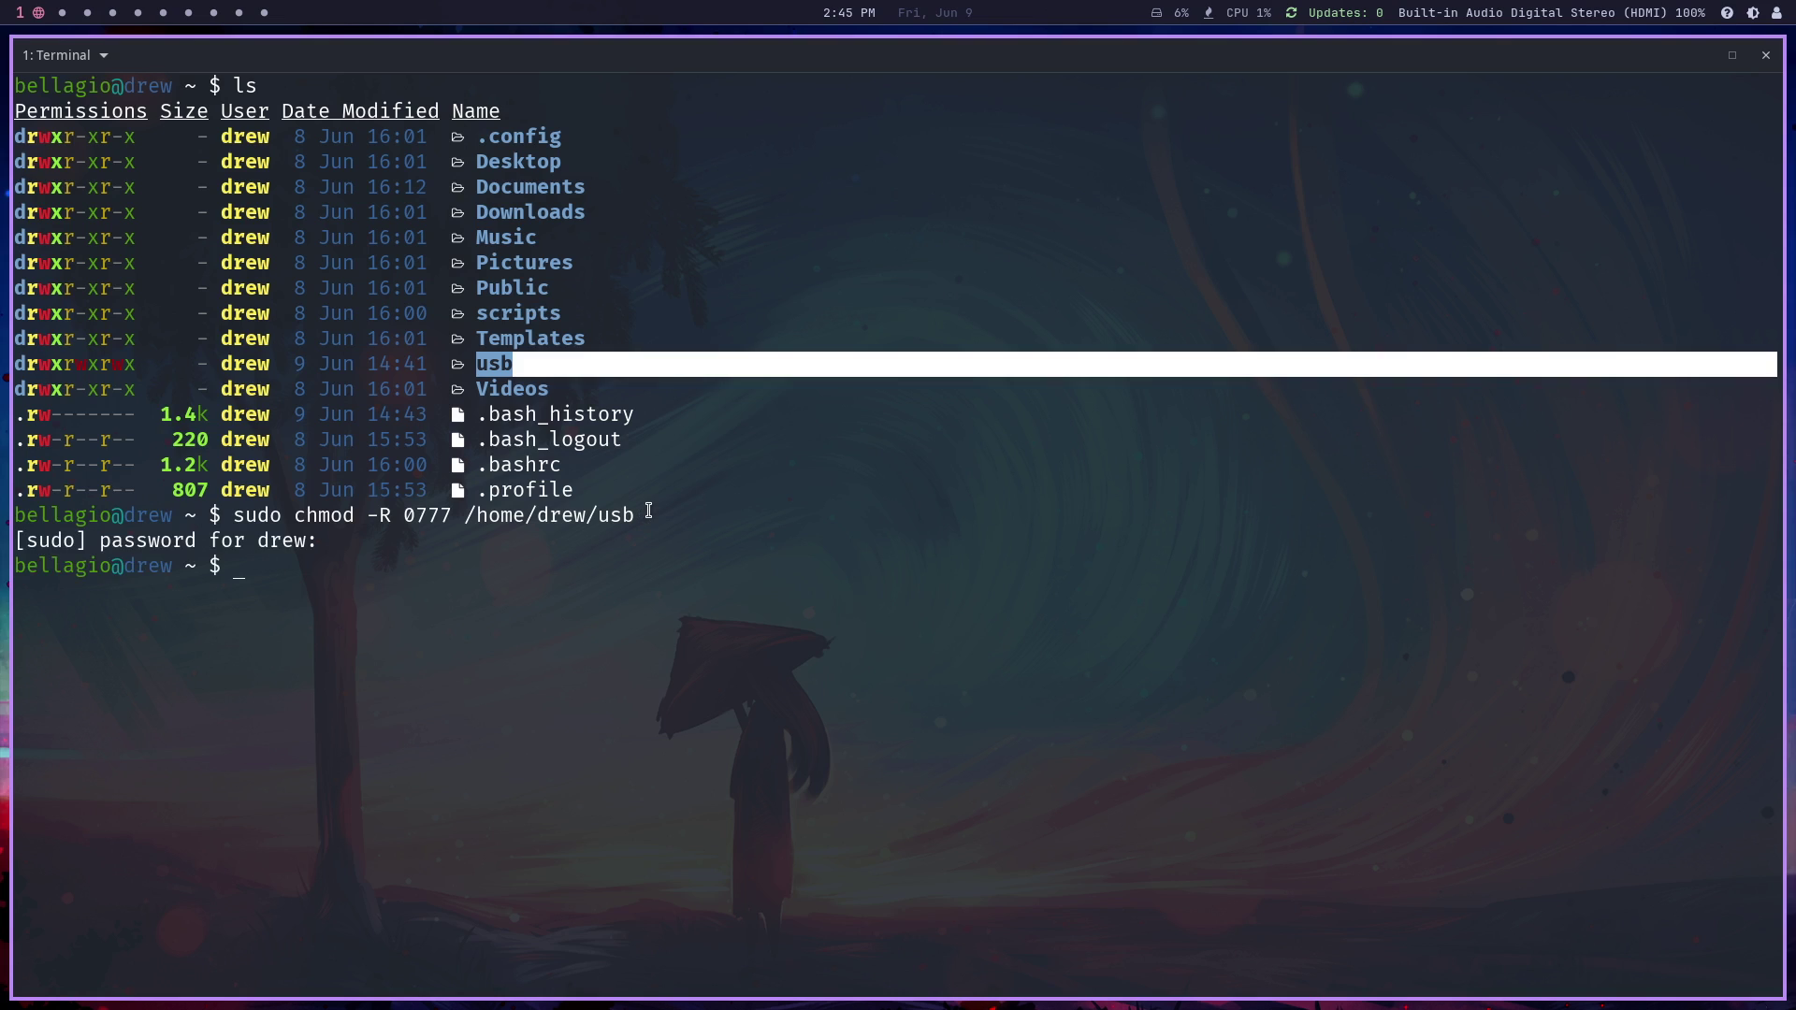
pyautogui.write('cd usb')
pyautogui.press('Return')
pyautogui.write('ls')
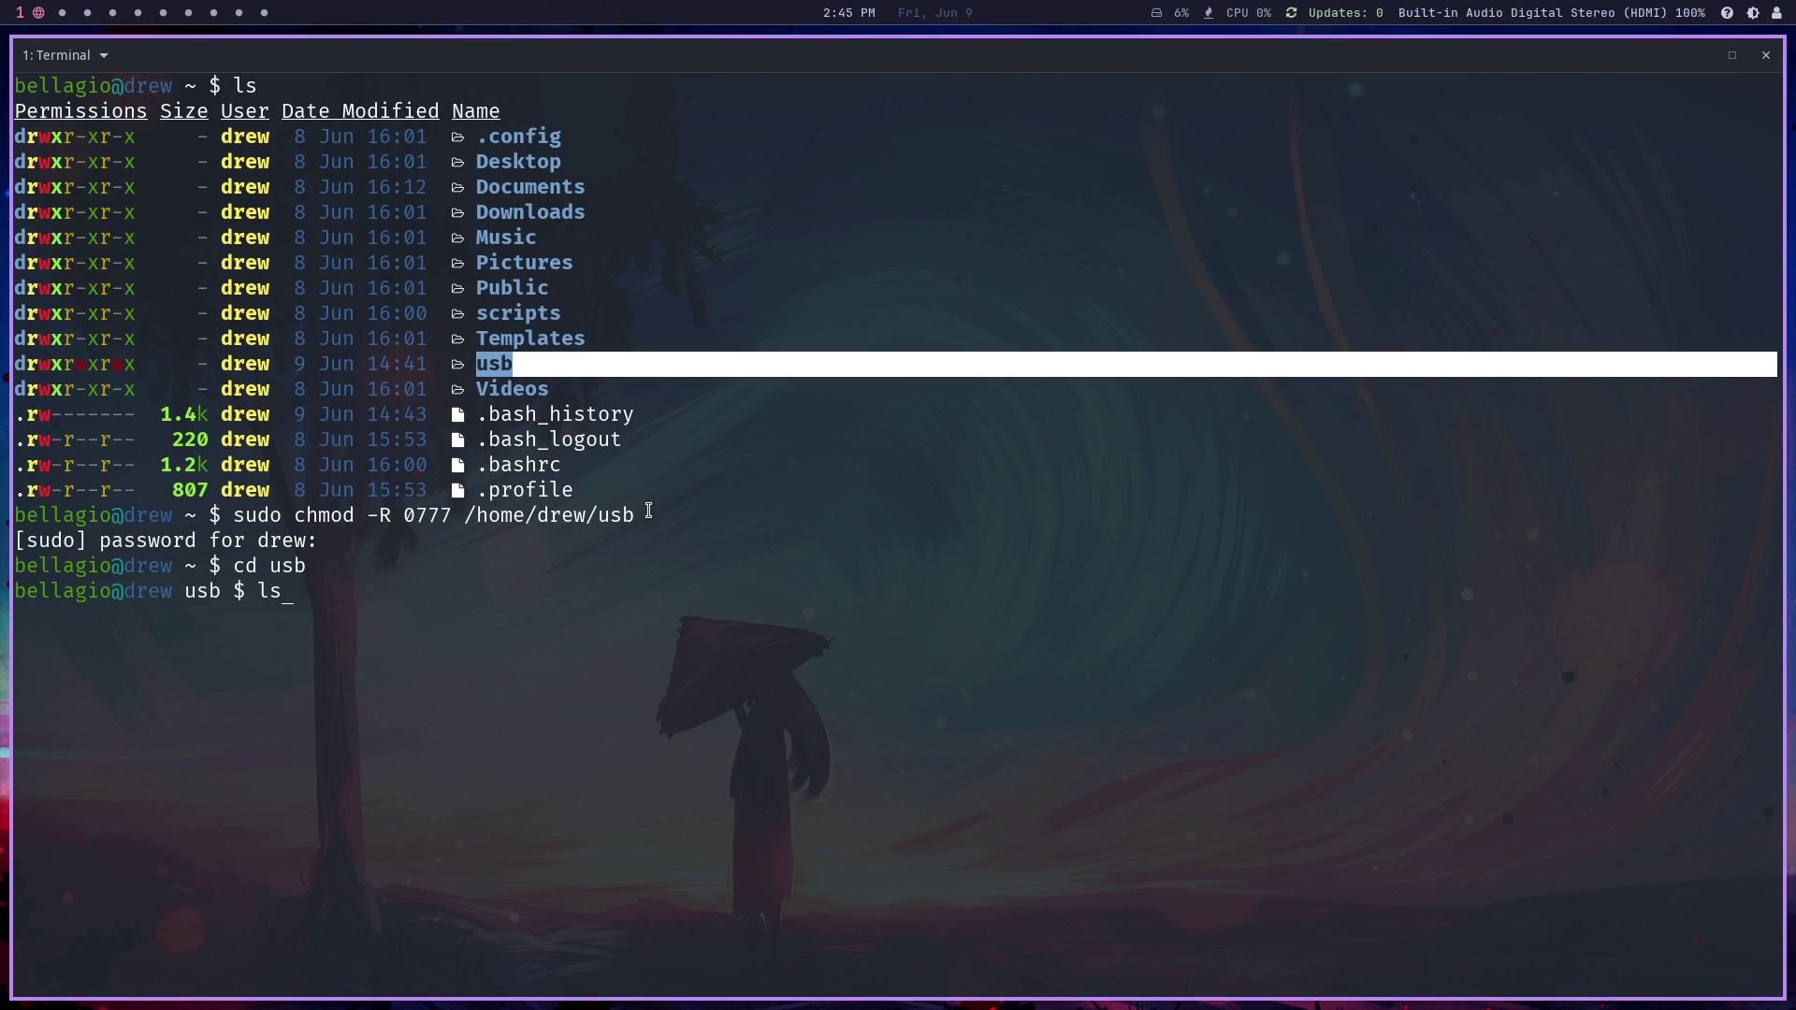
pyautogui.press('Return')
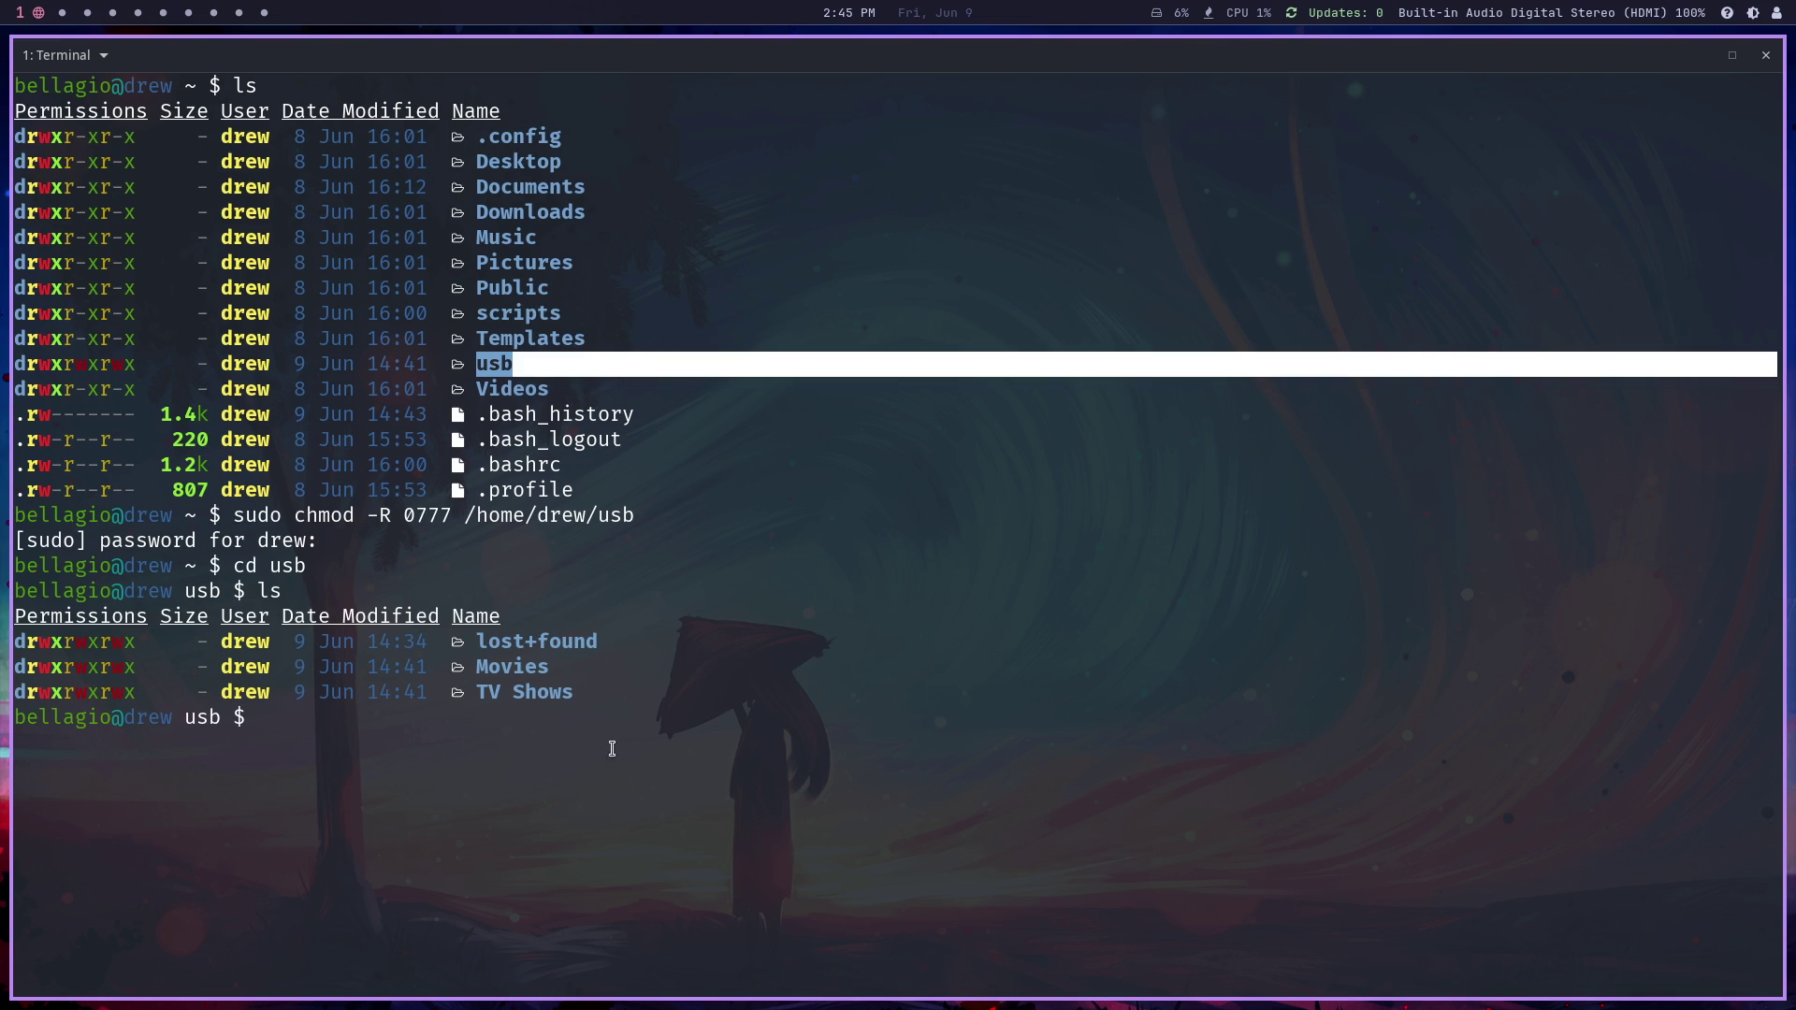
pyautogui.doubleClick(570, 662)
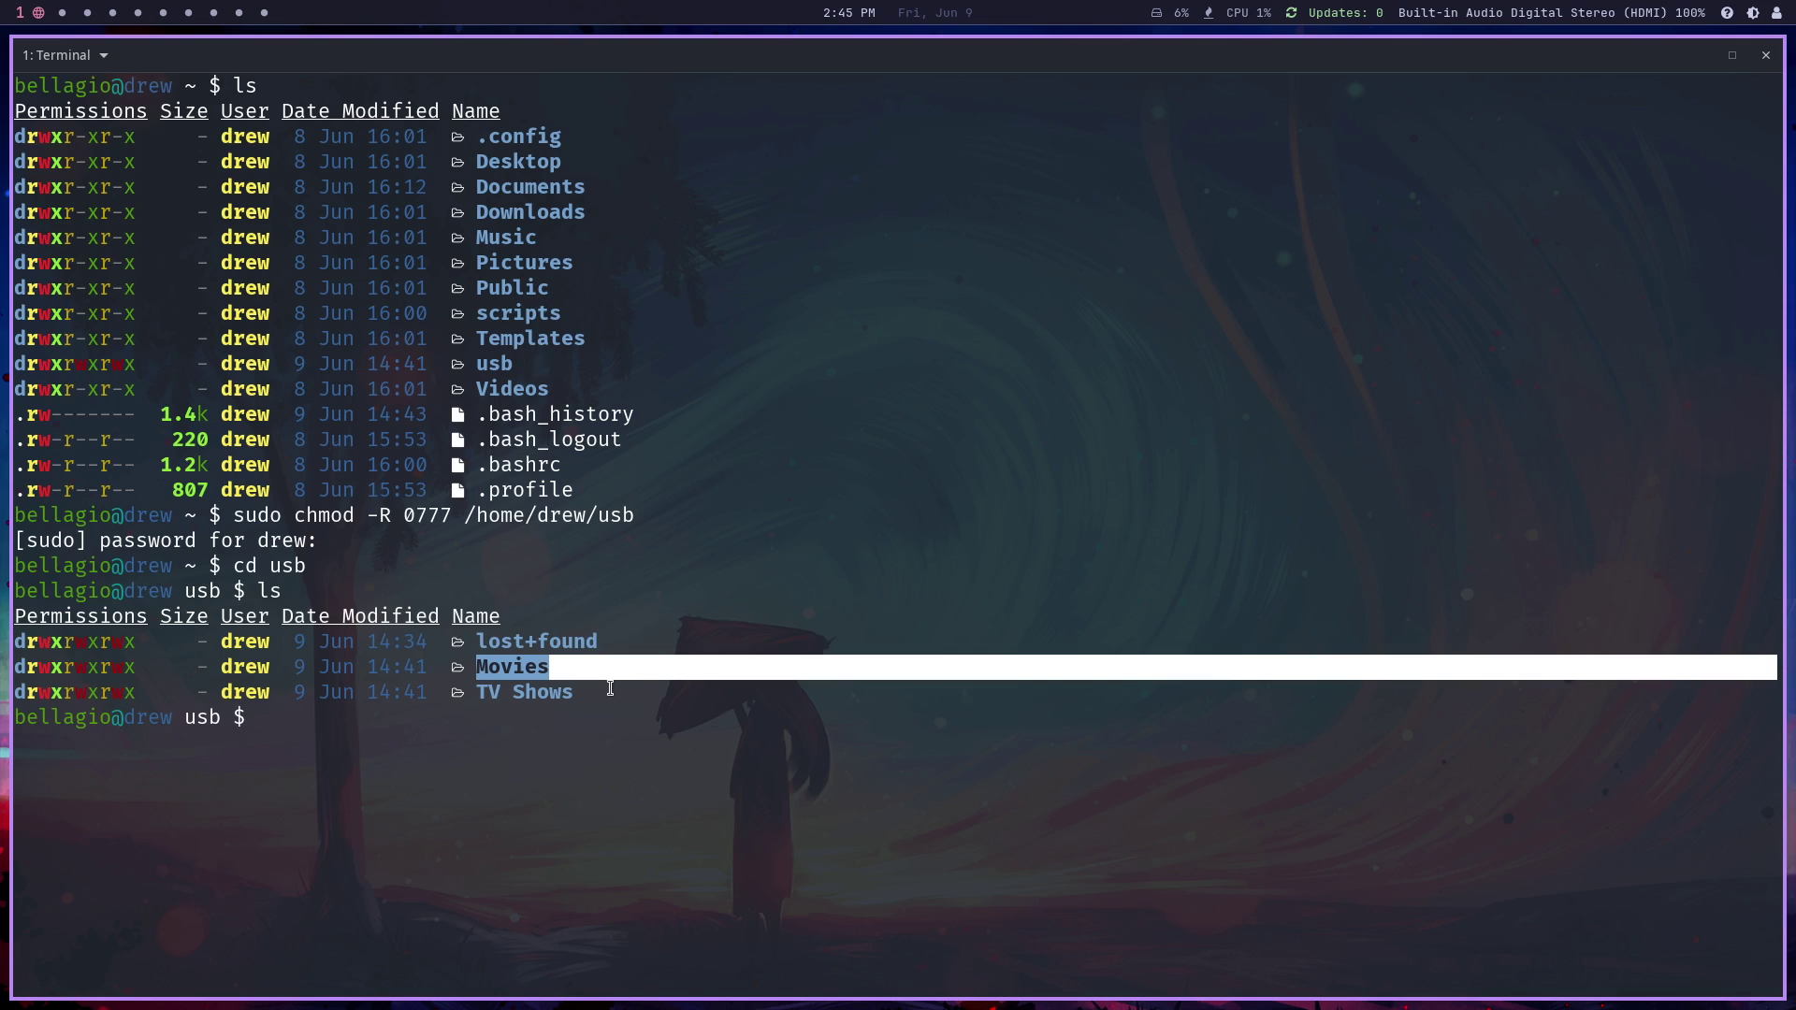
pyautogui.moveTo(609, 692); pyautogui.dragTo(476, 693)
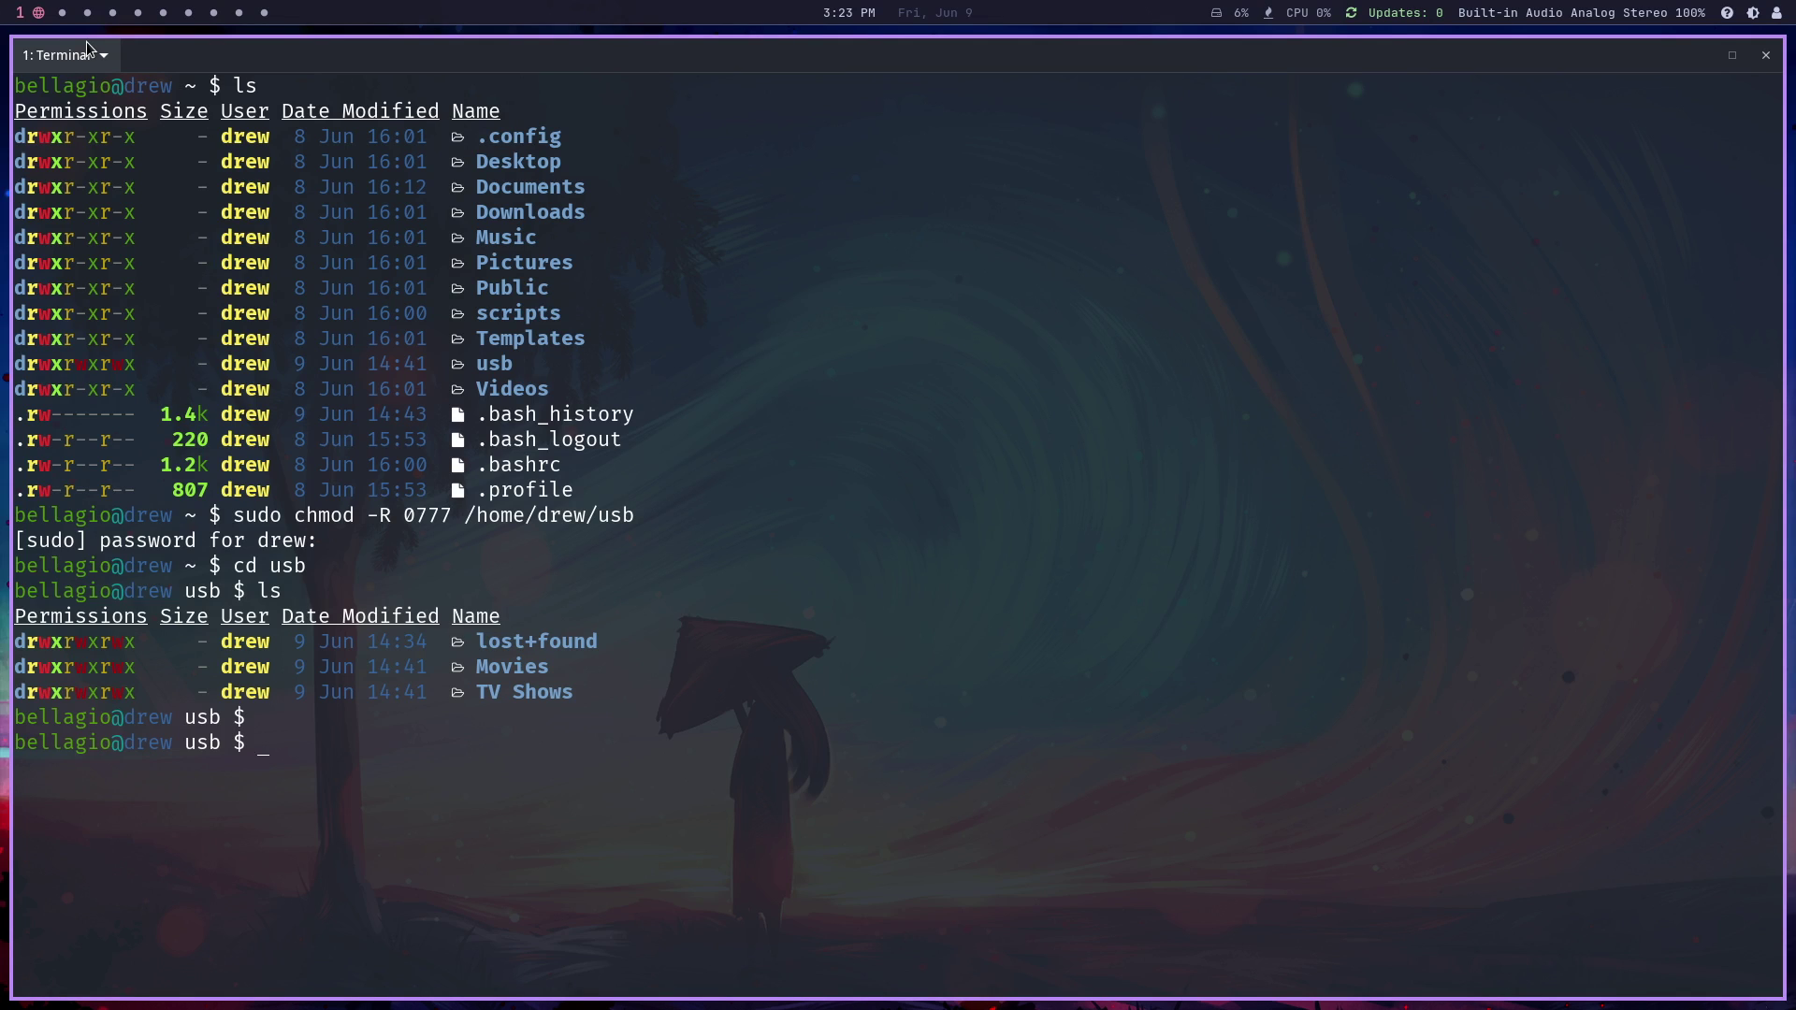
# On workspace 2, load the Jellyfin setup page at bellagio:8096 in Firefox
pyautogui.press('super+2')
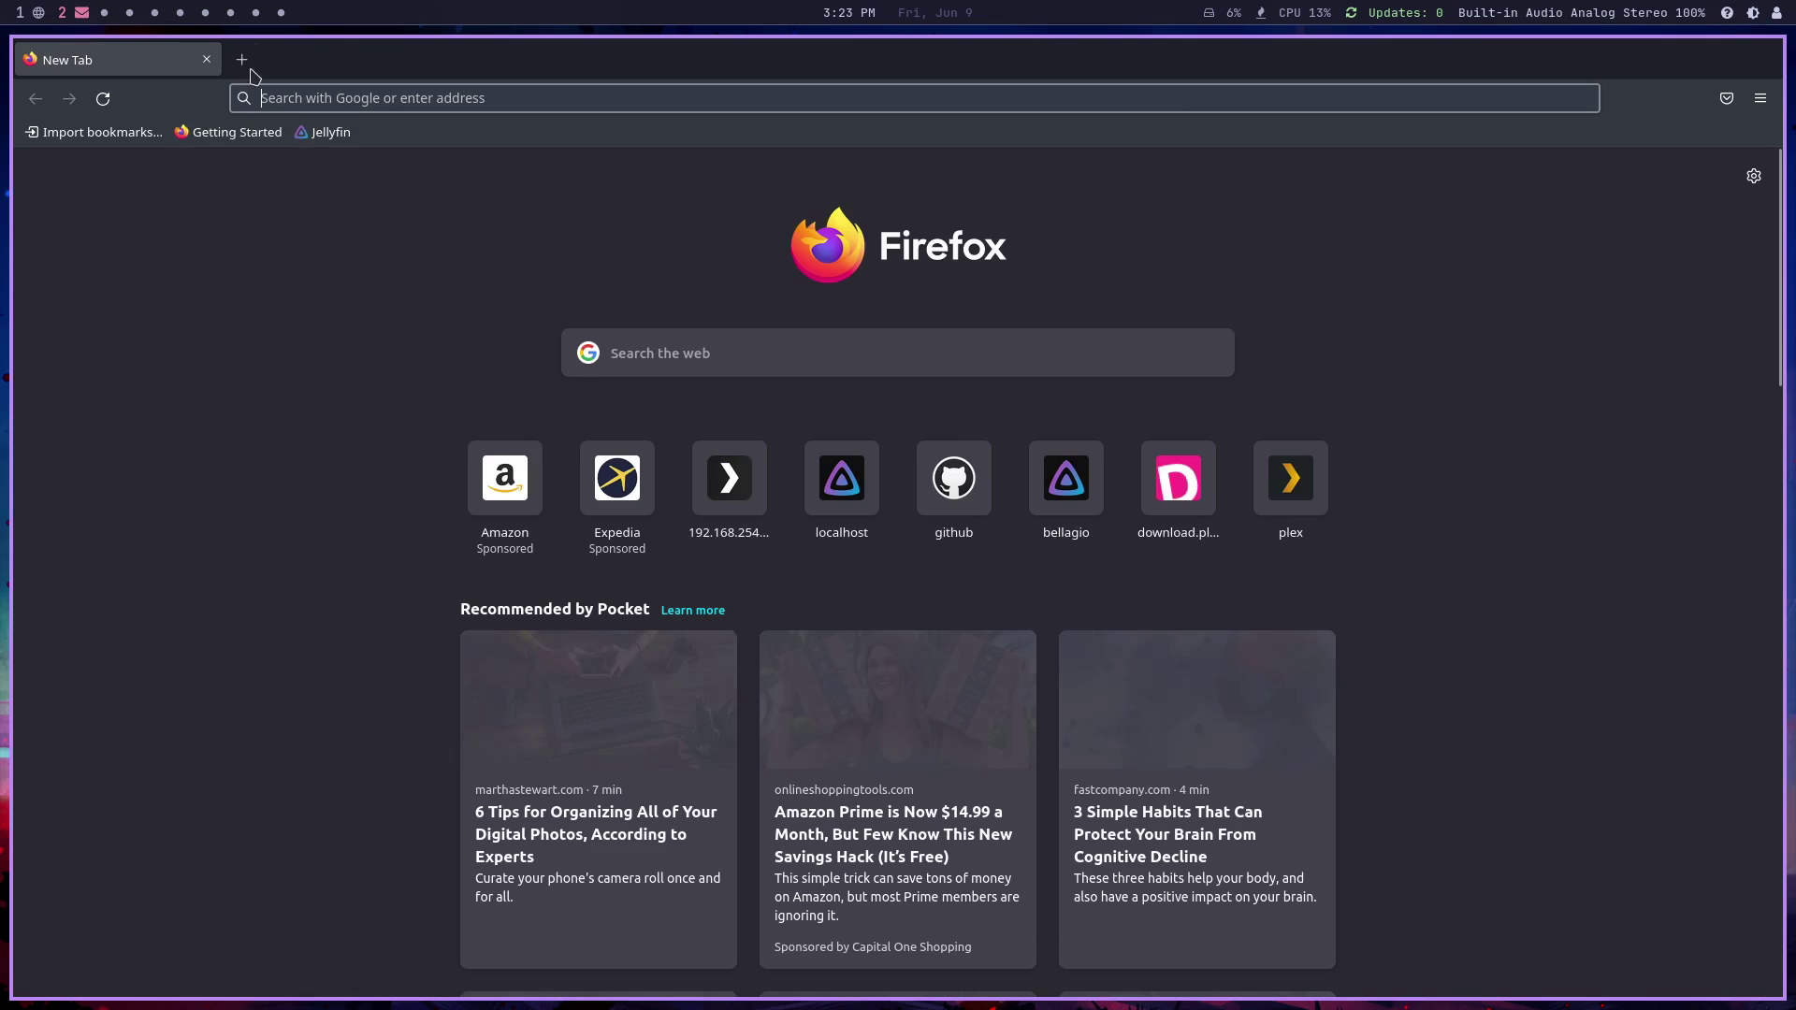
pyautogui.click(326, 132)
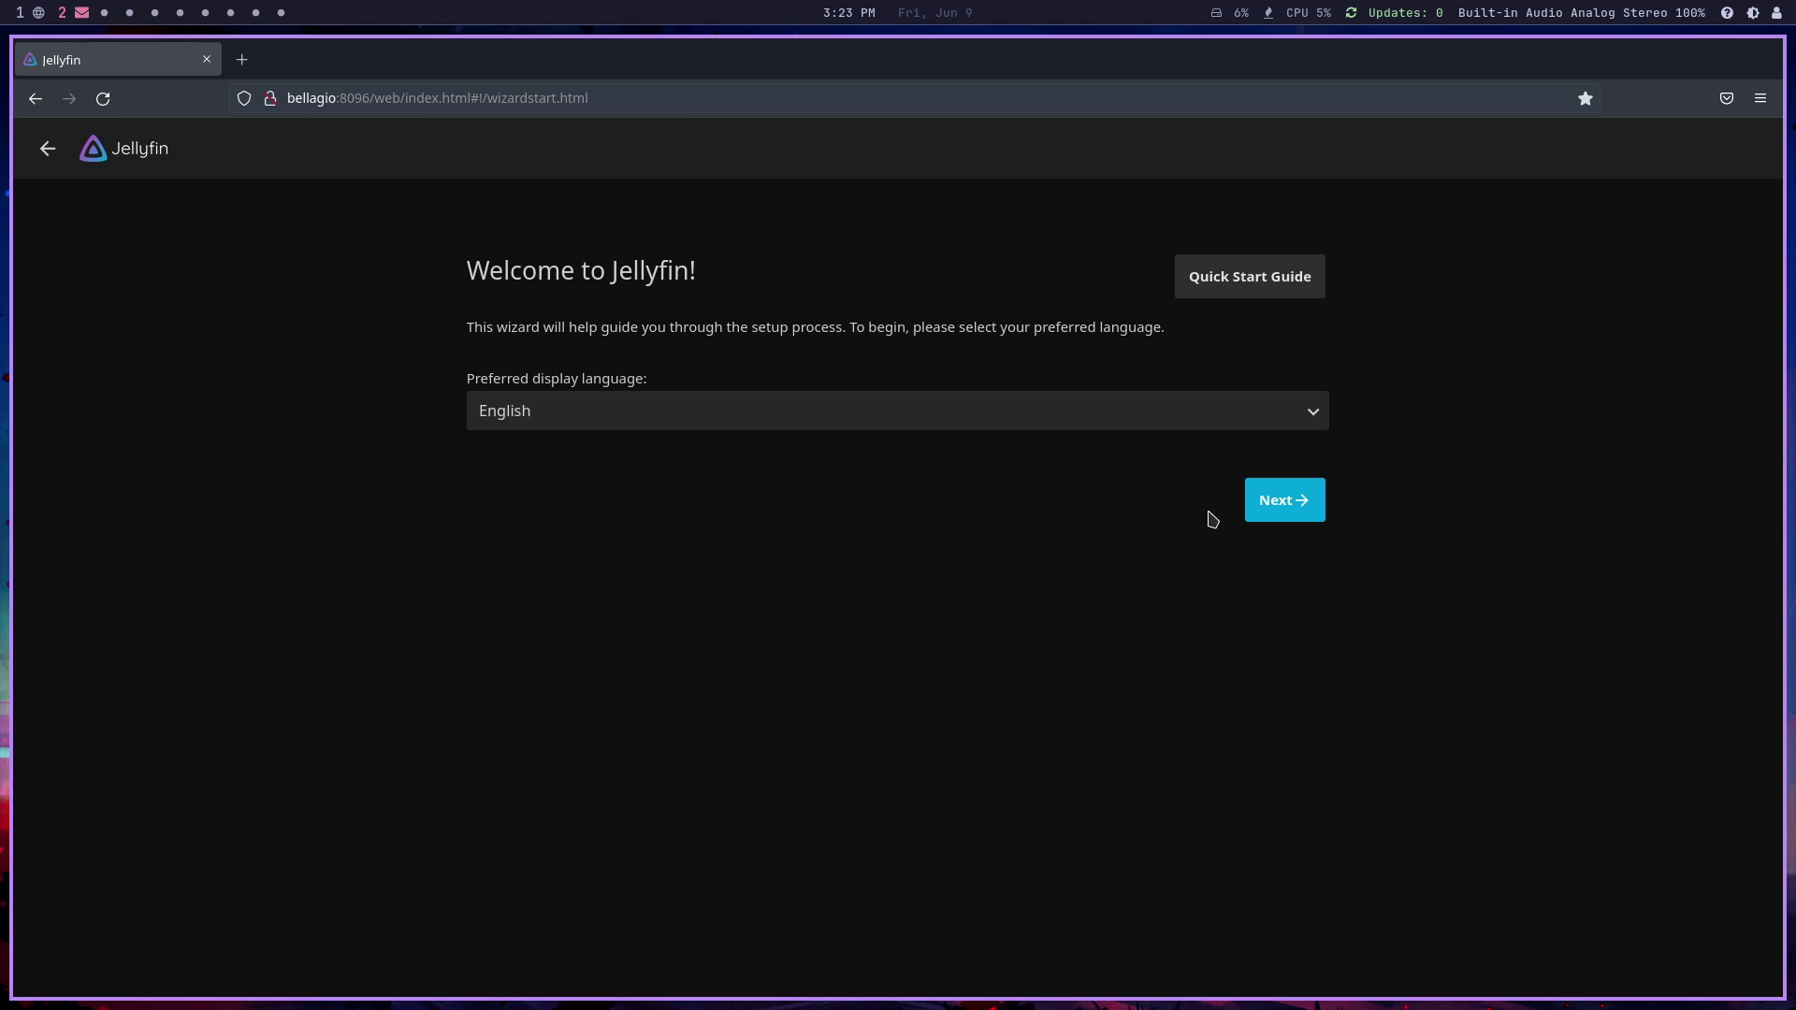
# Replace the admin password, confirm it, submit, and decline saving the login in Firefox
pyautogui.click(1281, 505)
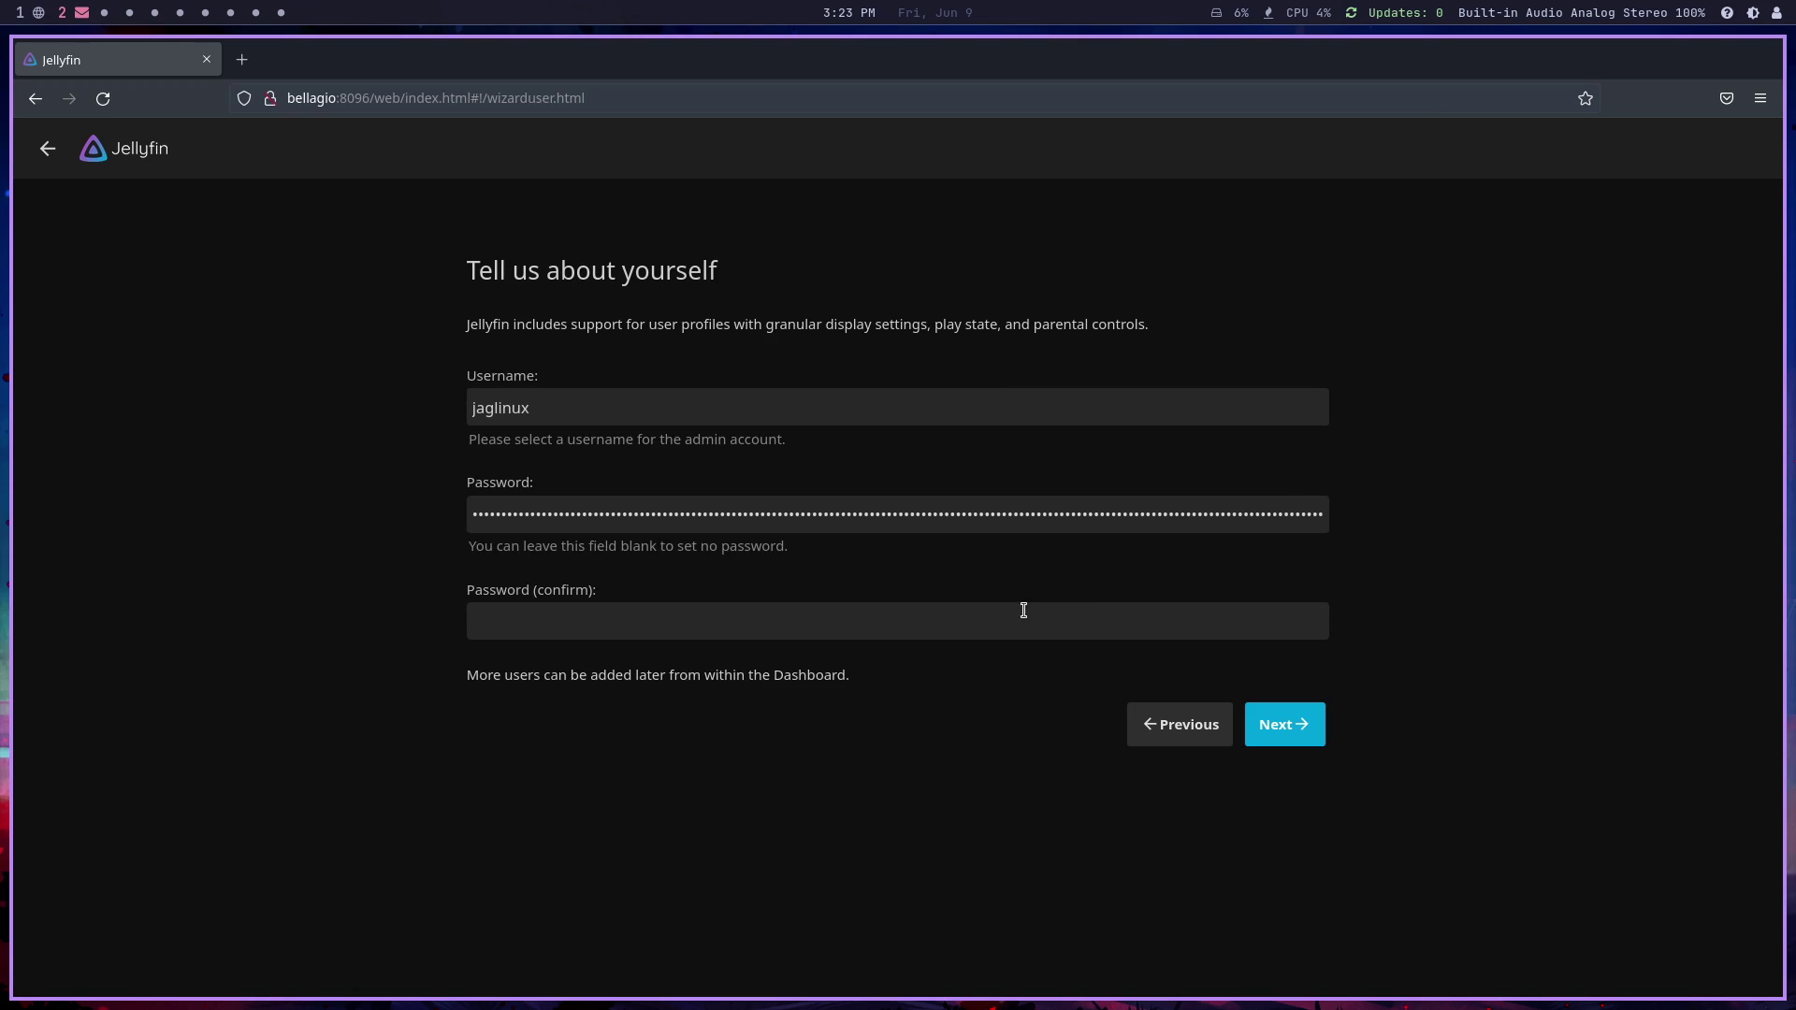
pyautogui.click(663, 513)
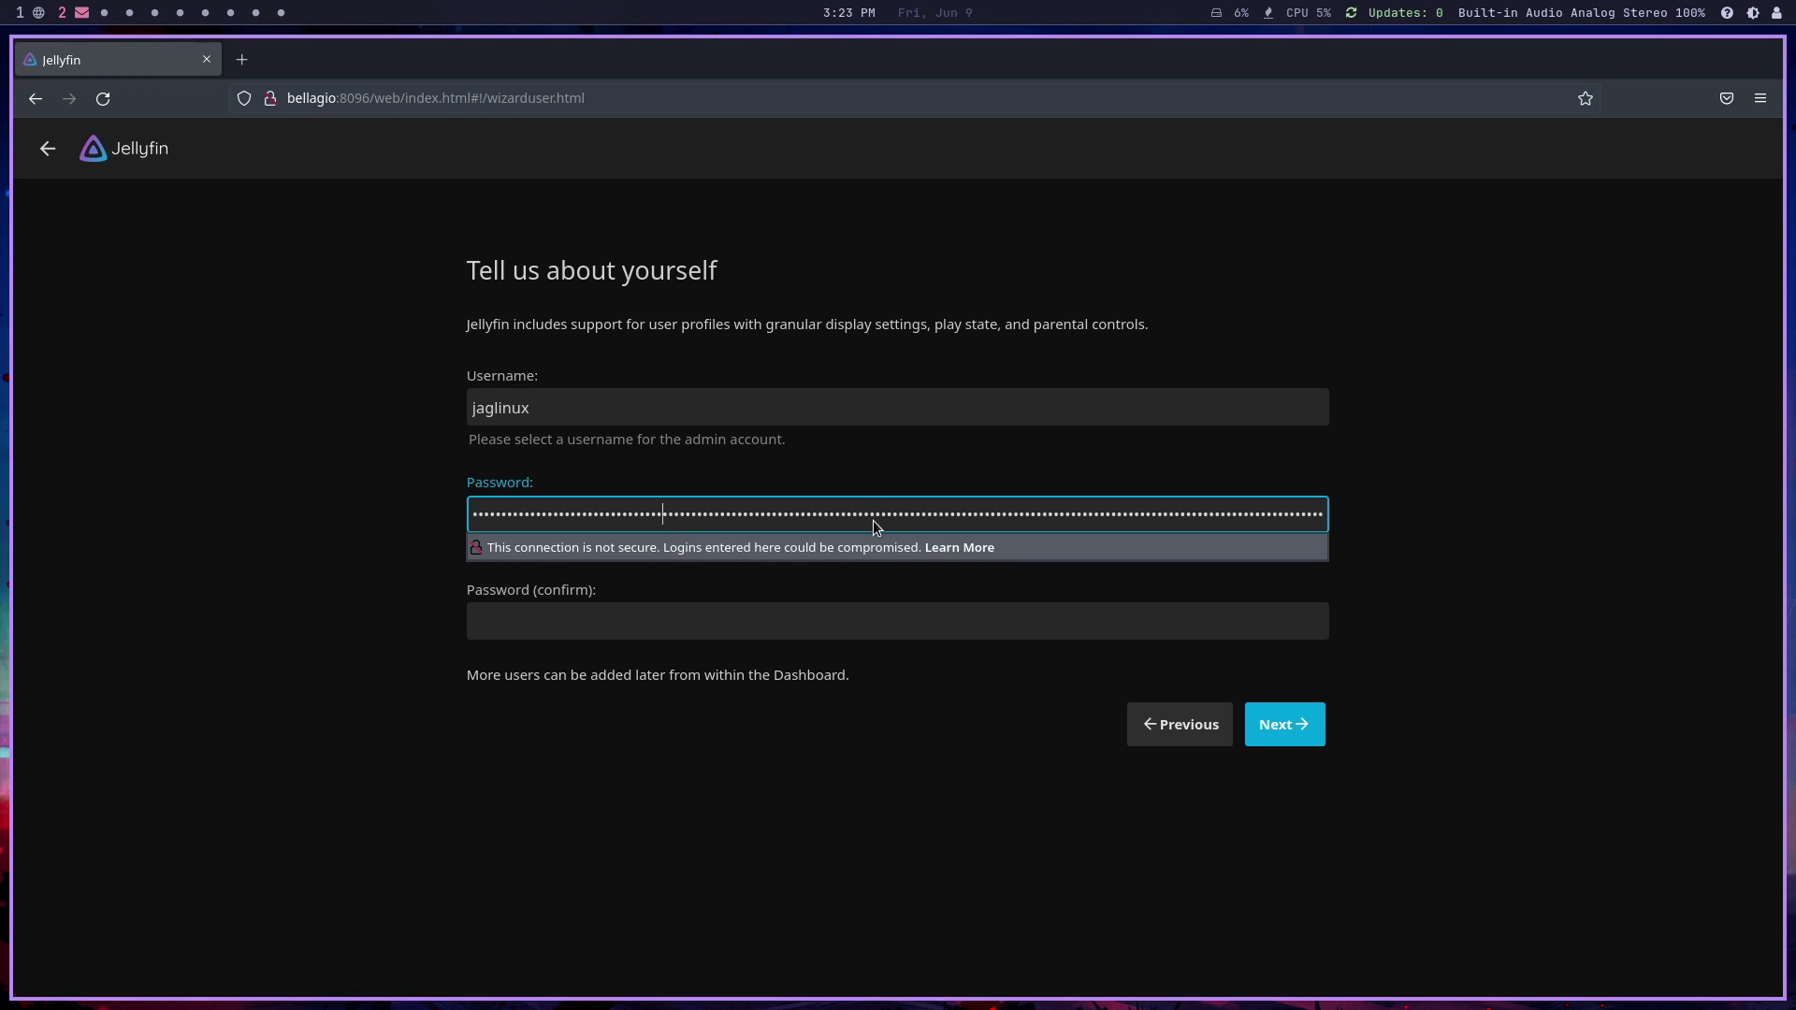
pyautogui.hotkey('ctrl', 'a')
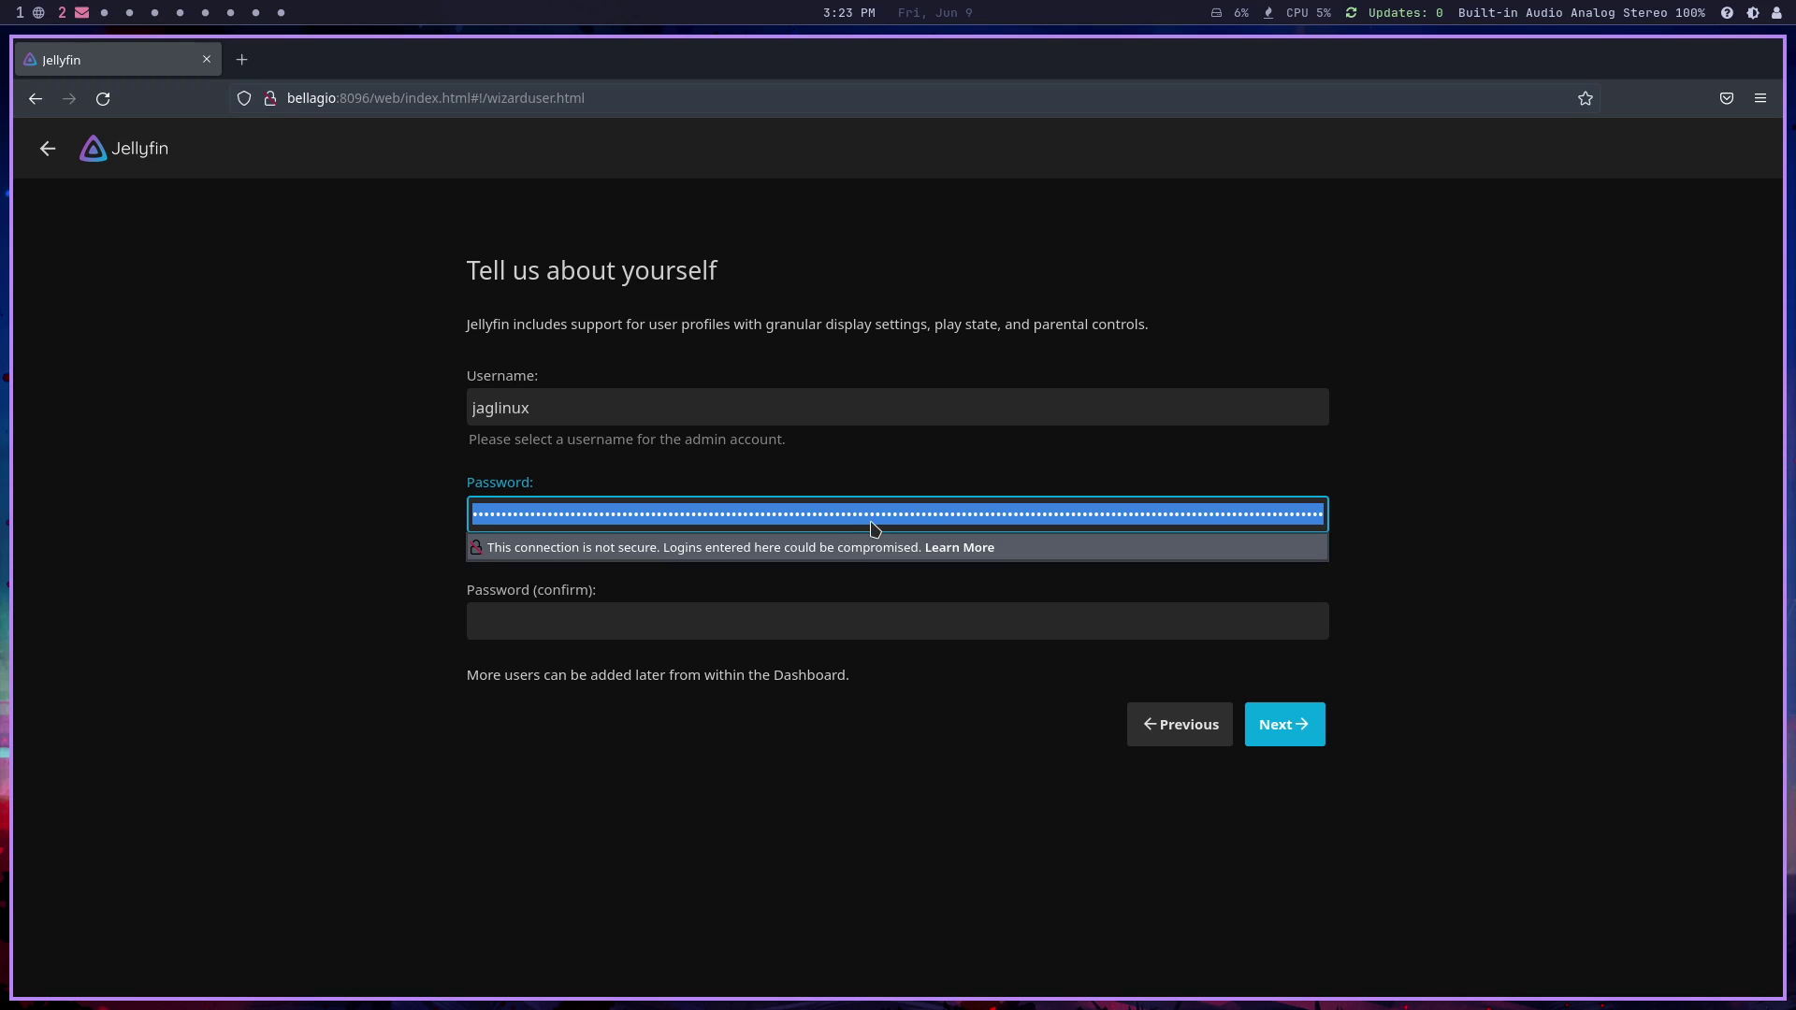
pyautogui.write('••••••')
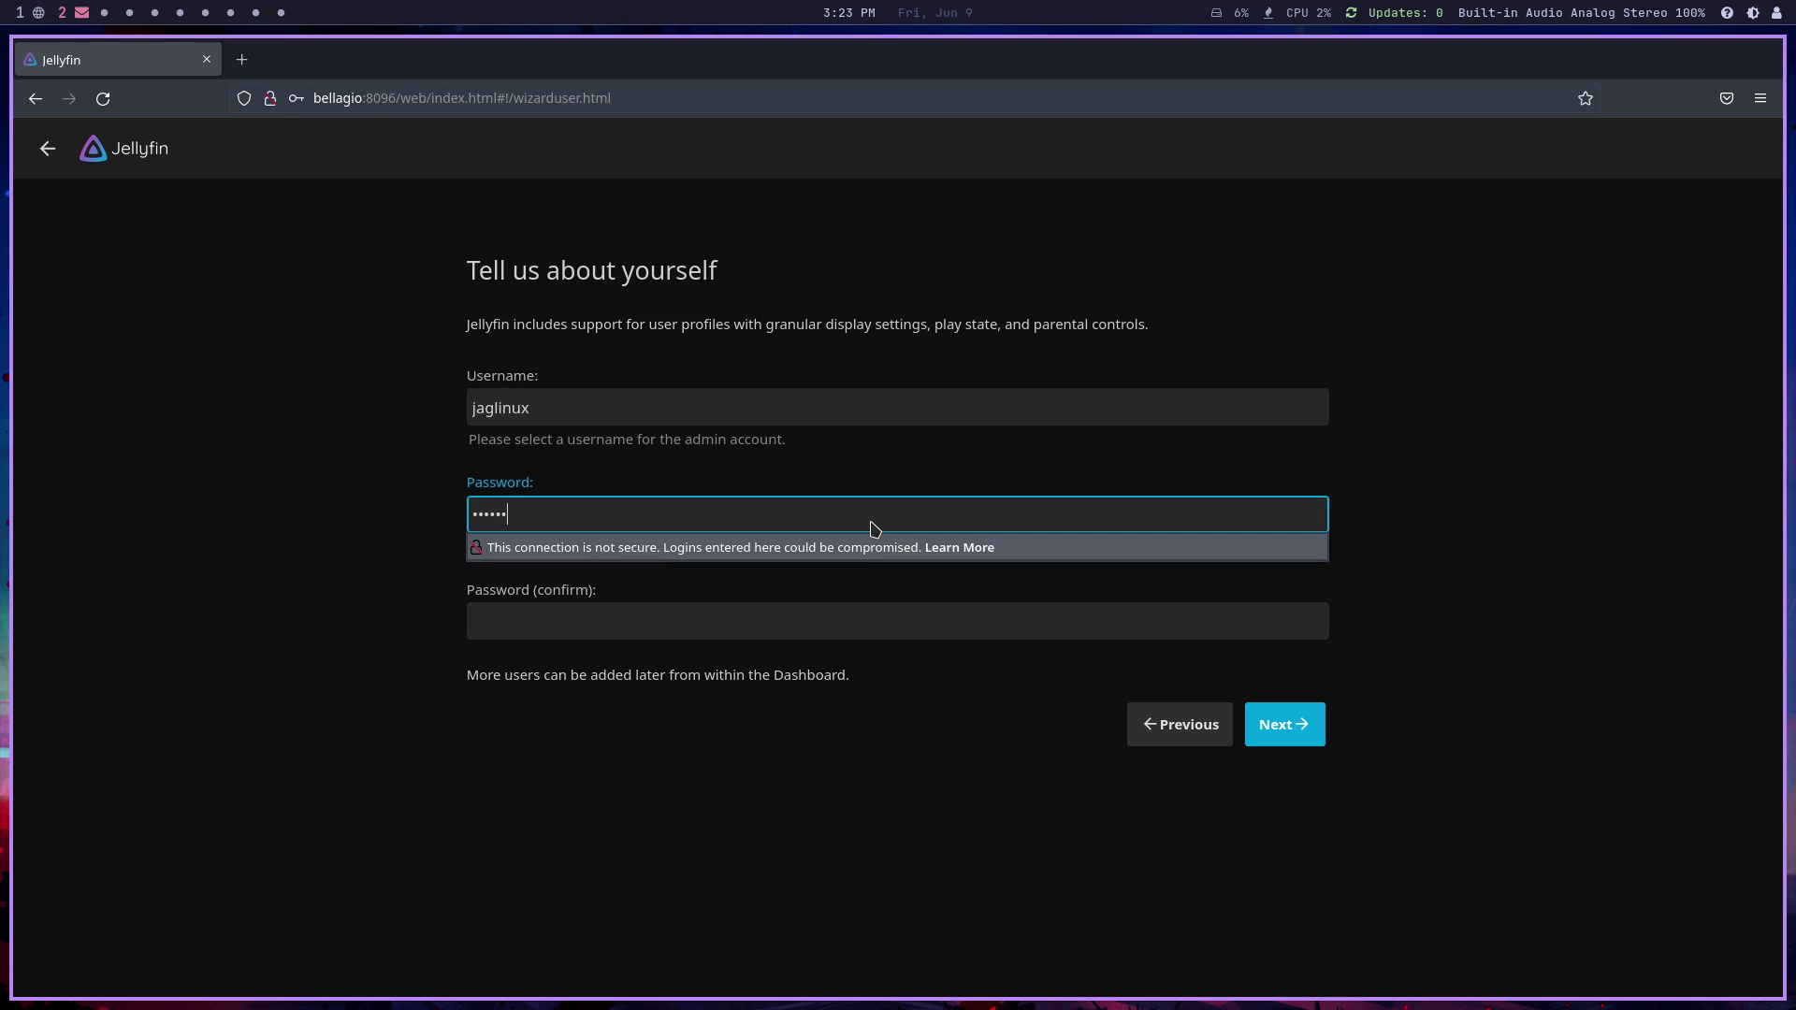
pyautogui.write('••')
pyautogui.press('Tab')
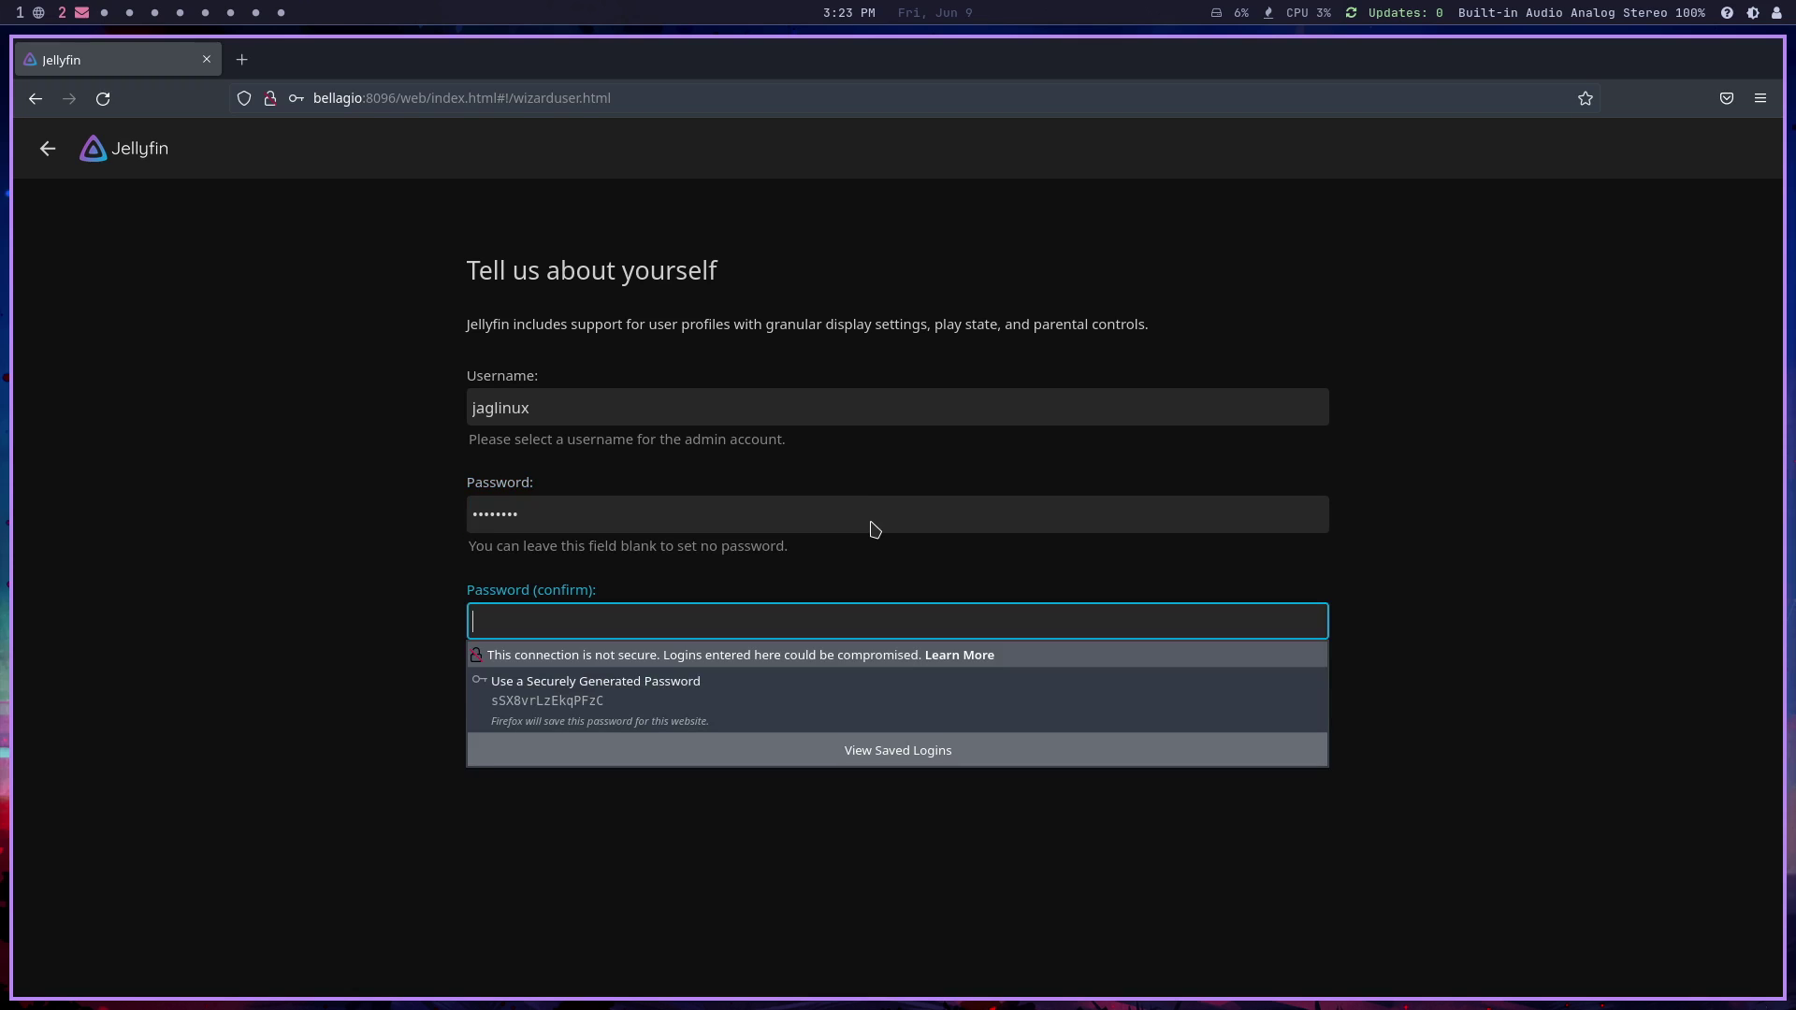
pyautogui.write('••••••')
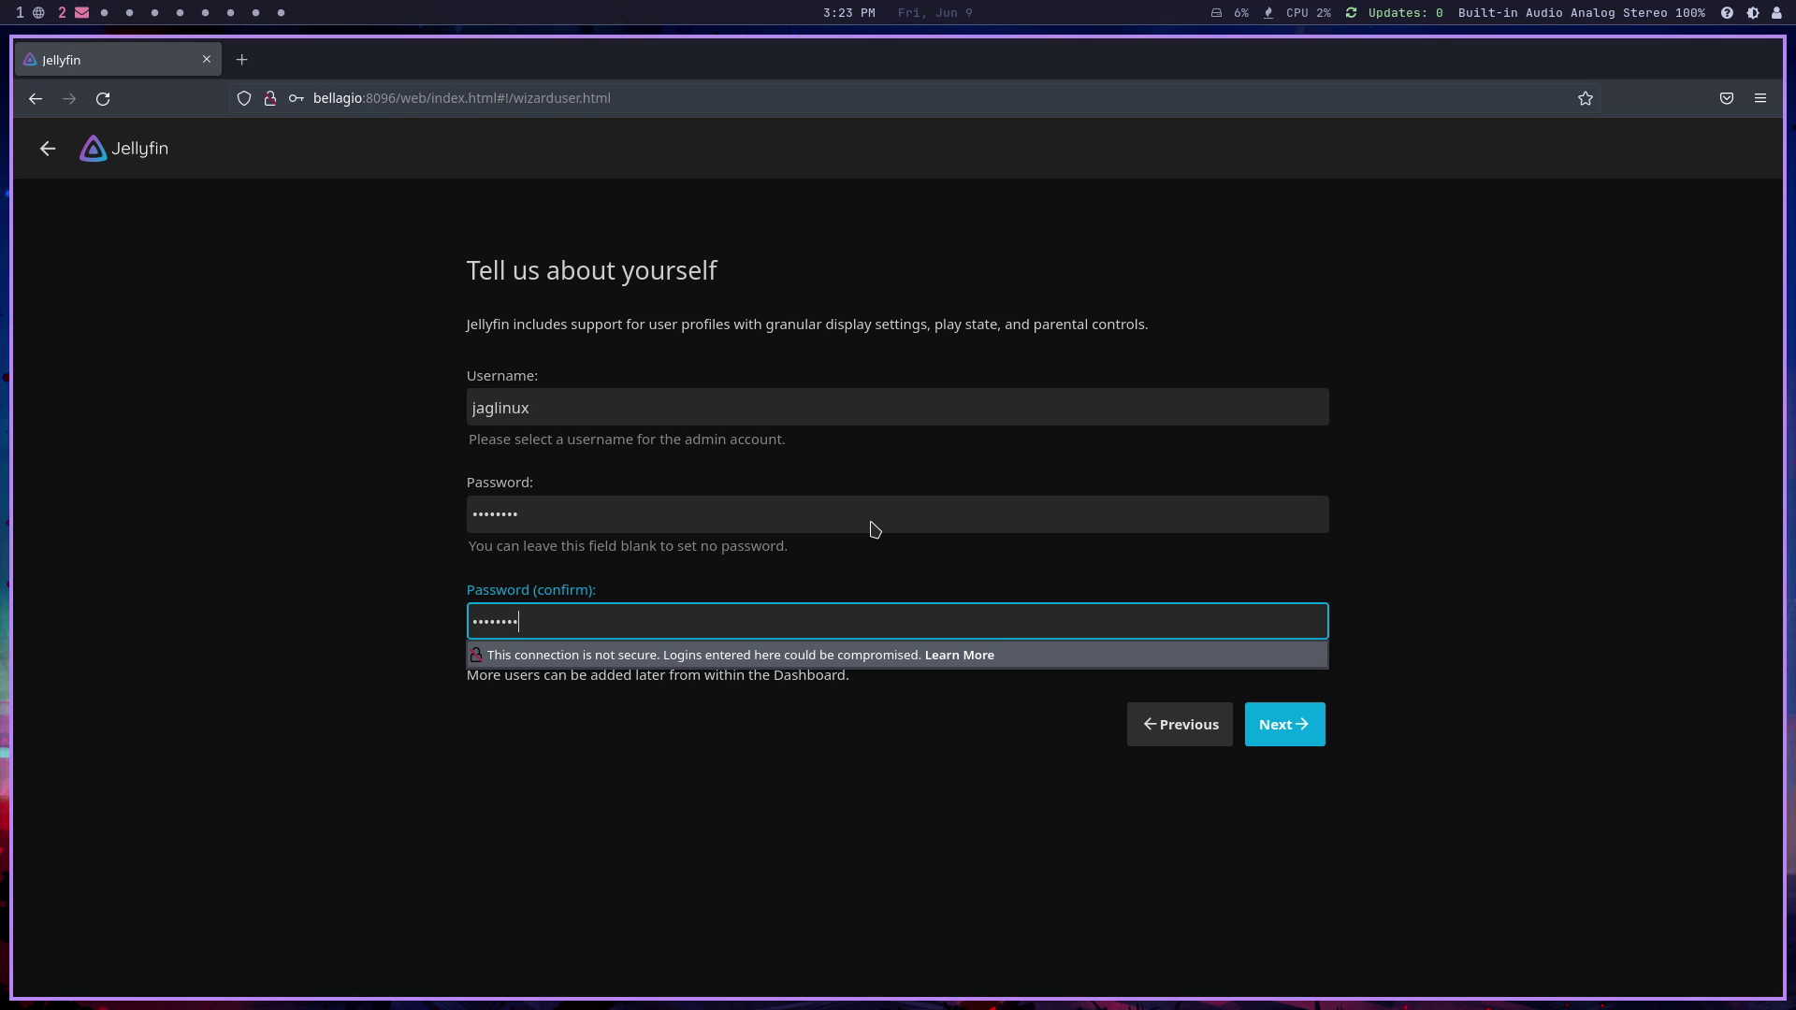
pyautogui.click(851, 861)
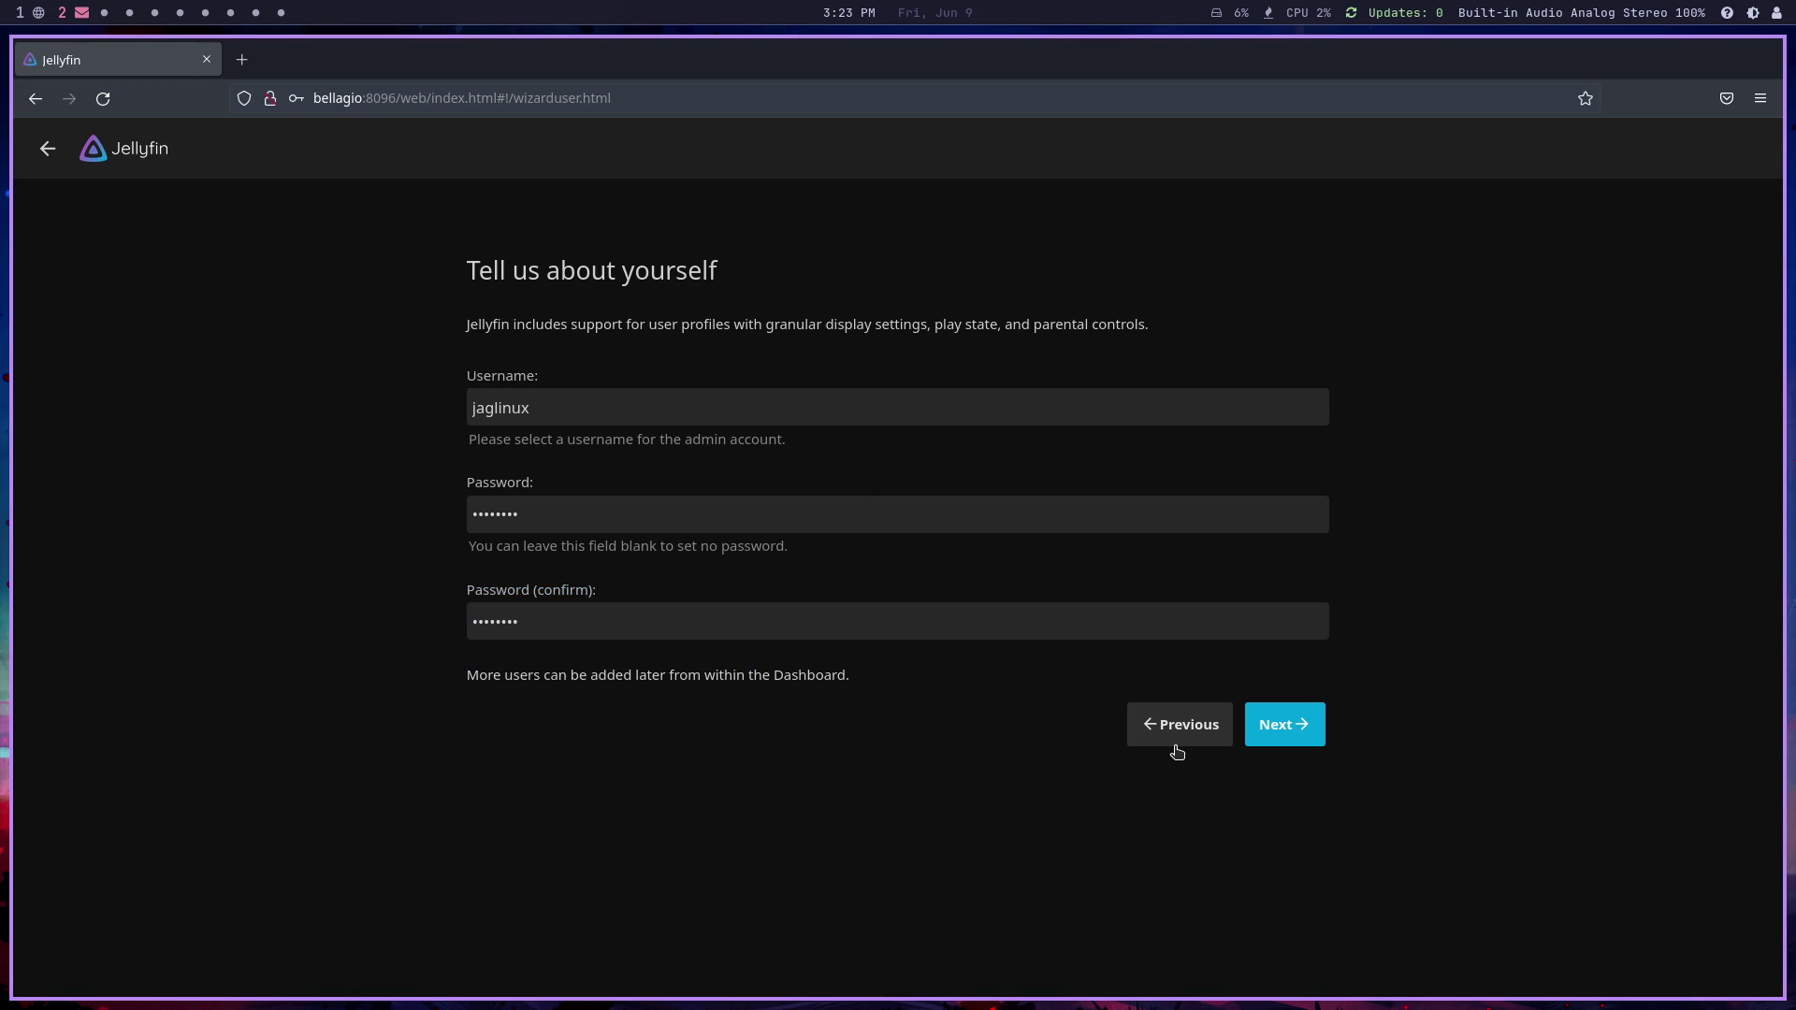
pyautogui.click(1286, 729)
pyautogui.click(509, 357)
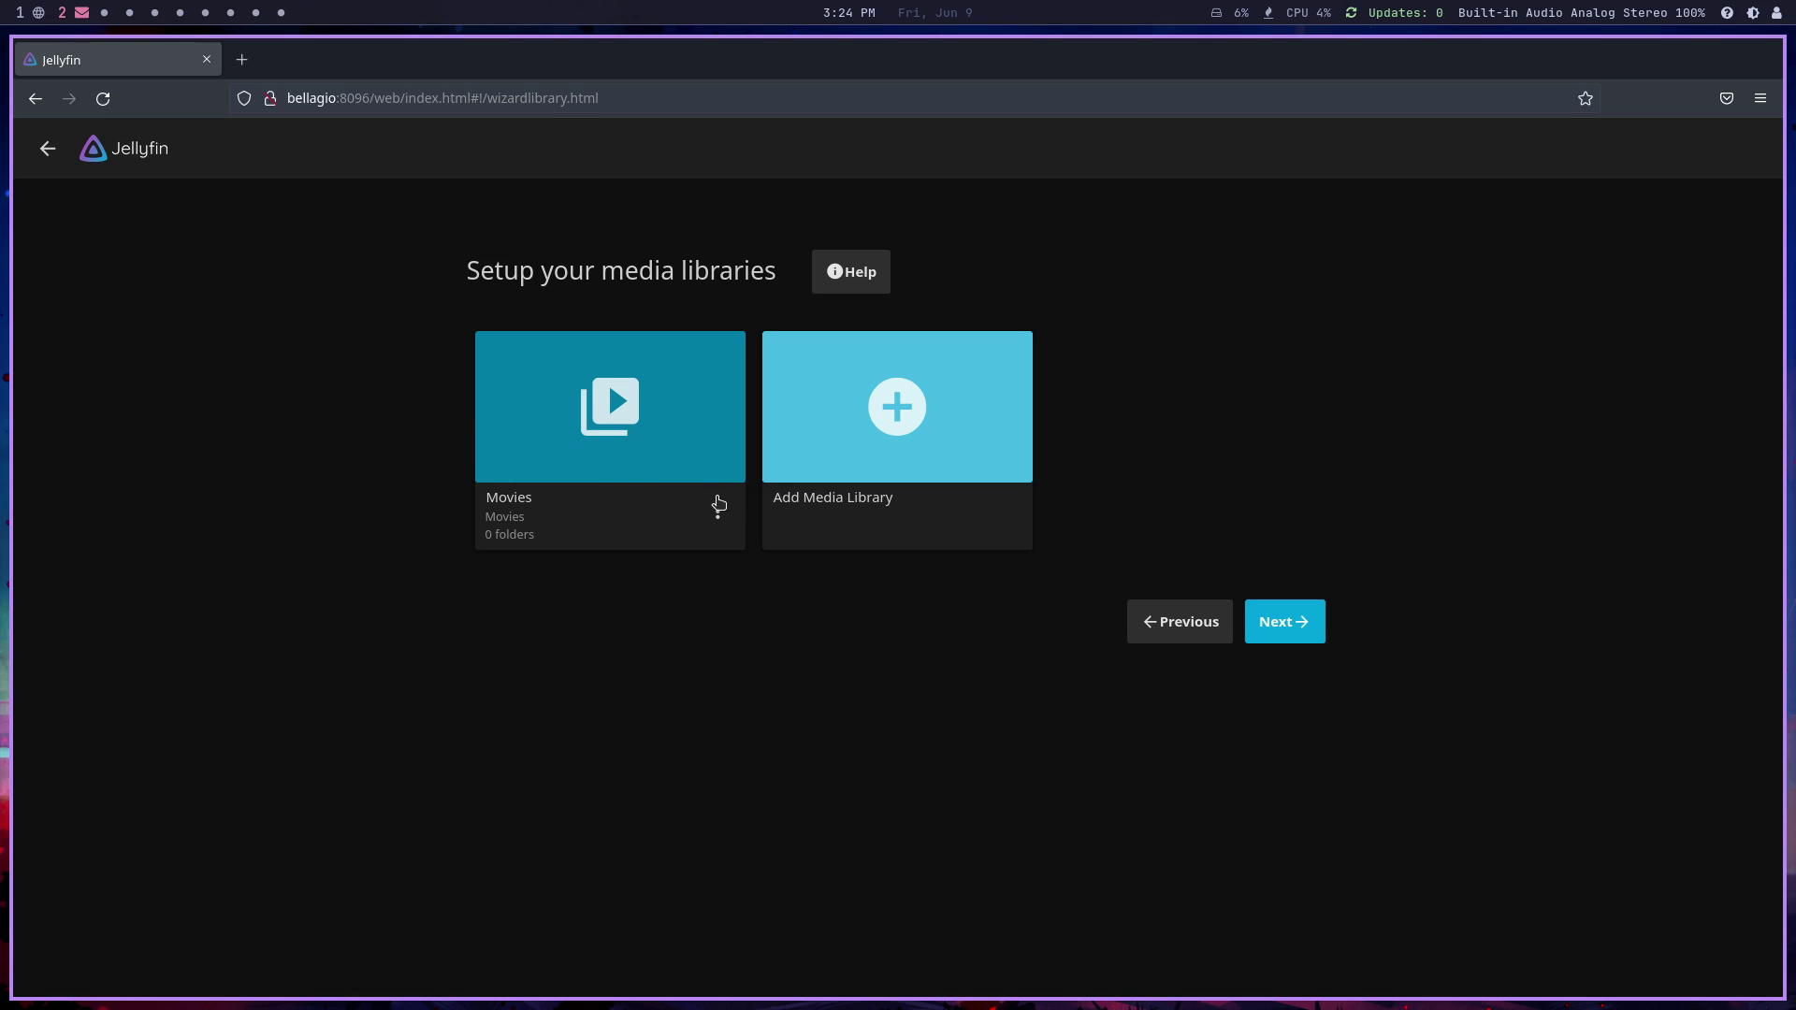
# Remove the empty default Movies library and confirm the removal
pyautogui.click(718, 506)
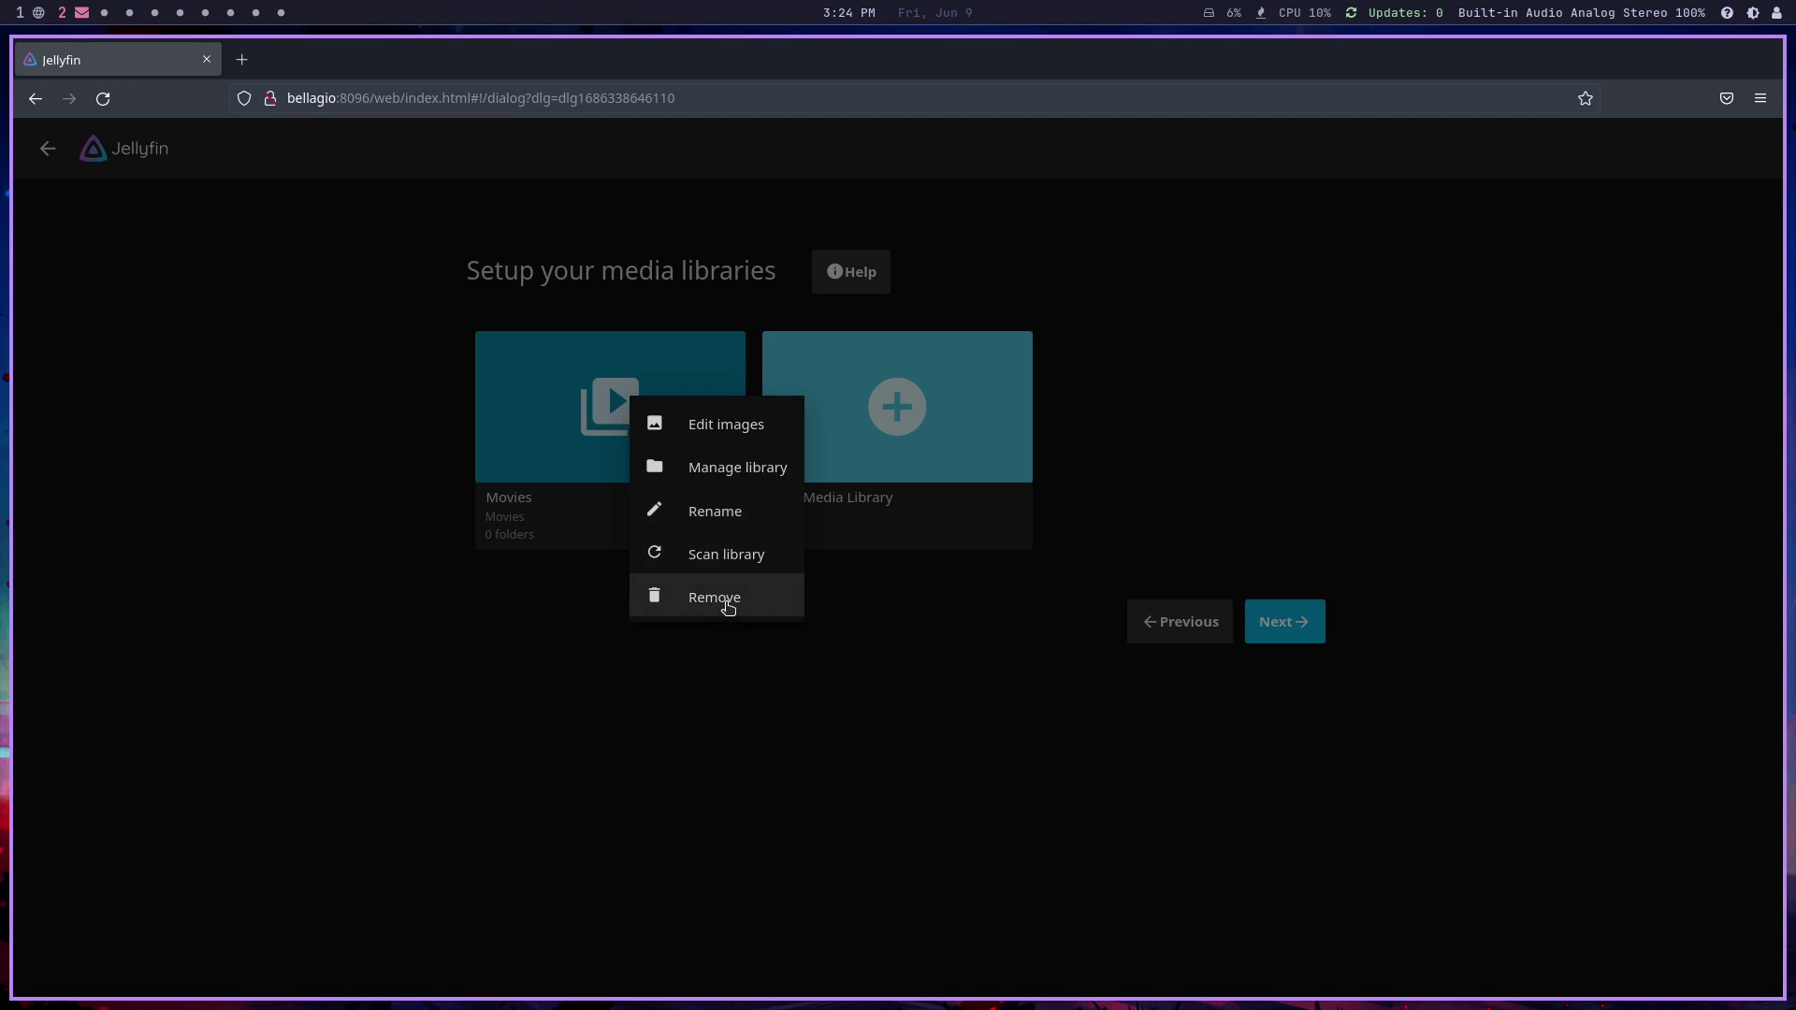
pyautogui.click(729, 606)
pyautogui.click(943, 628)
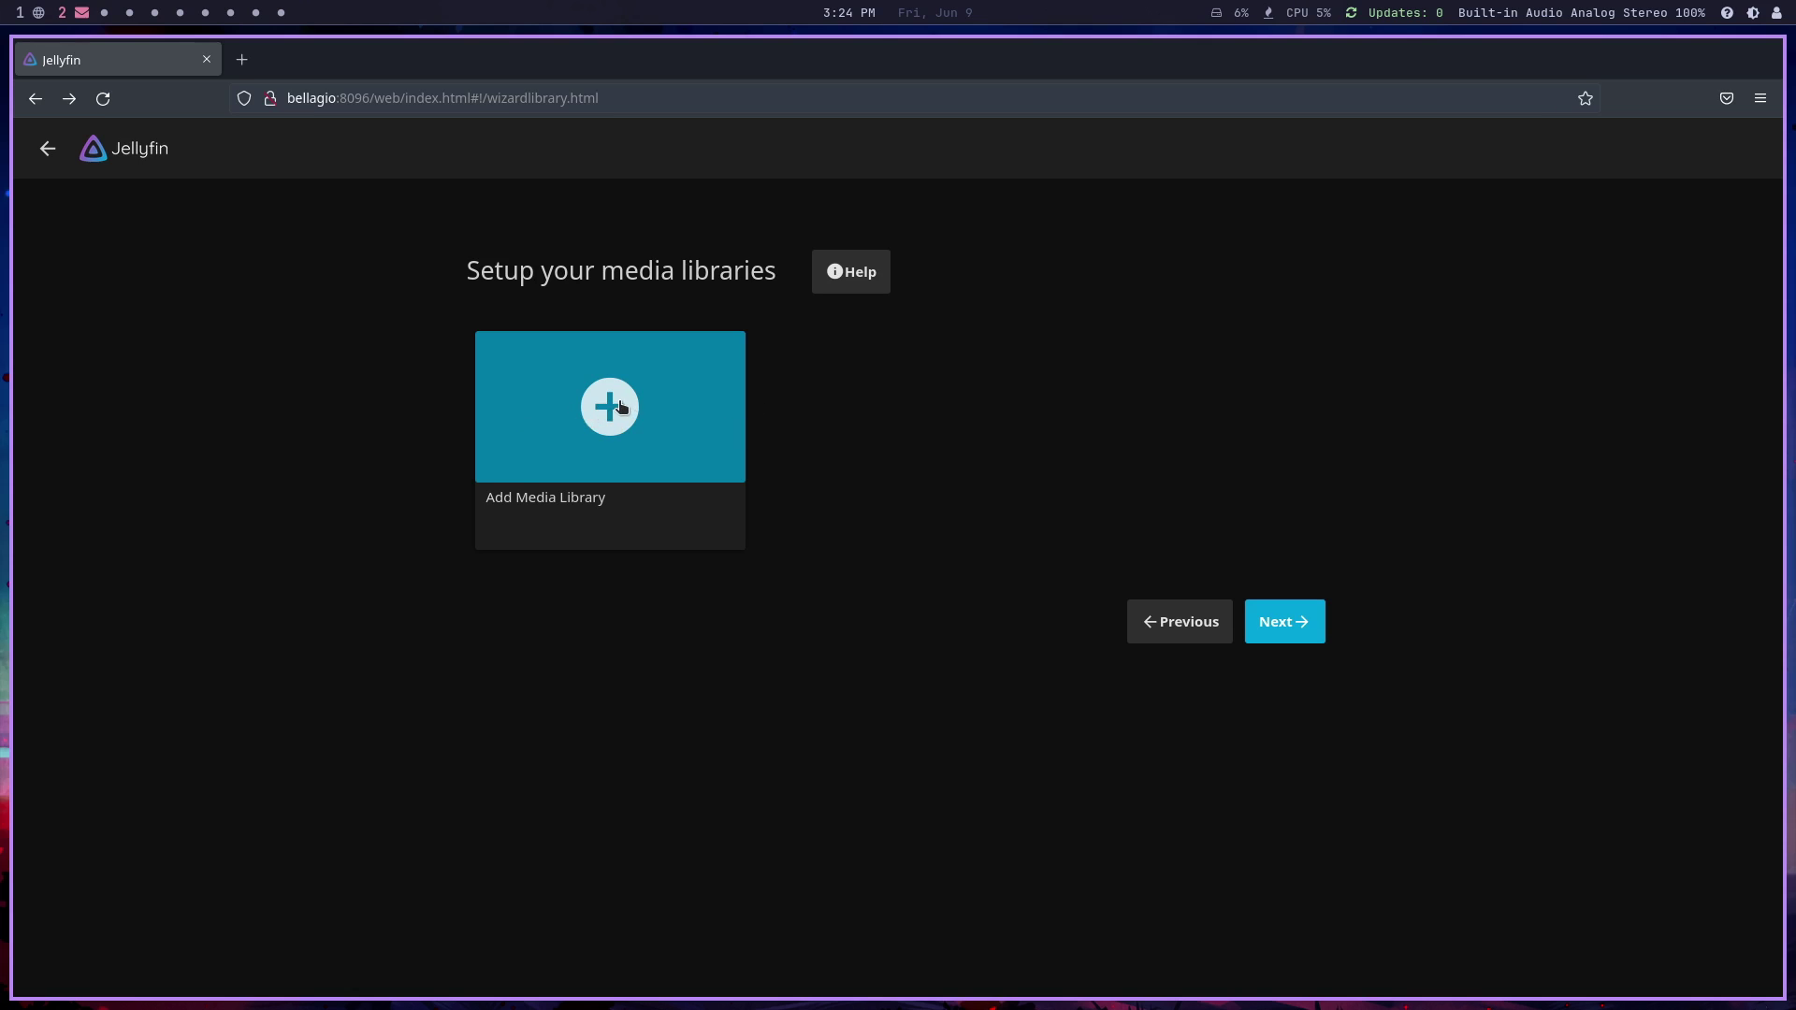
# Start a new media library with content type Movies
pyautogui.click(620, 407)
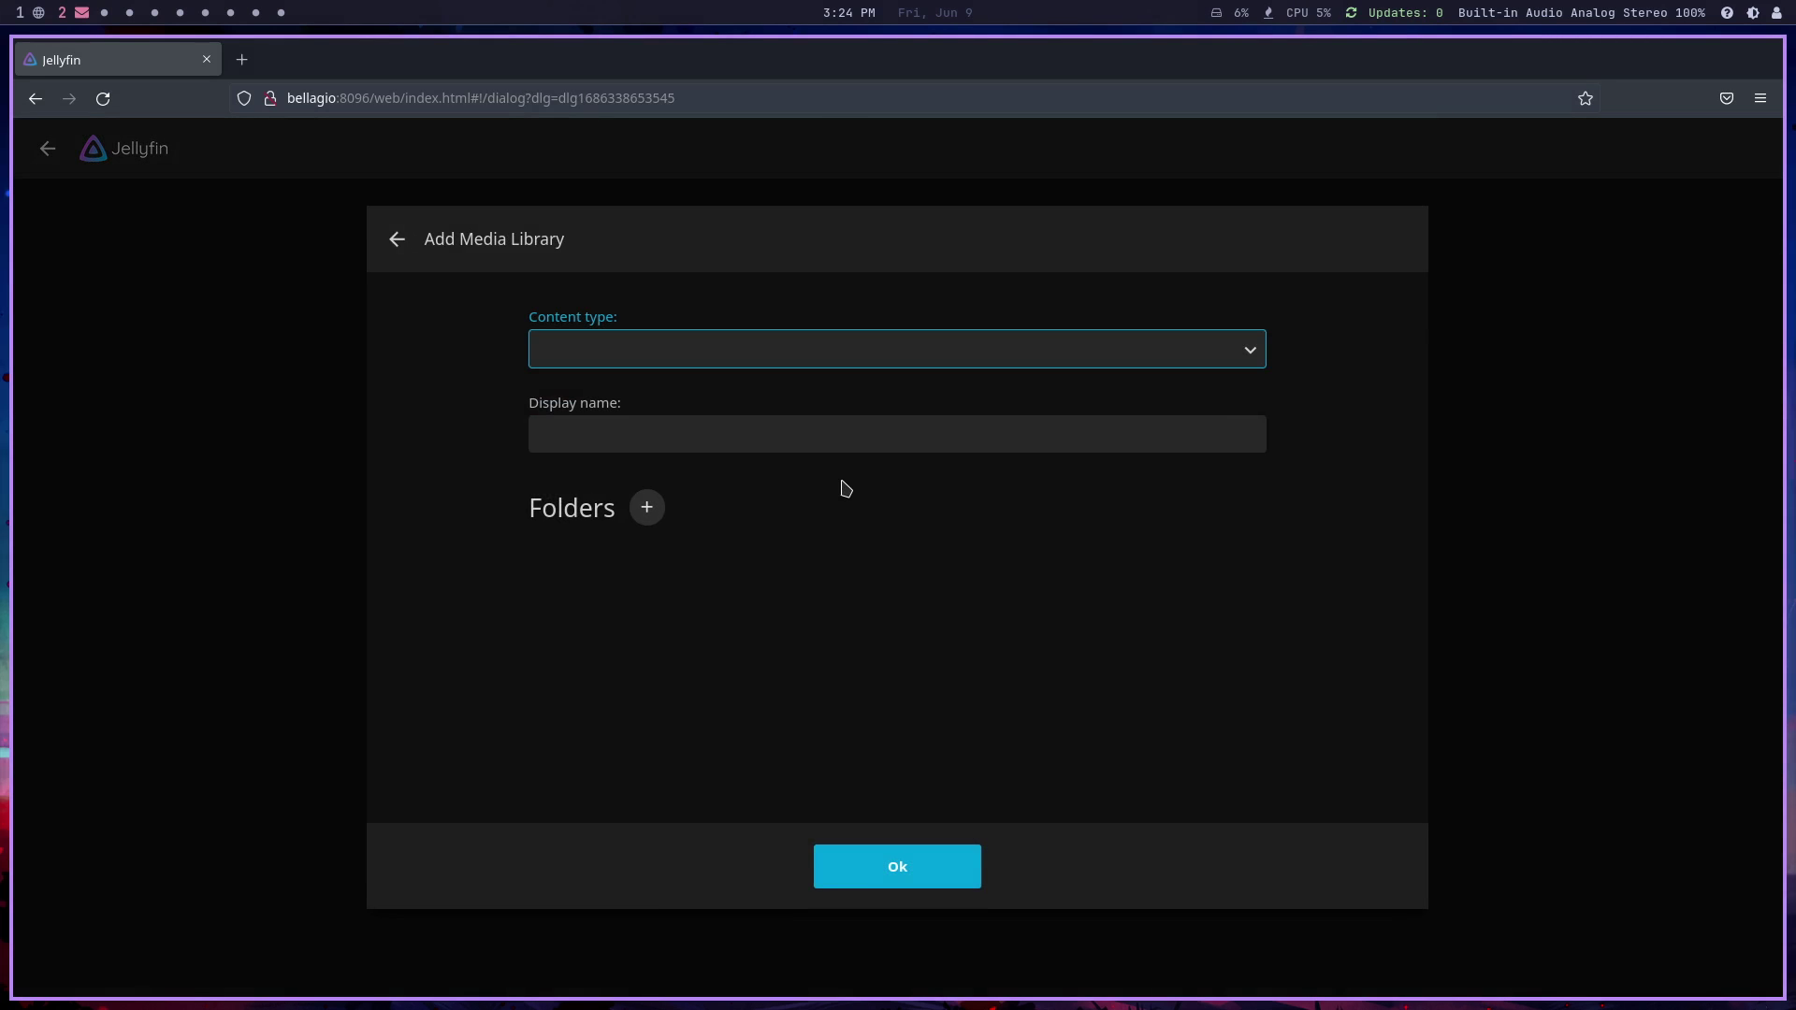
pyautogui.click(696, 365)
pyautogui.click(599, 411)
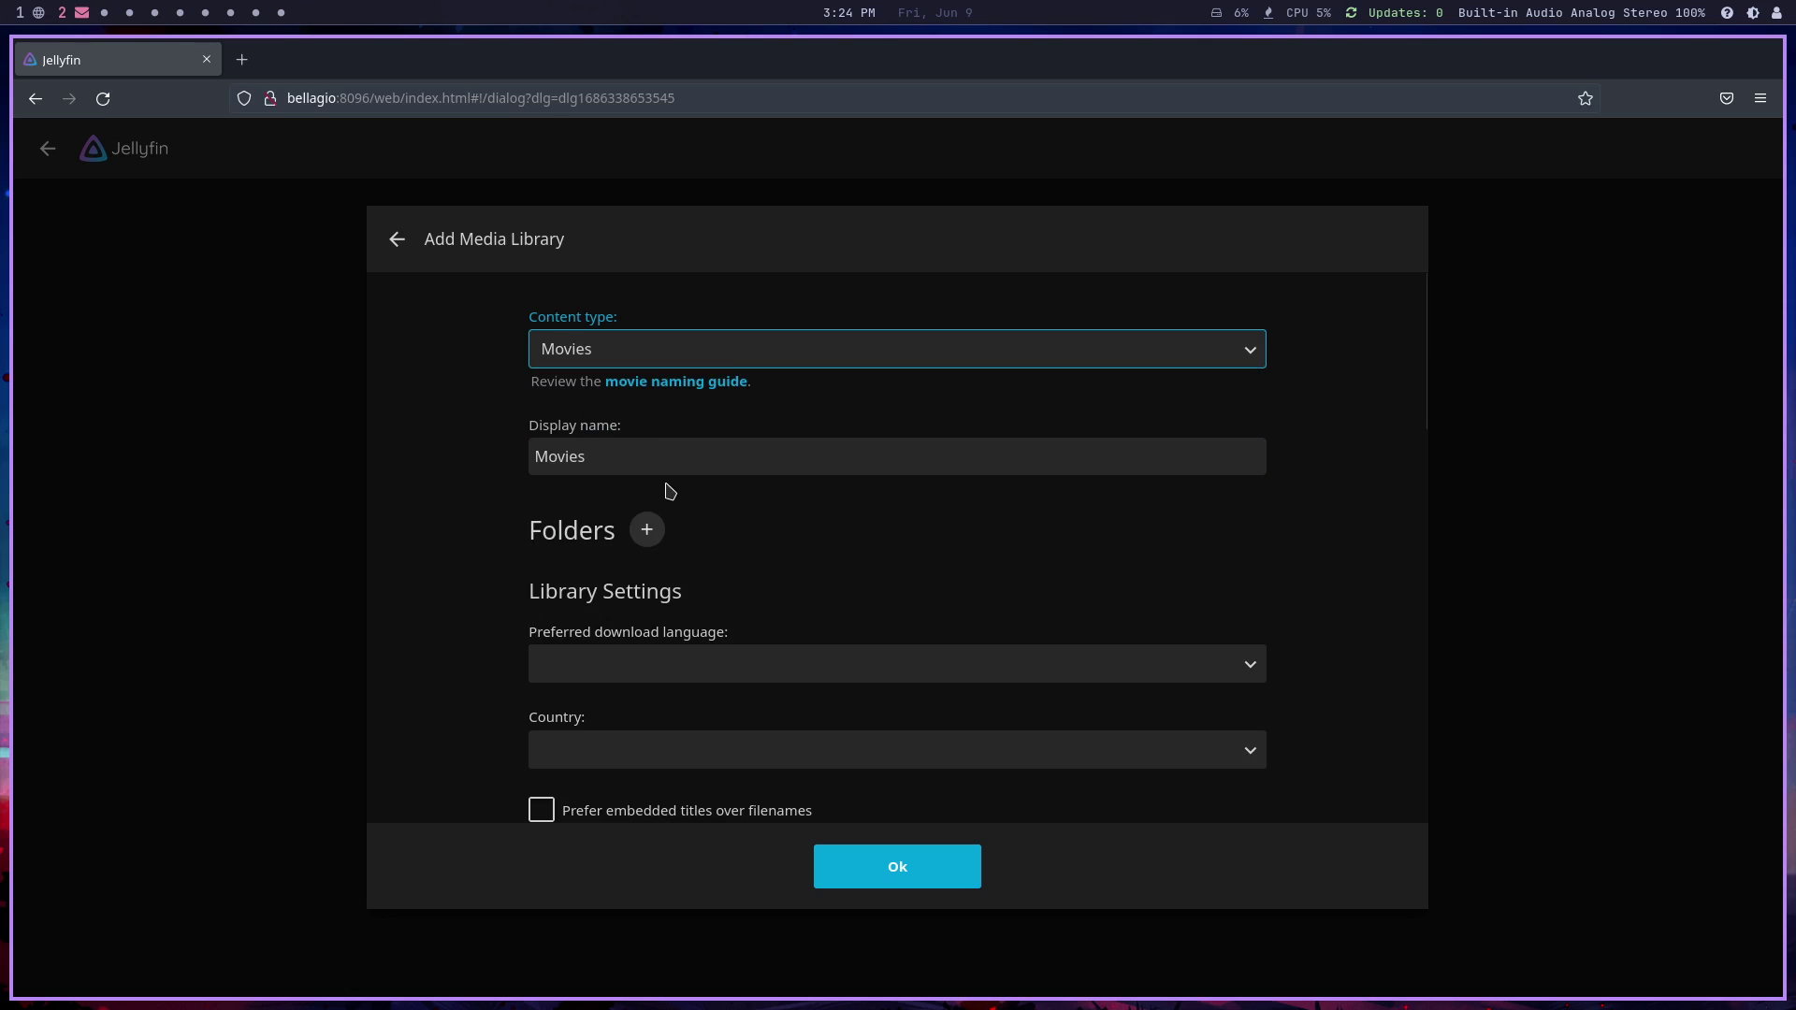
# Add /home/drew/usb/Movies as the library's source folder
pyautogui.click(646, 530)
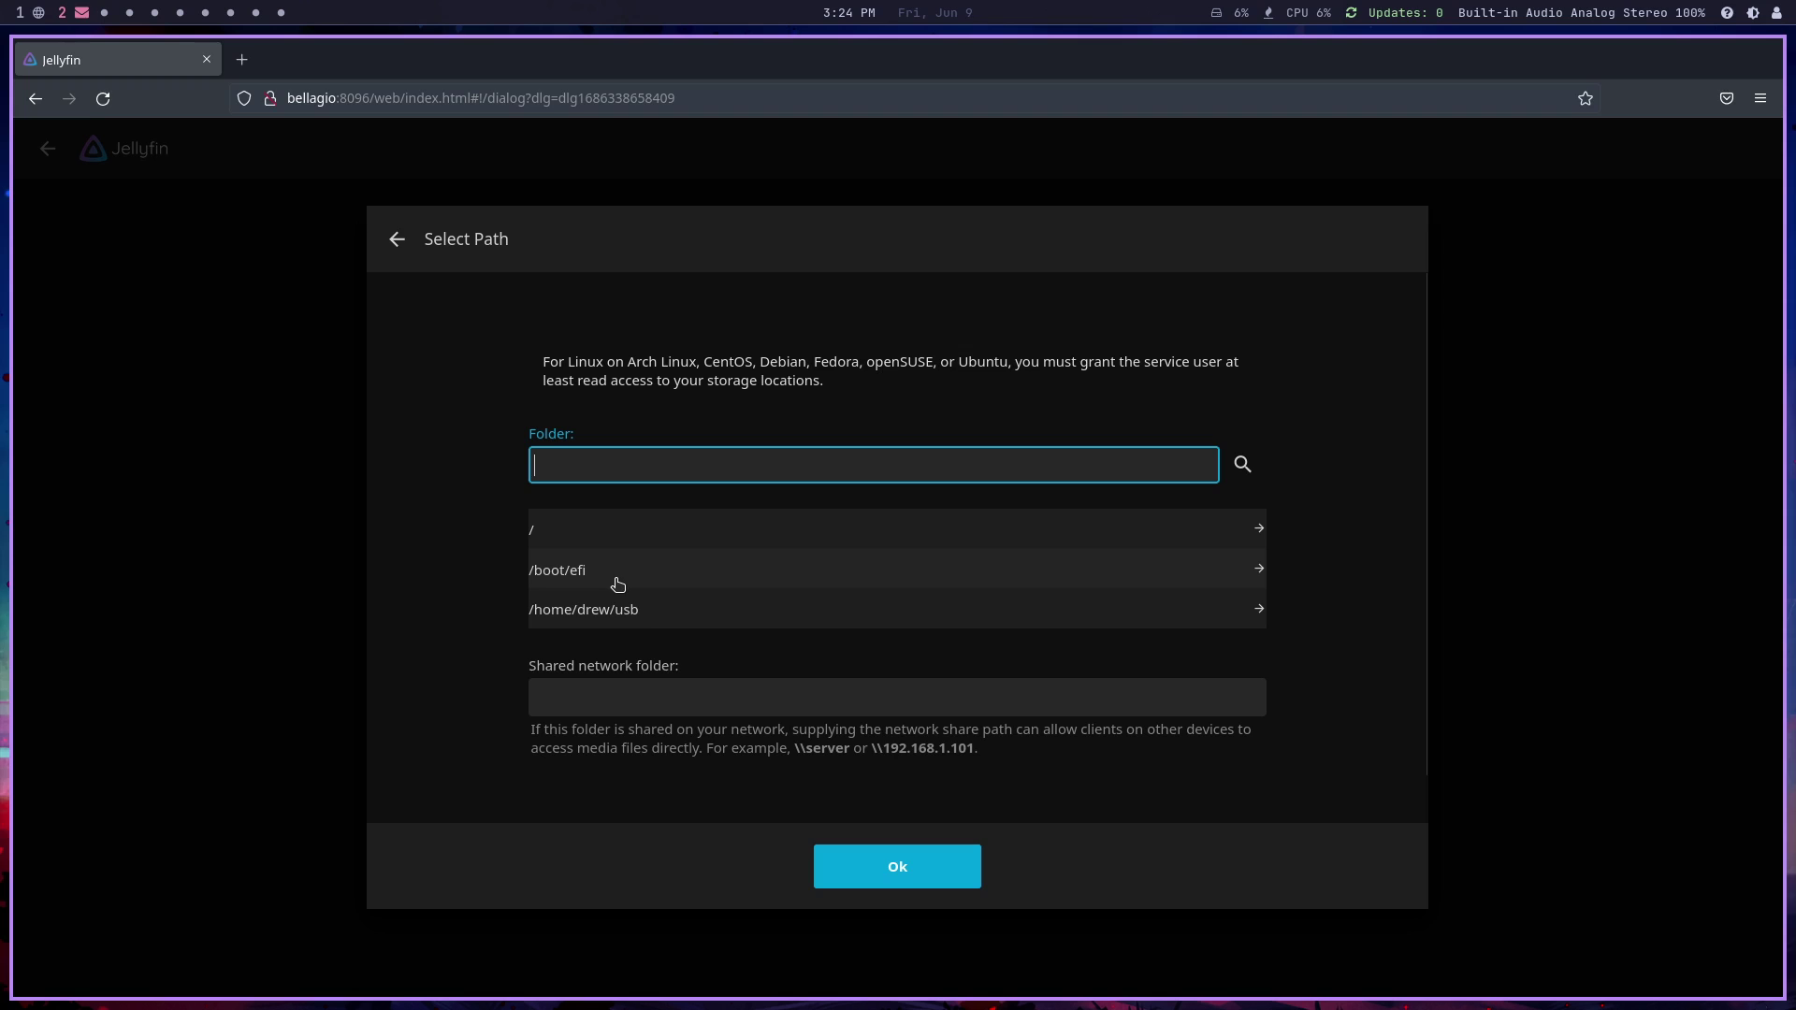
pyautogui.click(559, 531)
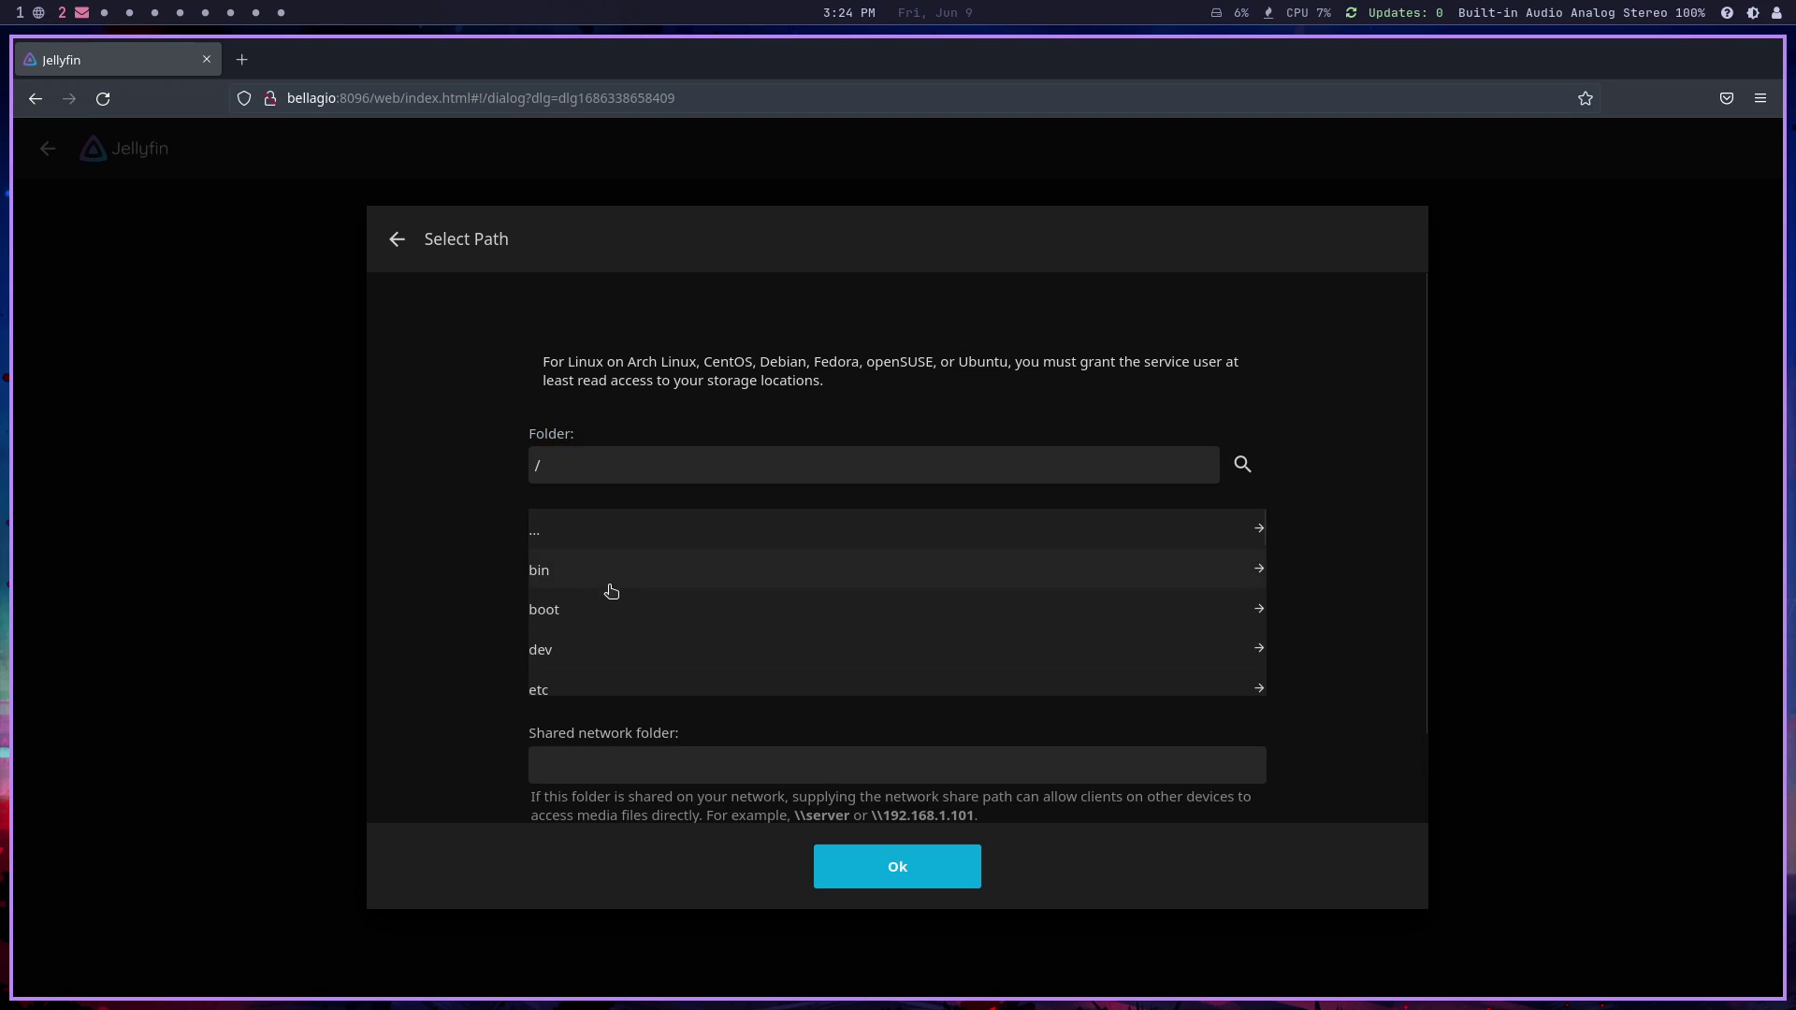
pyautogui.scroll(-3, 611, 590)
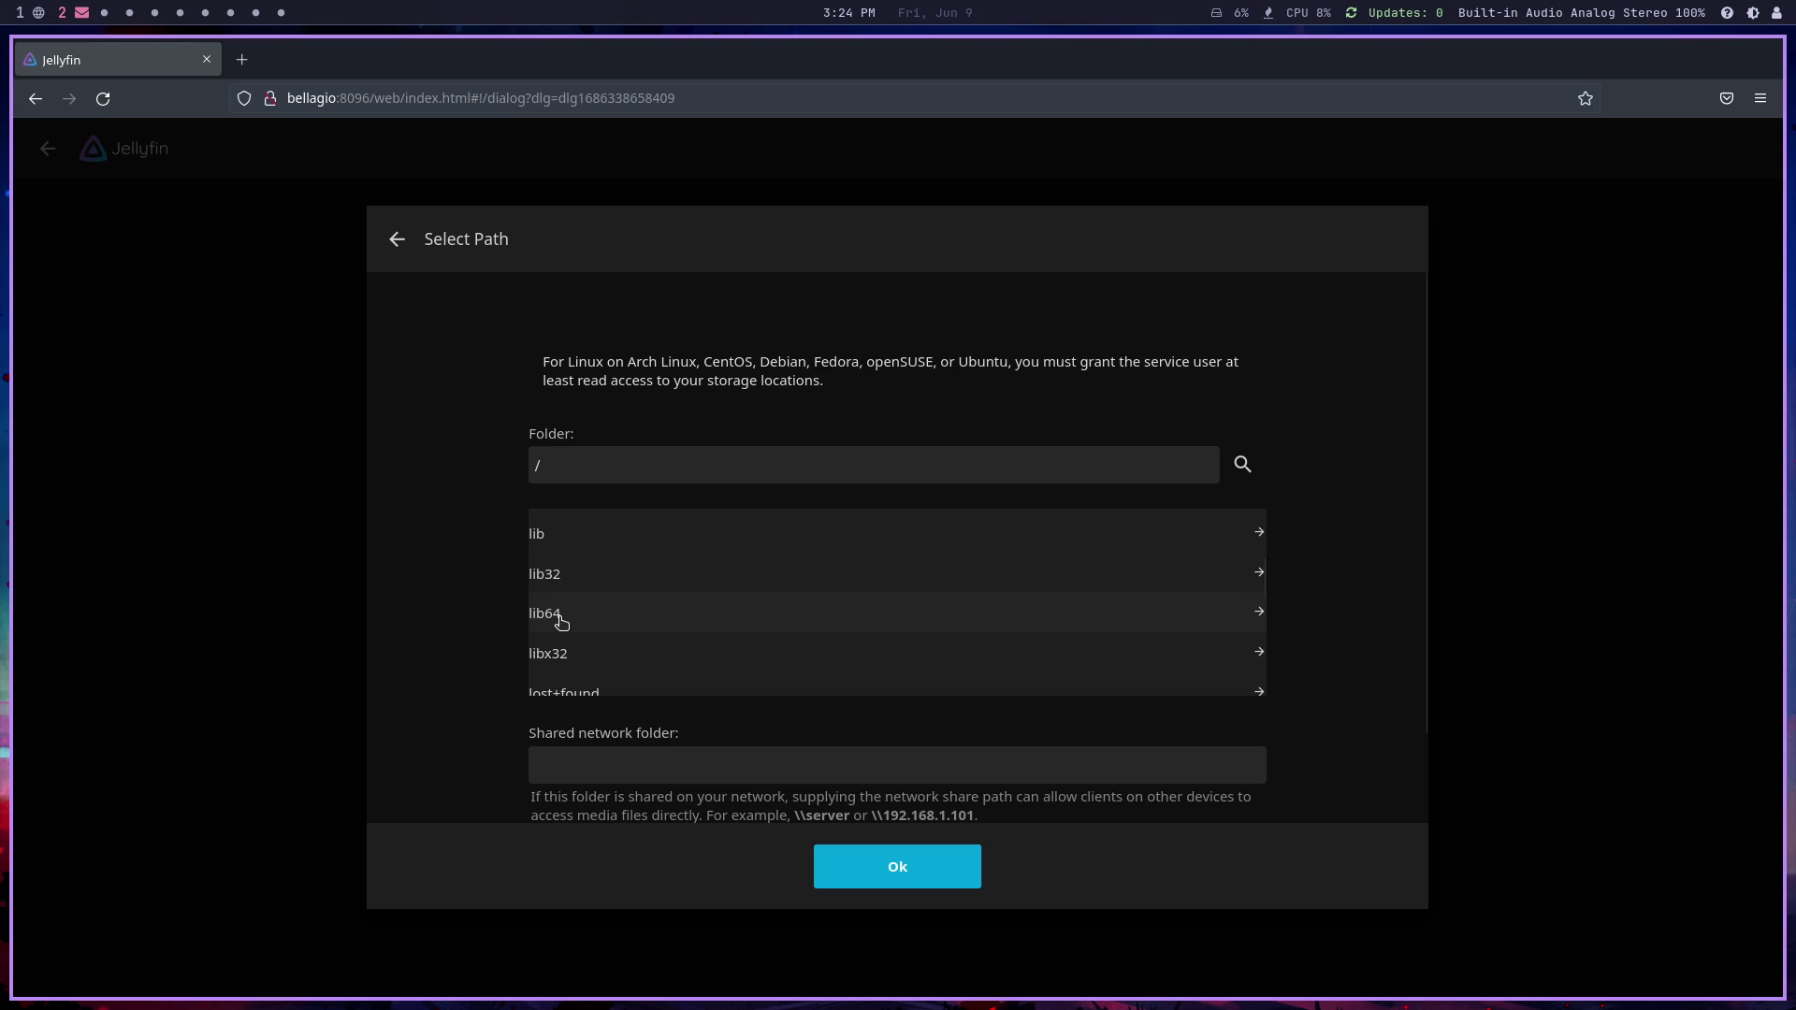
pyautogui.scroll(-2, 560, 622)
pyautogui.scroll(4, 558, 621)
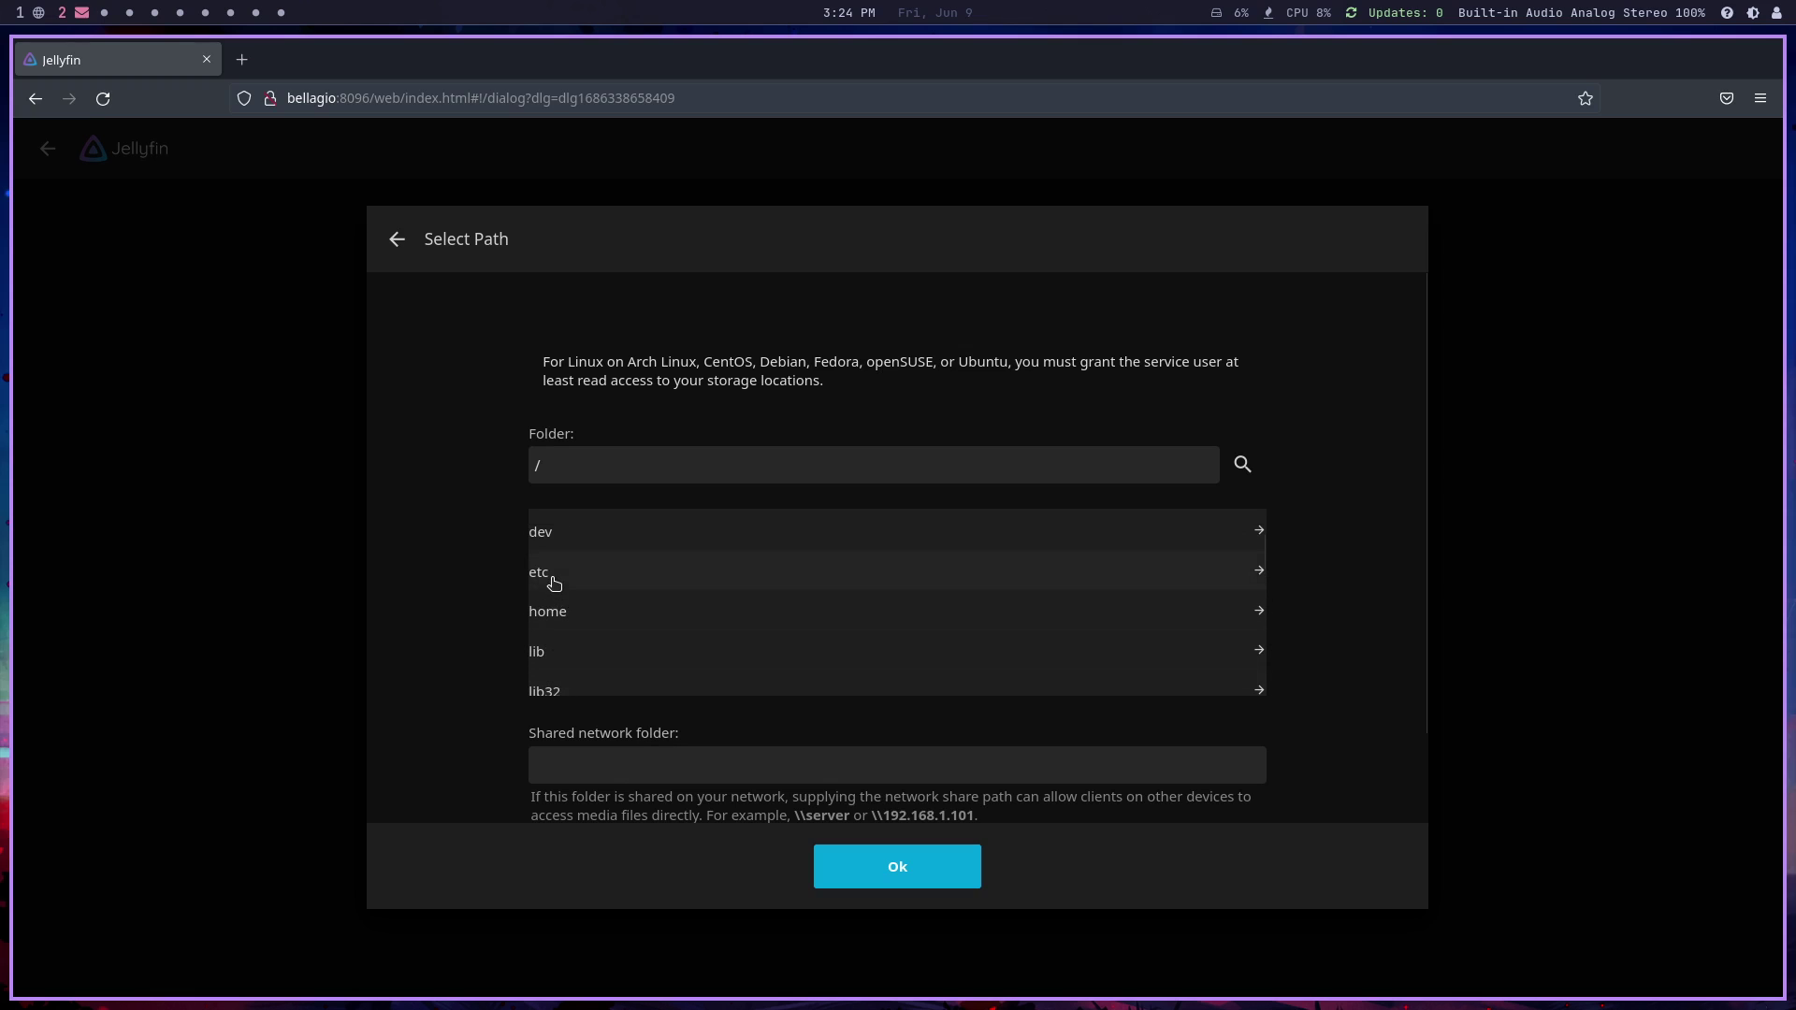
pyautogui.click(552, 614)
pyautogui.click(580, 572)
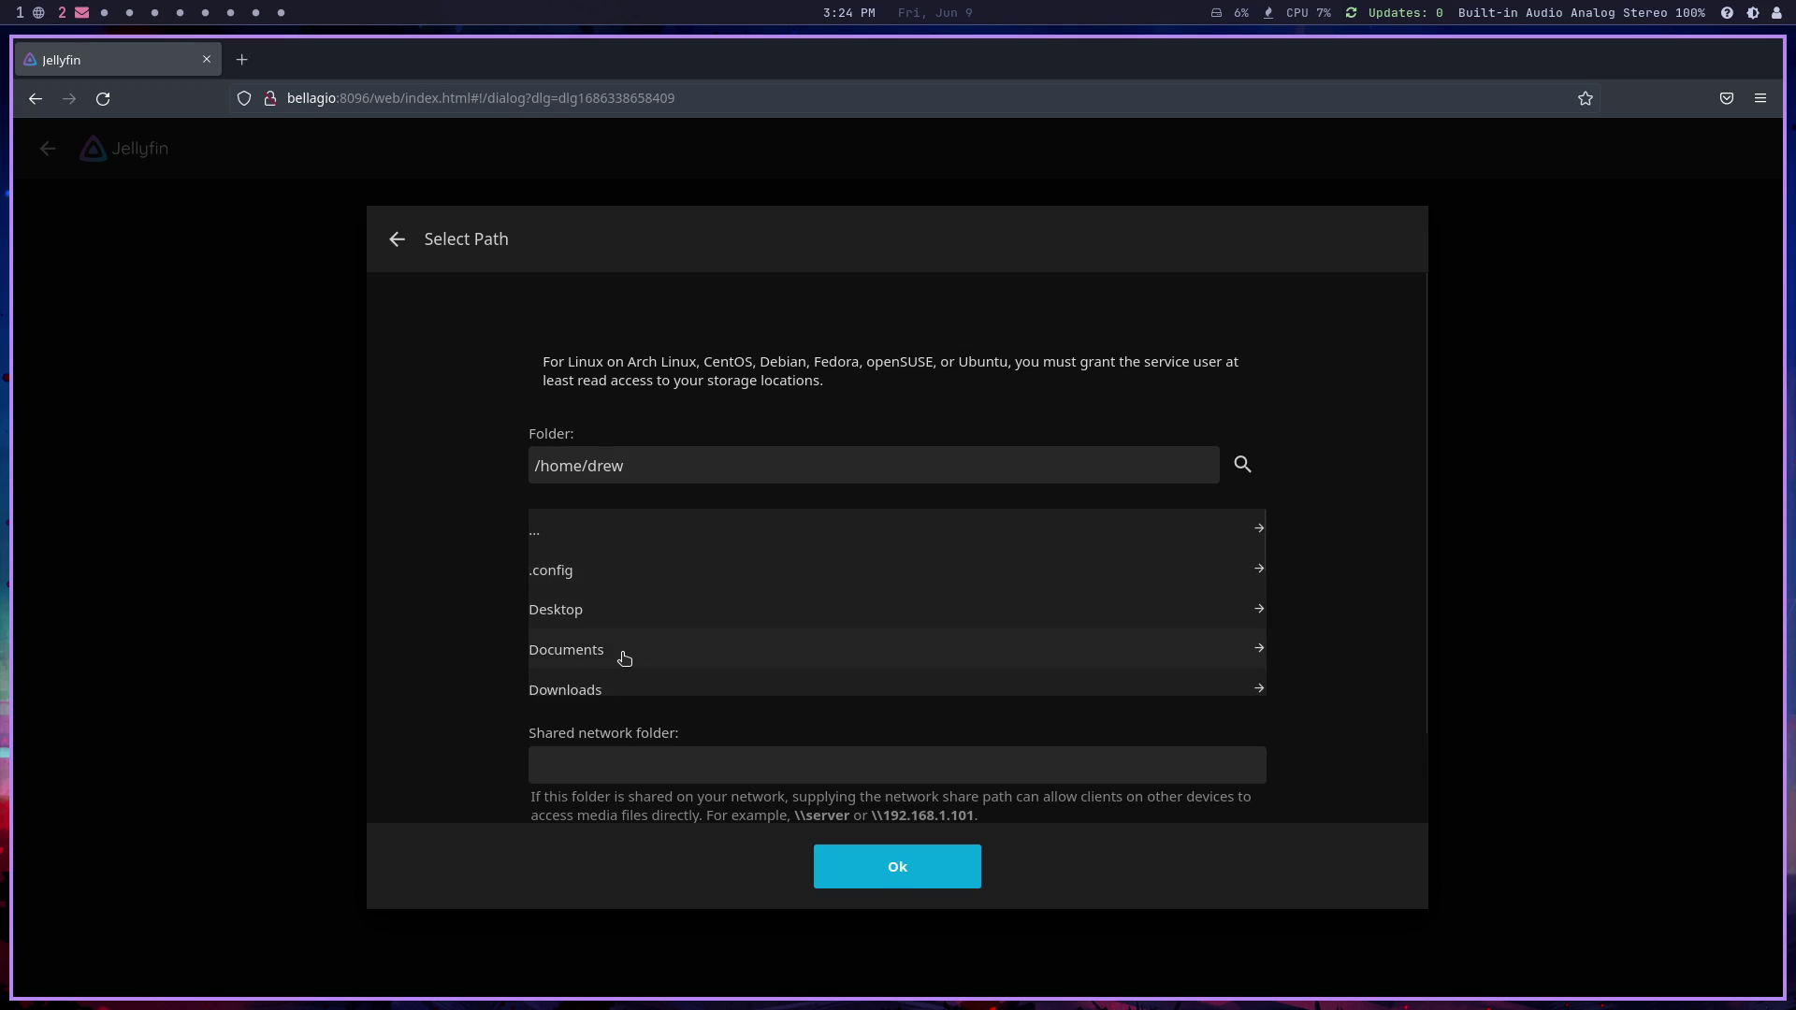
pyautogui.scroll(-3, 619, 652)
pyautogui.click(550, 649)
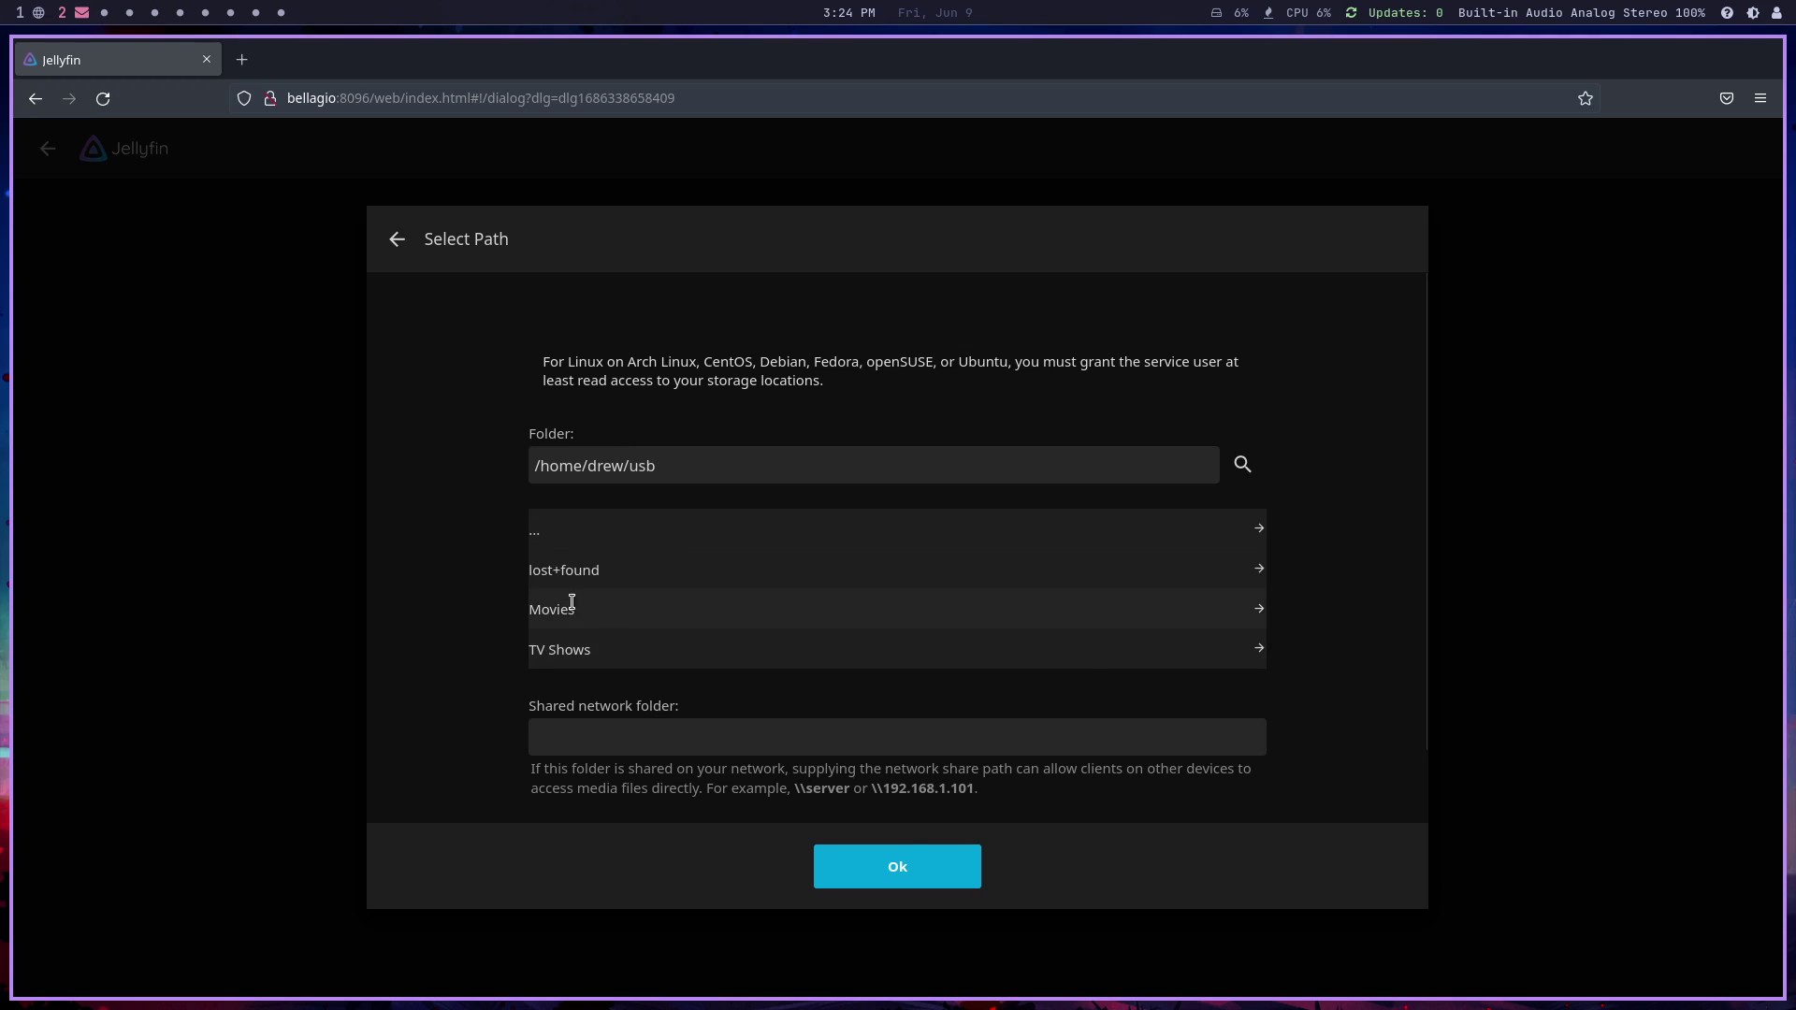
pyautogui.click(572, 606)
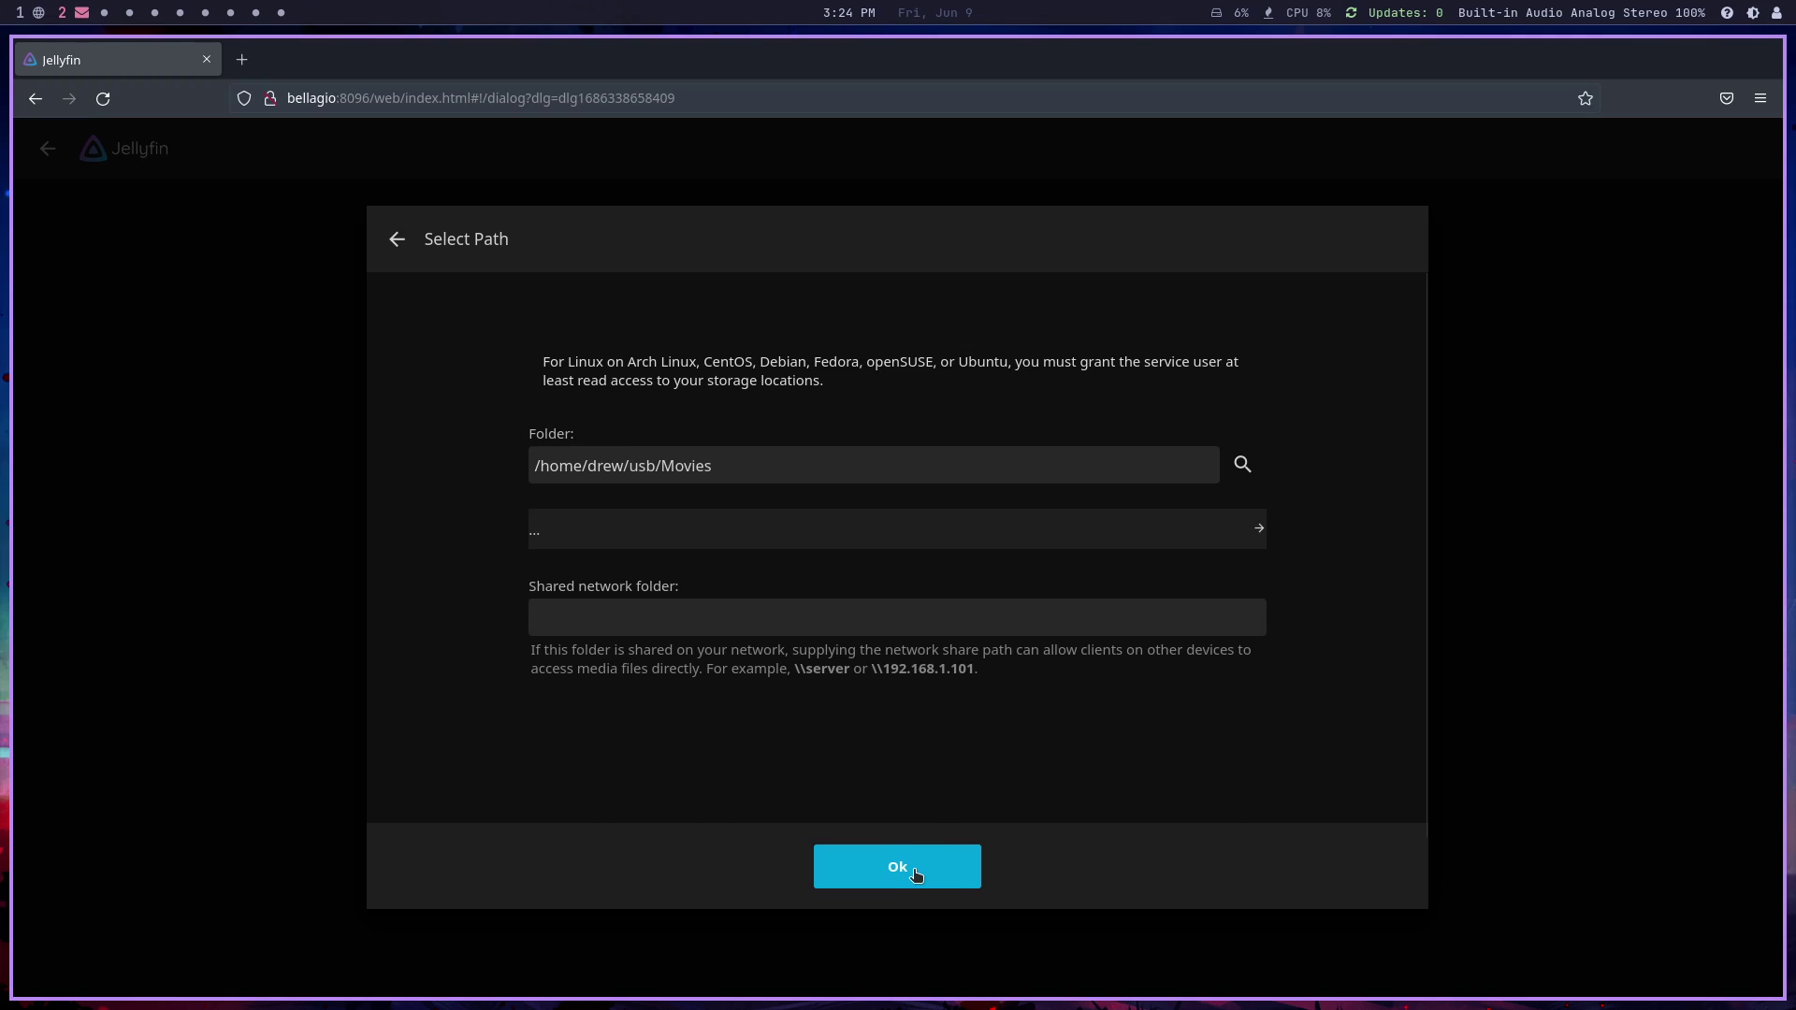
pyautogui.click(916, 875)
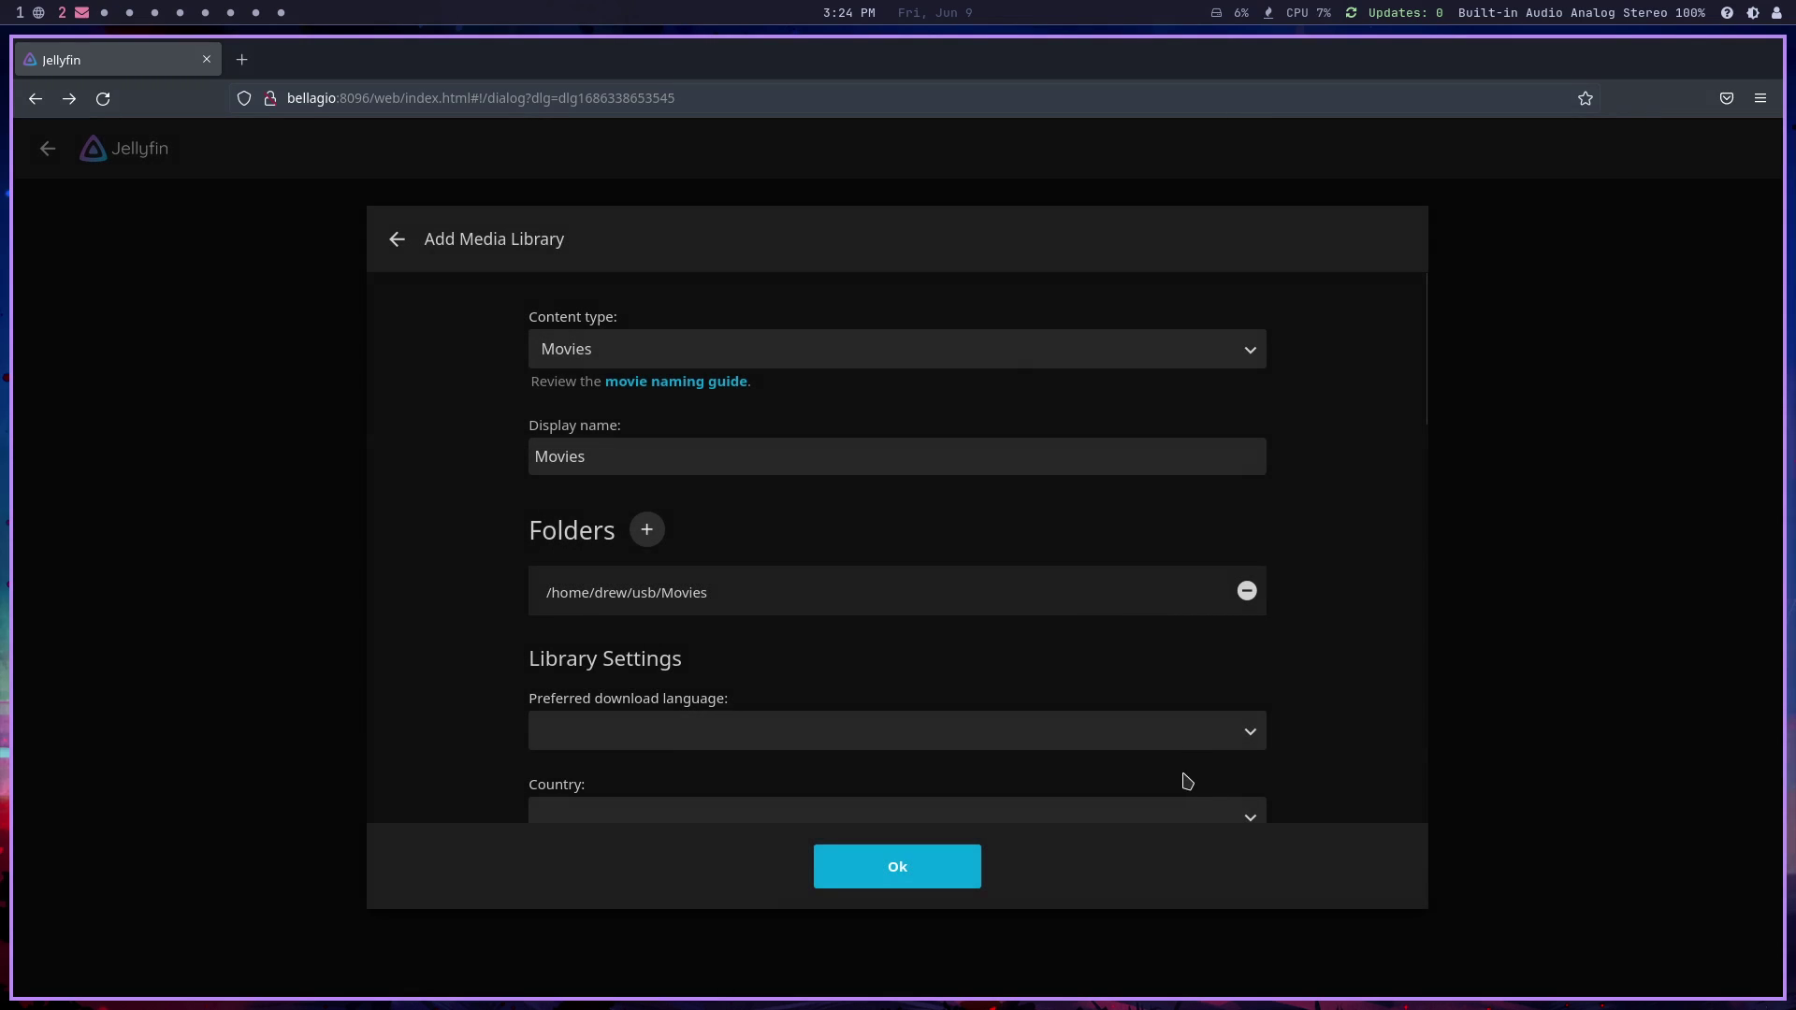
# Set the preferred download language to English and the country to United States
pyautogui.scroll(-5, 1090, 629)
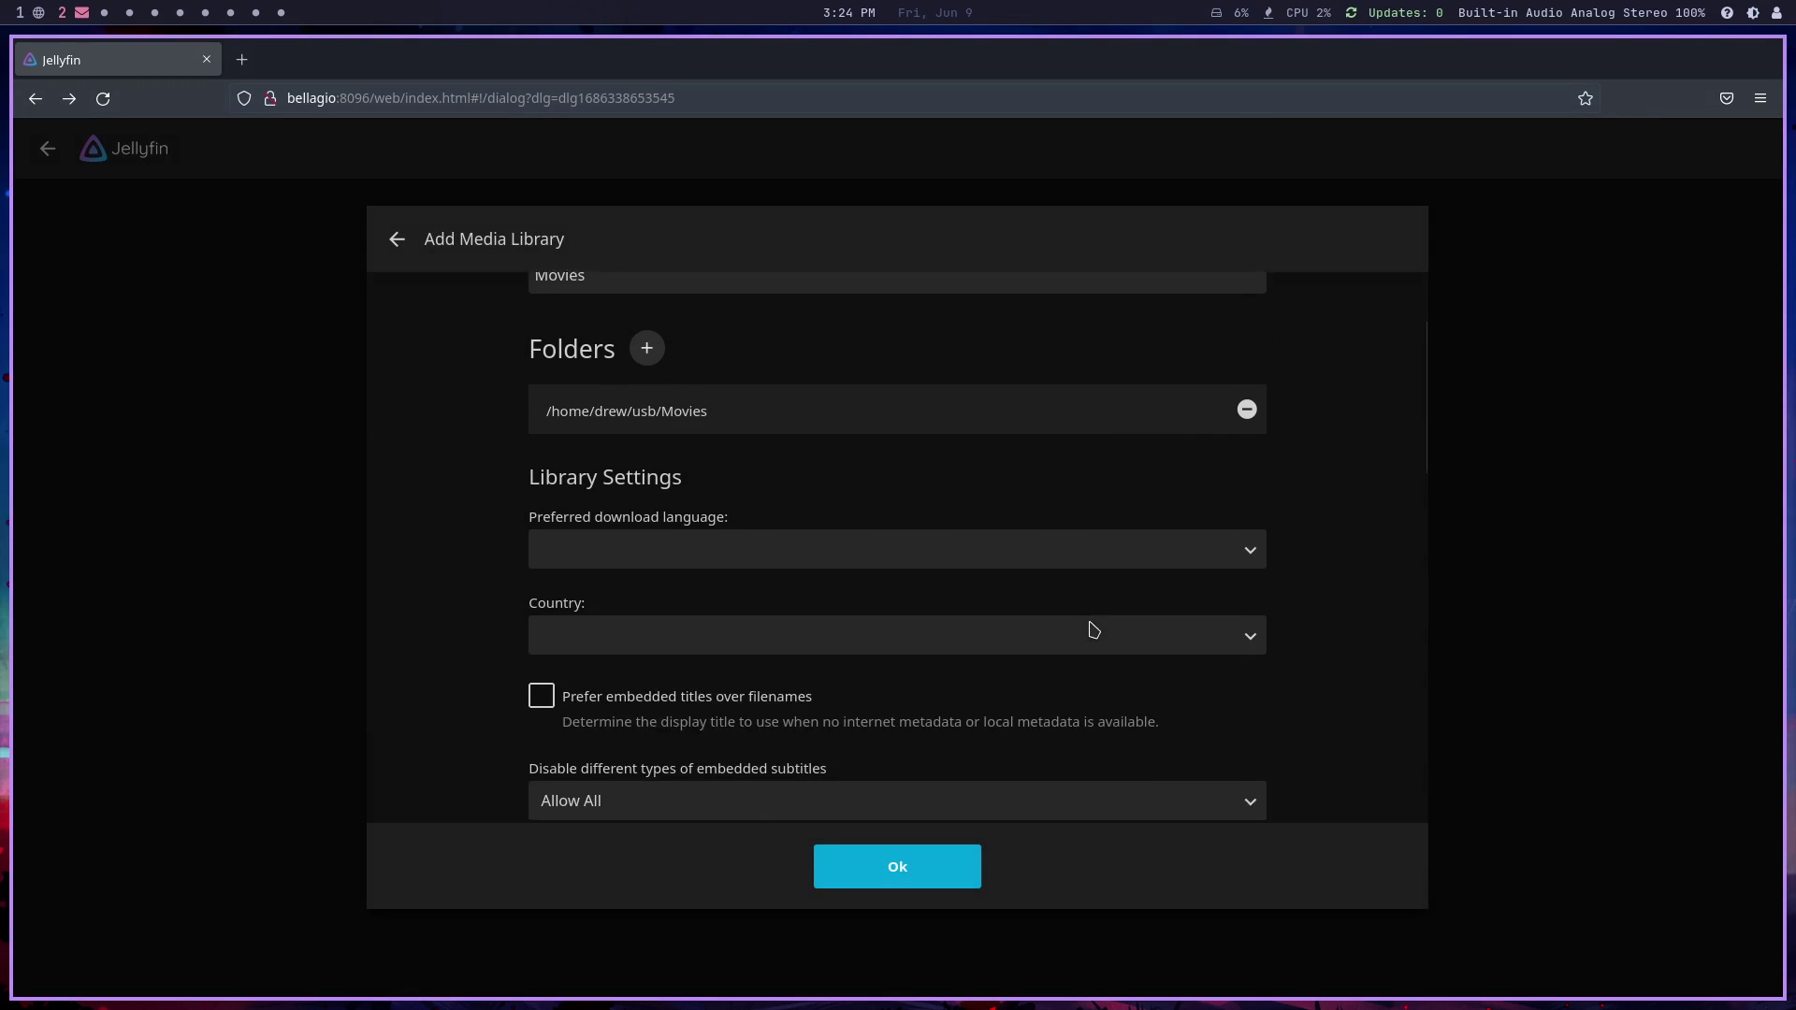
pyautogui.click(663, 498)
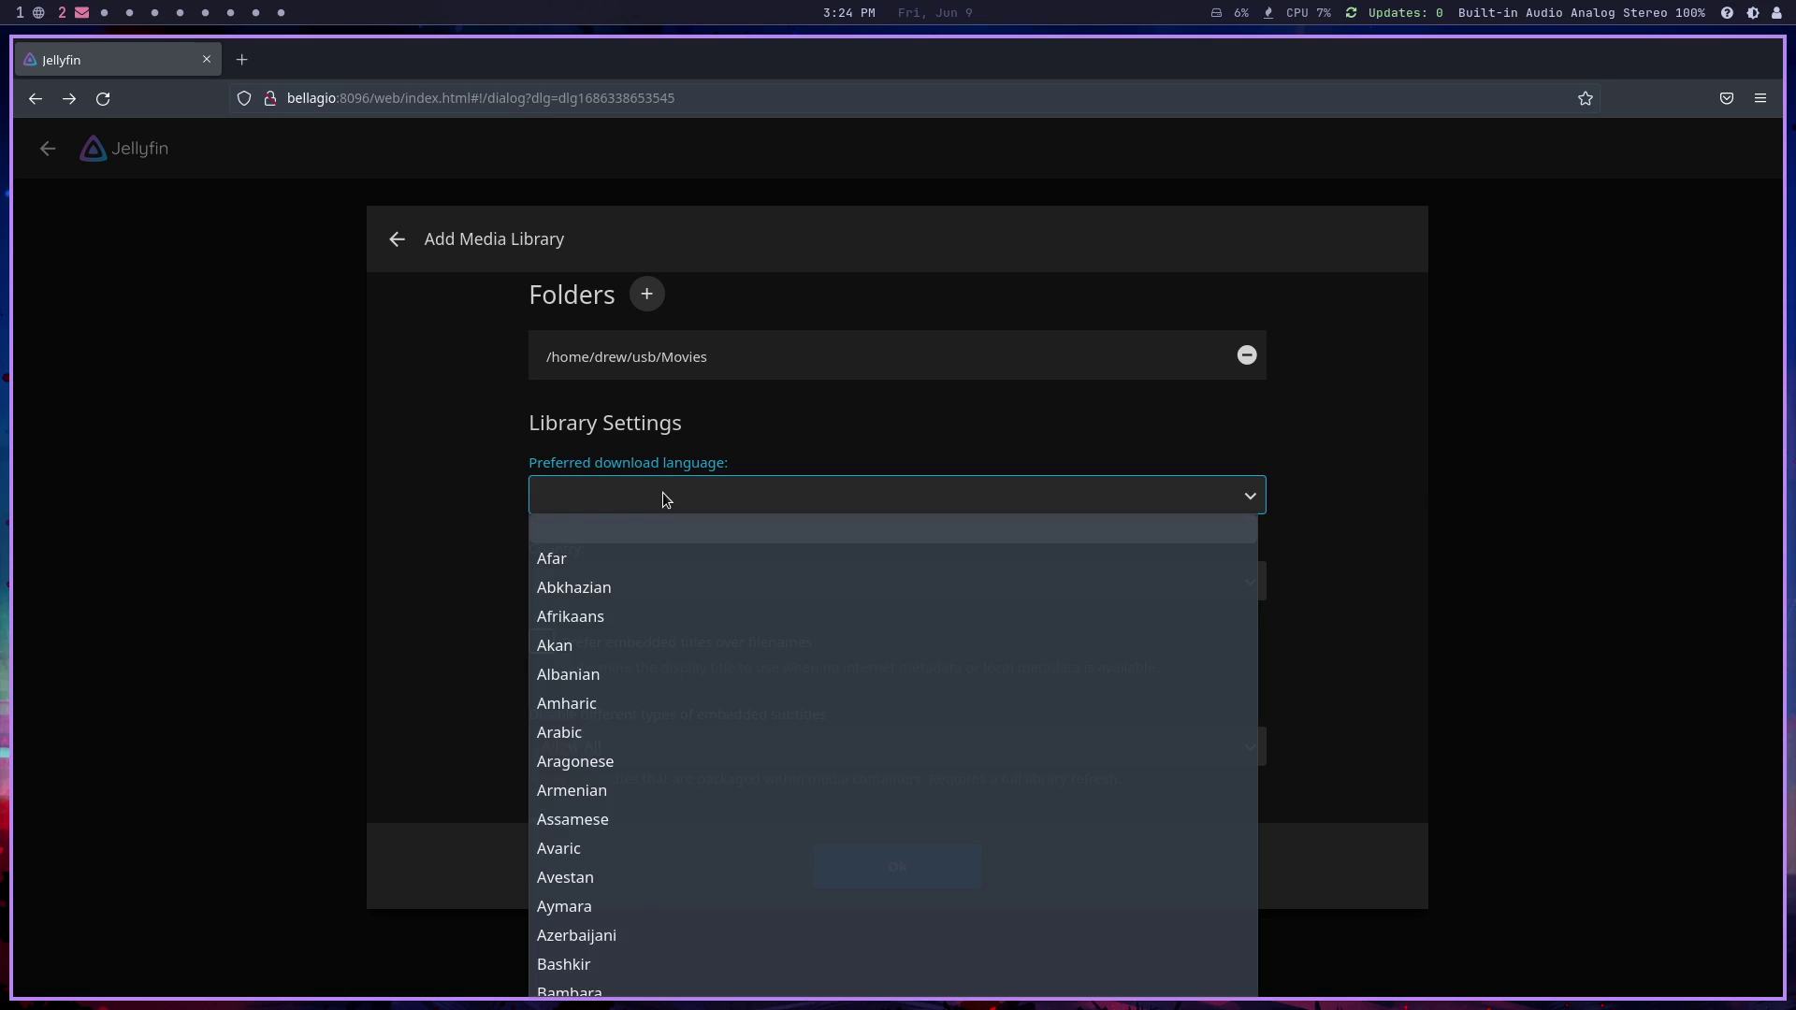
pyautogui.scroll(-10, 662, 521)
pyautogui.click(598, 818)
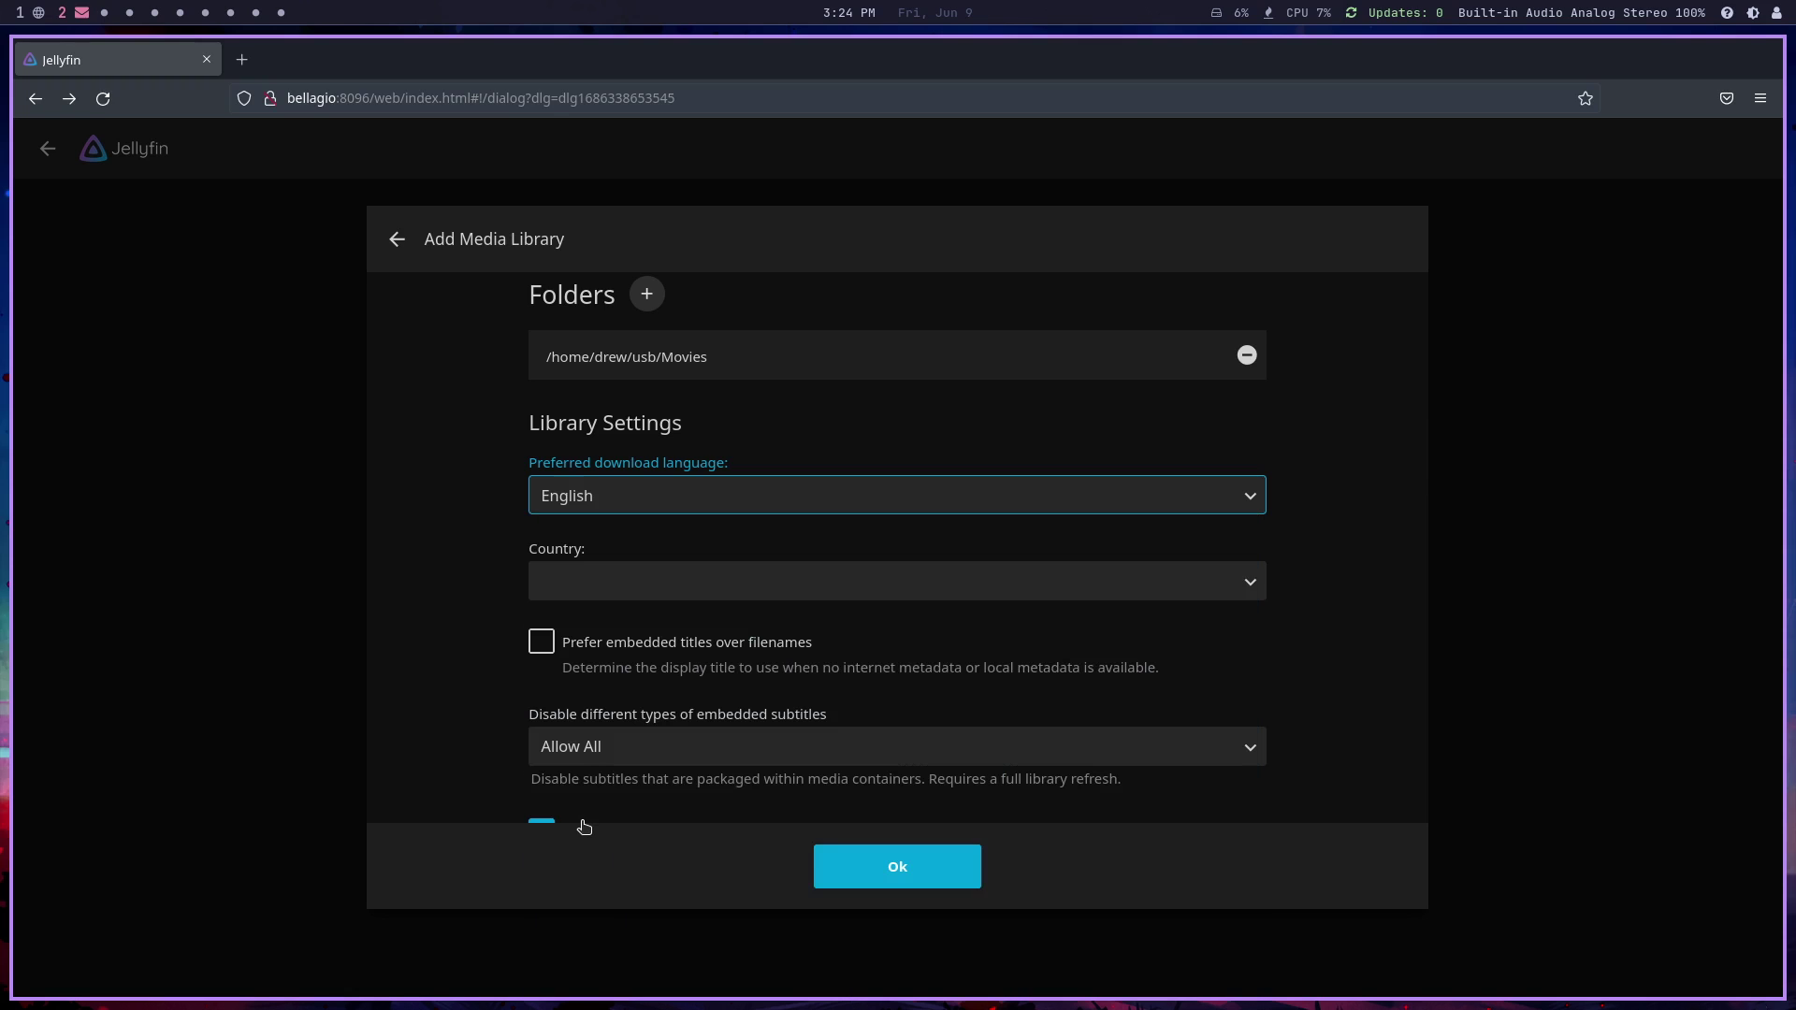
pyautogui.click(642, 591)
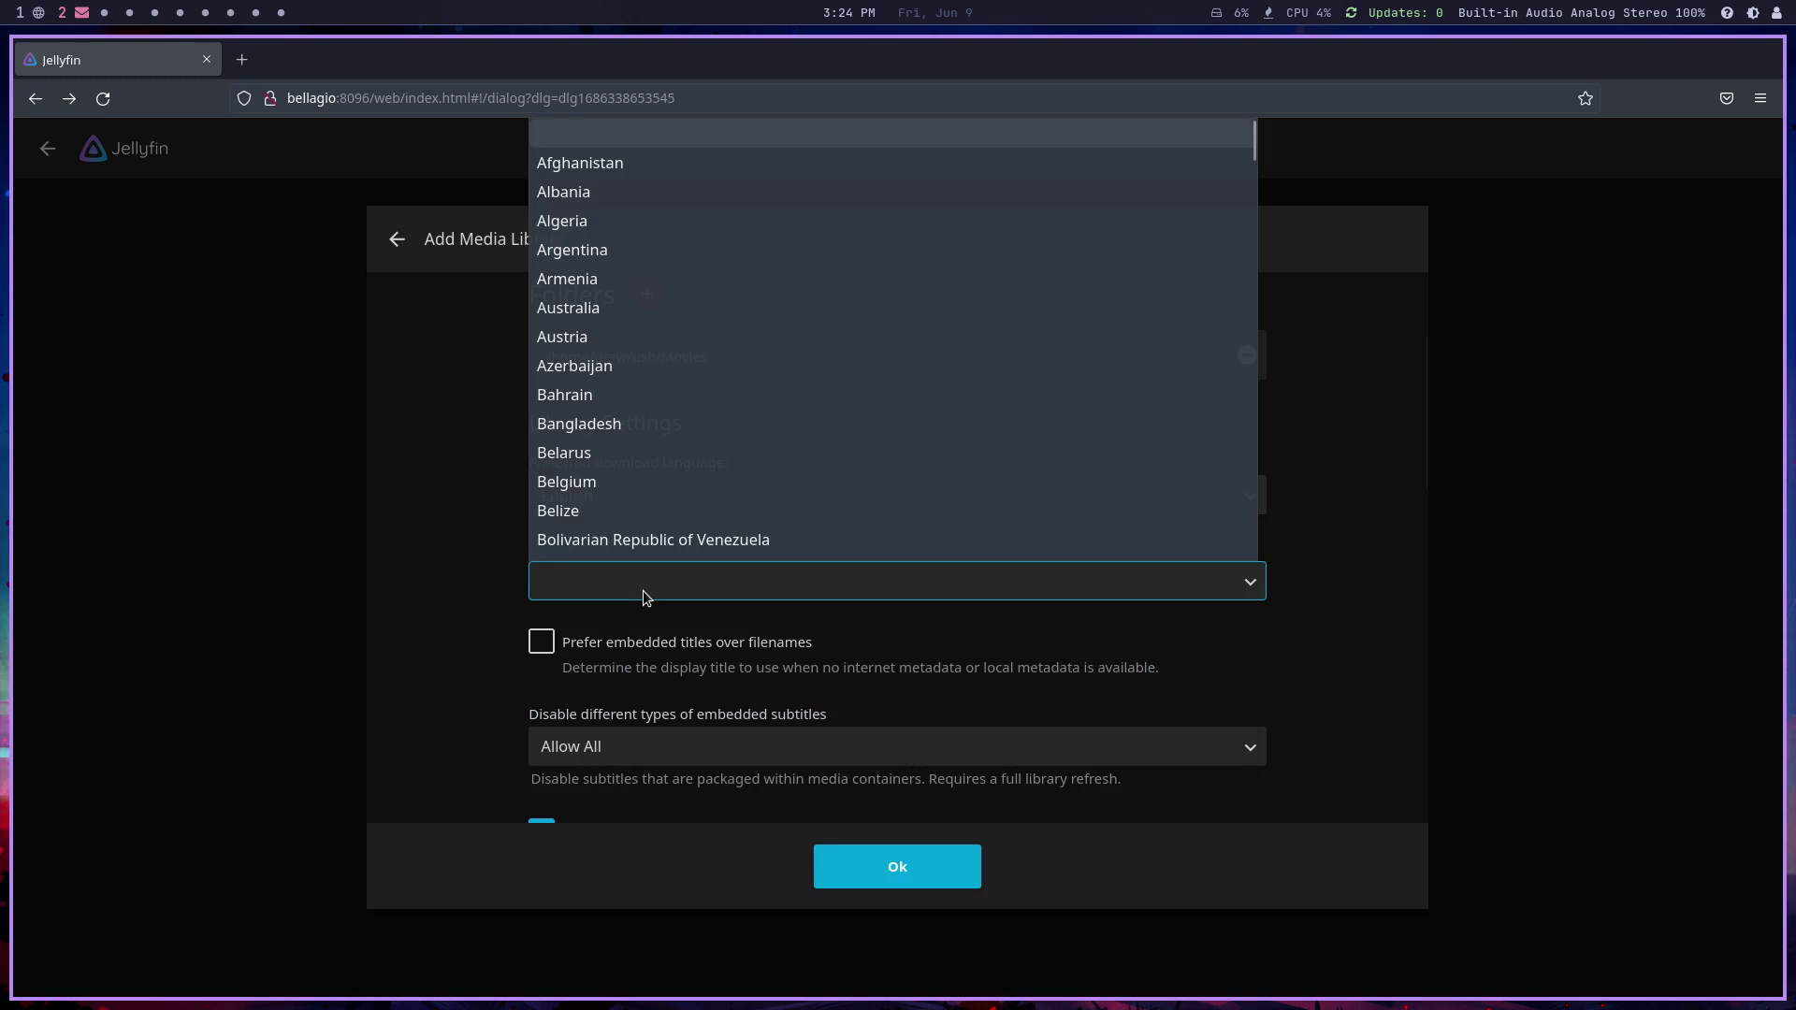
pyautogui.press('u')
pyautogui.scroll(-3, 641, 505)
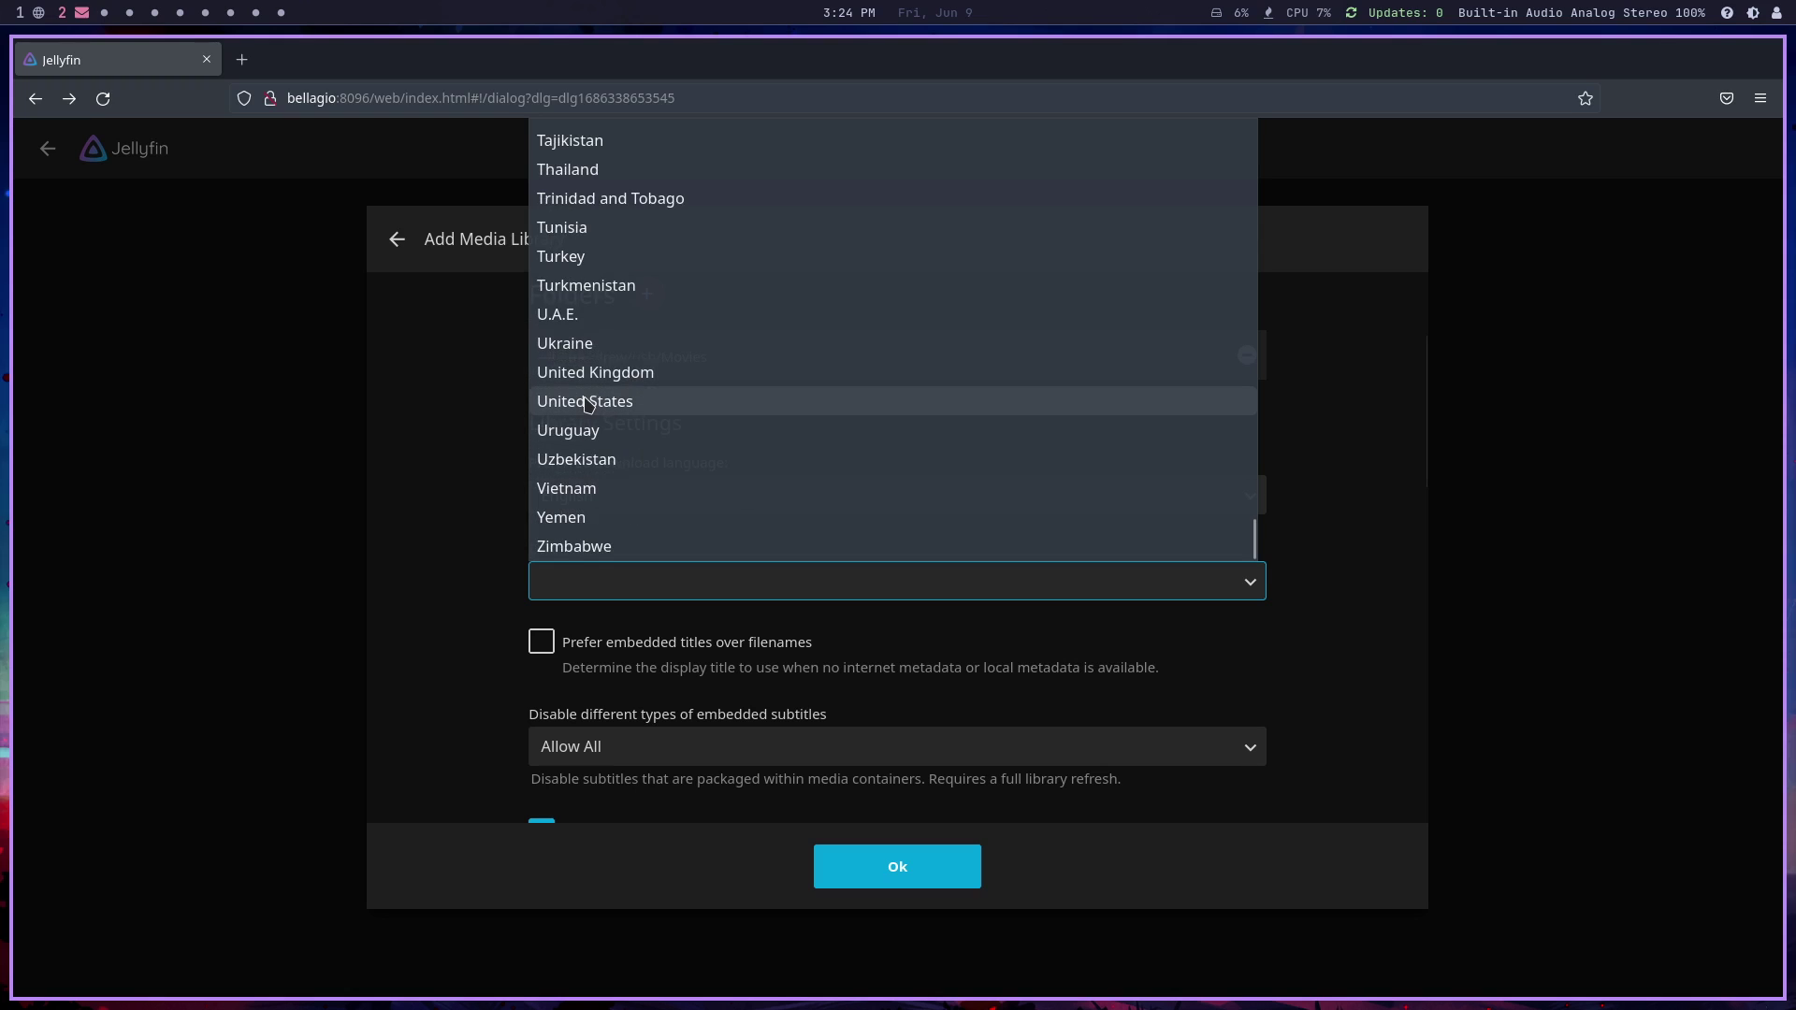
pyautogui.click(591, 402)
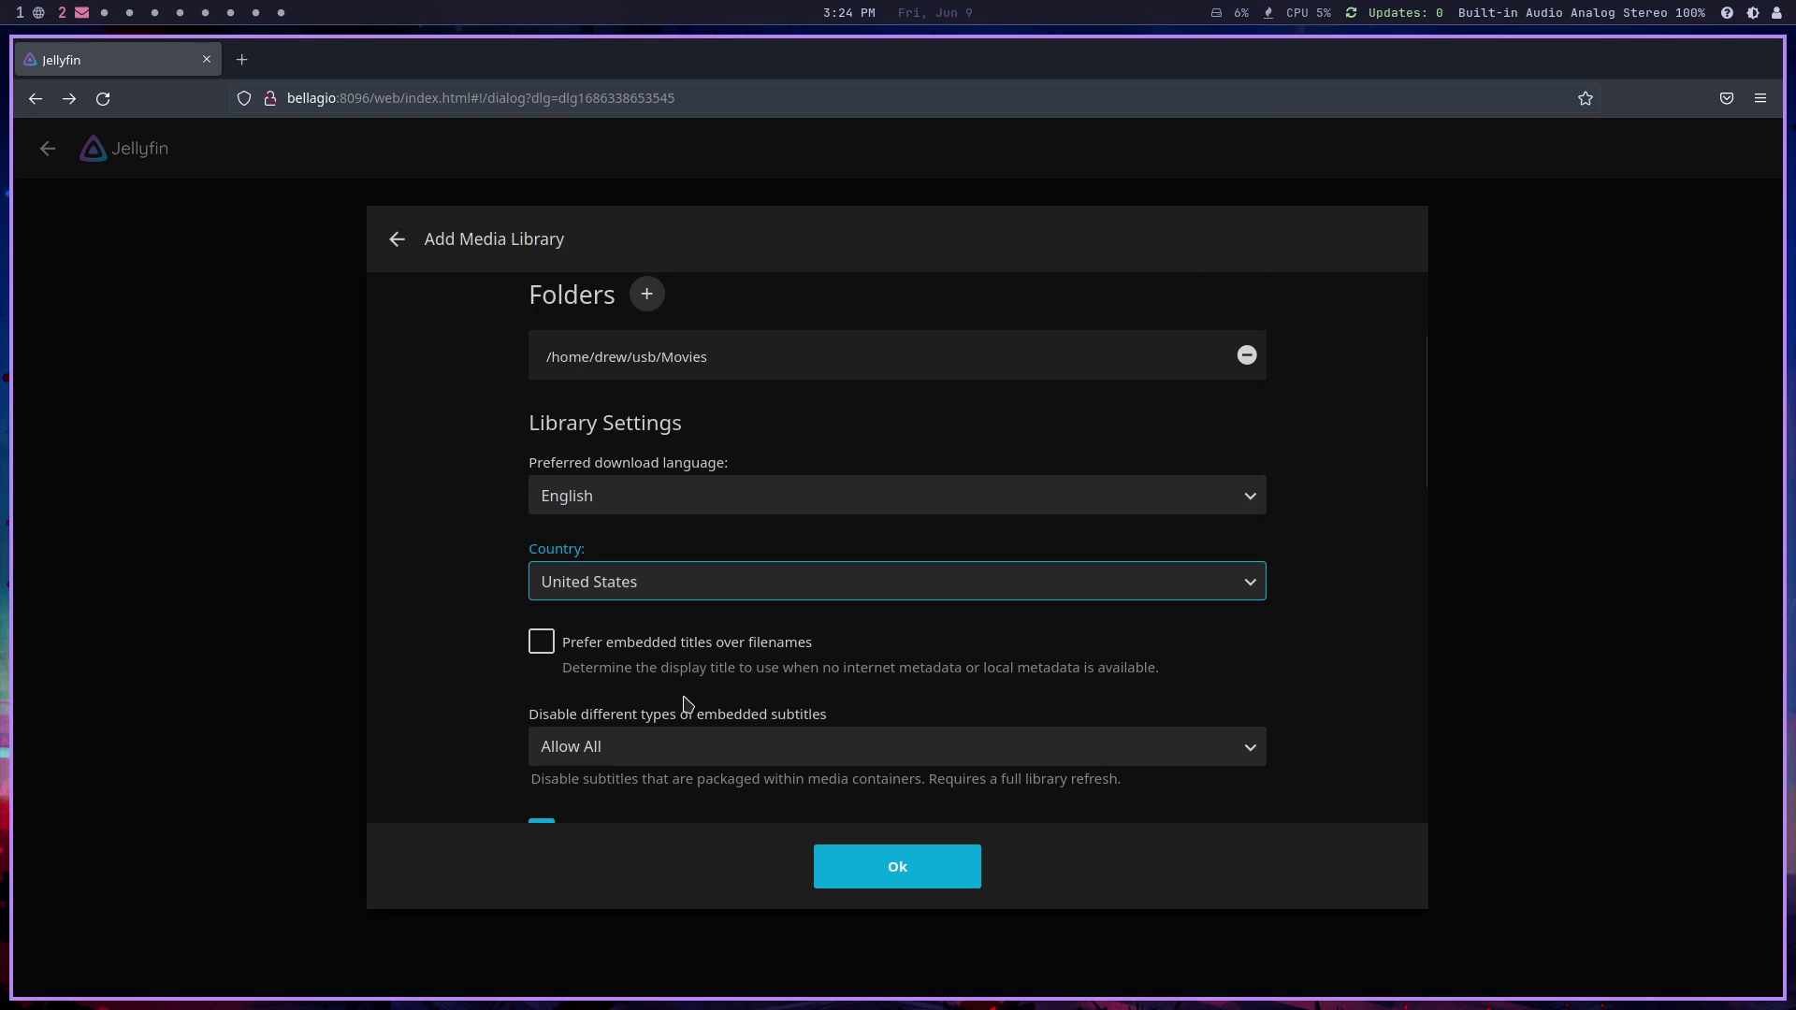
# Enable chapter image extraction and save the Movies library
pyautogui.scroll(-2, 749, 658)
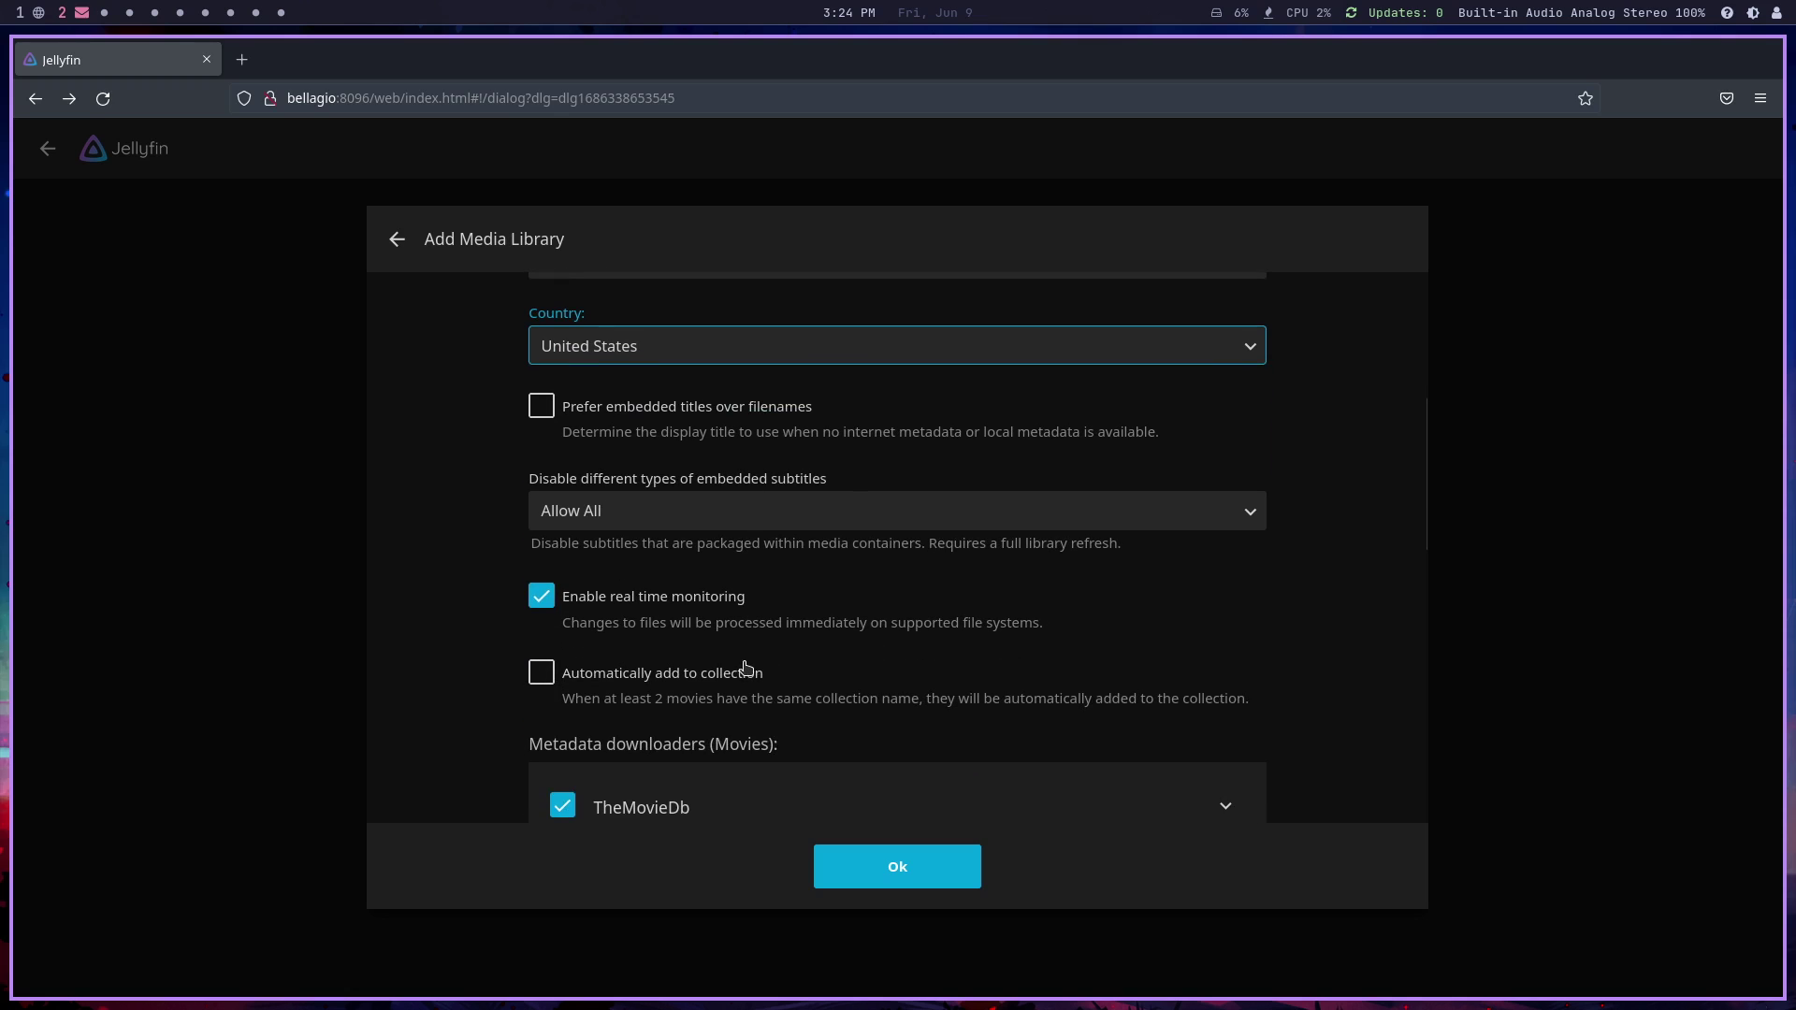
pyautogui.scroll(-3, 609, 626)
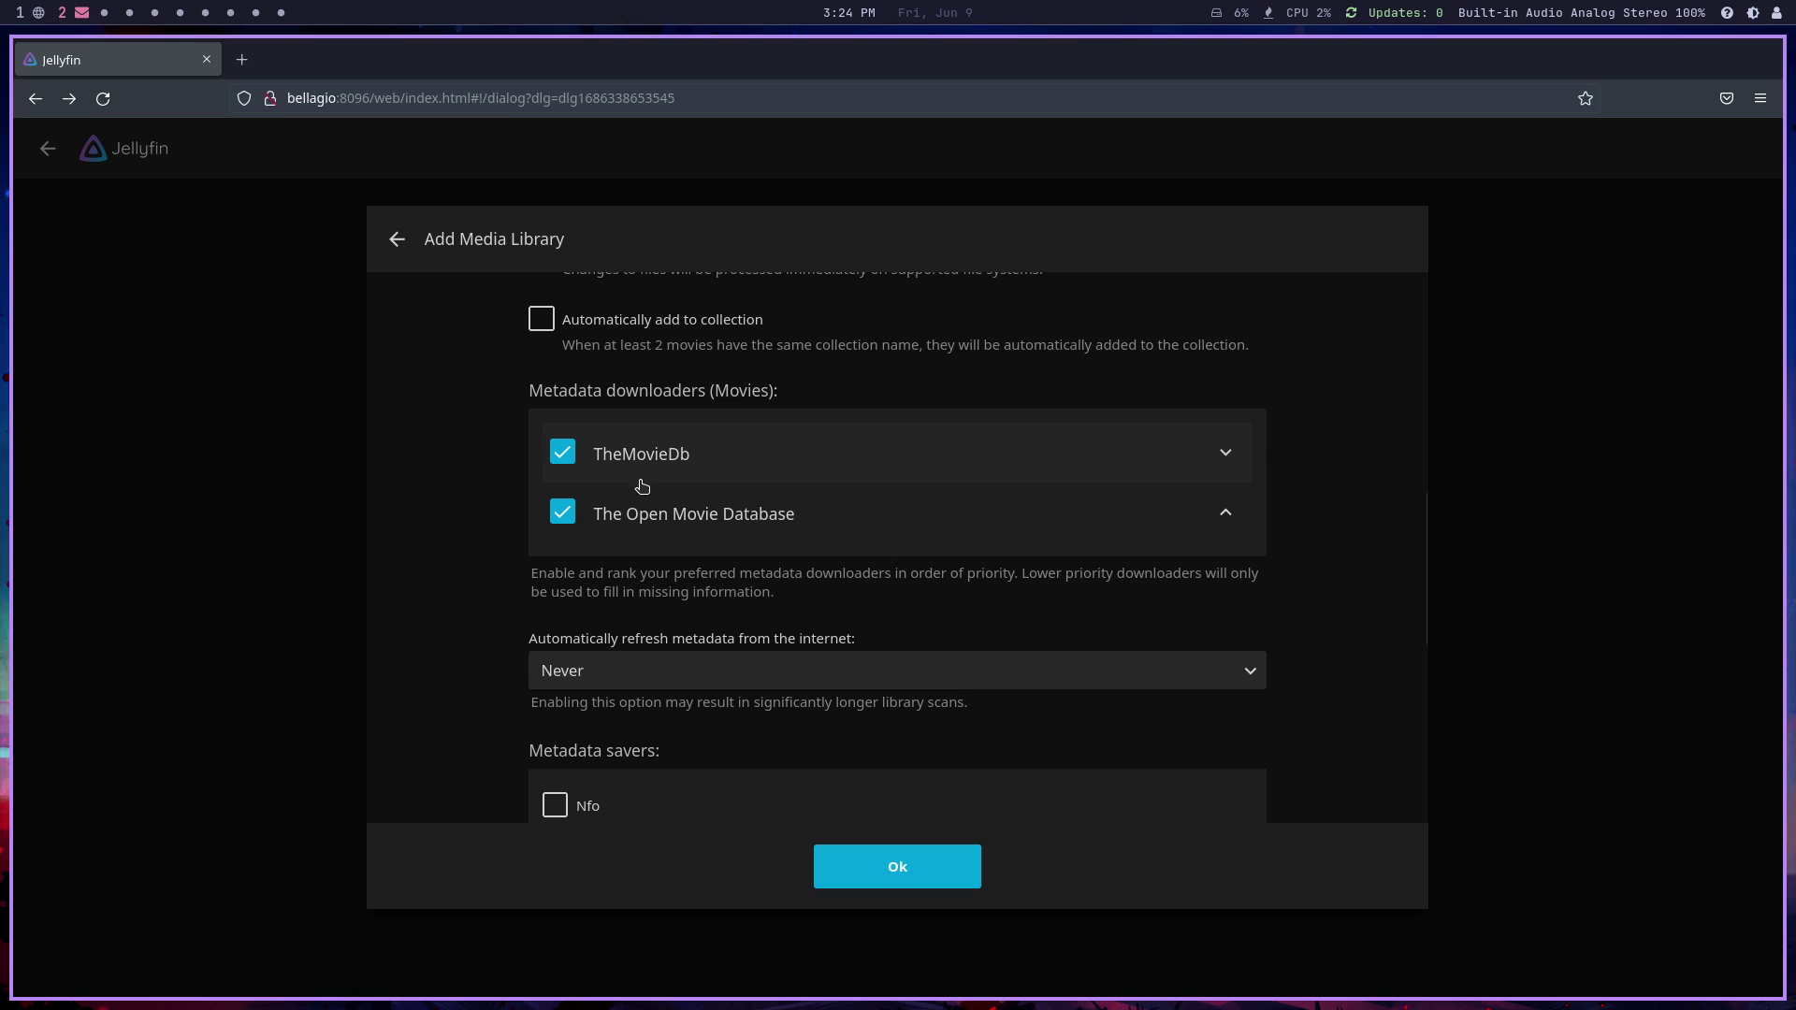
pyautogui.scroll(-5, 640, 486)
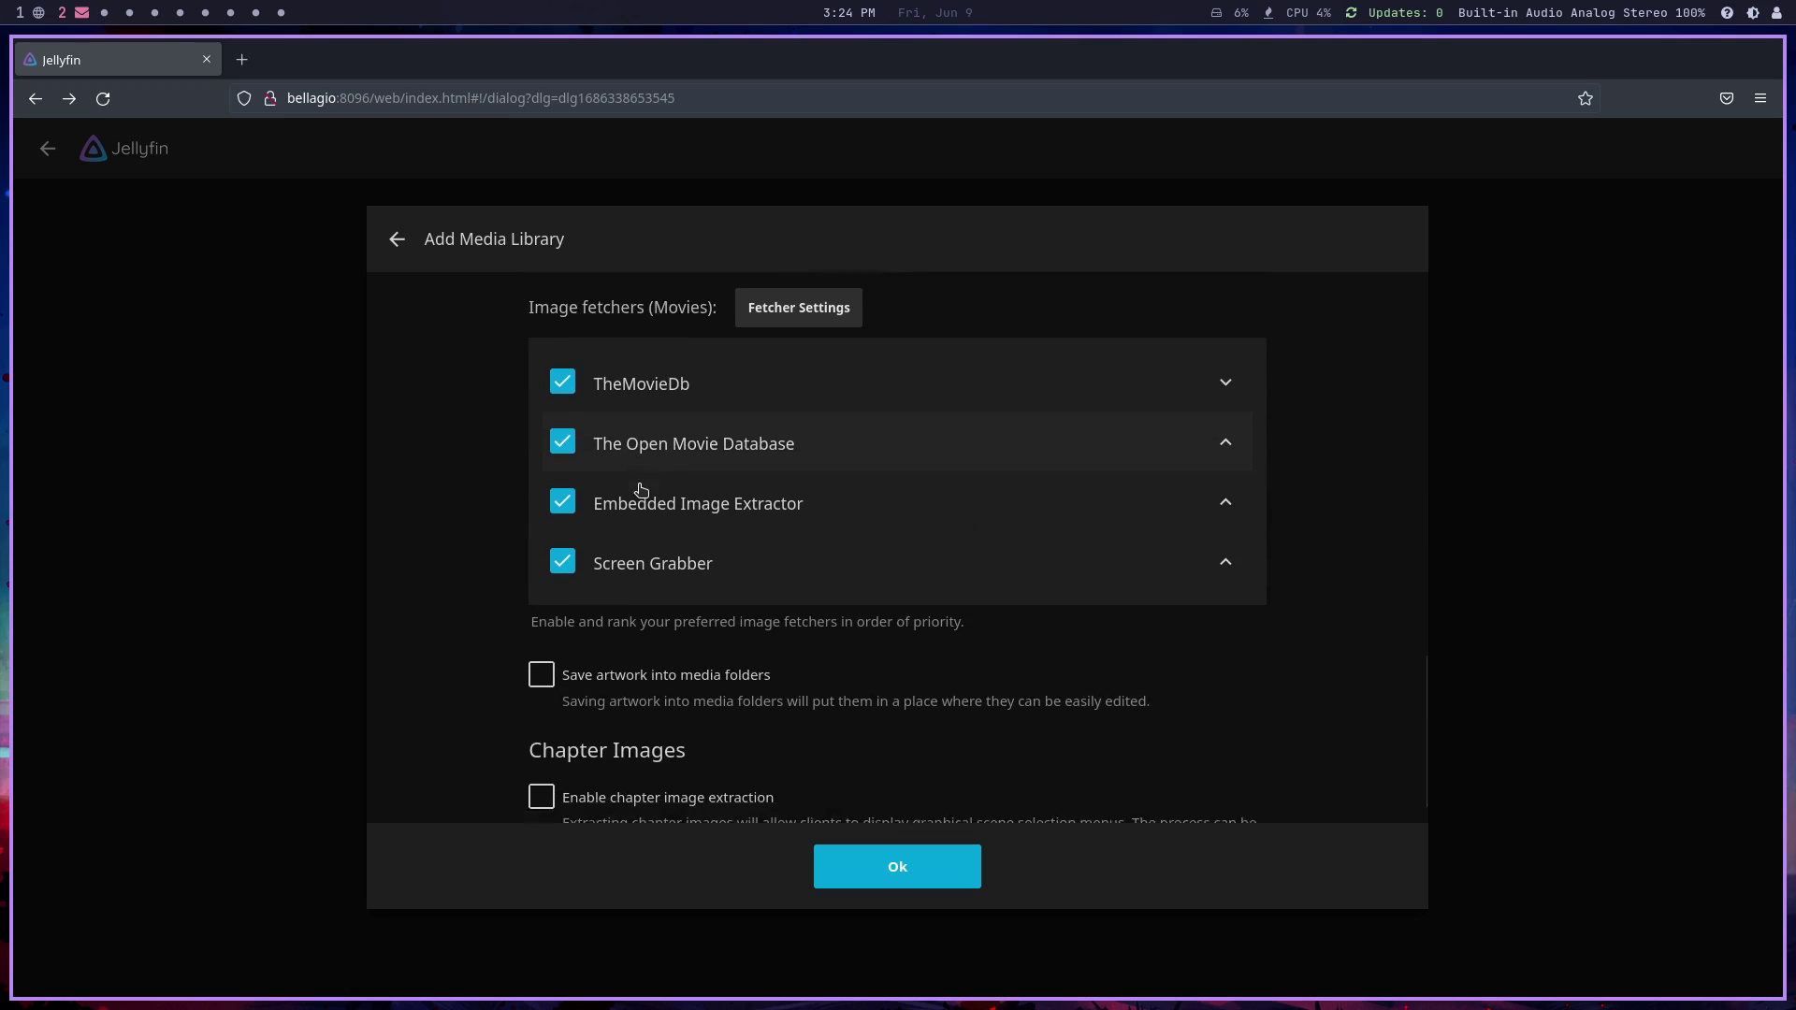
pyautogui.scroll(-2, 639, 486)
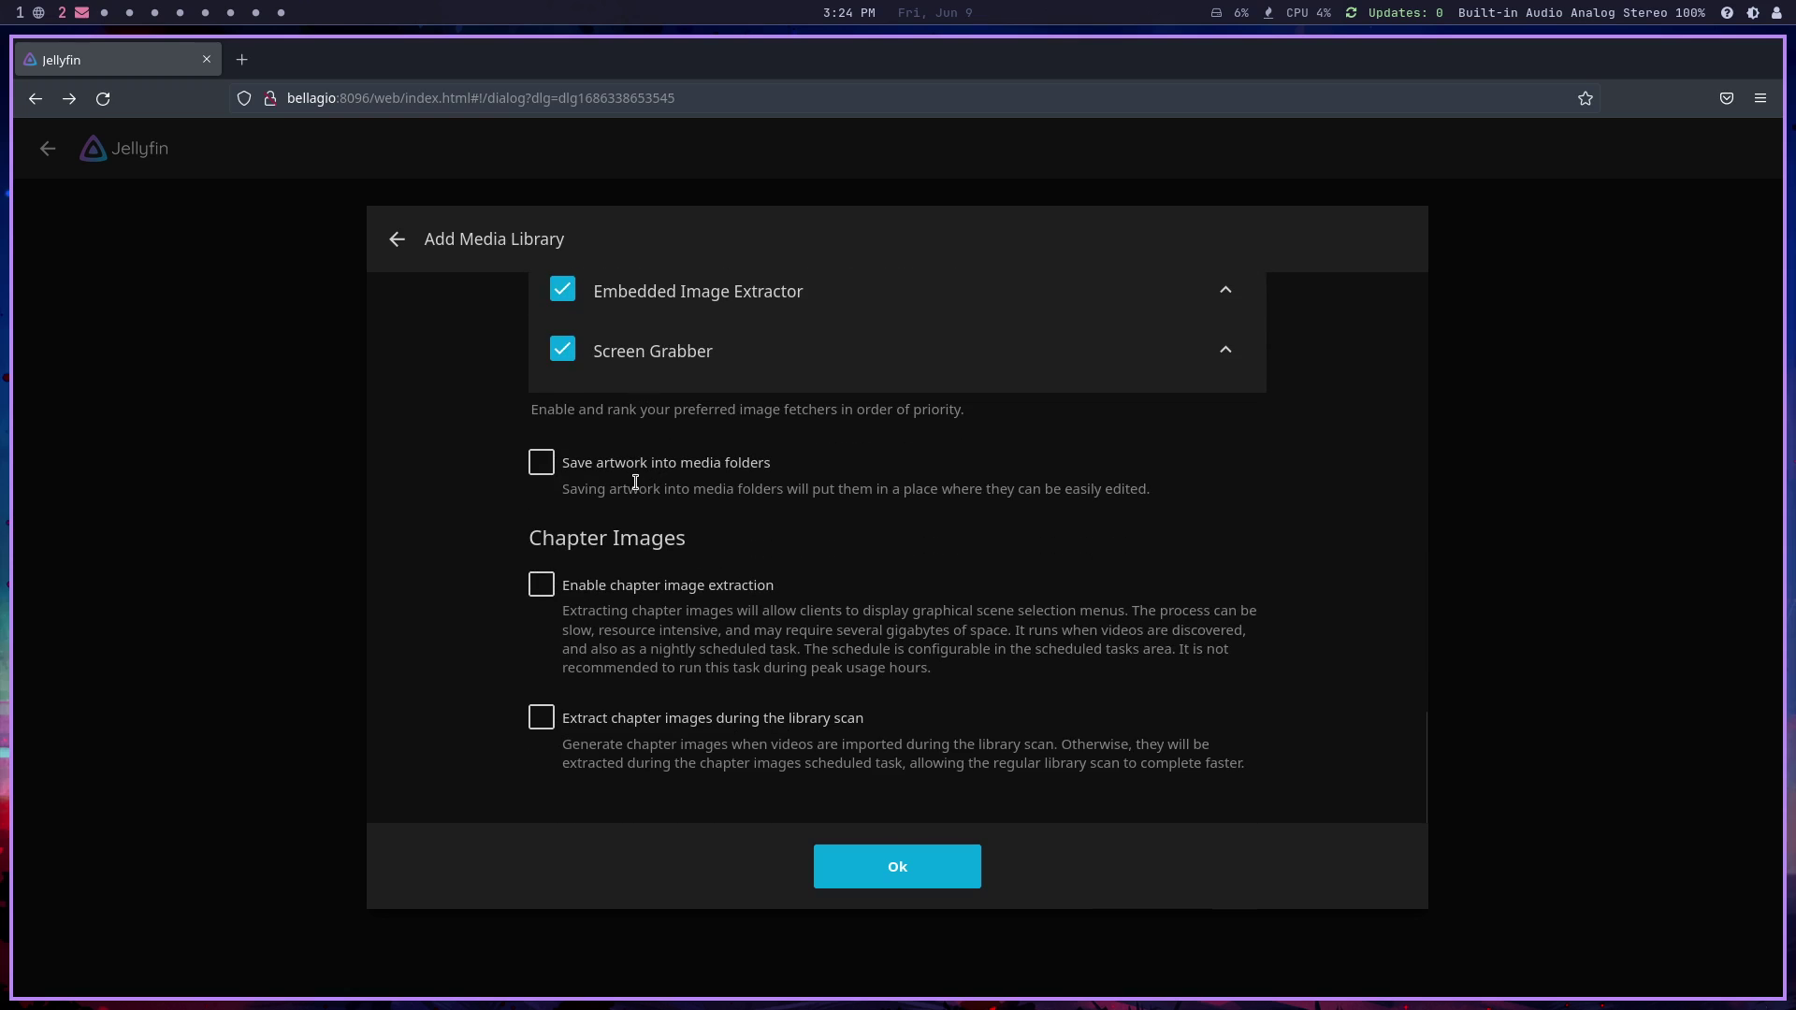
pyautogui.click(541, 586)
pyautogui.click(905, 871)
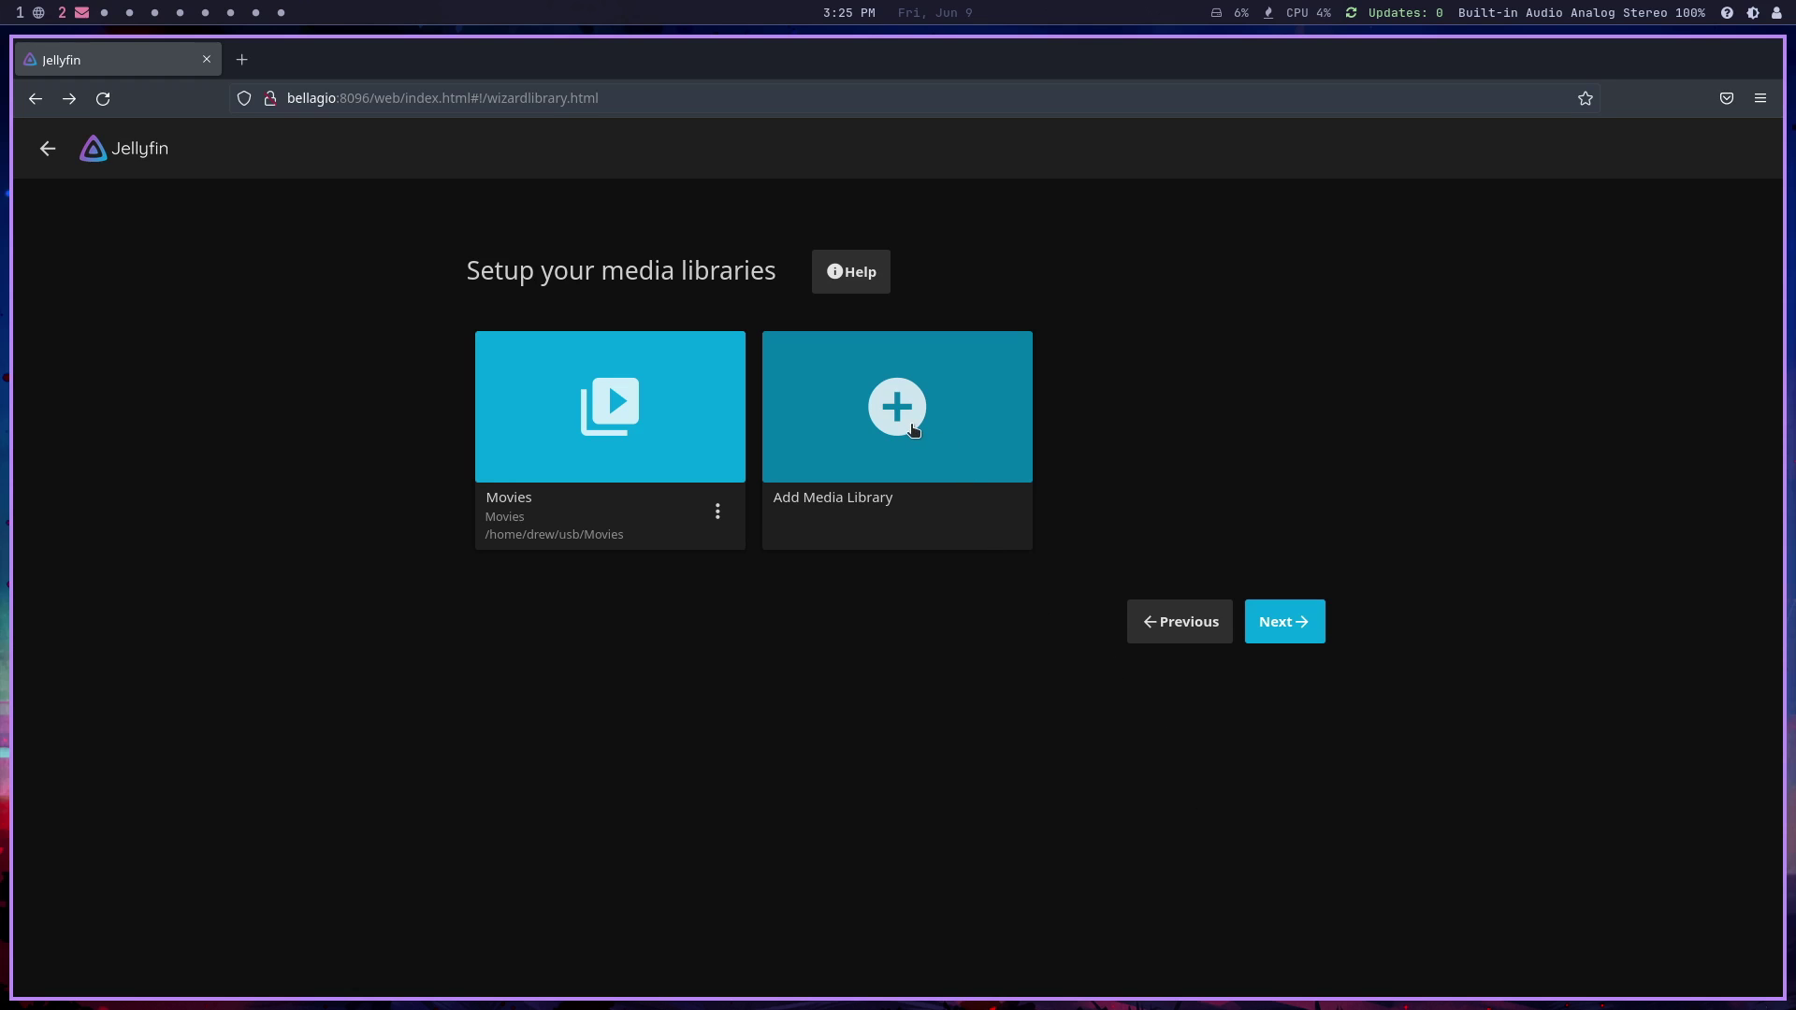
# Start another media library with content type Shows
pyautogui.click(907, 423)
pyautogui.click(622, 360)
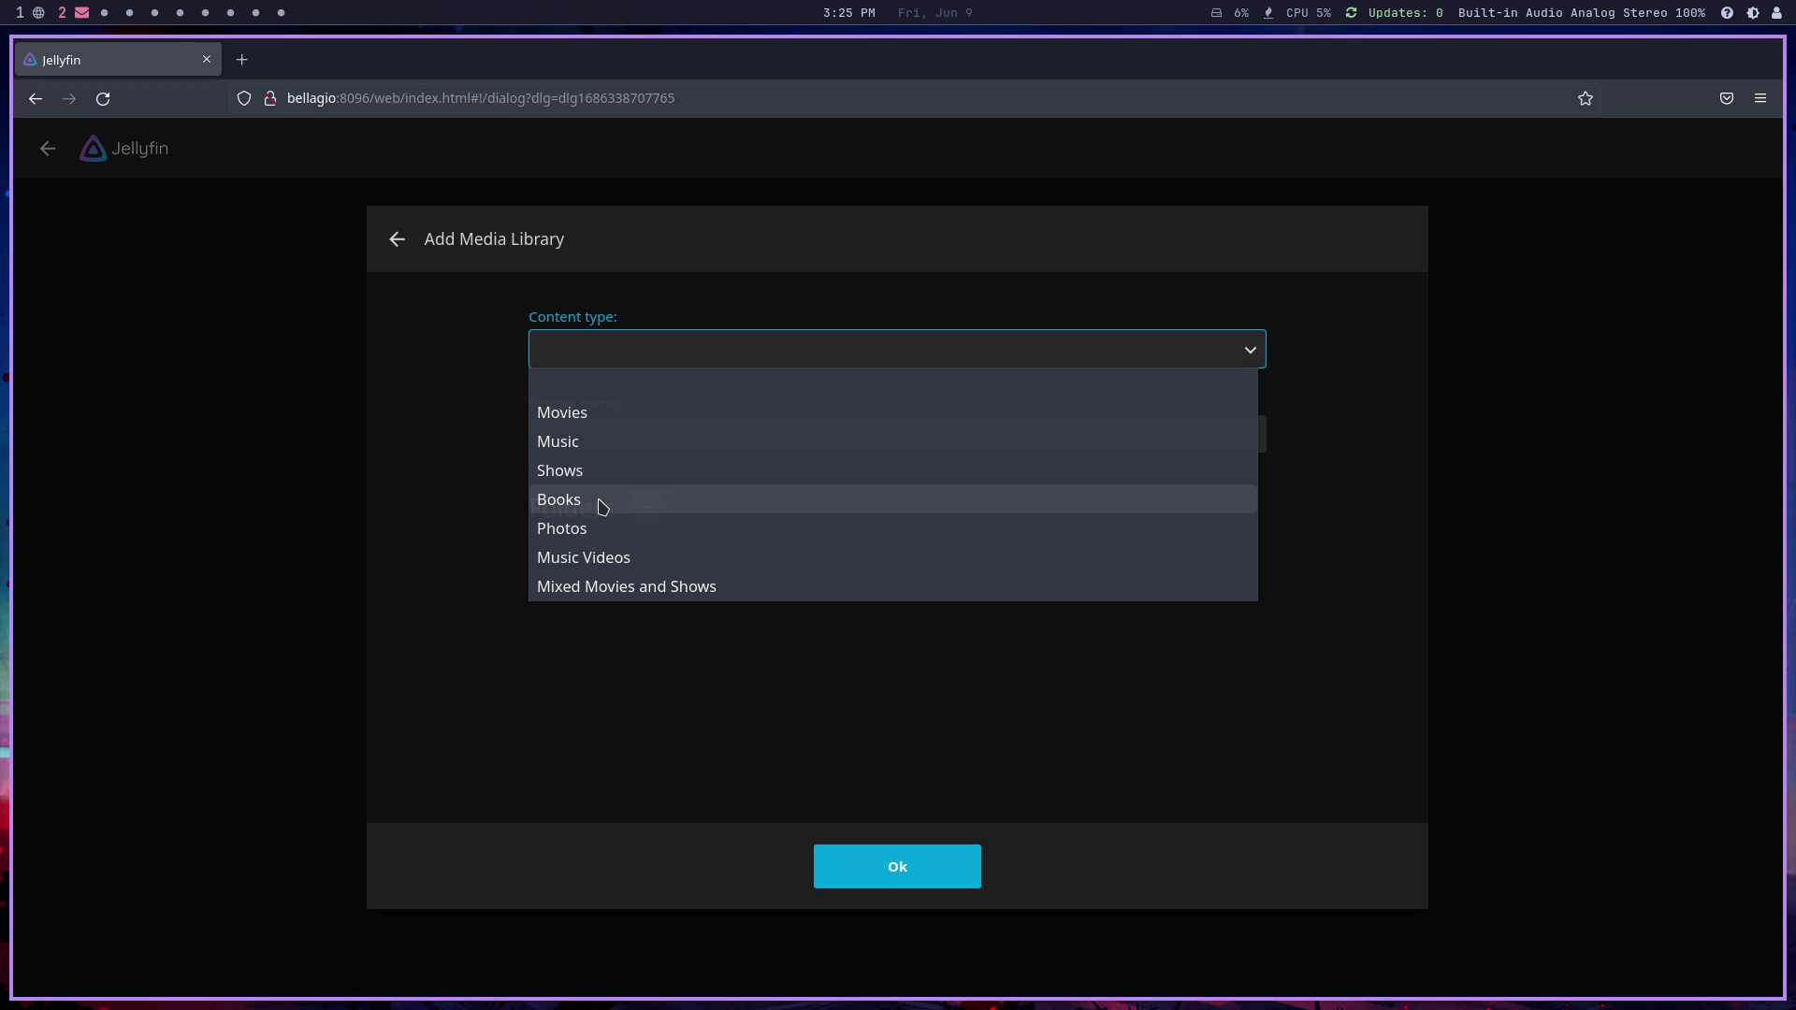
pyautogui.click(673, 467)
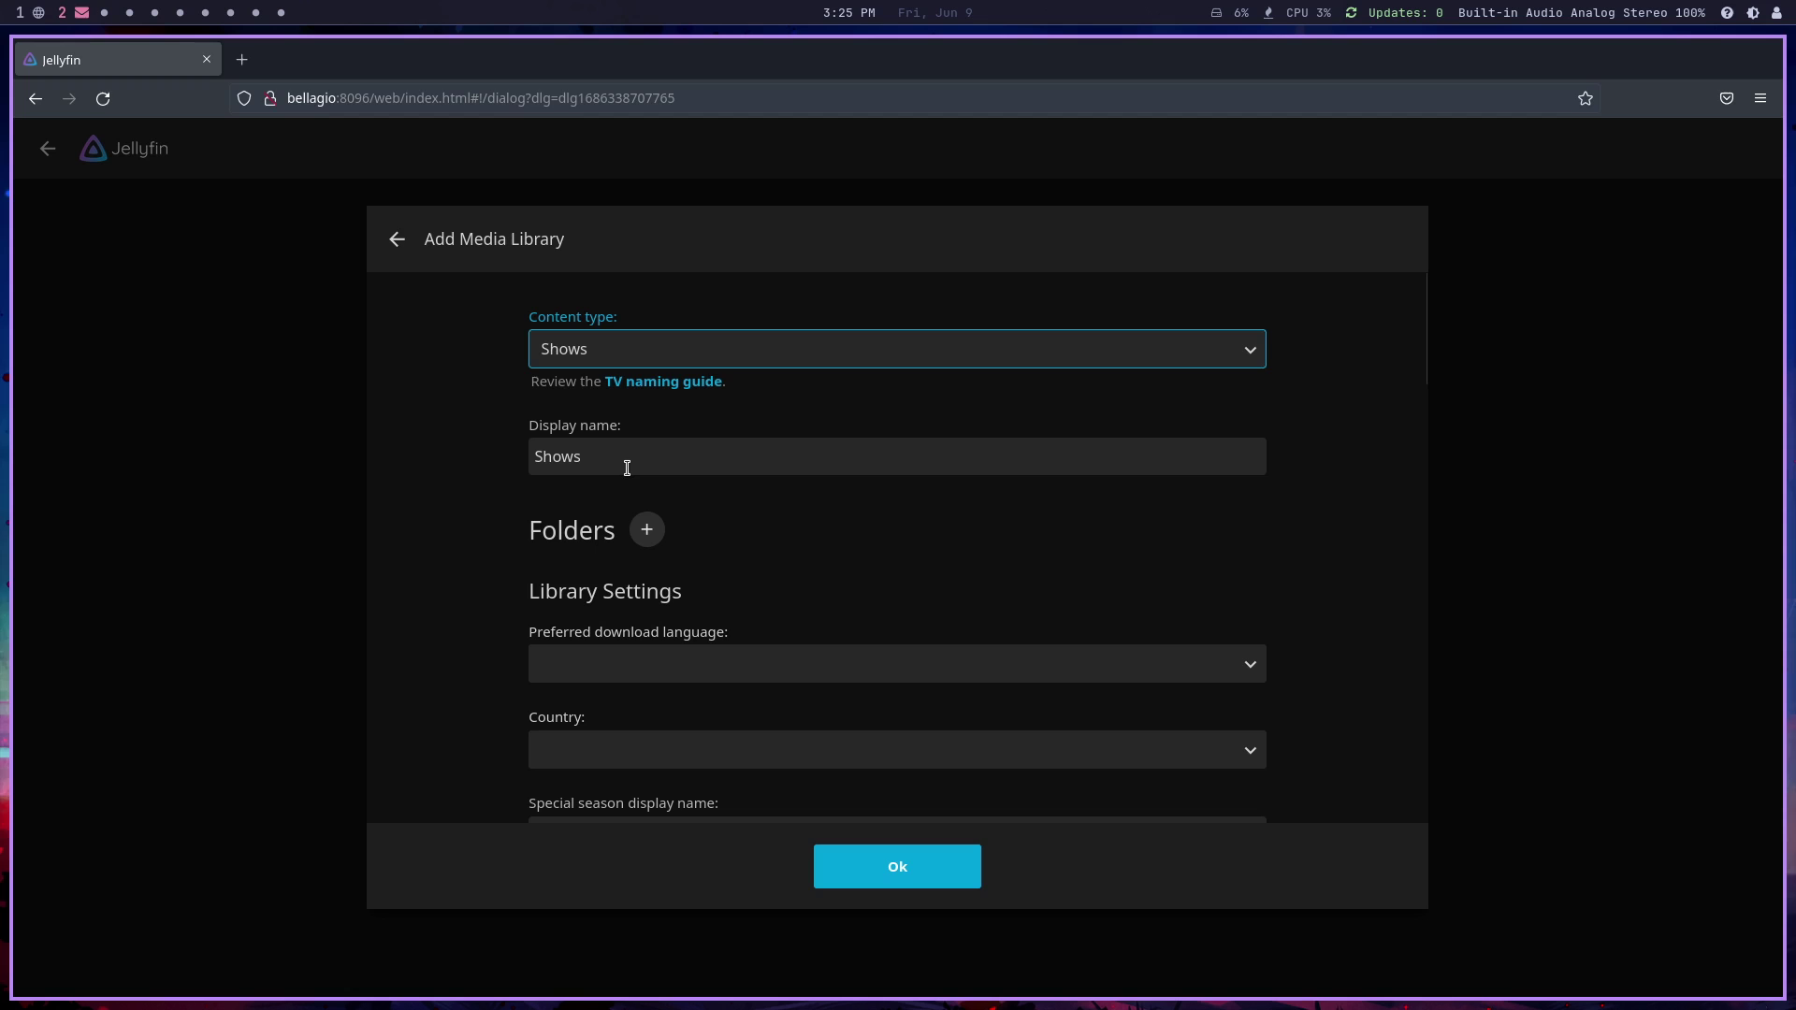
# Add /home/drew/usb/TV Shows as the Shows library's source folder
pyautogui.click(661, 542)
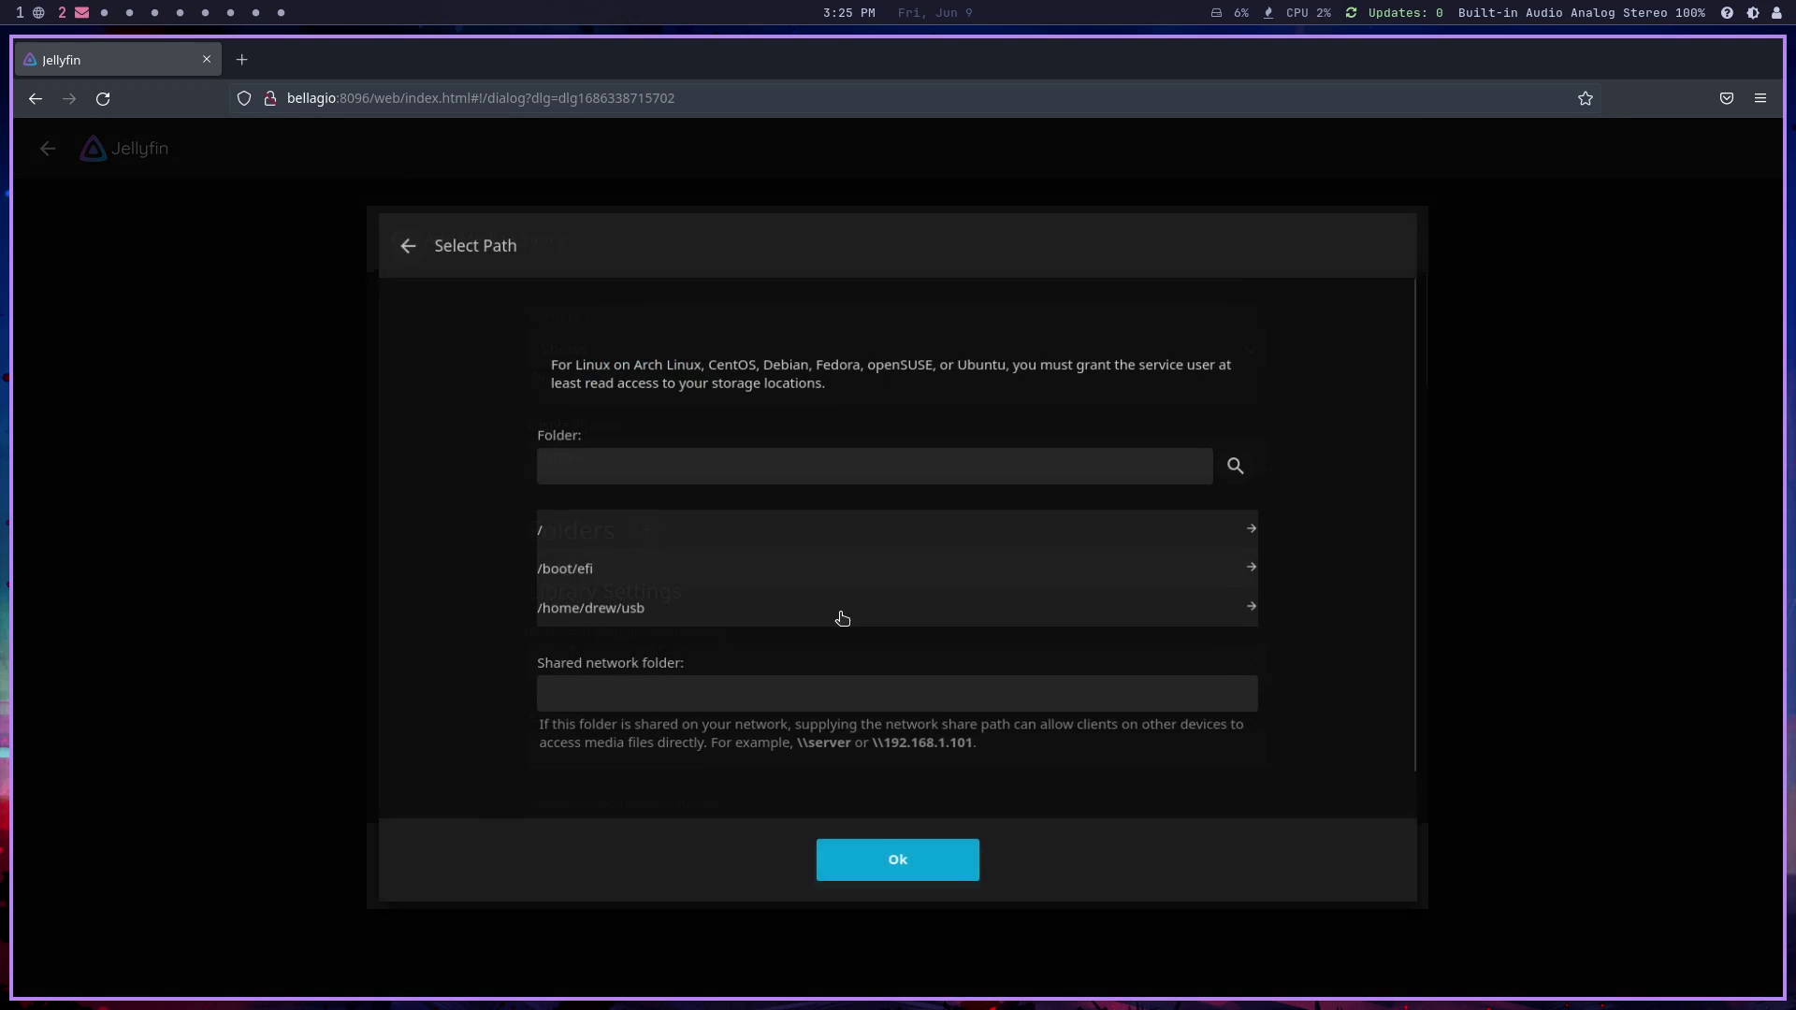
pyautogui.click(552, 540)
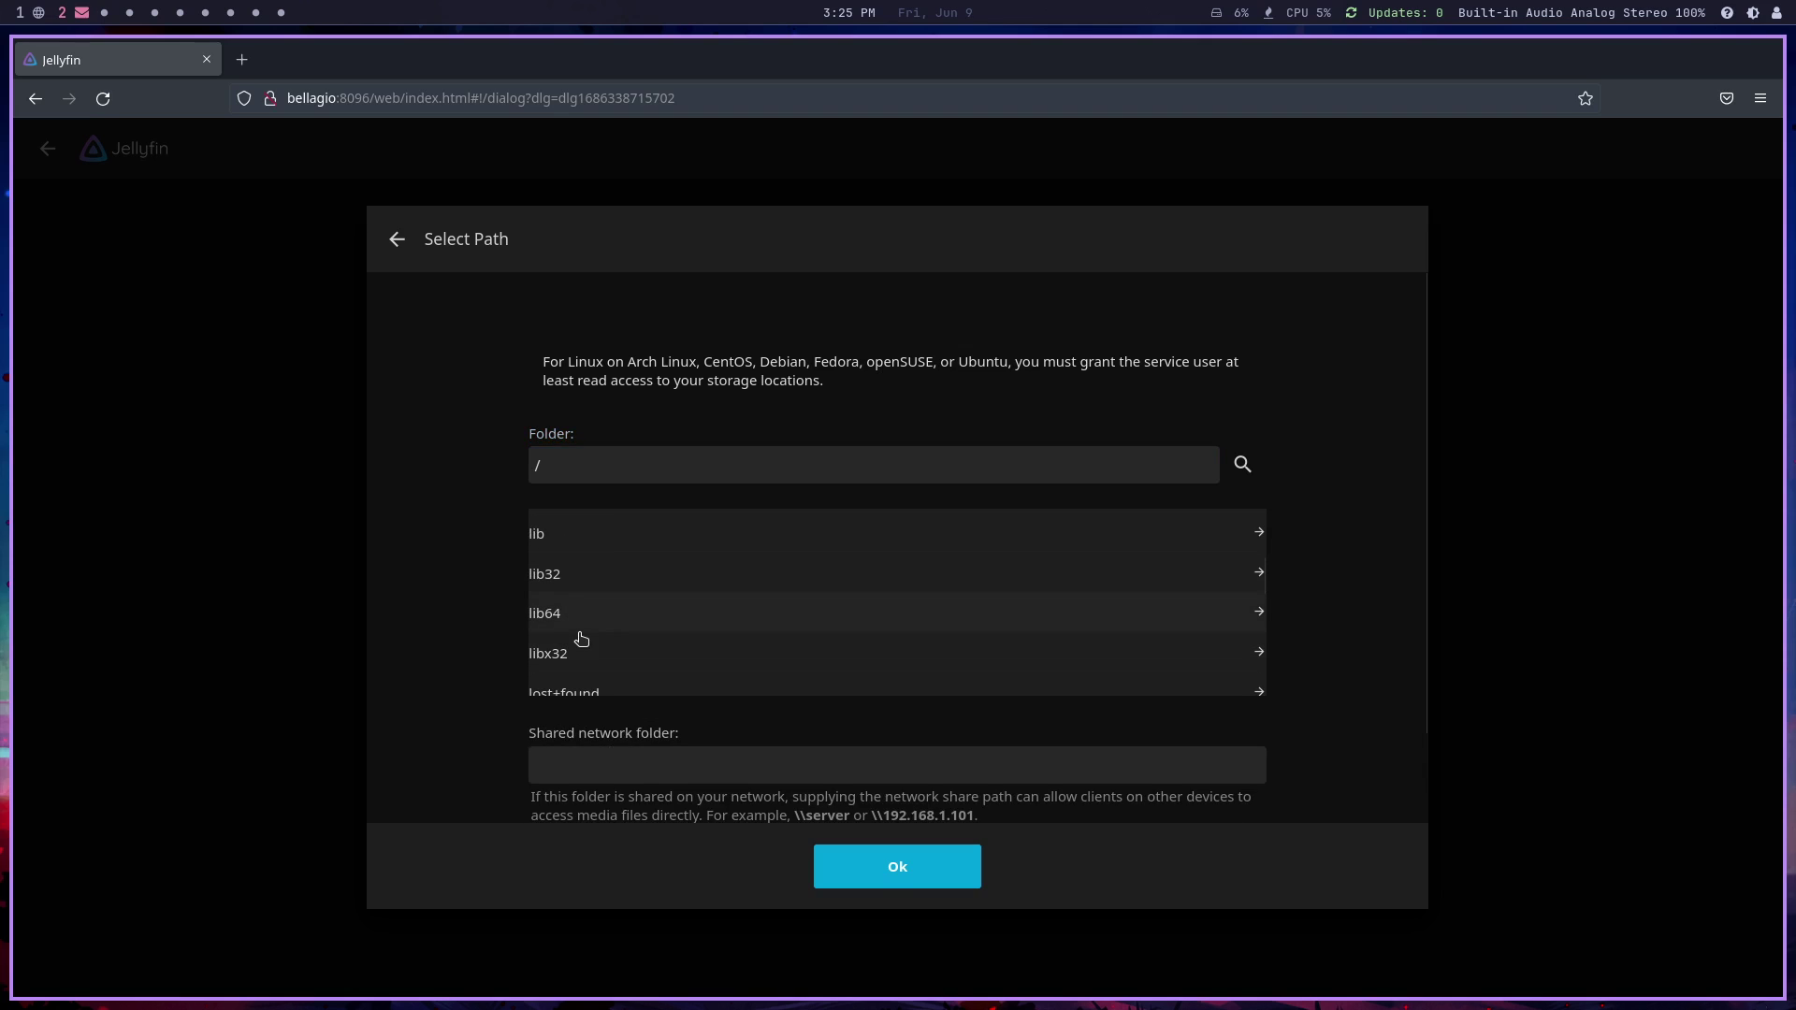
pyautogui.scroll(2, 578, 639)
pyautogui.click(580, 618)
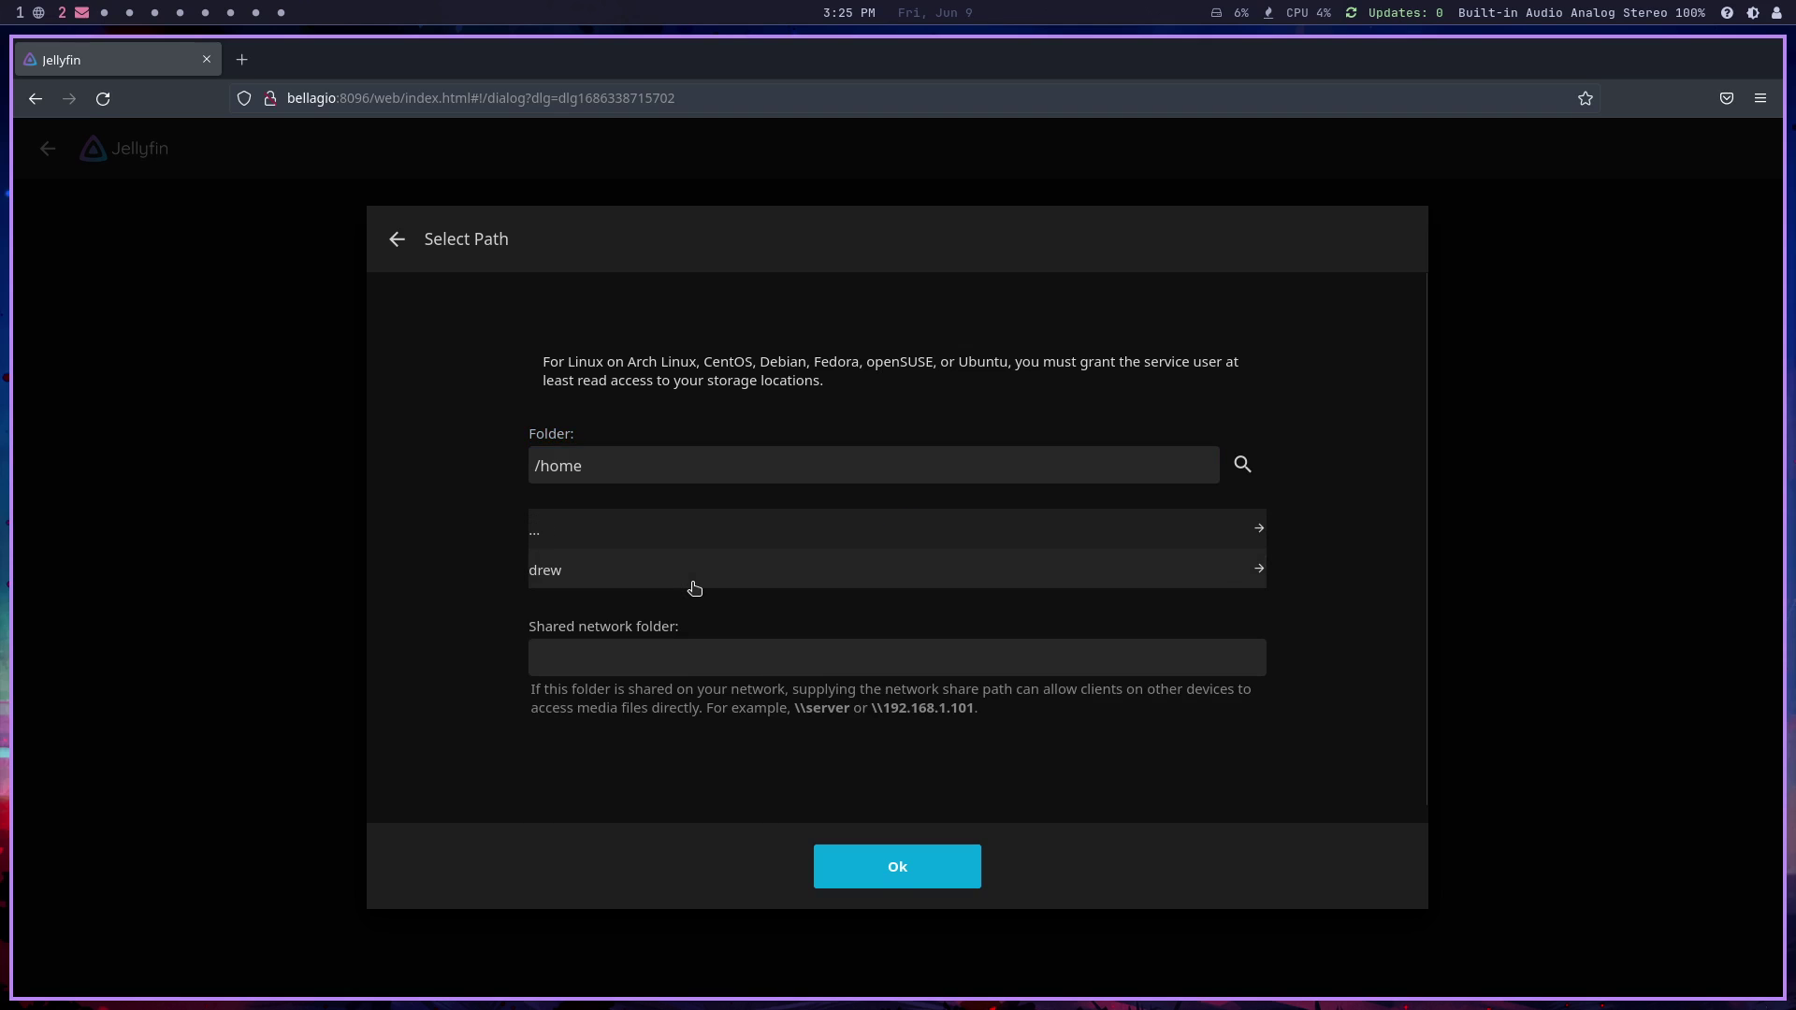
pyautogui.scroll(-2, 681, 591)
pyautogui.click(552, 472)
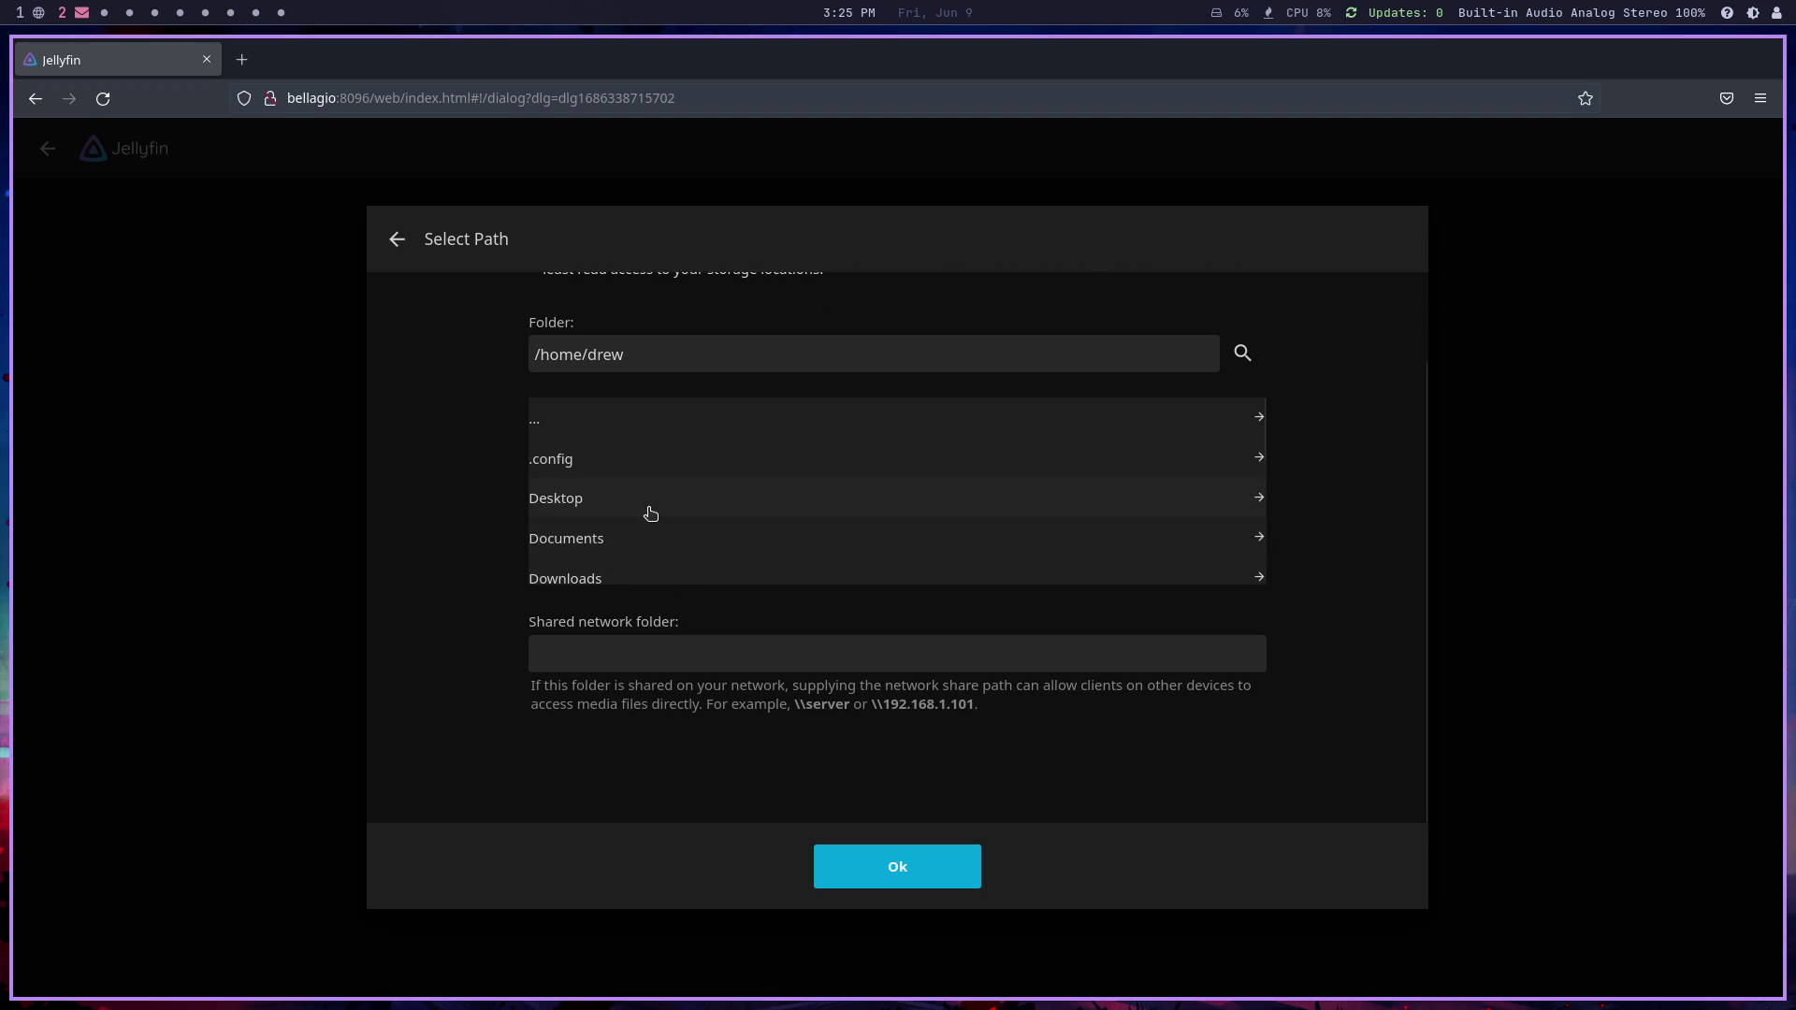
pyautogui.scroll(-3, 651, 514)
pyautogui.scroll(3, 603, 505)
pyautogui.scroll(-4, 604, 506)
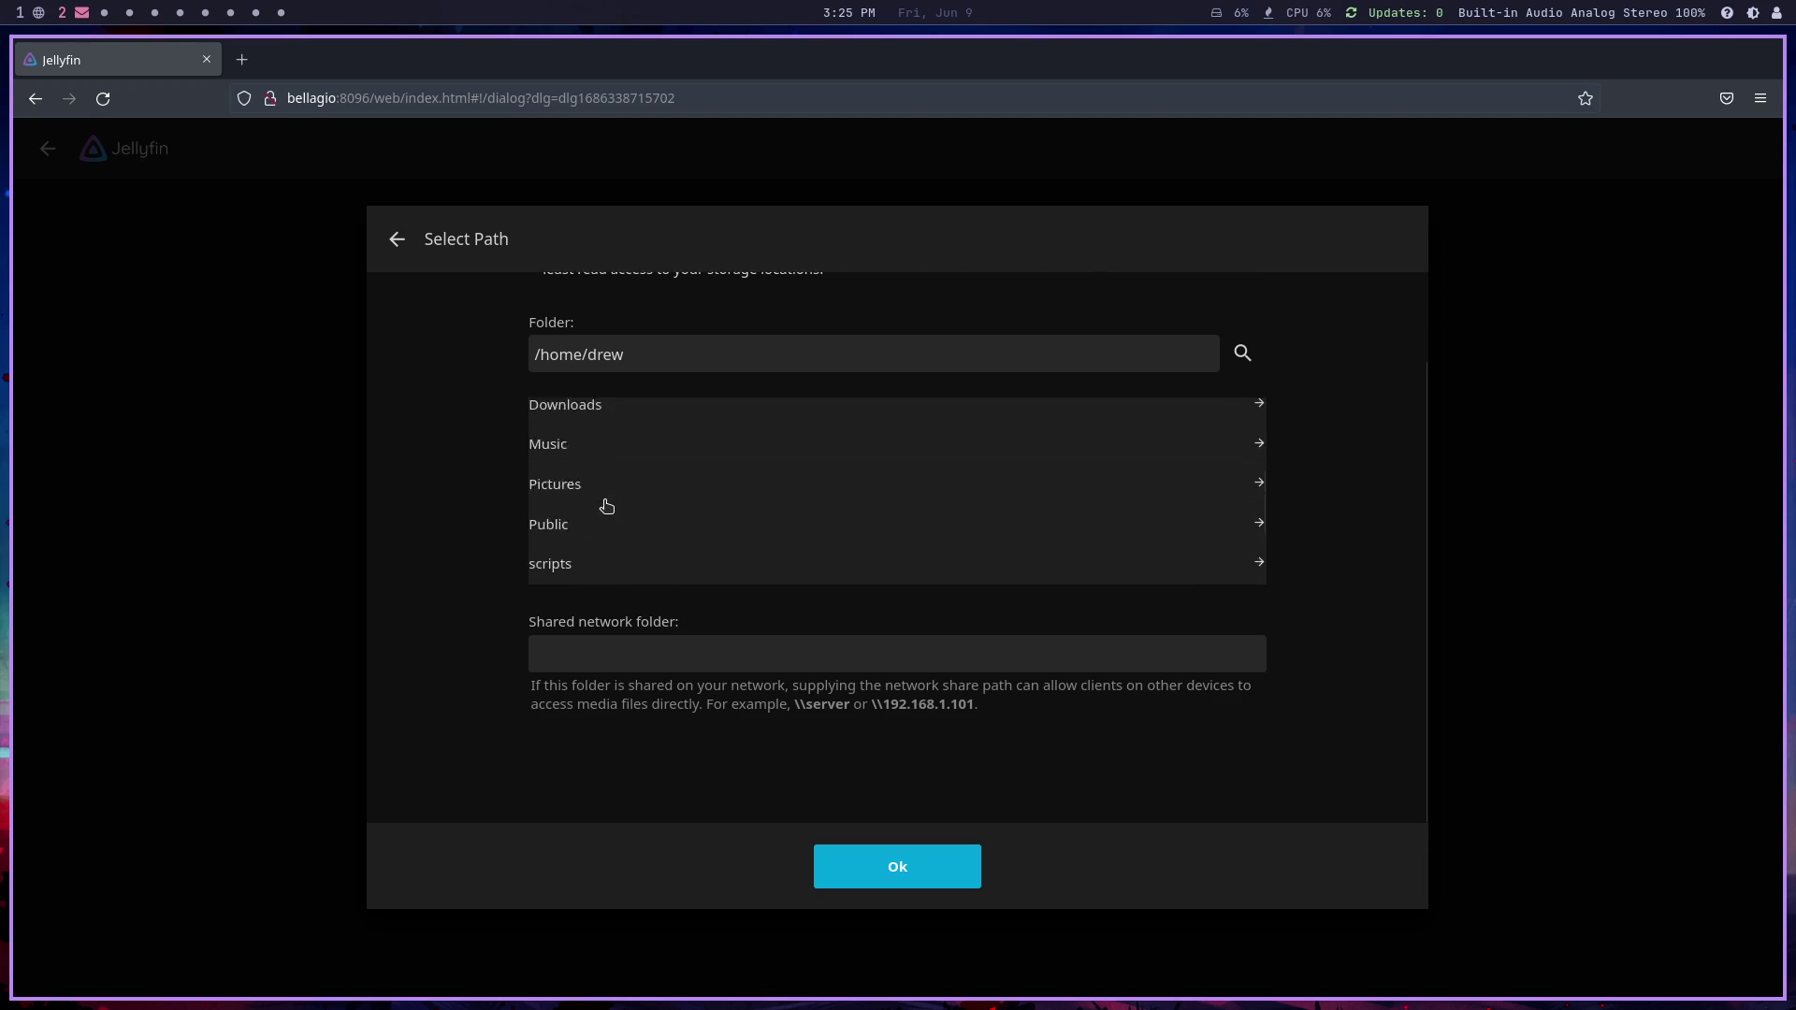
pyautogui.click(579, 536)
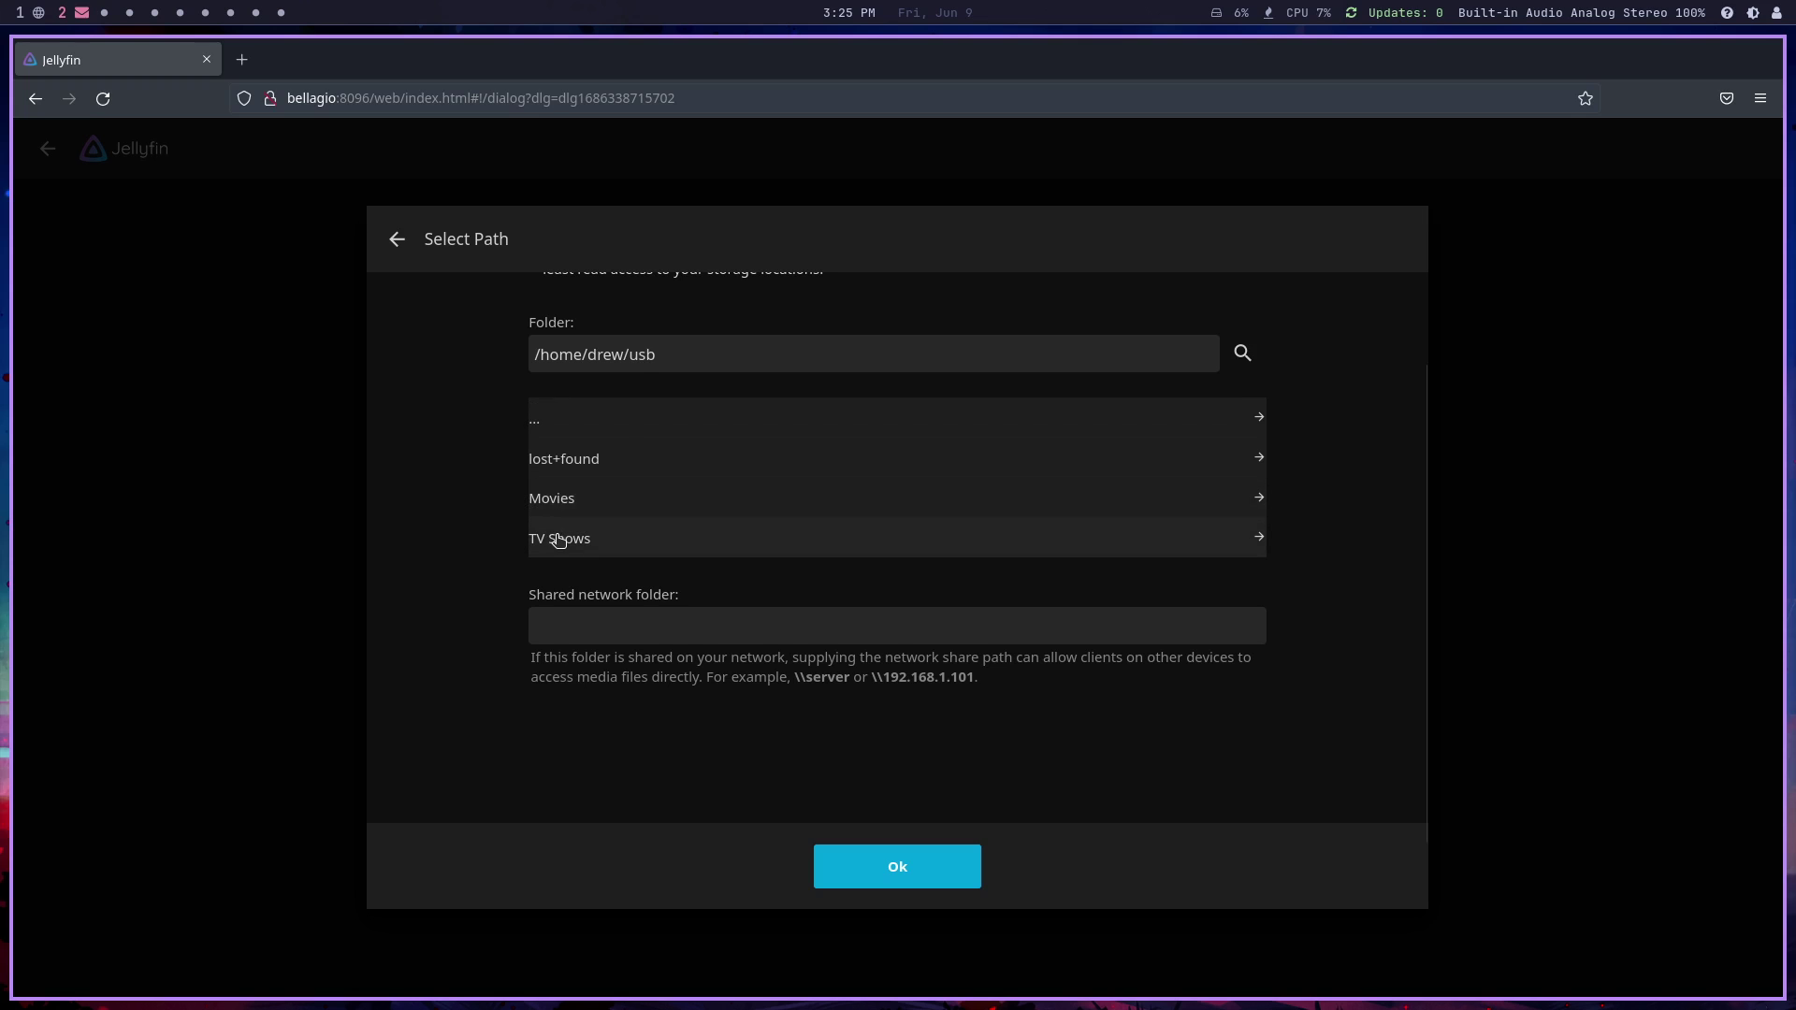
pyautogui.click(555, 534)
pyautogui.click(900, 860)
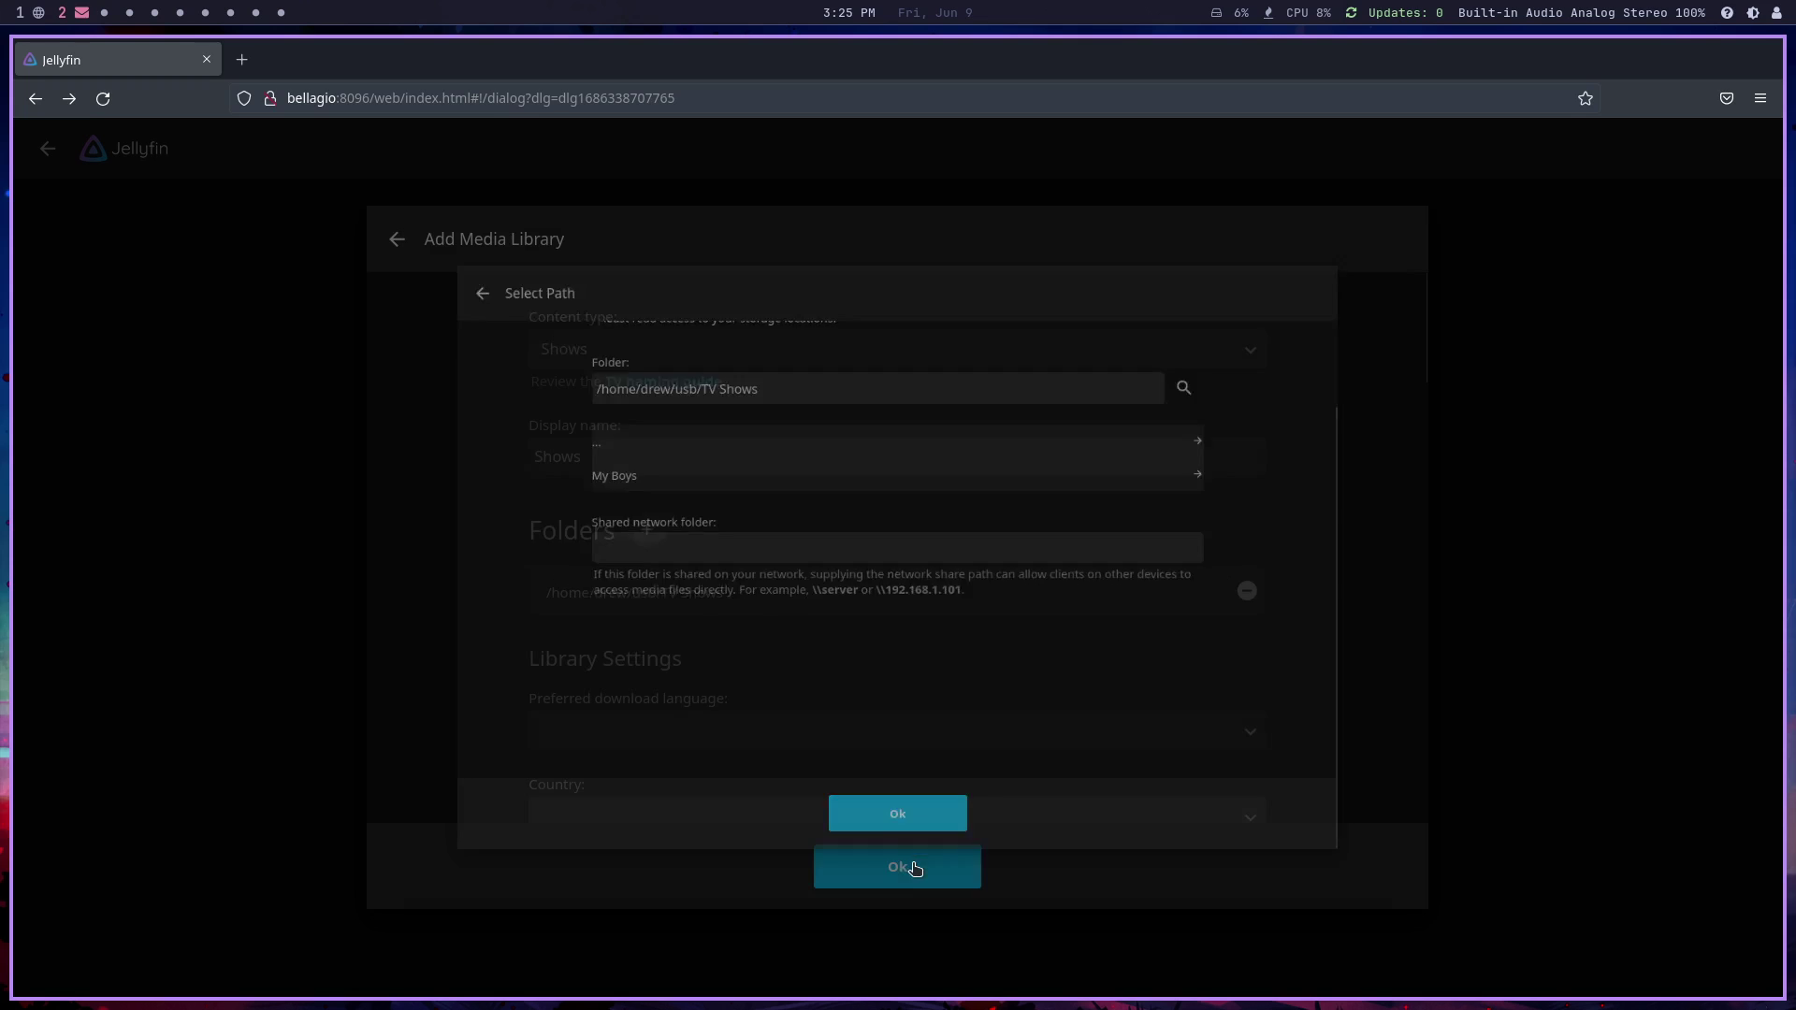
# Set the Shows library's download language to English and country to United States
pyautogui.scroll(-3, 887, 716)
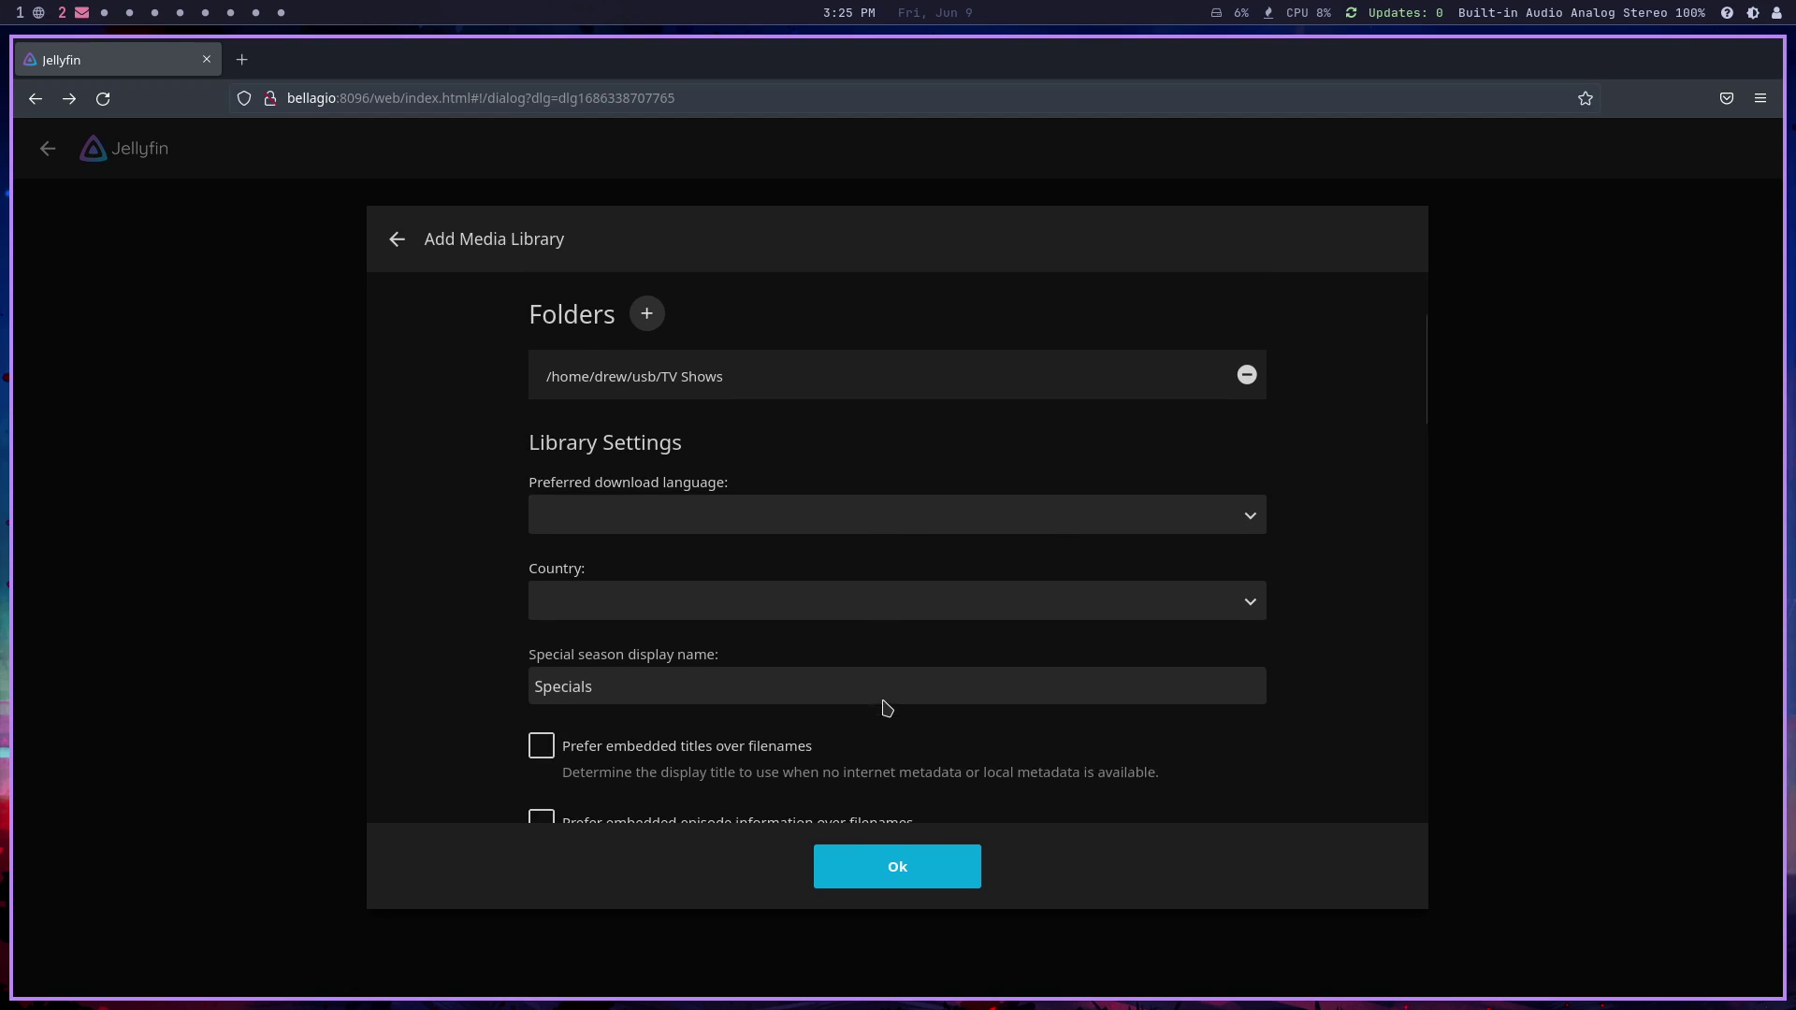
pyautogui.click(647, 497)
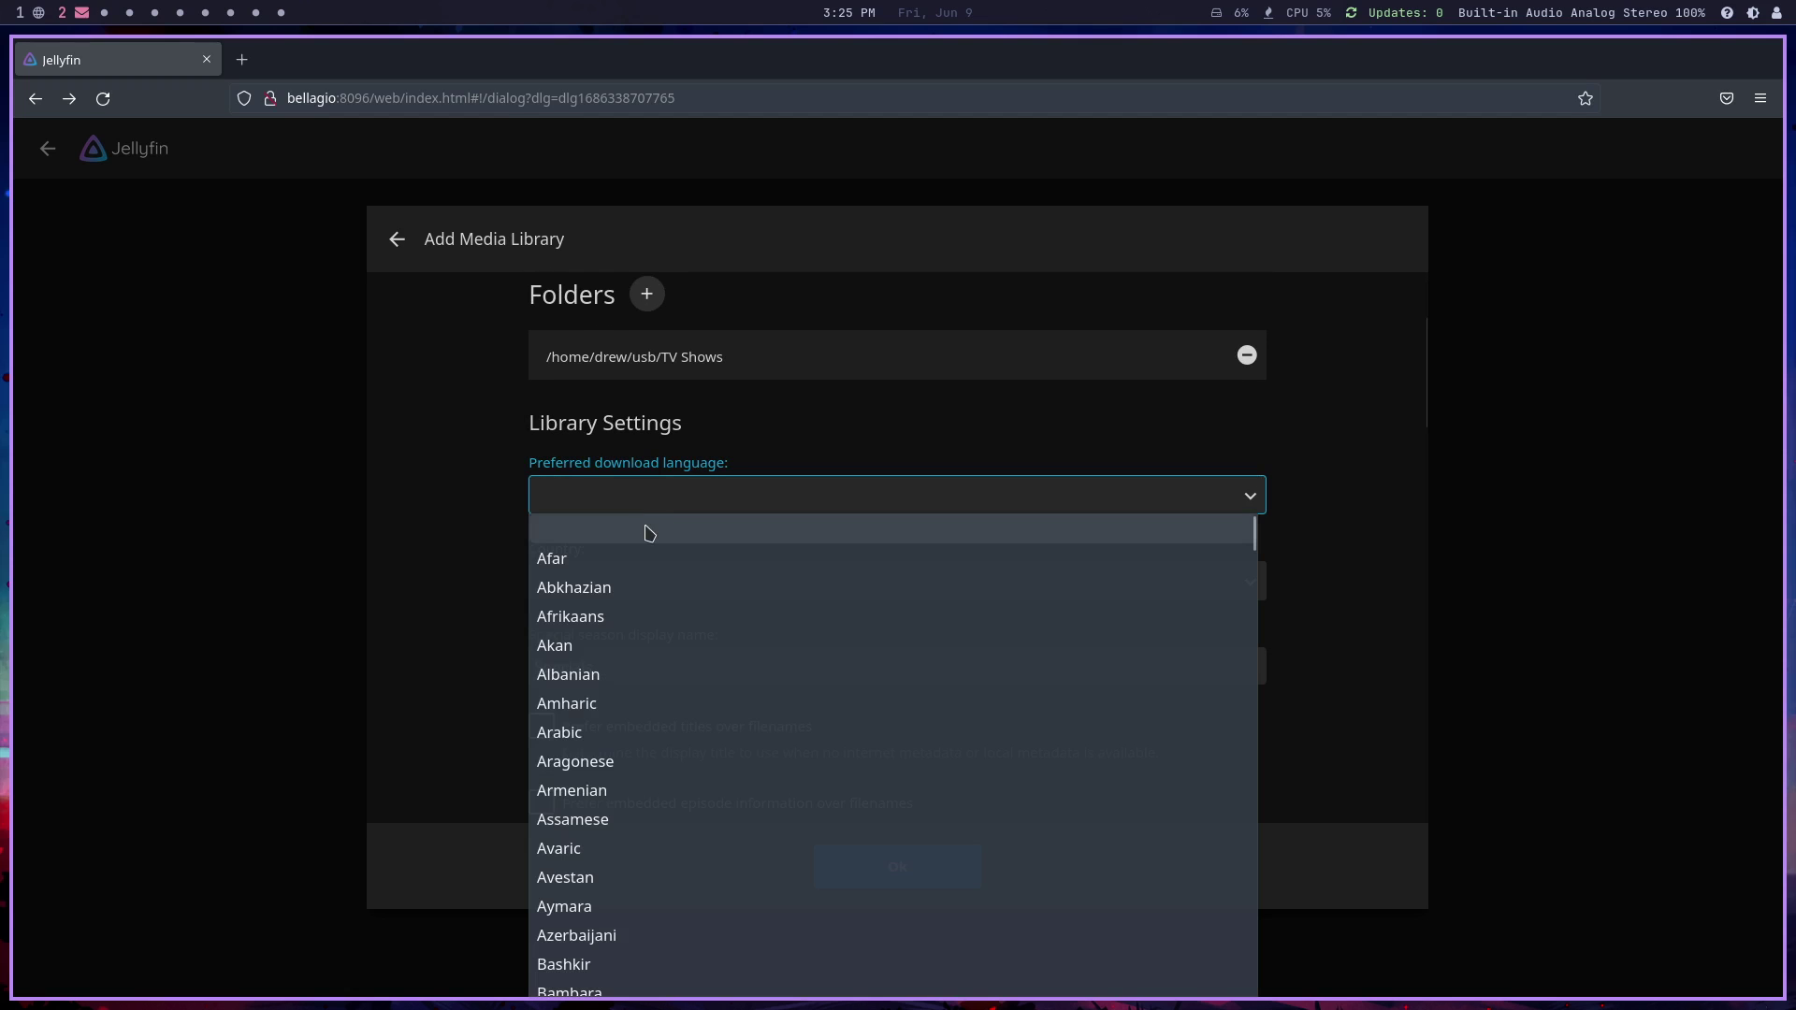
pyautogui.scroll(-10, 589, 593)
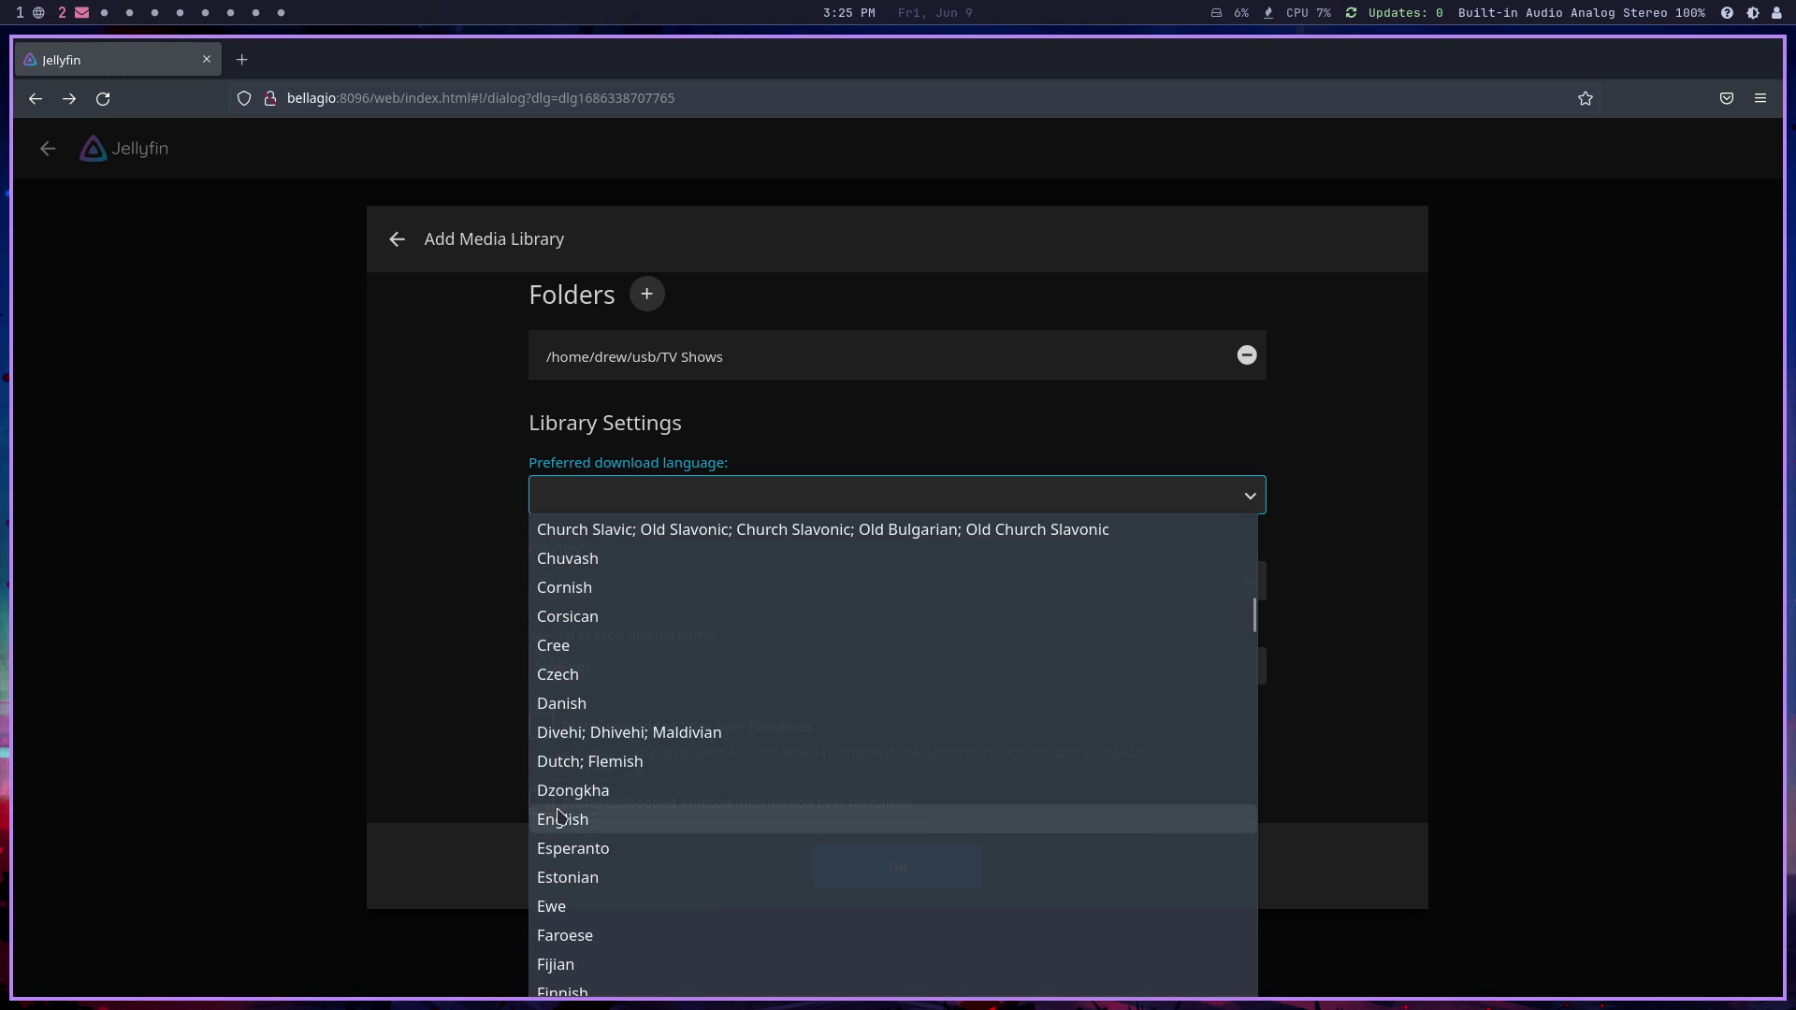
pyautogui.click(599, 812)
pyautogui.click(581, 581)
pyautogui.press('u')
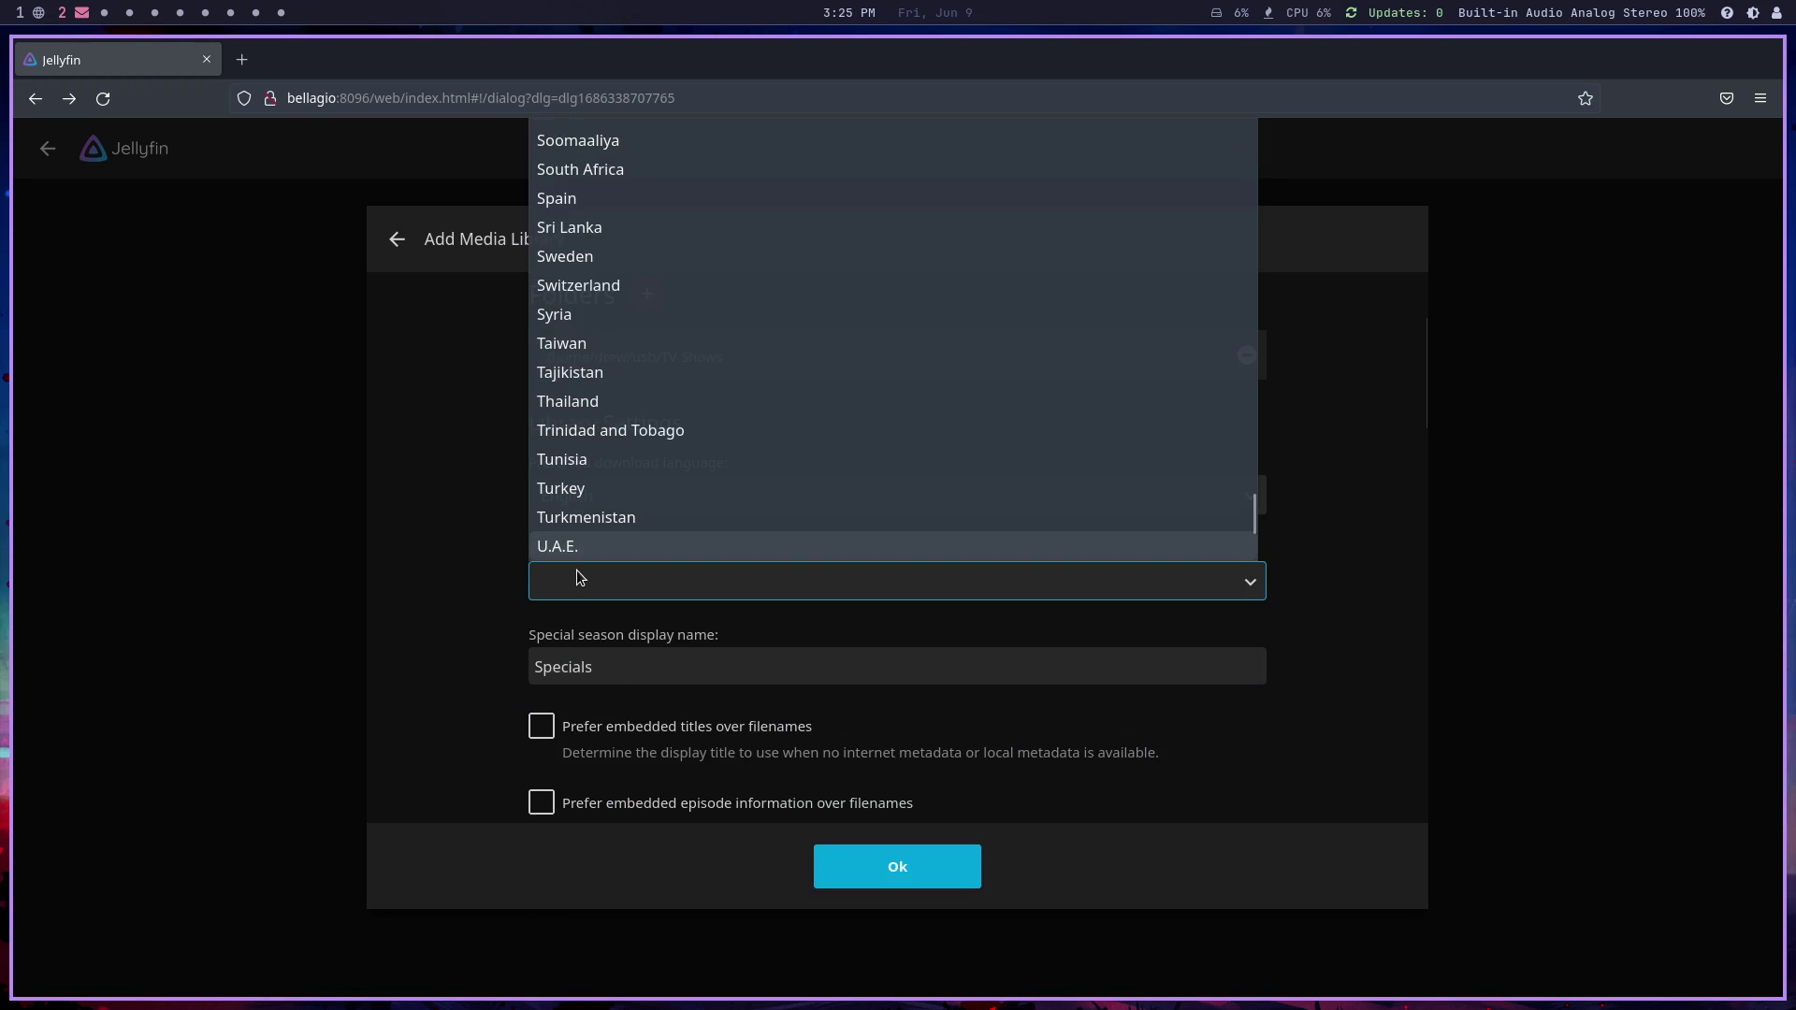
pyautogui.scroll(-3, 584, 546)
pyautogui.click(595, 402)
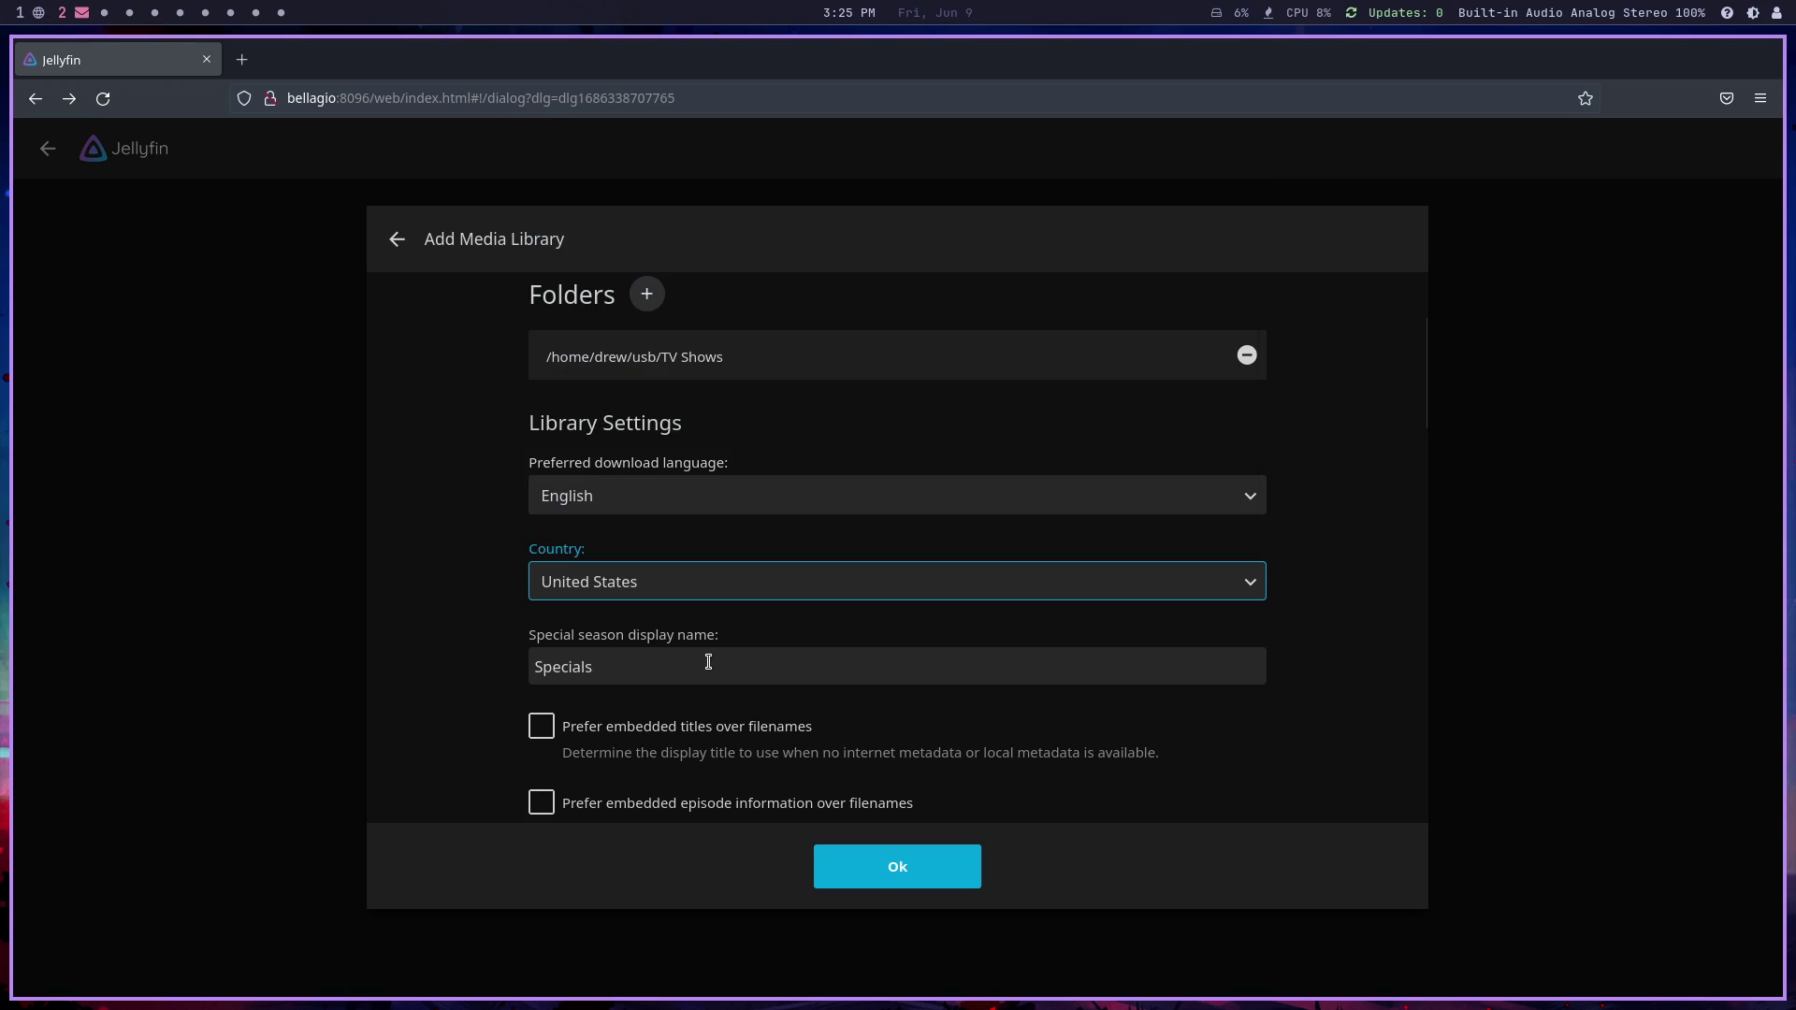
# Enable chapter image extraction and create the Shows library
pyautogui.scroll(-3, 677, 670)
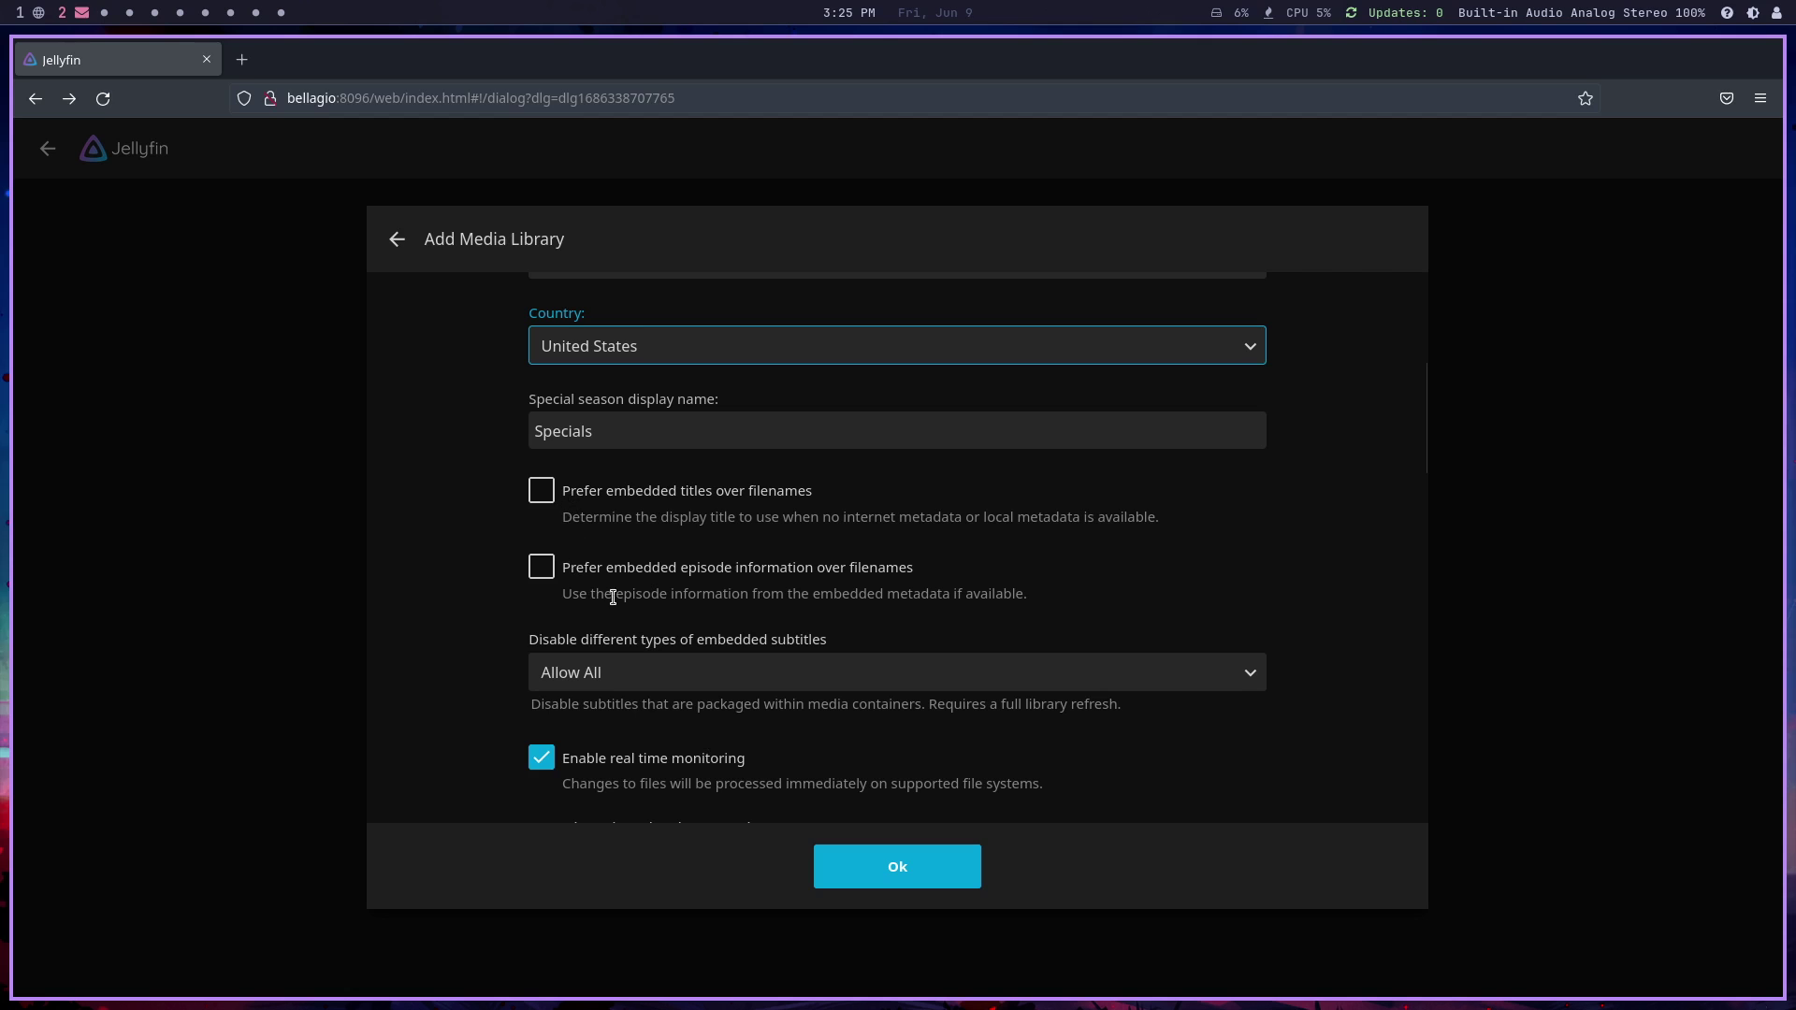
pyautogui.scroll(-8, 613, 597)
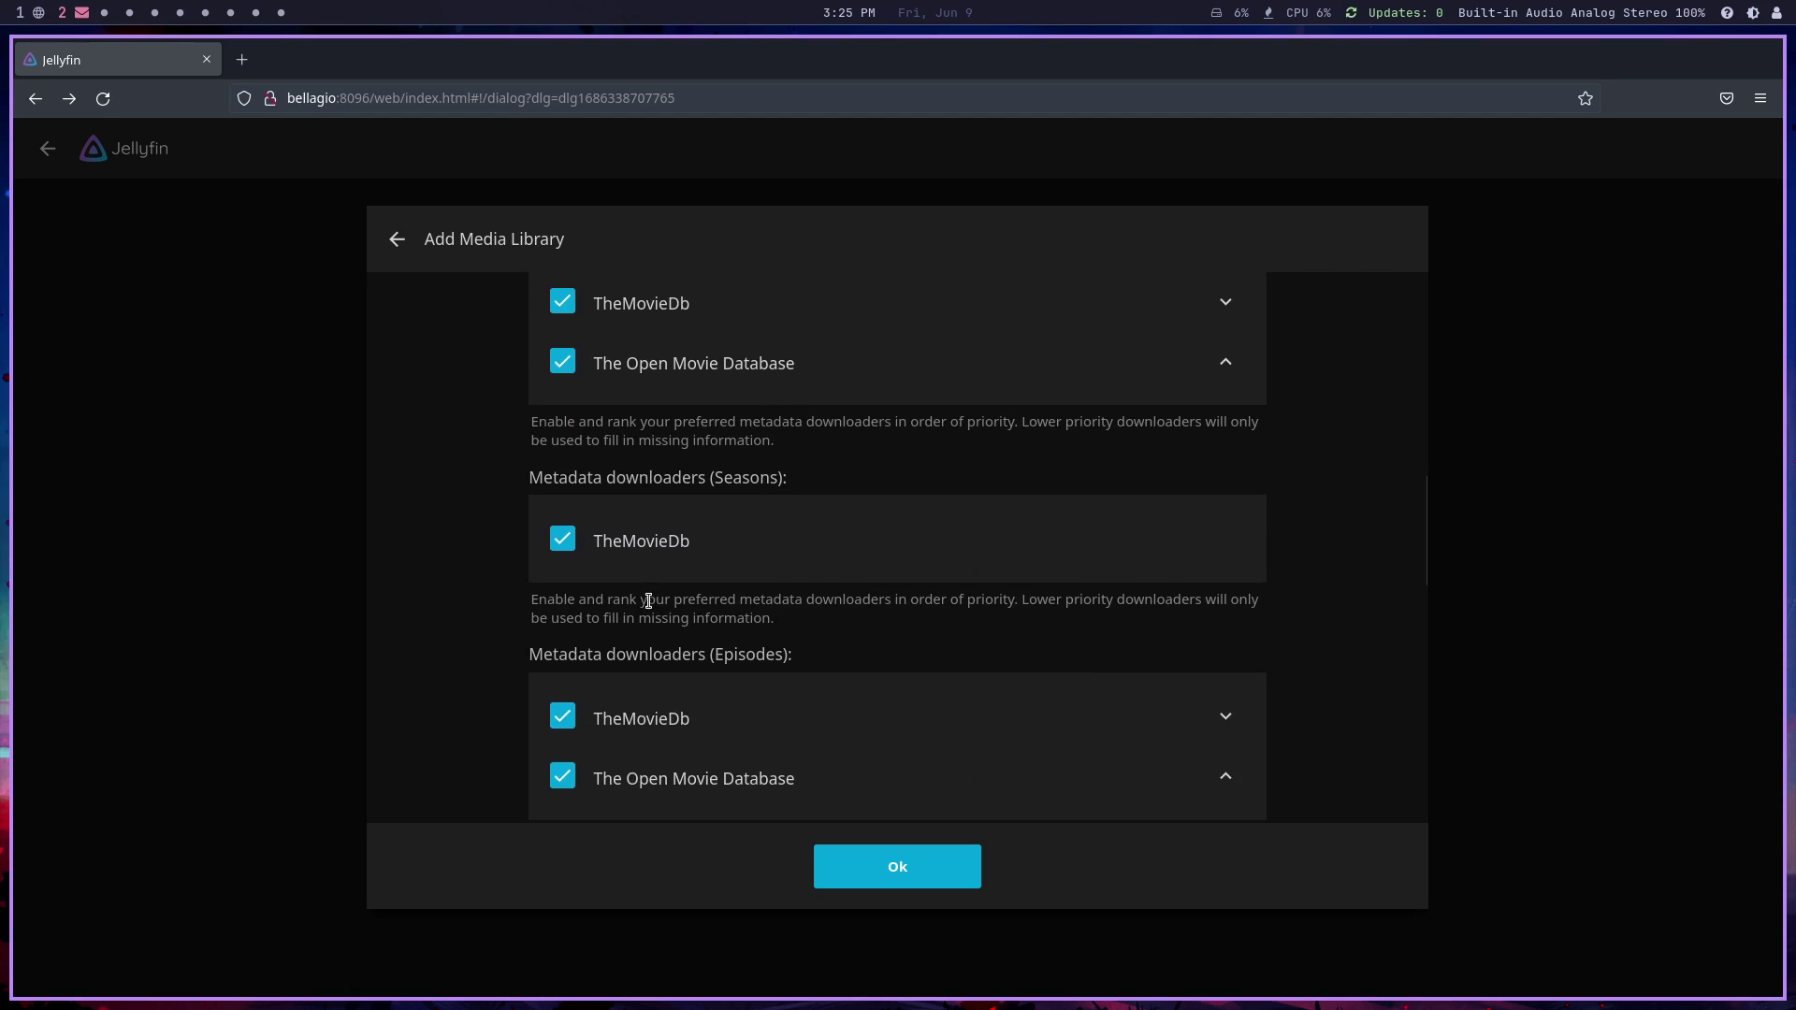
pyautogui.scroll(-6, 648, 600)
pyautogui.scroll(-10, 654, 609)
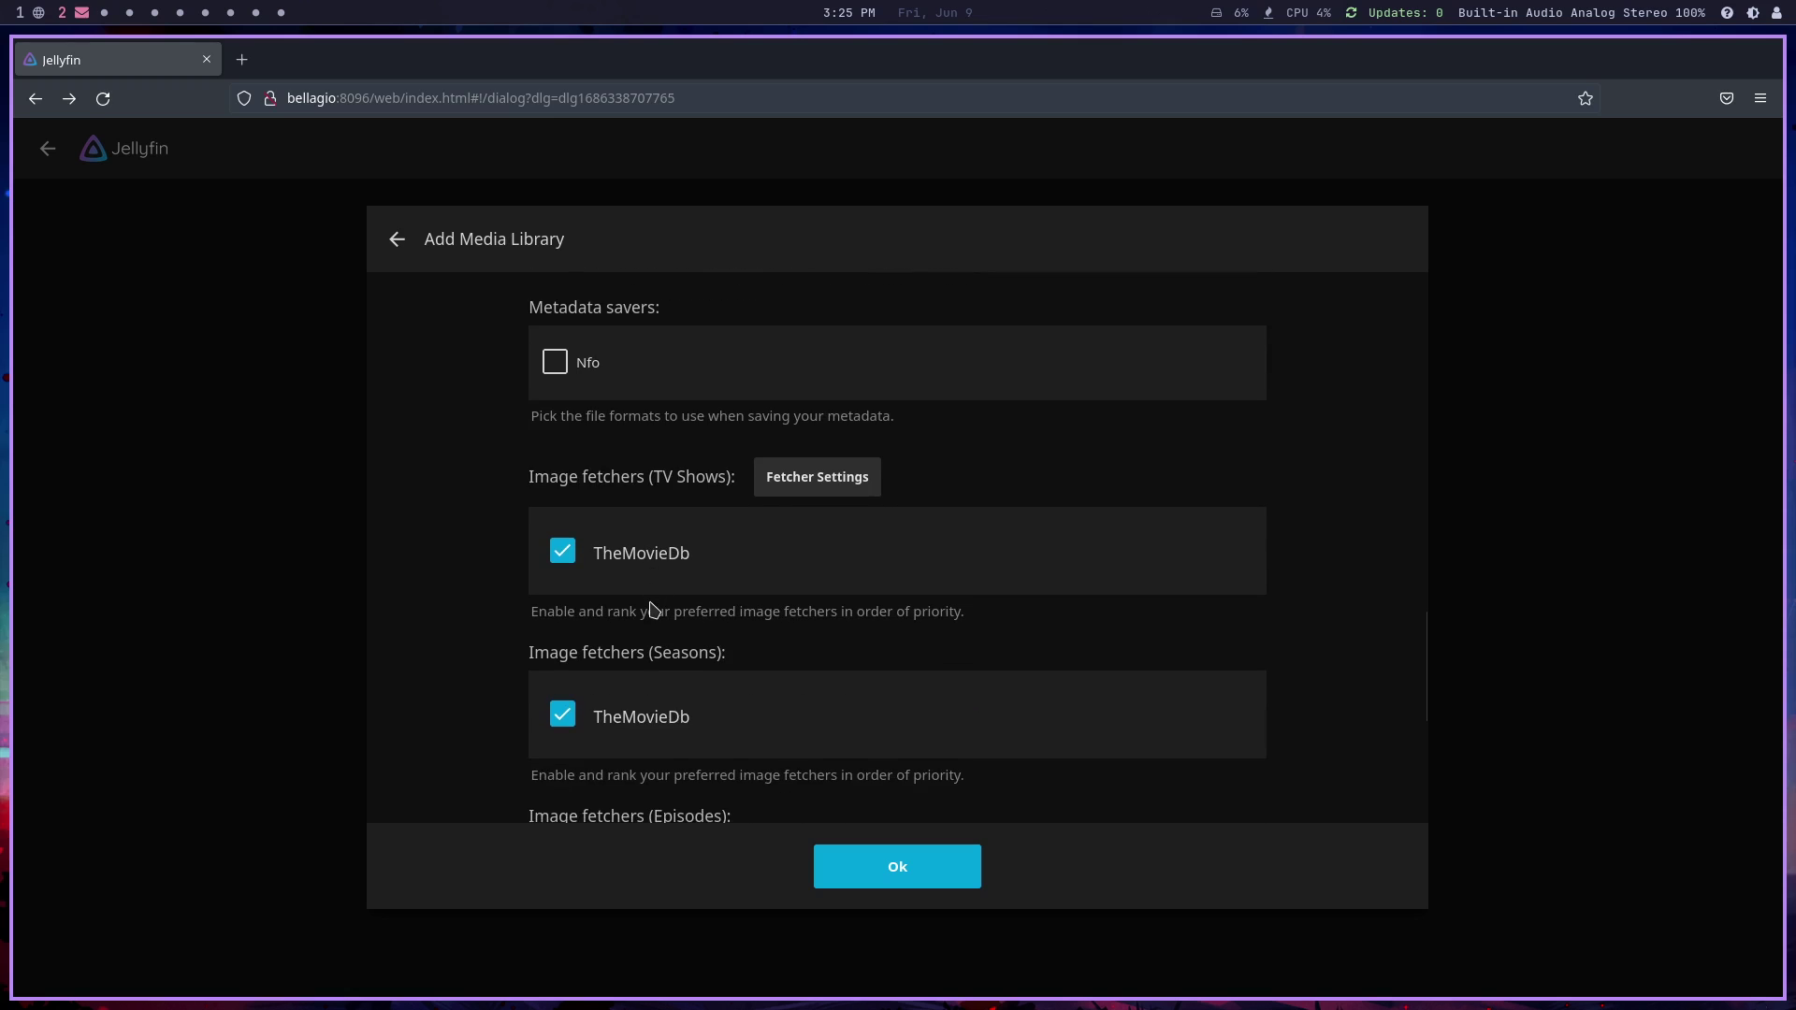
pyautogui.scroll(-1, 654, 609)
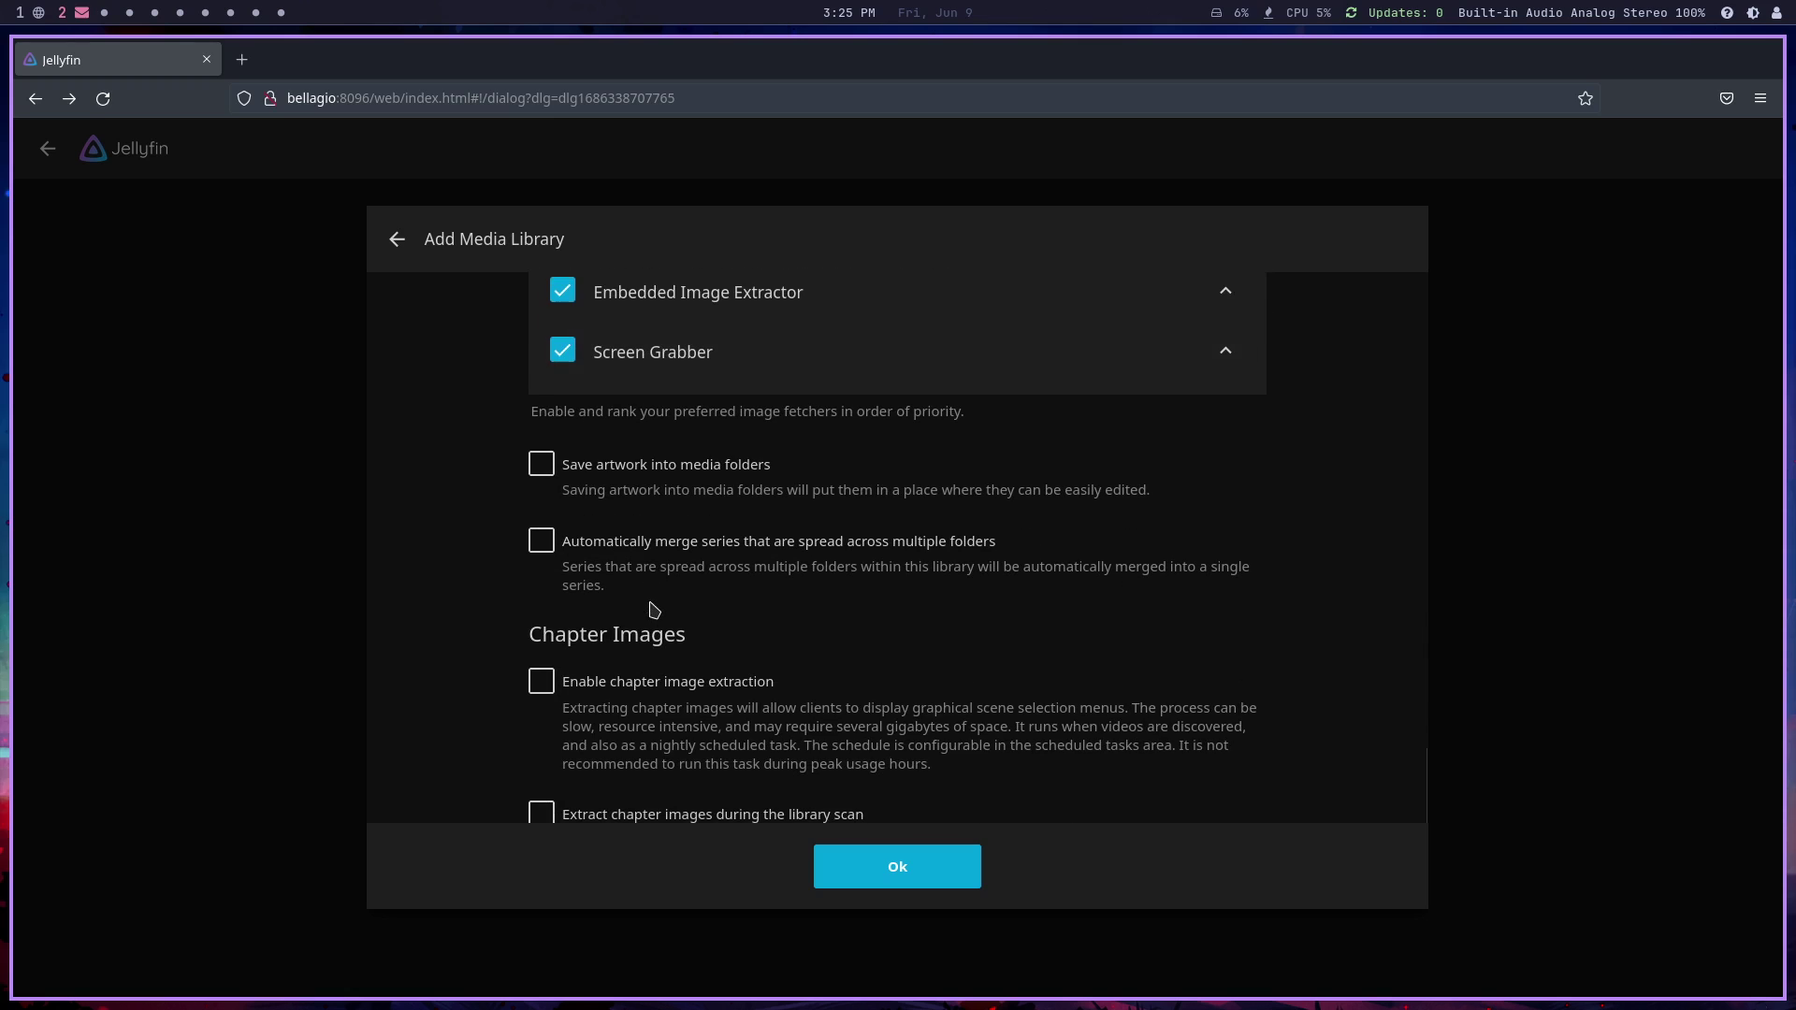
pyautogui.scroll(-2, 654, 609)
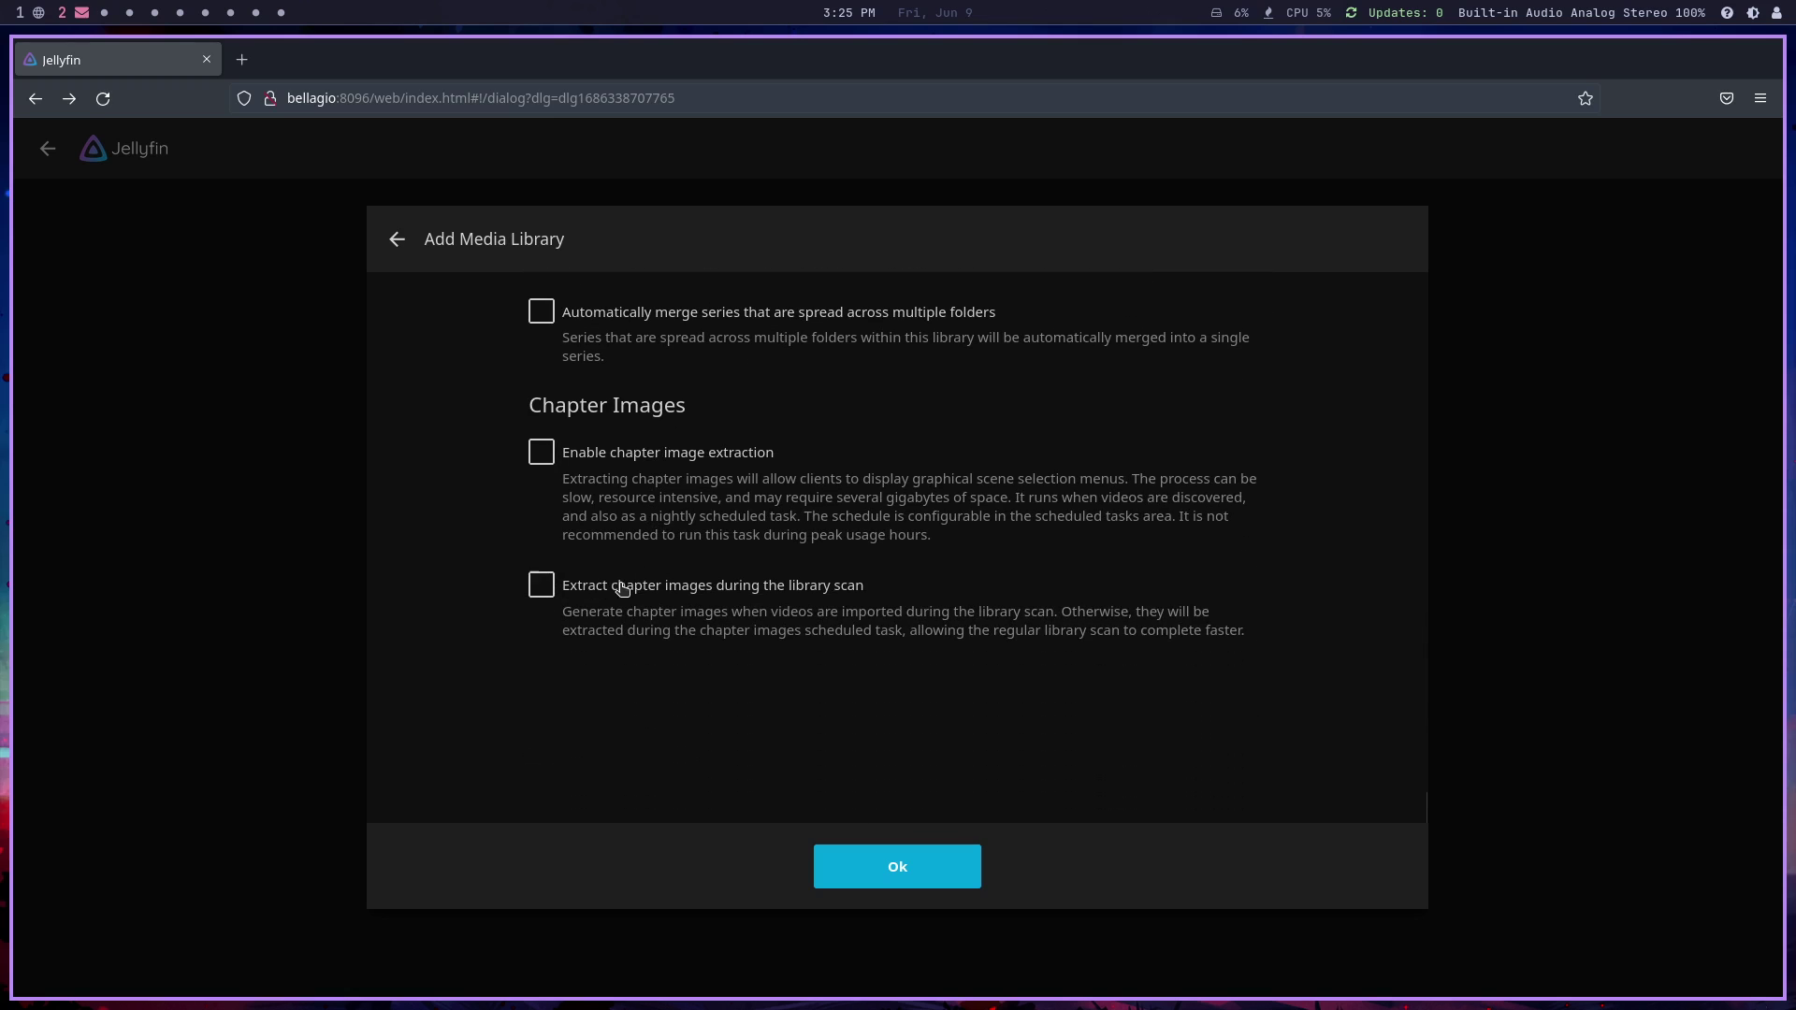
pyautogui.click(545, 449)
pyautogui.click(922, 875)
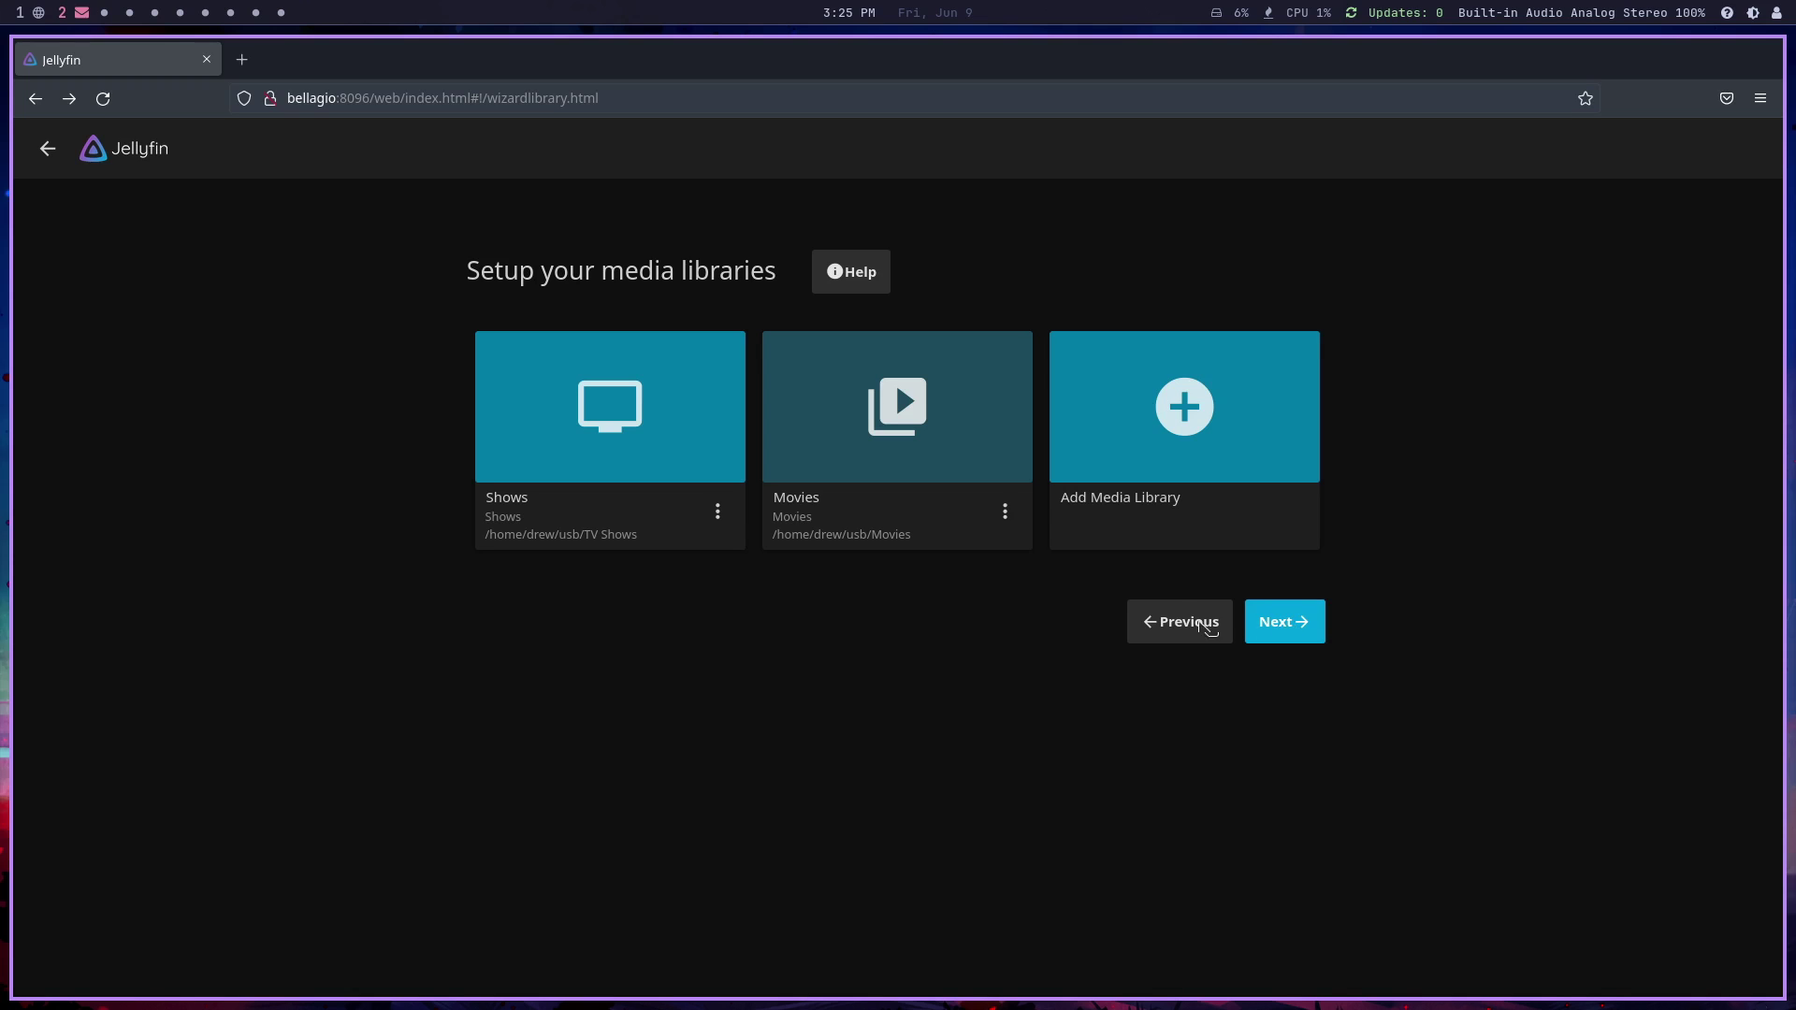
# Keep English/United States metadata defaults, disallow remote connections, and reach the final page
pyautogui.click(1287, 636)
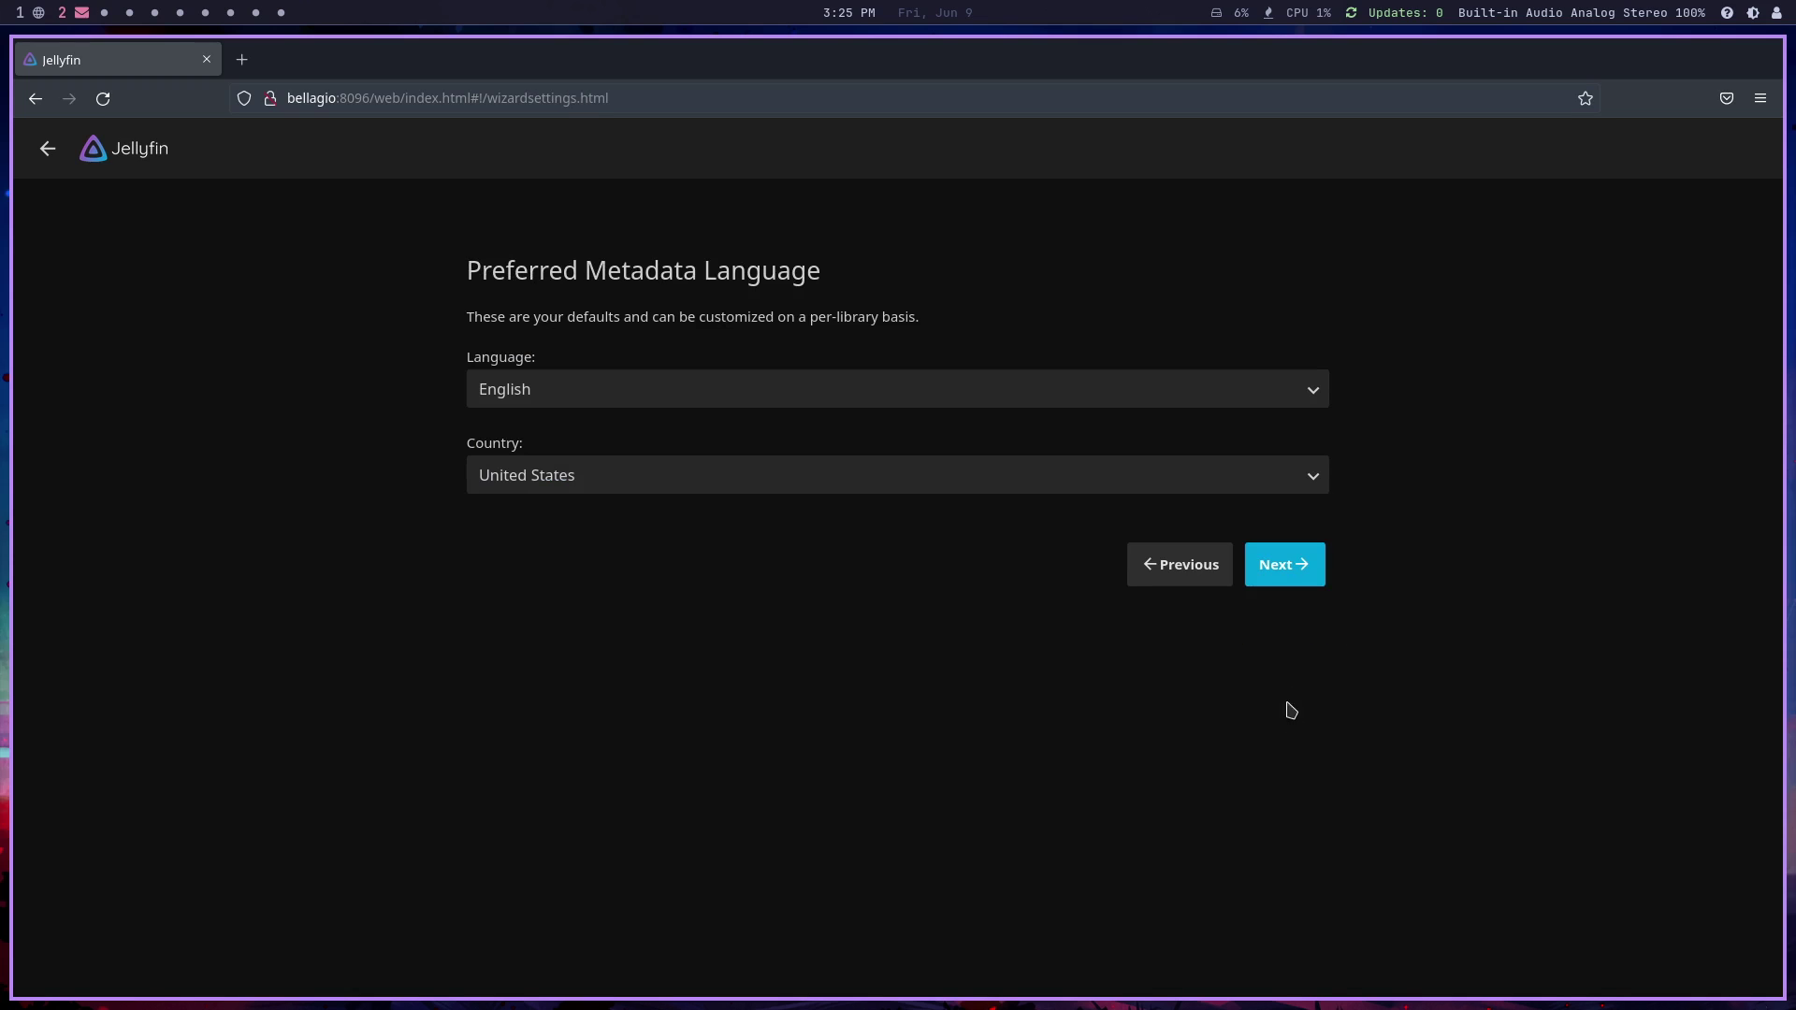
pyautogui.click(1305, 573)
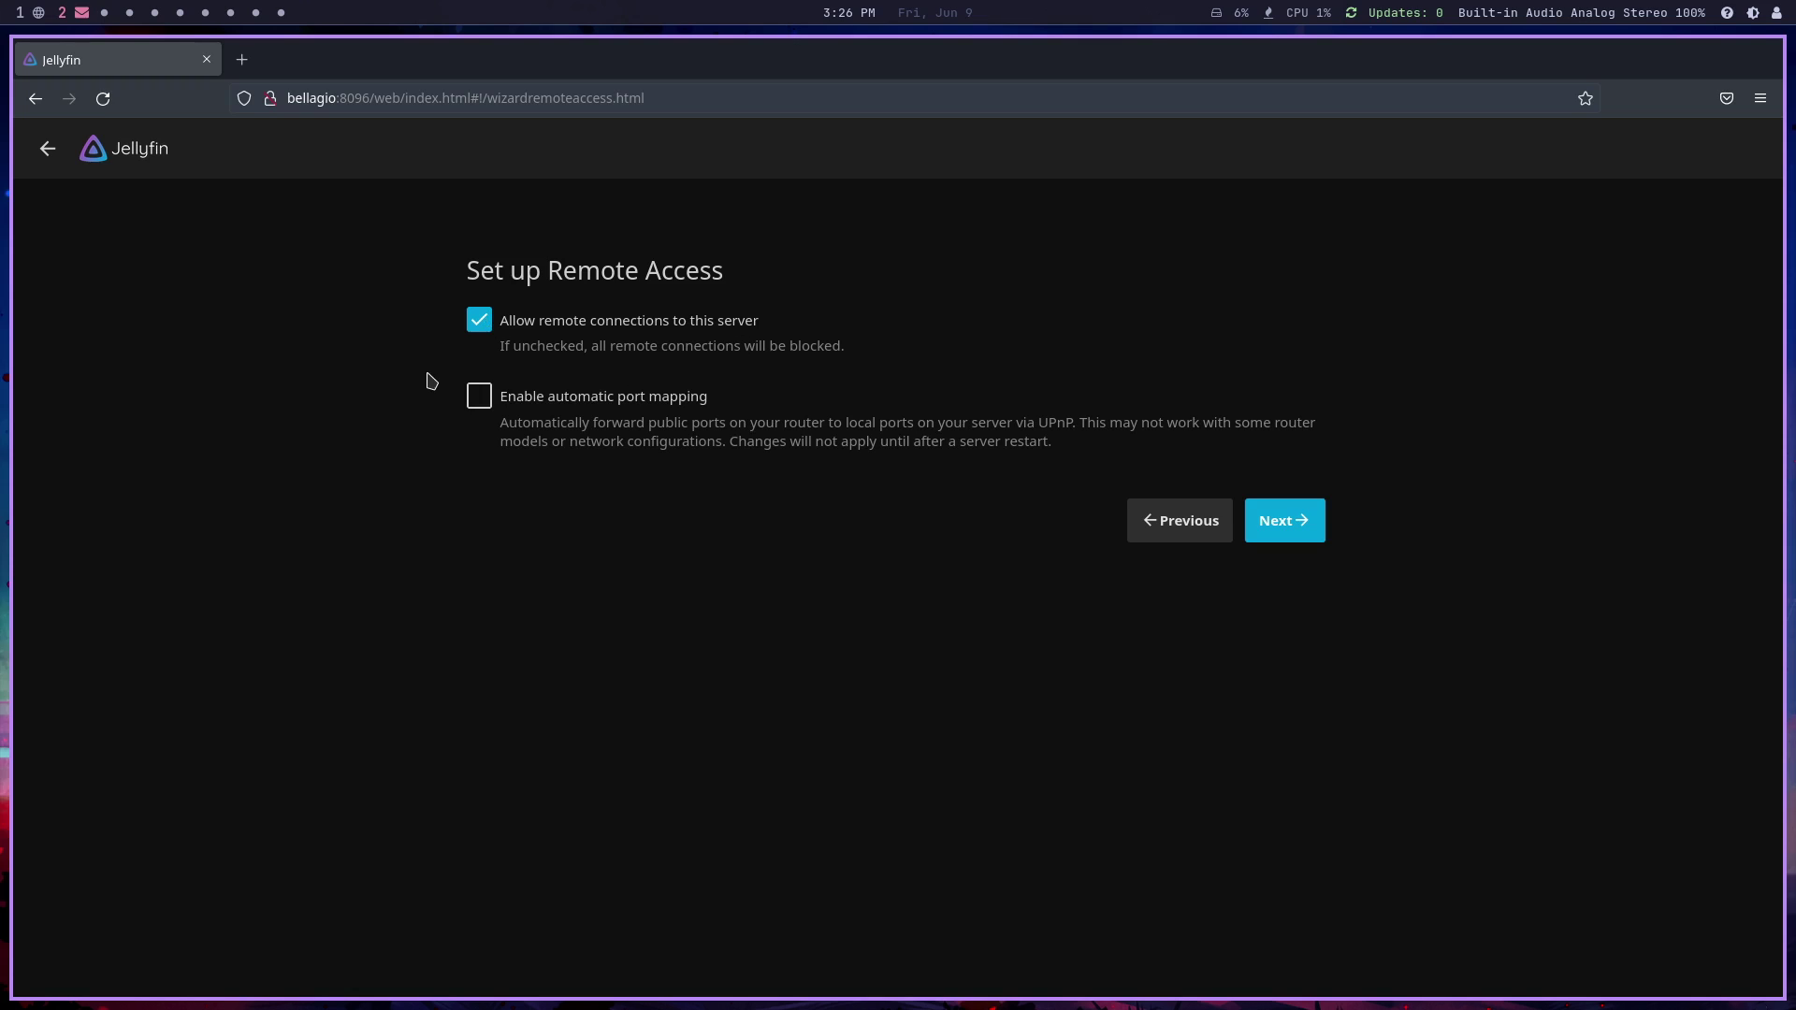
pyautogui.click(479, 329)
pyautogui.click(1284, 526)
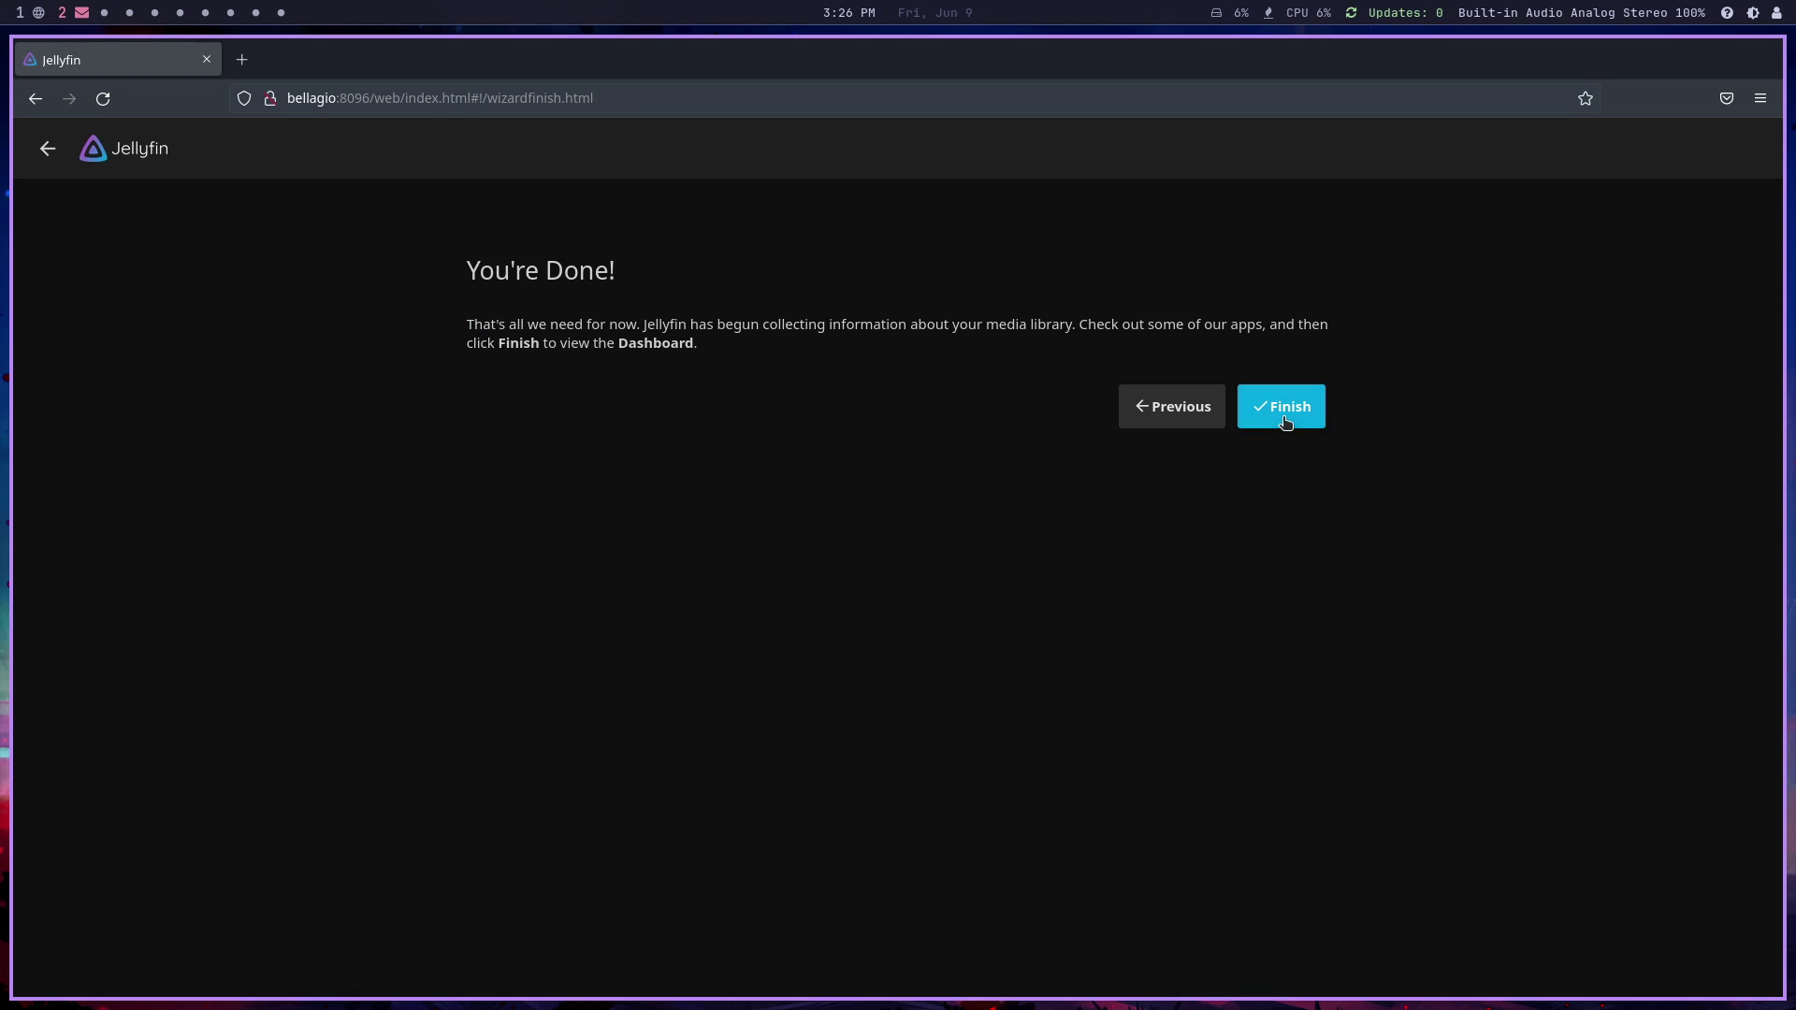
# Finish the wizard, dismiss the insecure-login warnings, and enter the account's username and password
pyautogui.click(1285, 416)
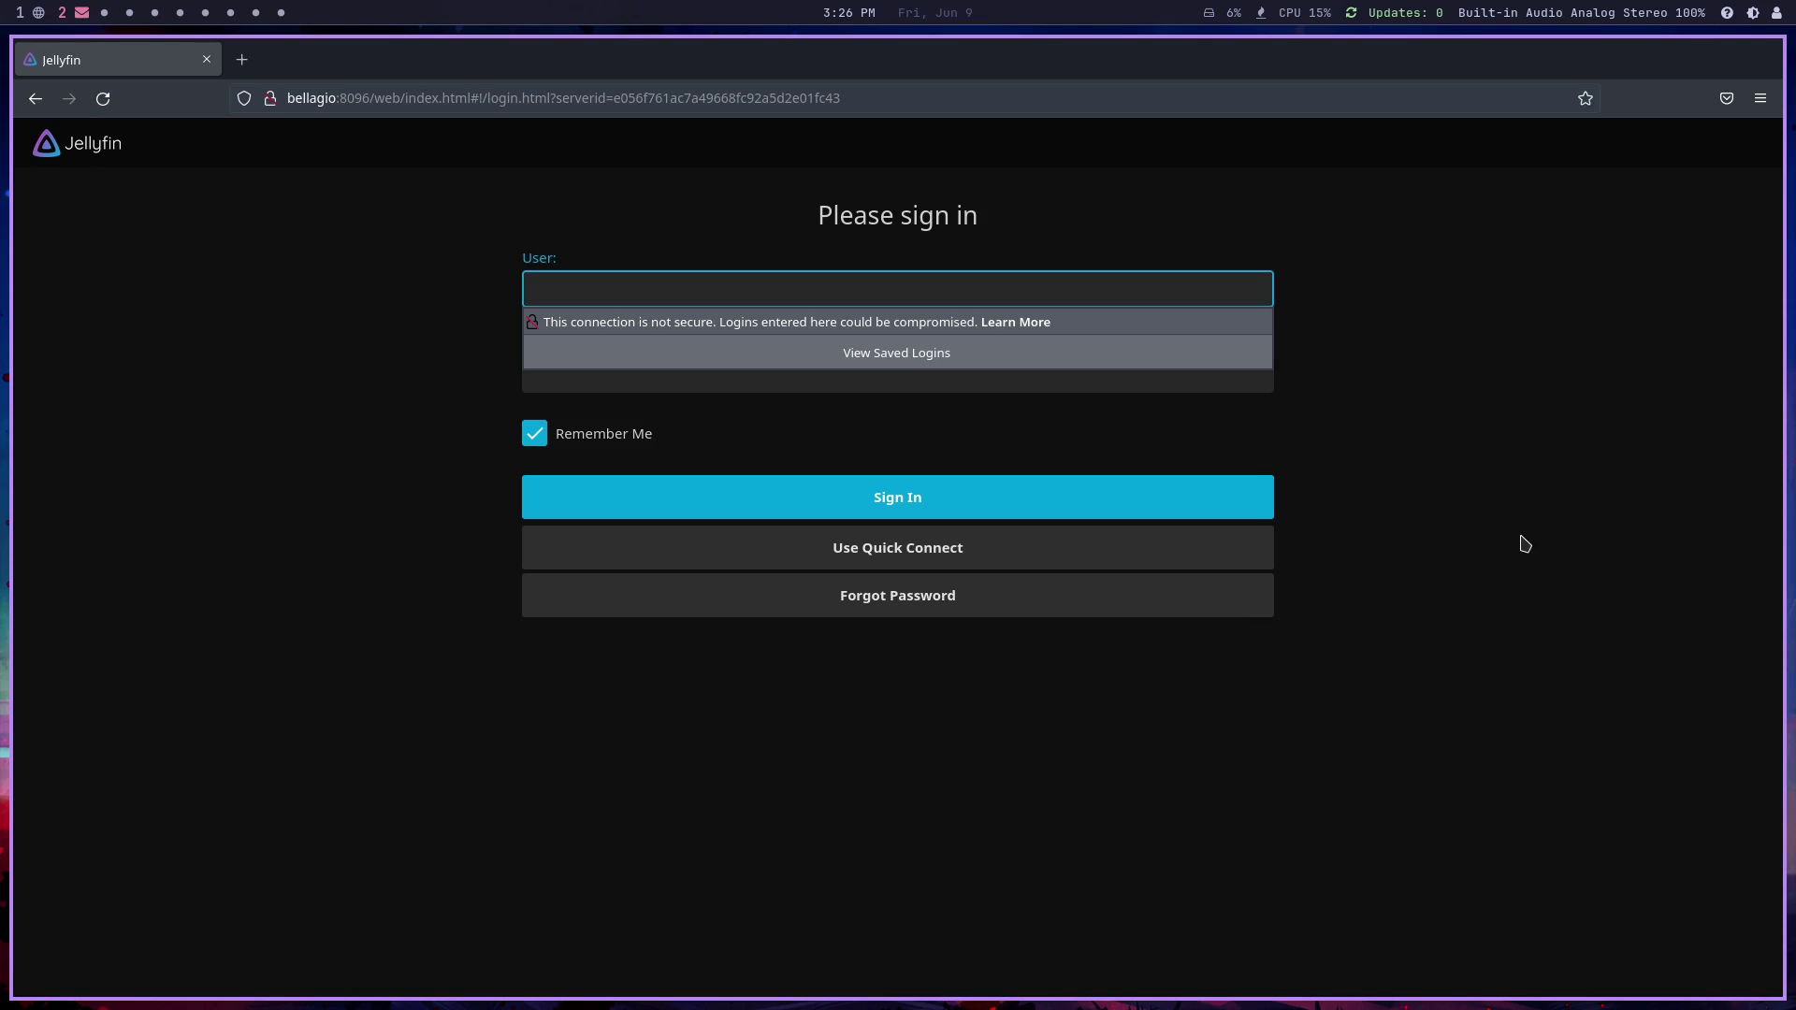
pyautogui.click(1515, 547)
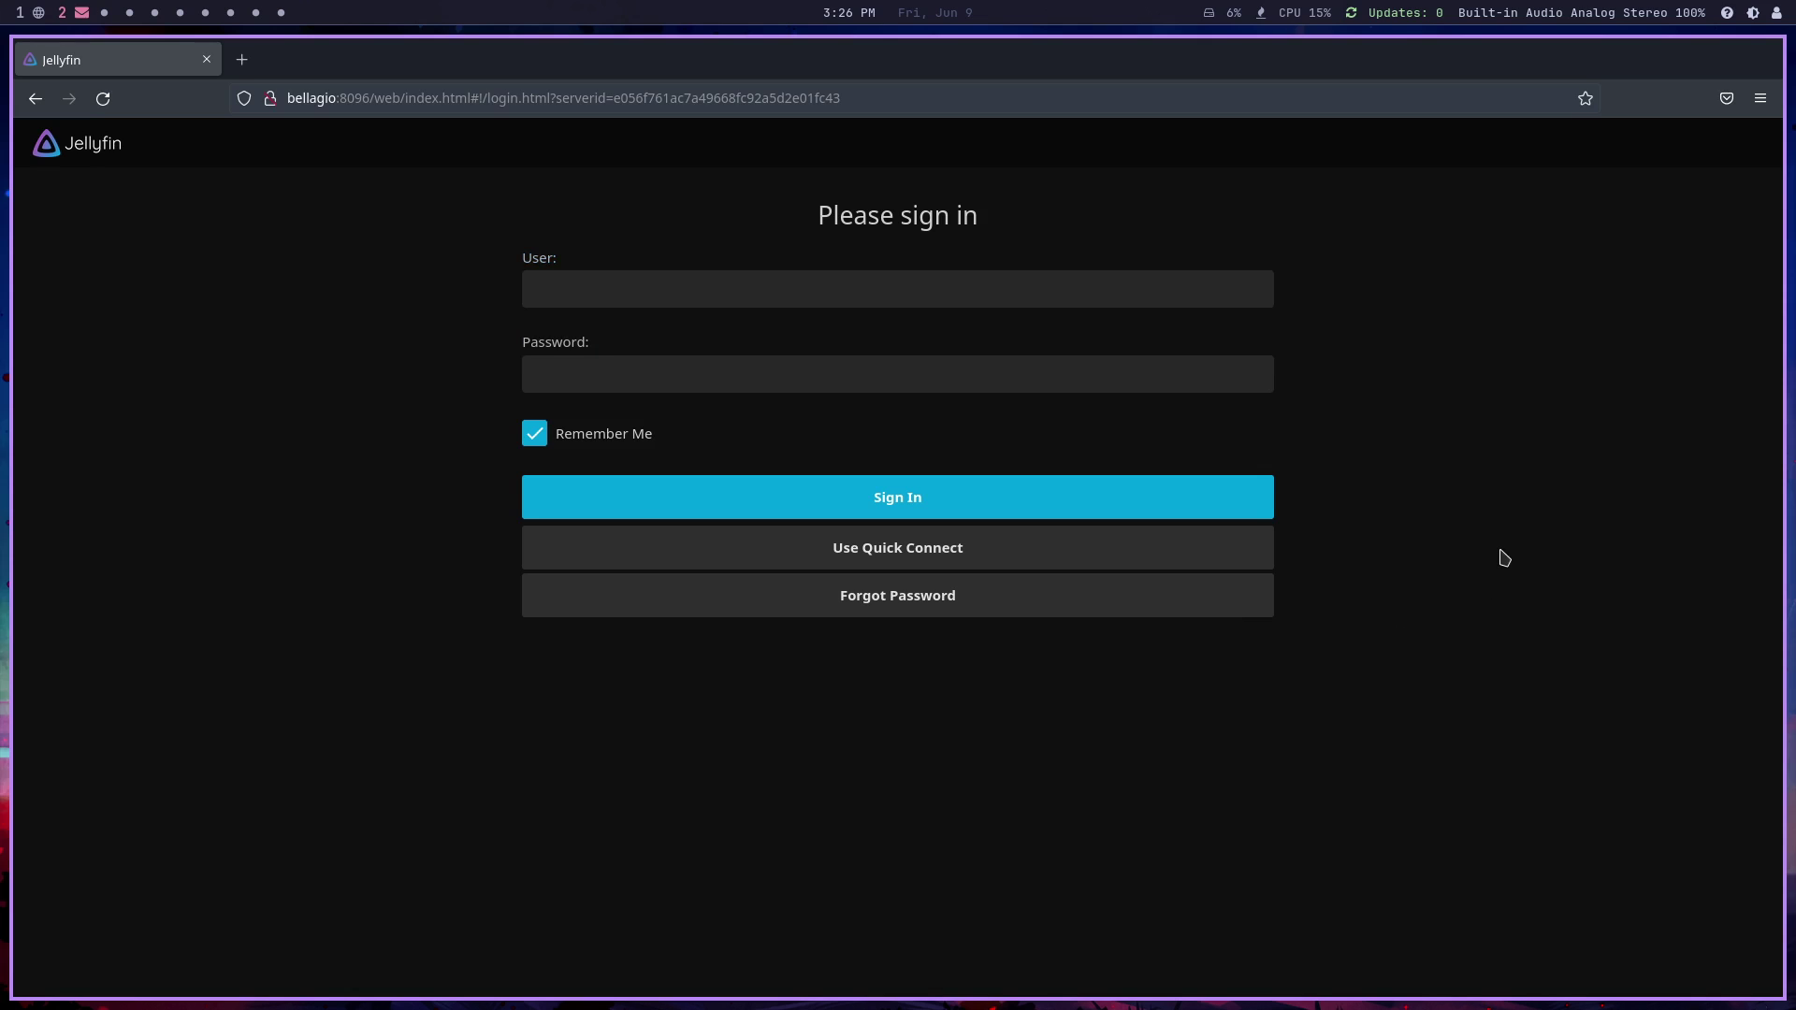
pyautogui.click(656, 297)
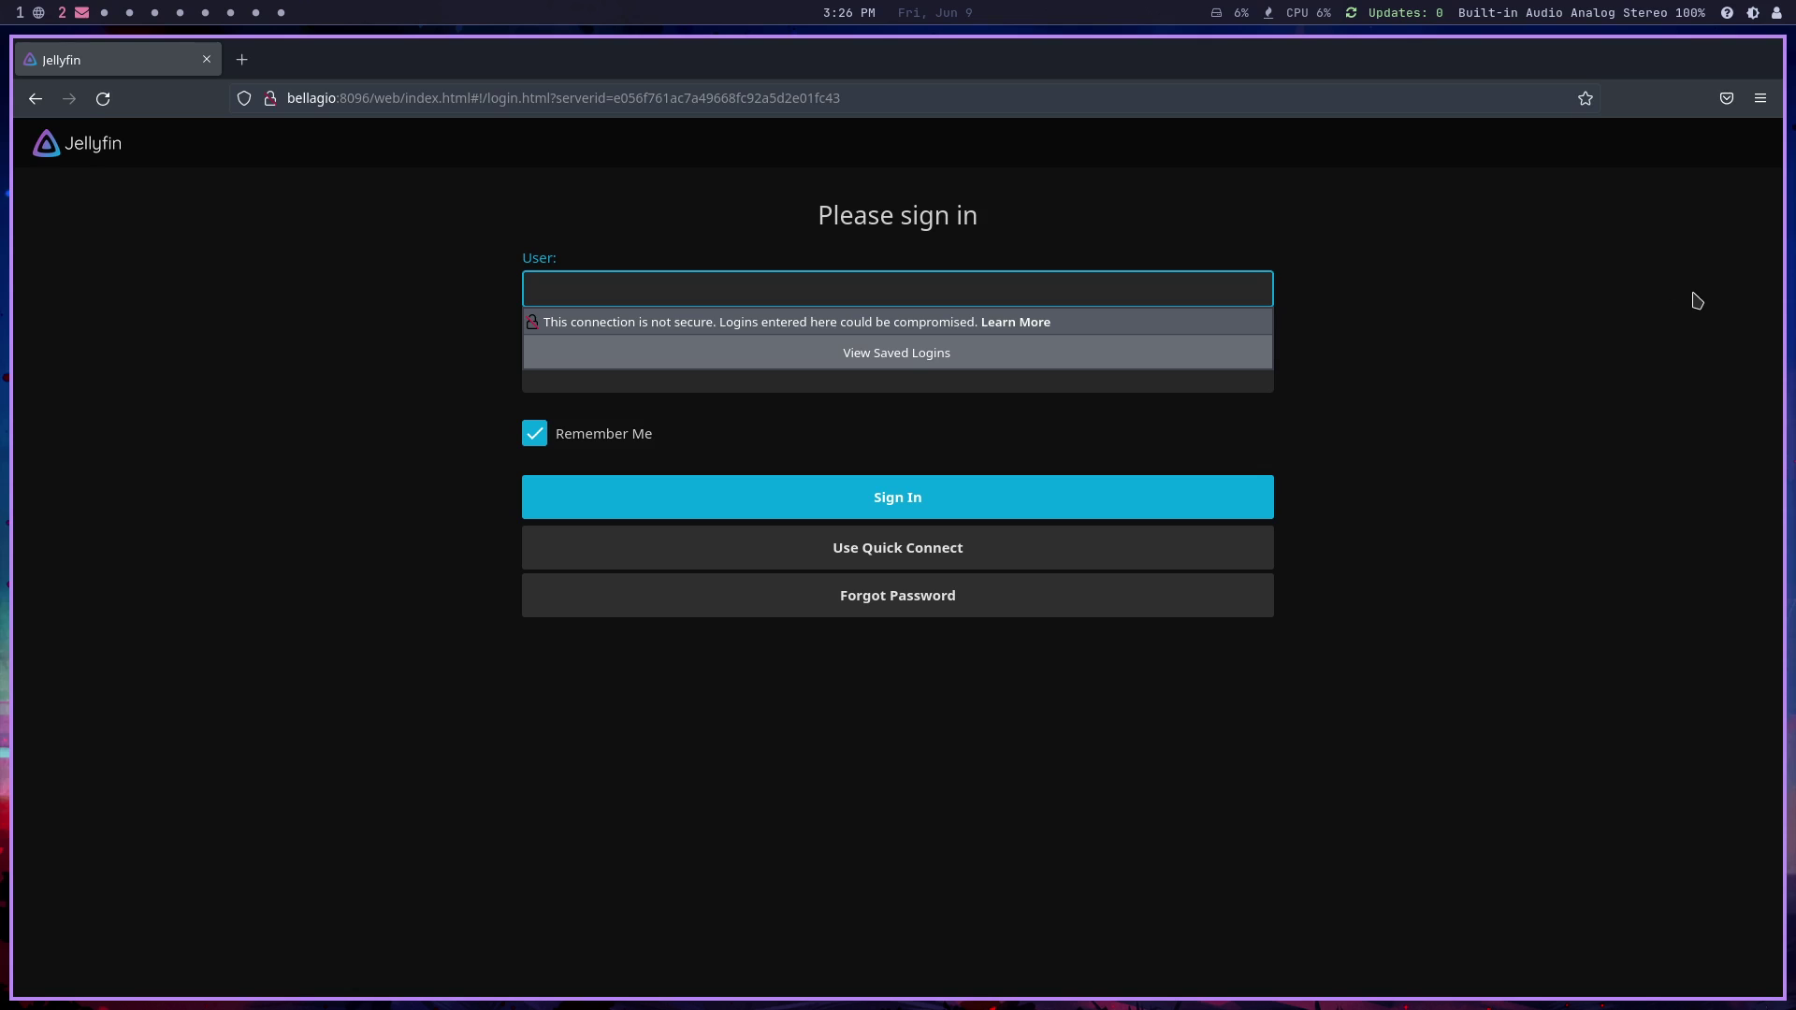
pyautogui.write('jaglinux')
pyautogui.click(688, 409)
pyautogui.click(577, 384)
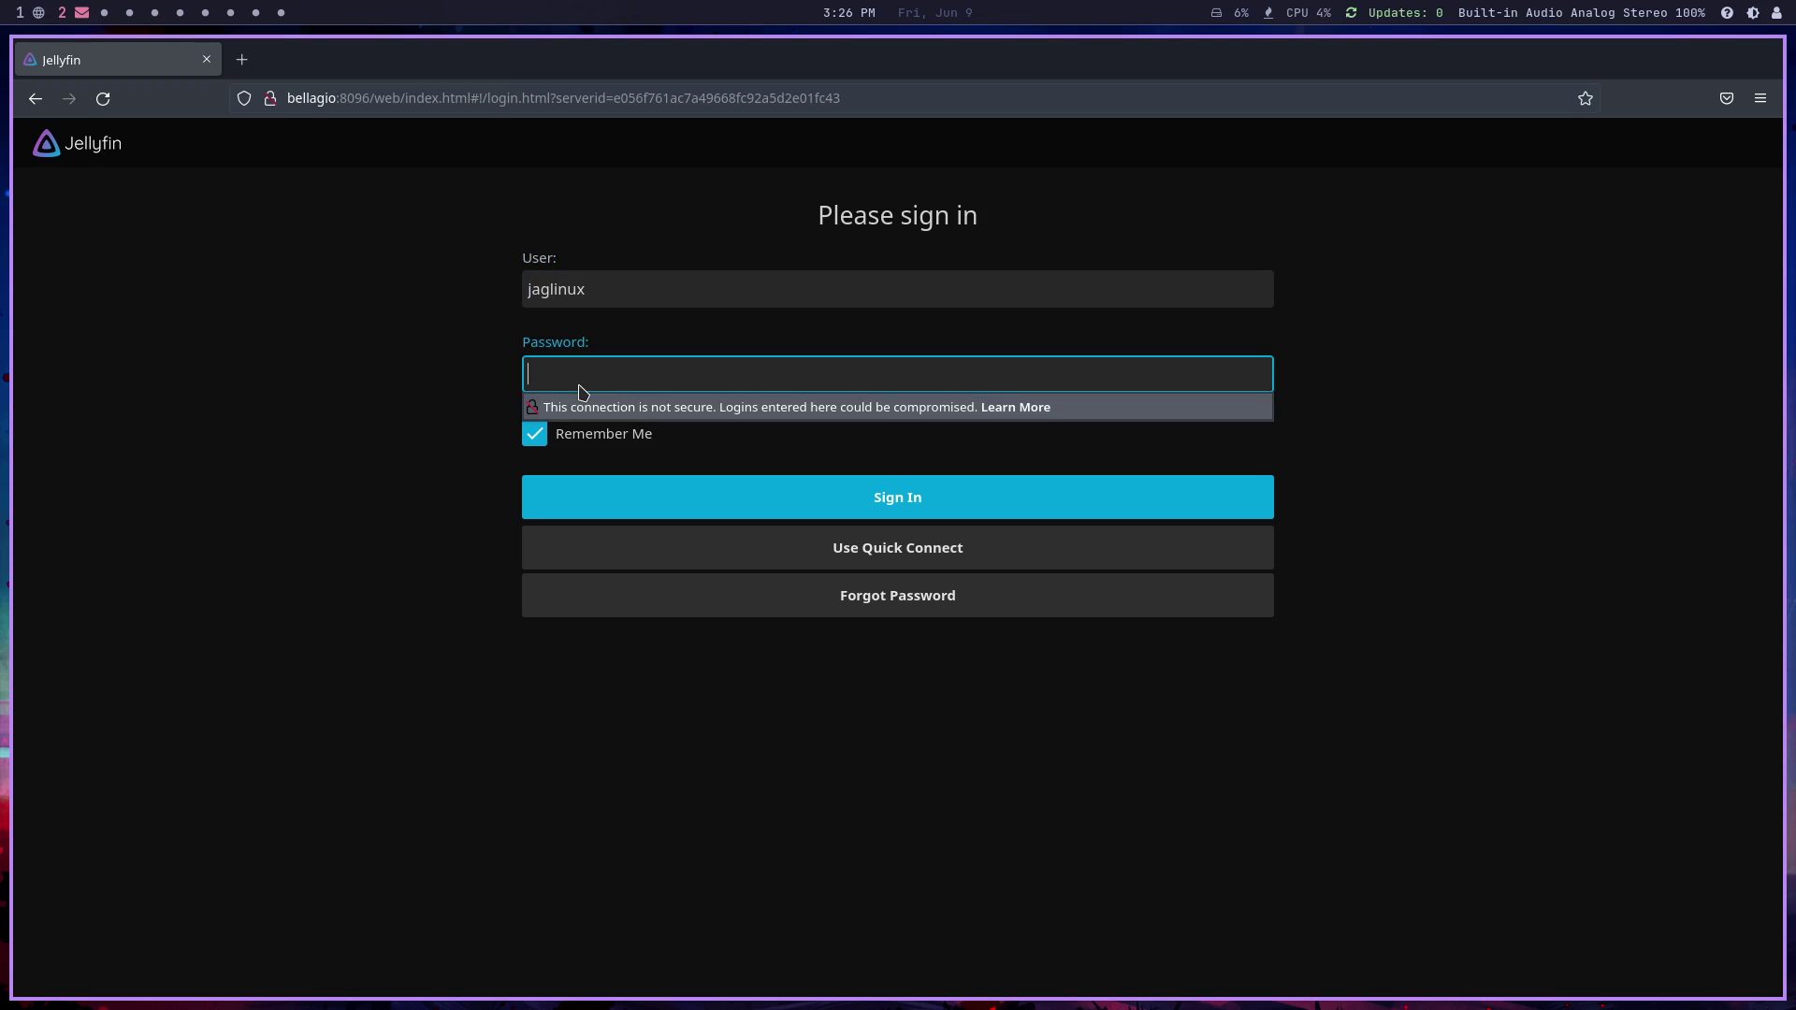
pyautogui.write('•')
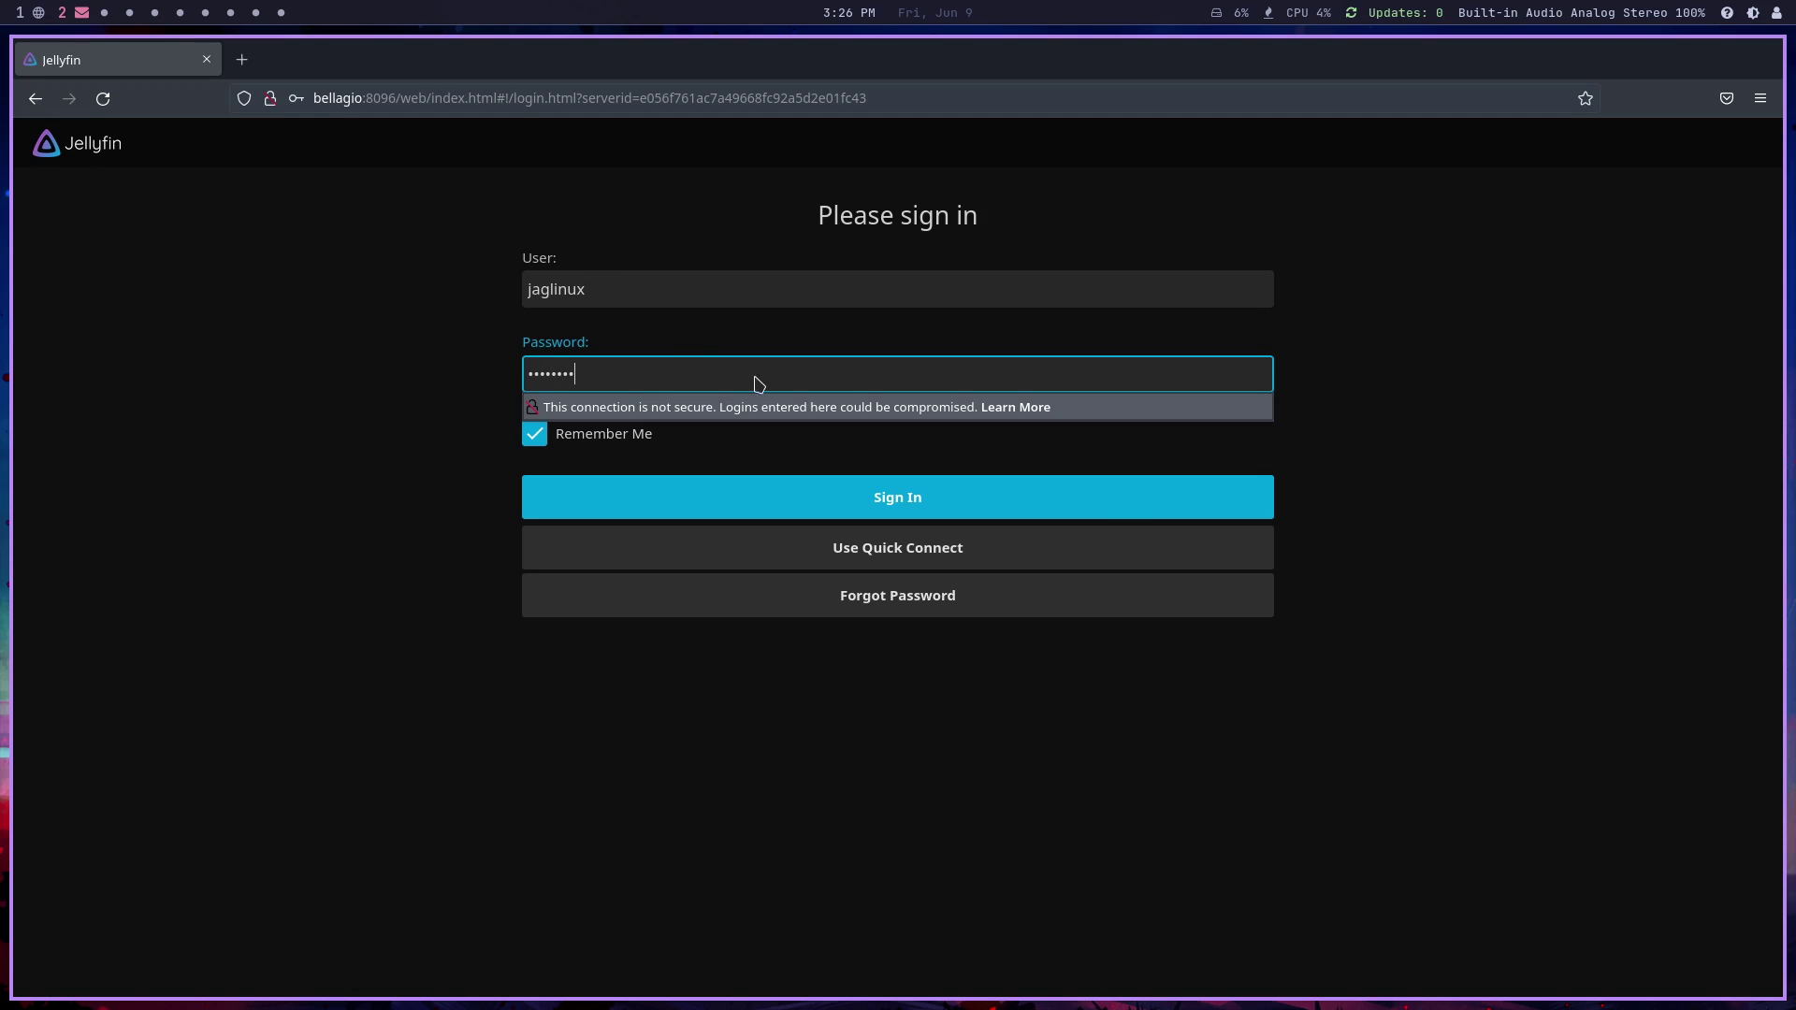
# Sign in to the server, declining to save the login in the browser
pyautogui.click(954, 496)
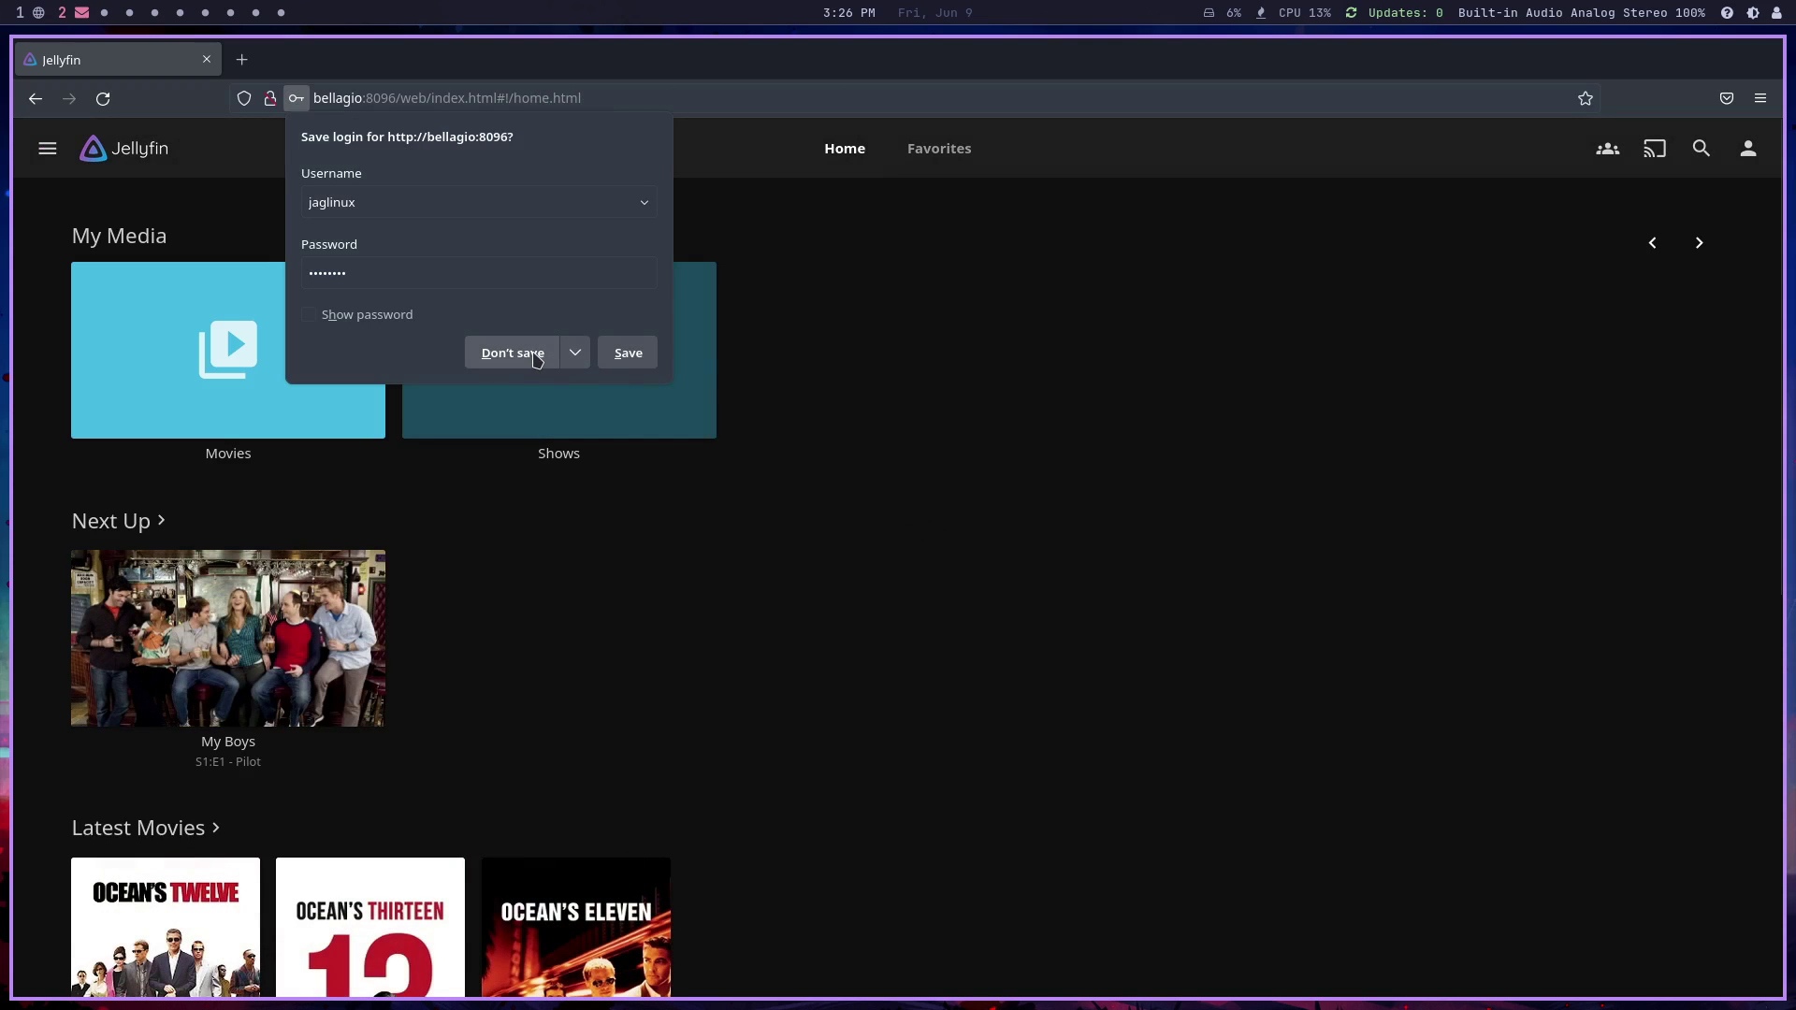
pyautogui.click(521, 354)
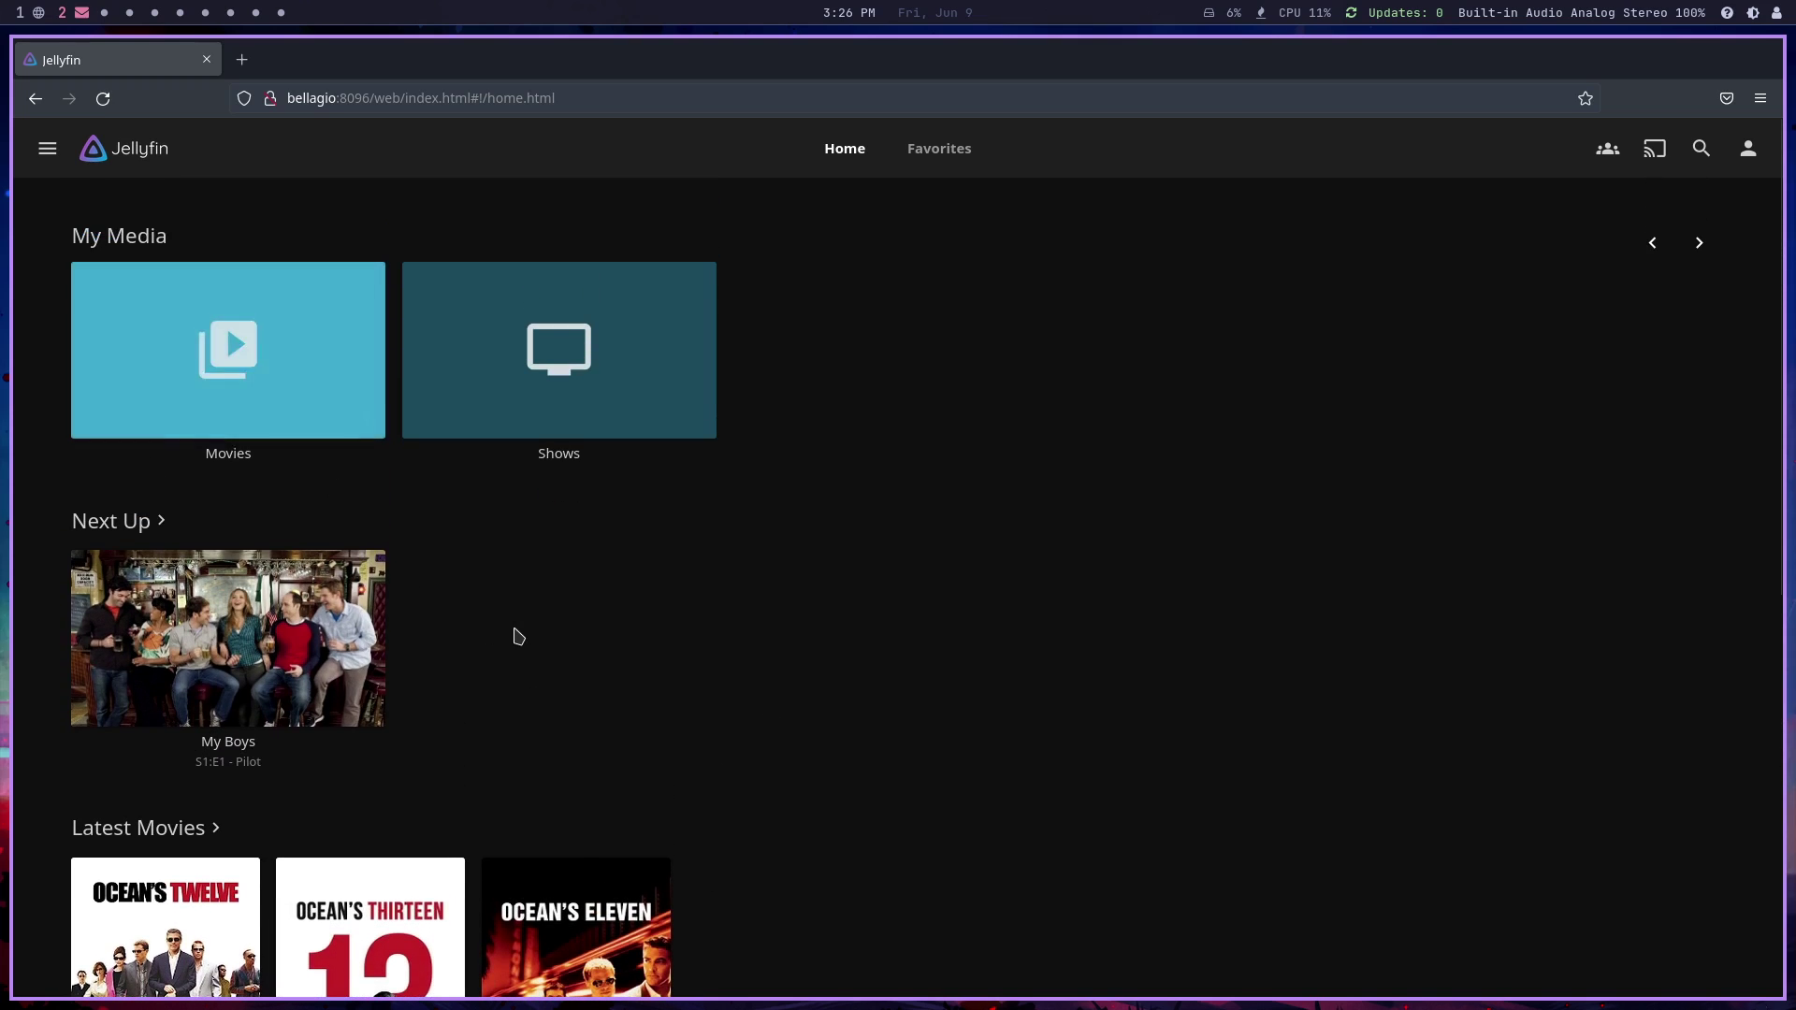
pyautogui.scroll(-4, 520, 654)
pyautogui.scroll(4, 520, 654)
# Browse the Movies library and Ocean's Eleven details page, then go back to the home page
pyautogui.click(308, 385)
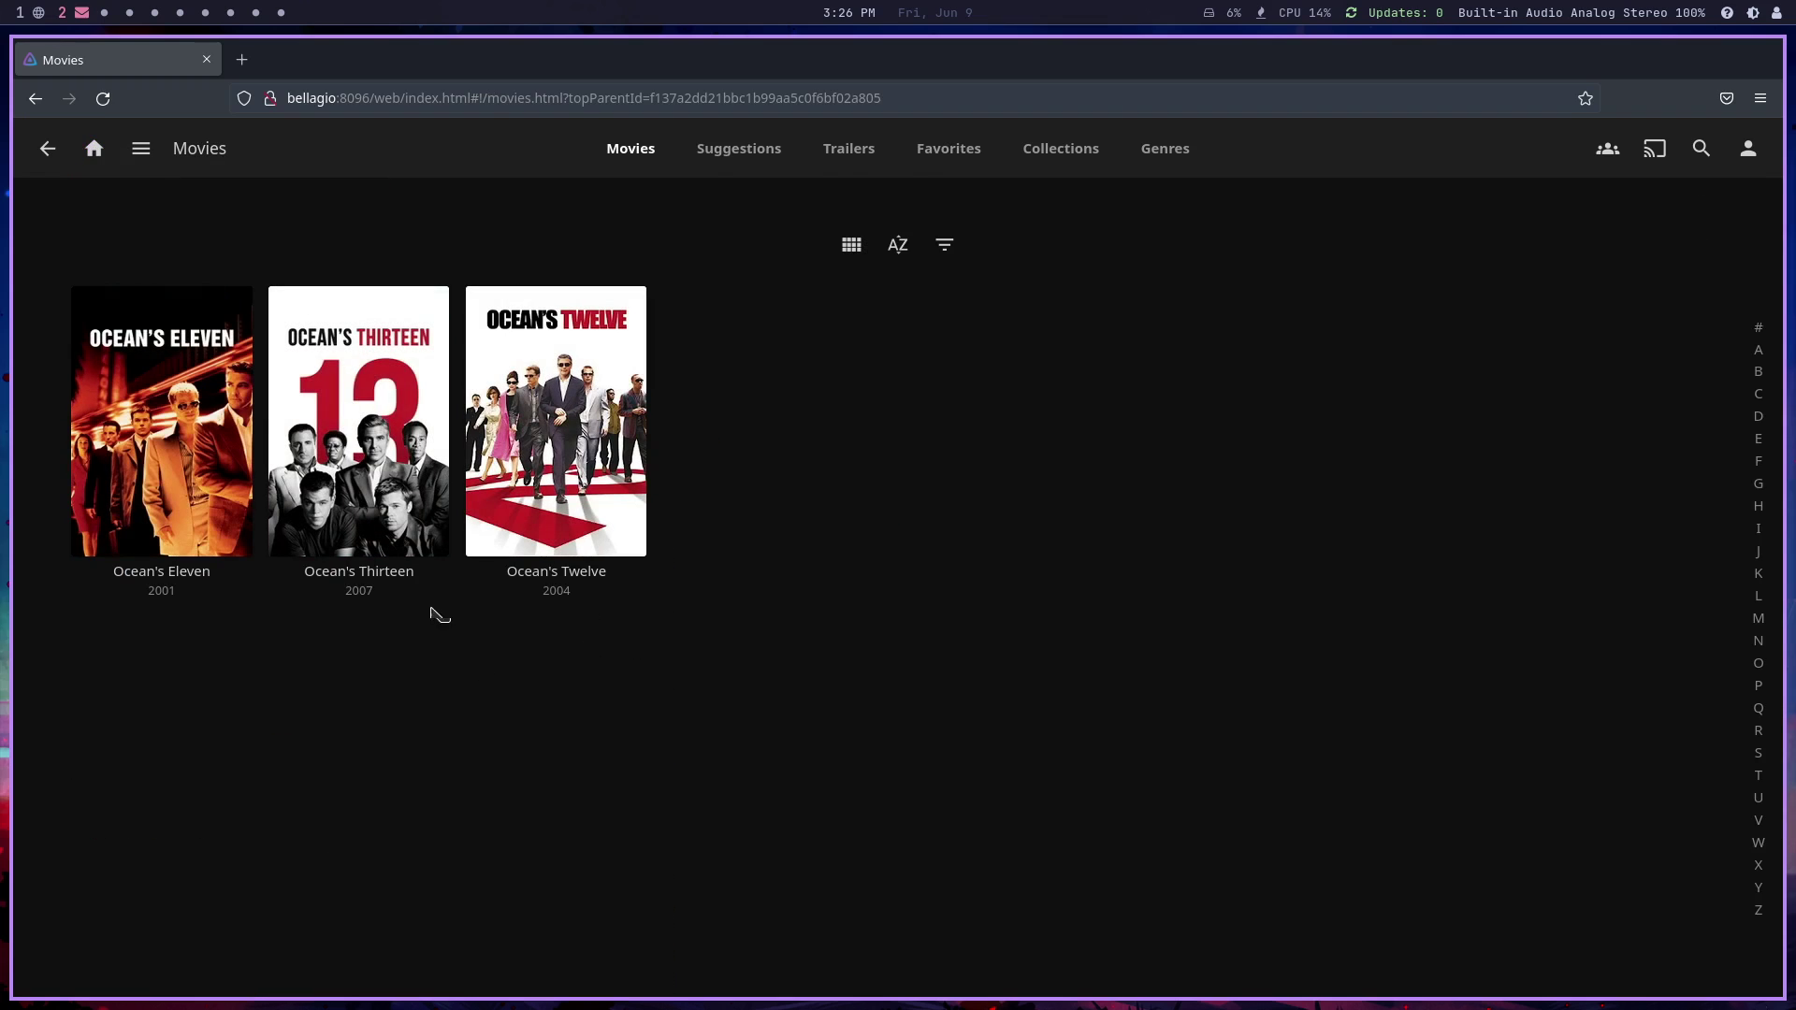
pyautogui.click(161, 421)
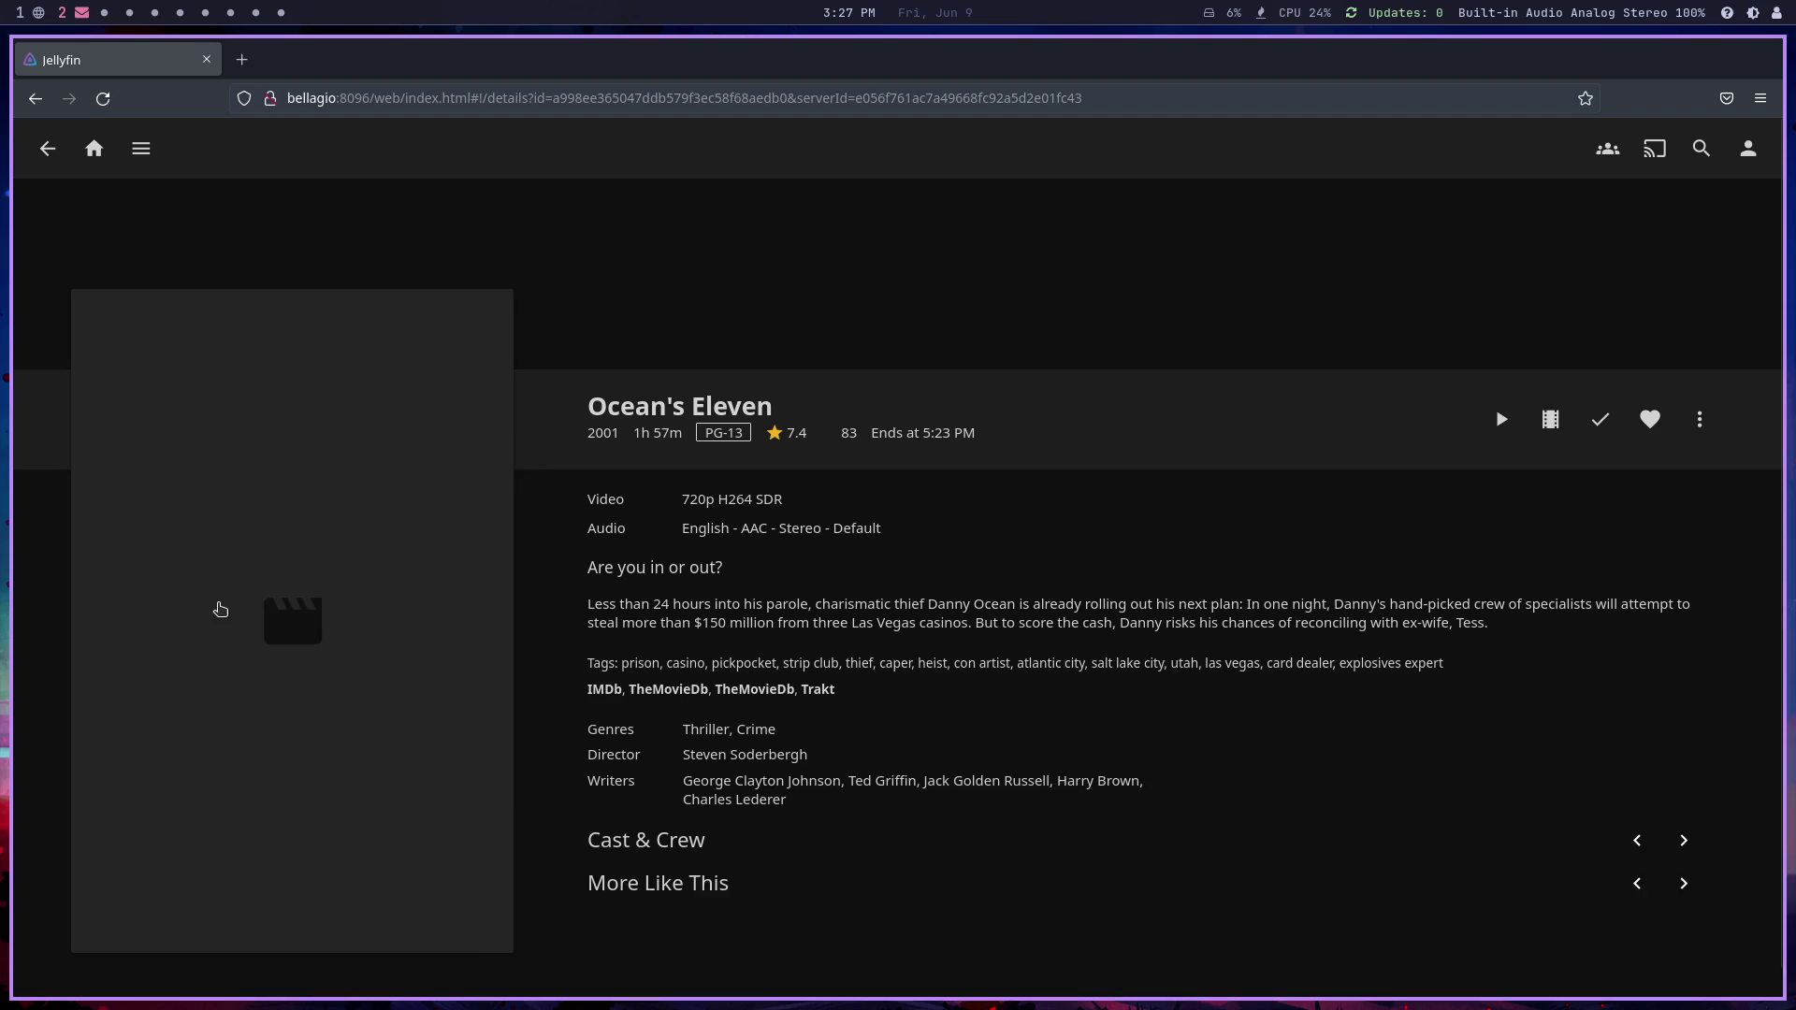
pyautogui.scroll(-5, 807, 657)
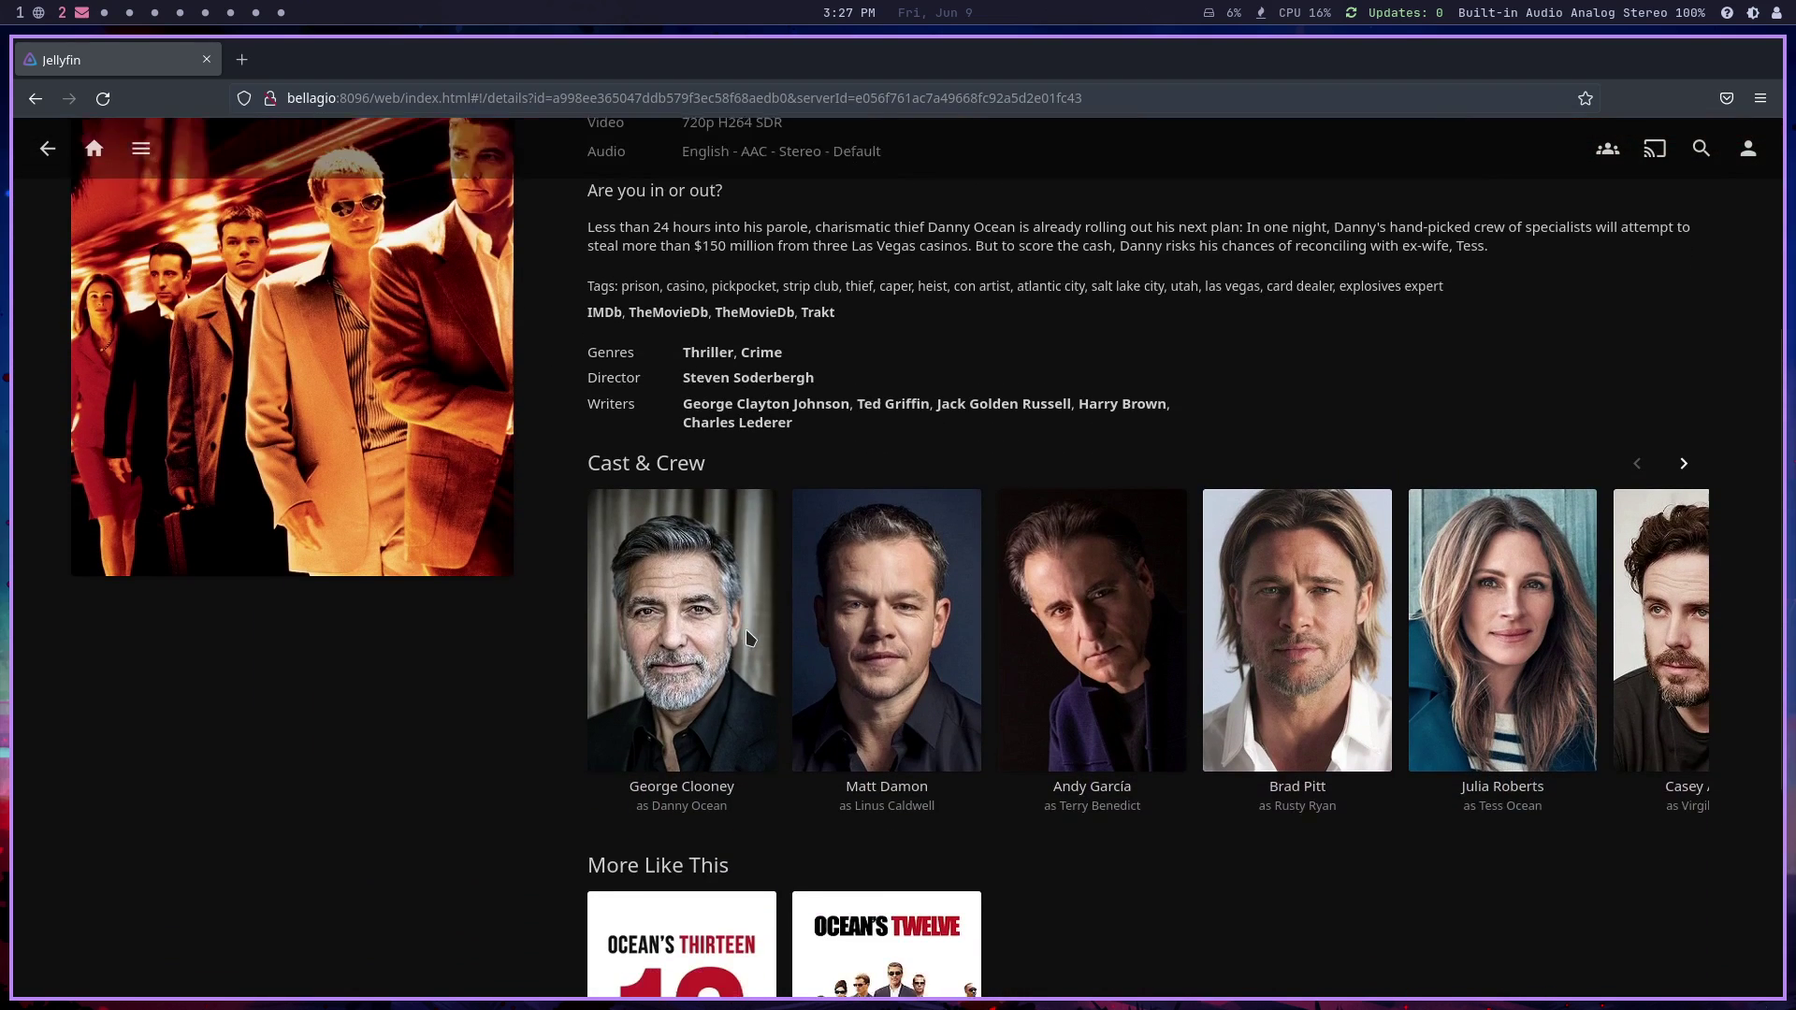
pyautogui.scroll(-4, 1262, 709)
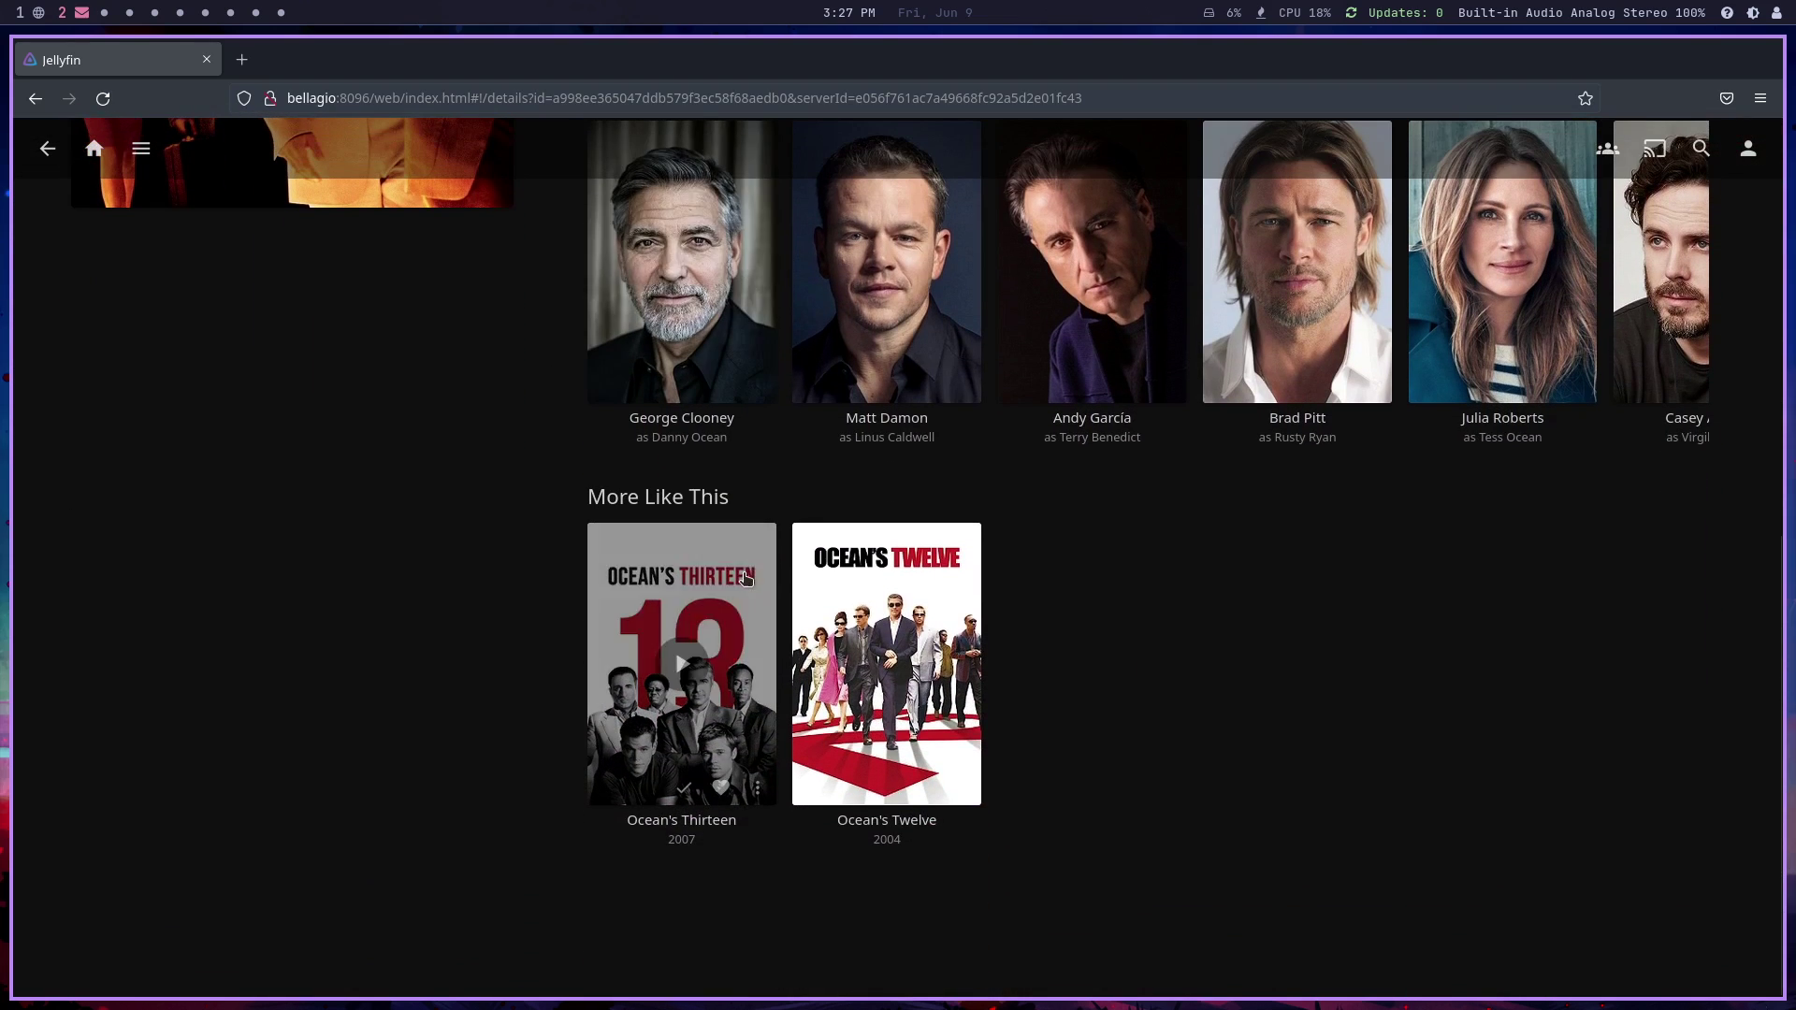
pyautogui.scroll(6, 1018, 537)
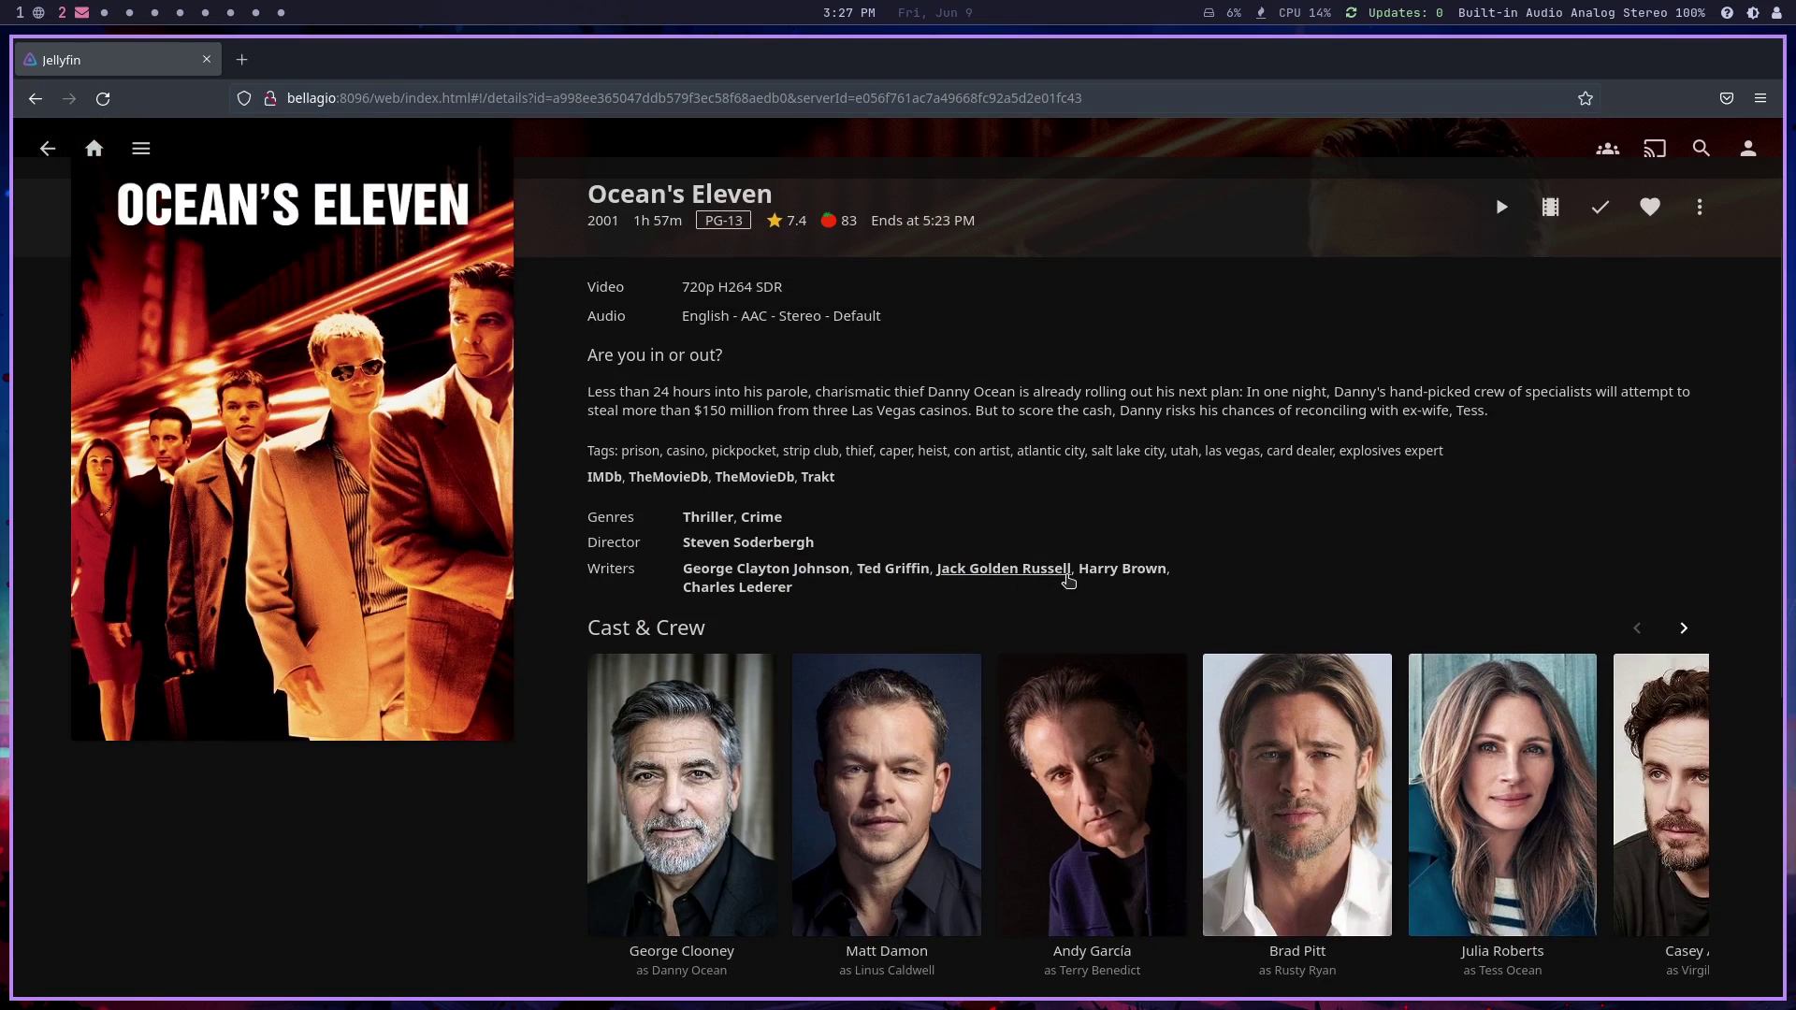
pyautogui.scroll(3, 1029, 566)
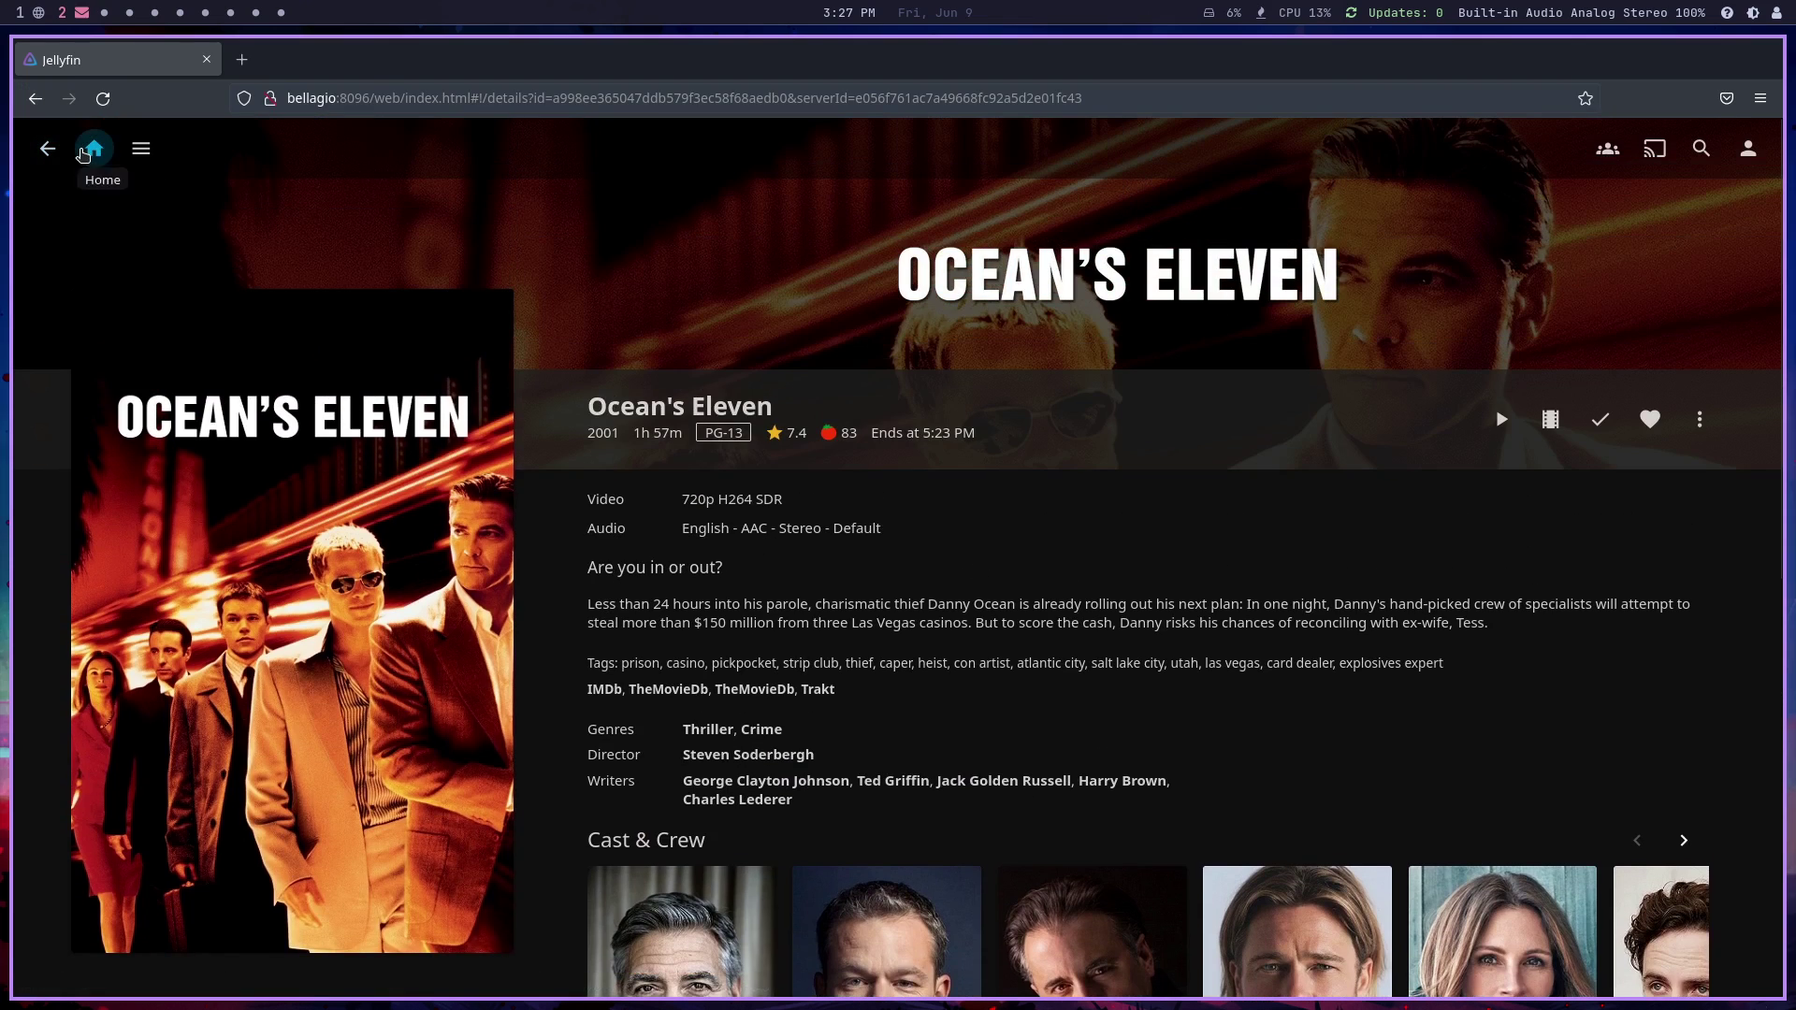
pyautogui.click(40, 150)
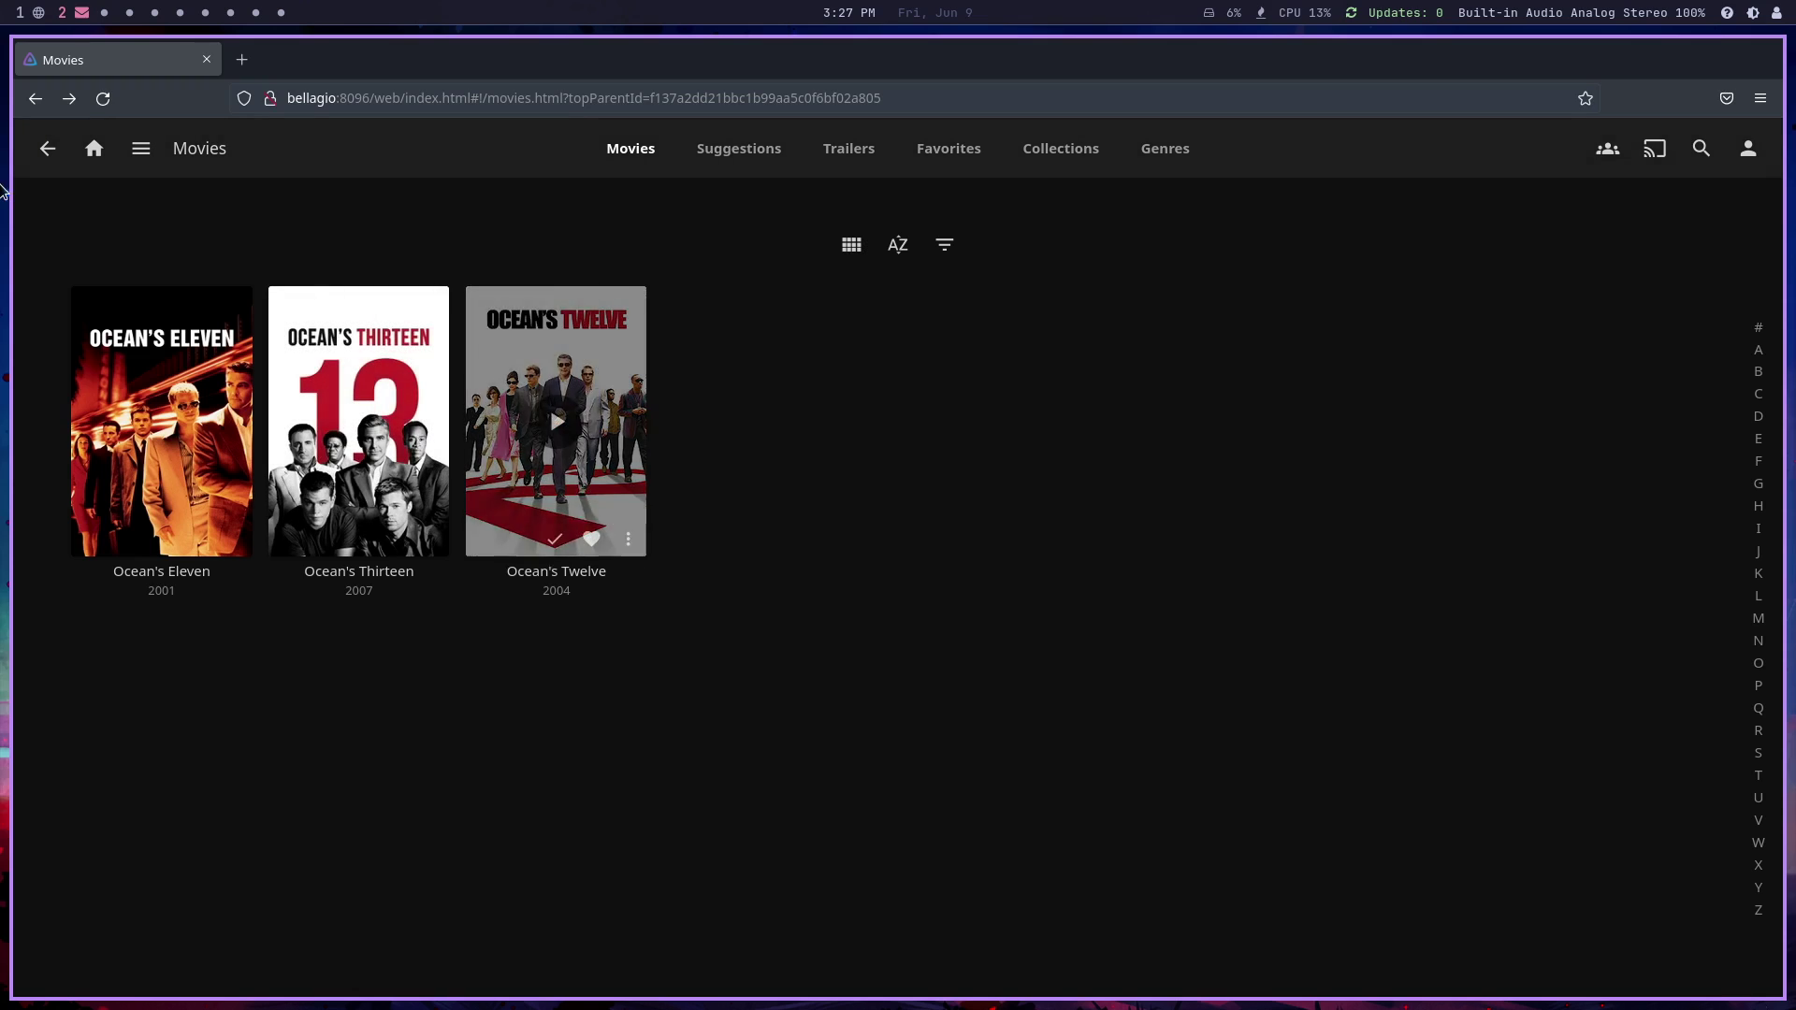
pyautogui.click(42, 147)
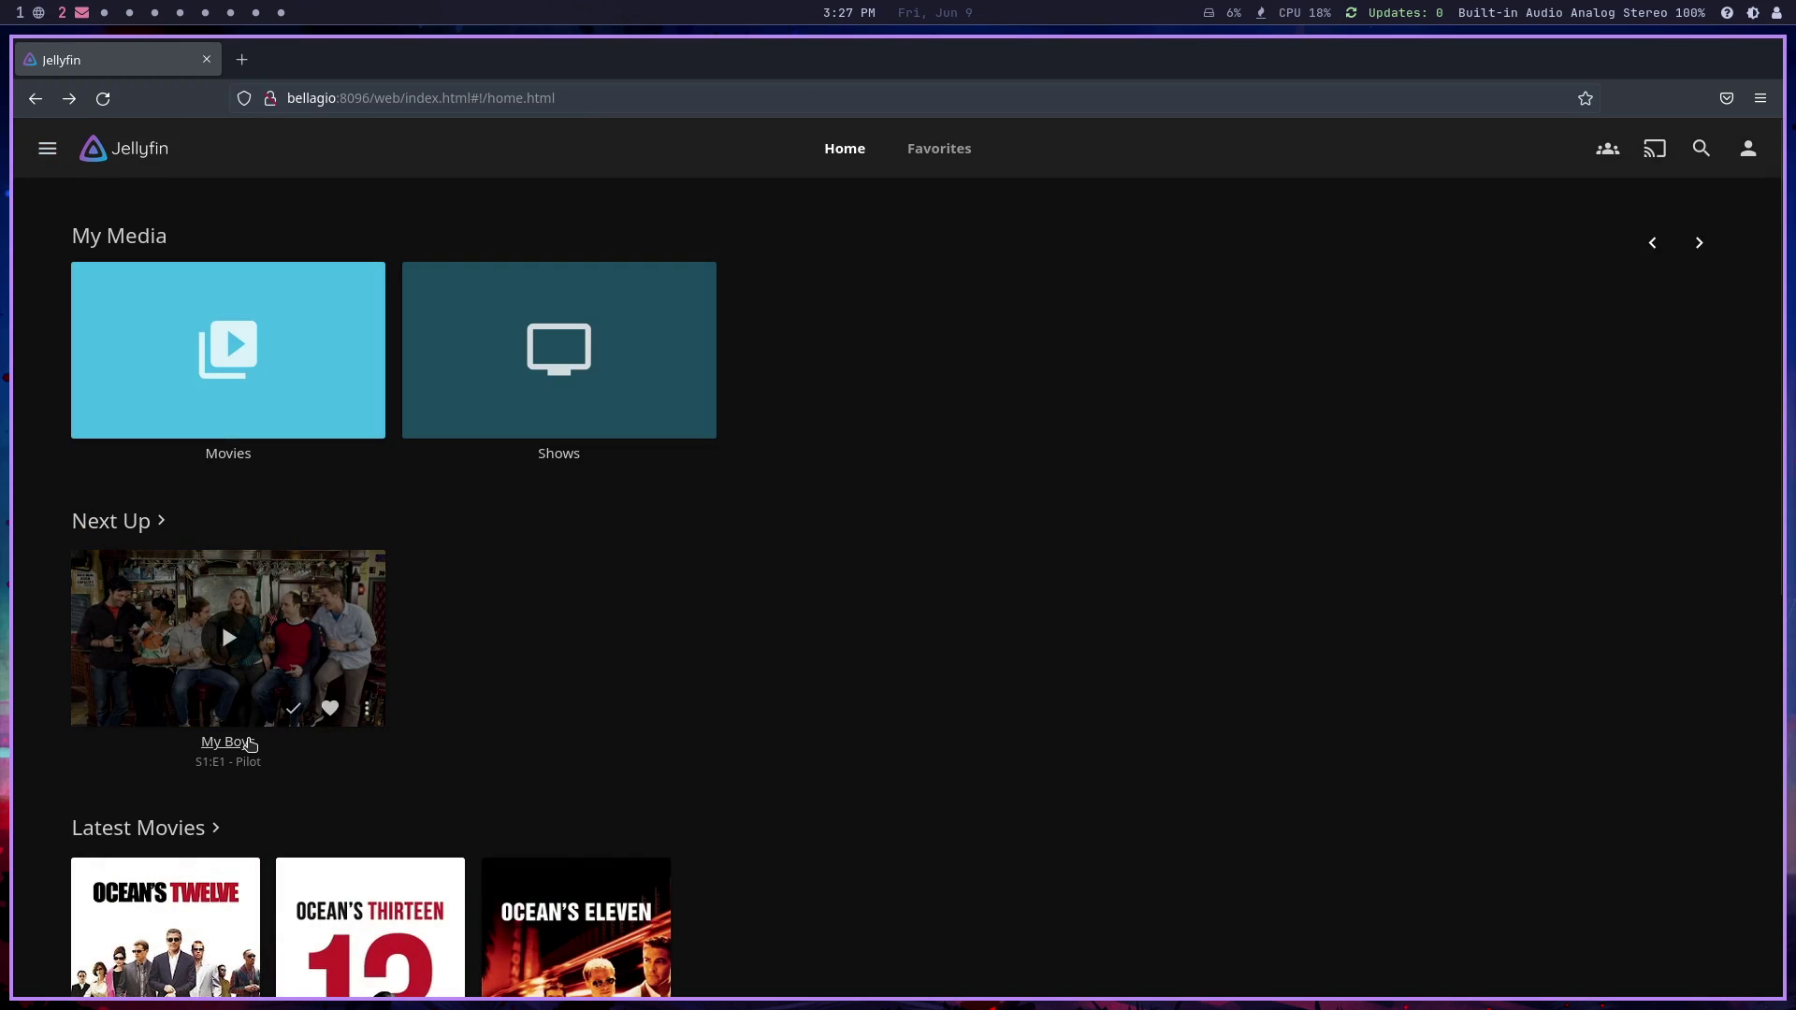
# Browse My Boys and its Season 1 episodes, return to the series page, and open the side menu
pyautogui.click(247, 743)
pyautogui.scroll(-7, 665, 602)
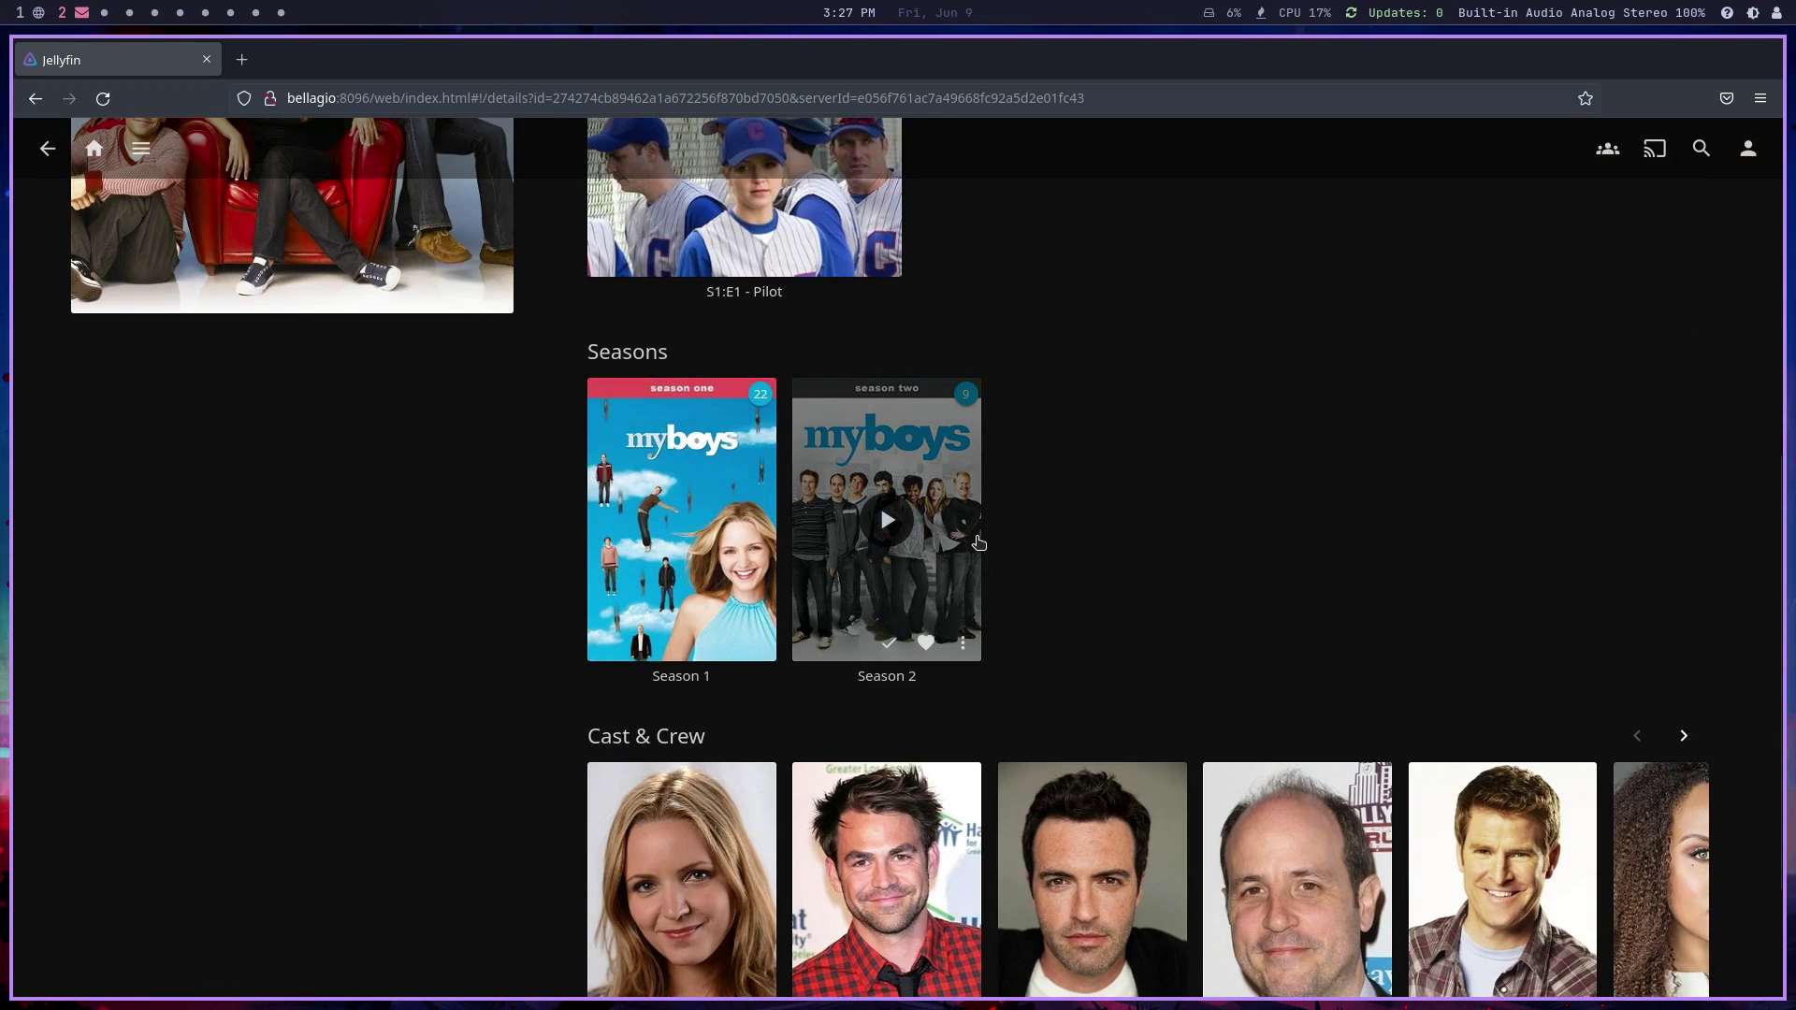
pyautogui.click(699, 680)
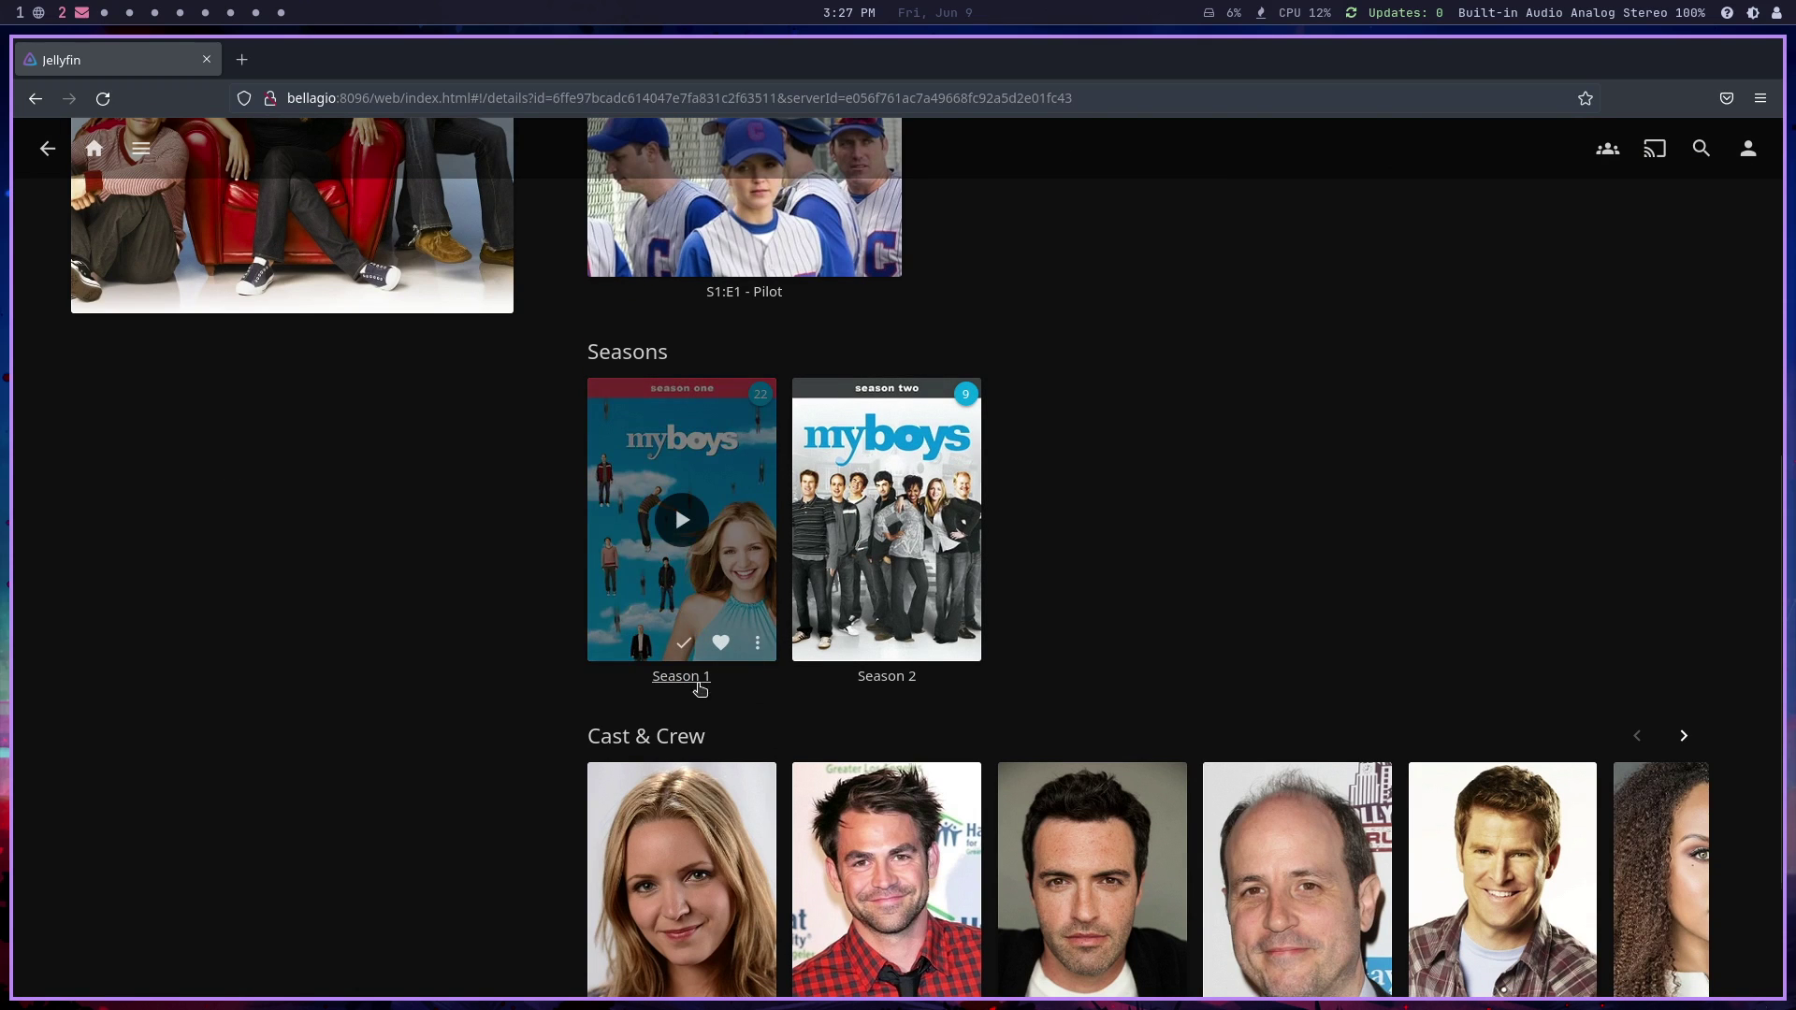
pyautogui.scroll(-3, 779, 670)
pyautogui.scroll(-20, 779, 670)
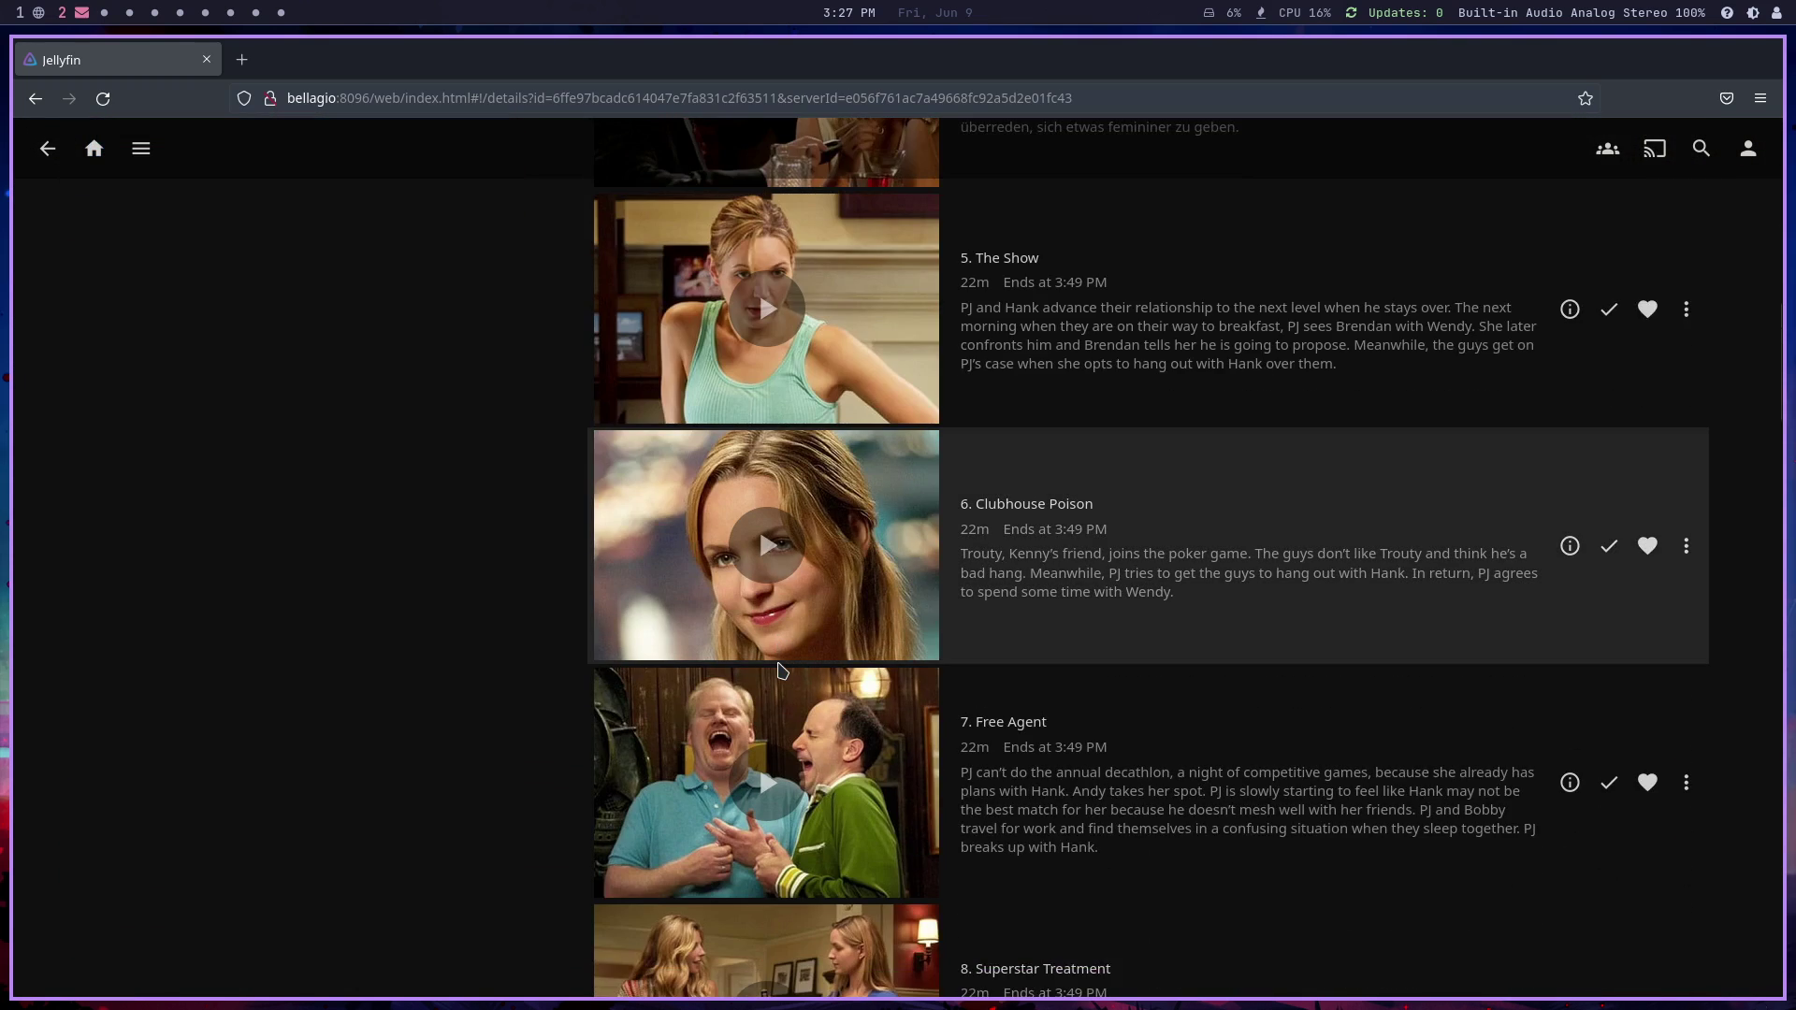
pyautogui.scroll(-5, 782, 669)
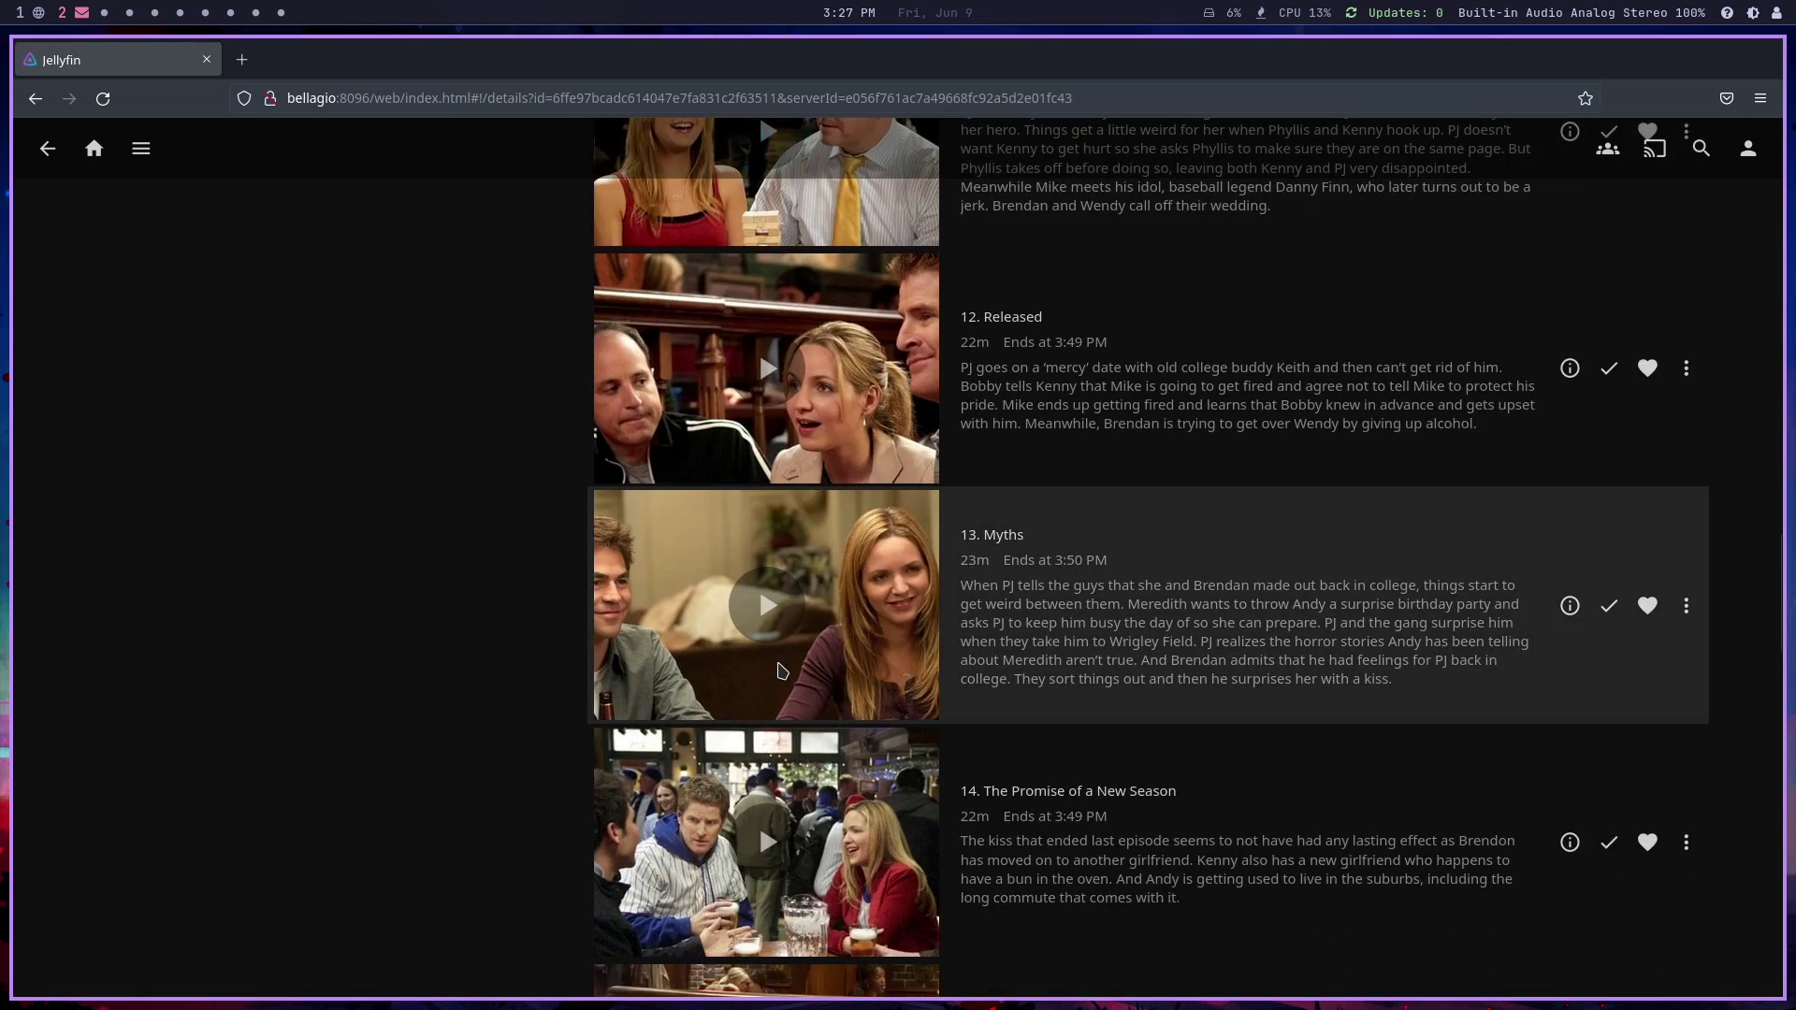
pyautogui.scroll(20, 782, 670)
pyautogui.scroll(7, 782, 670)
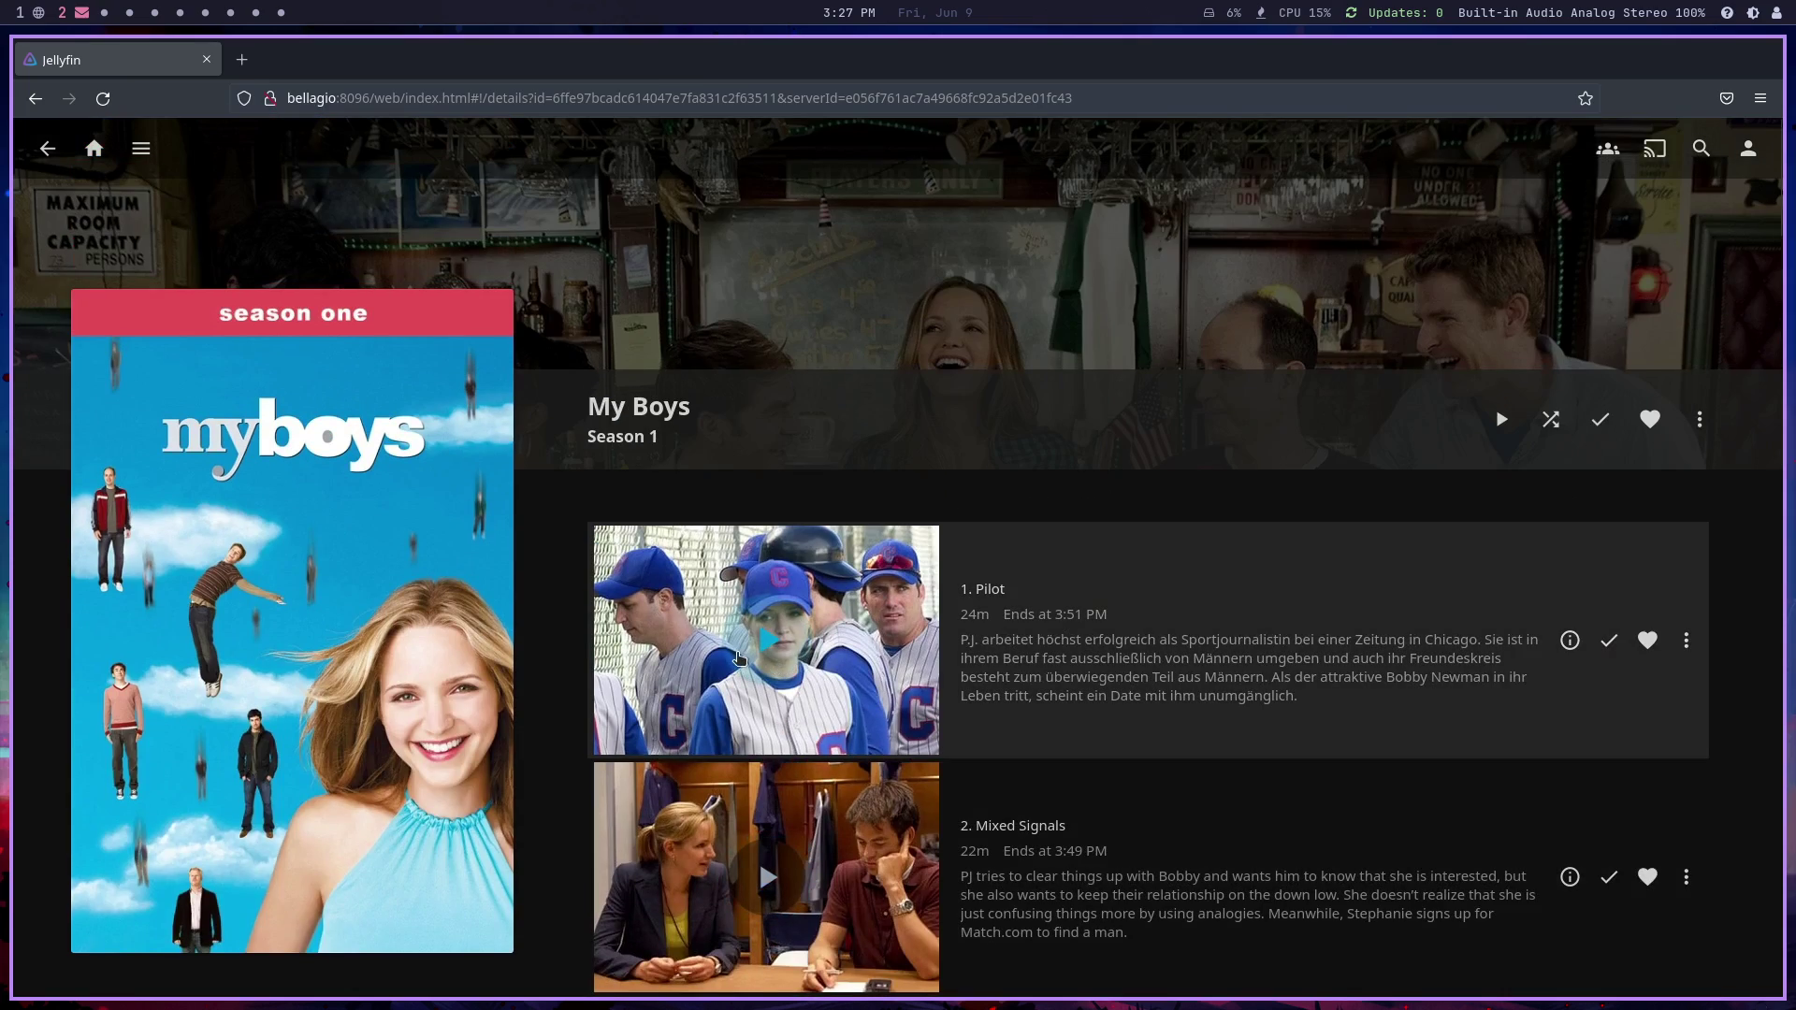
pyautogui.click(49, 149)
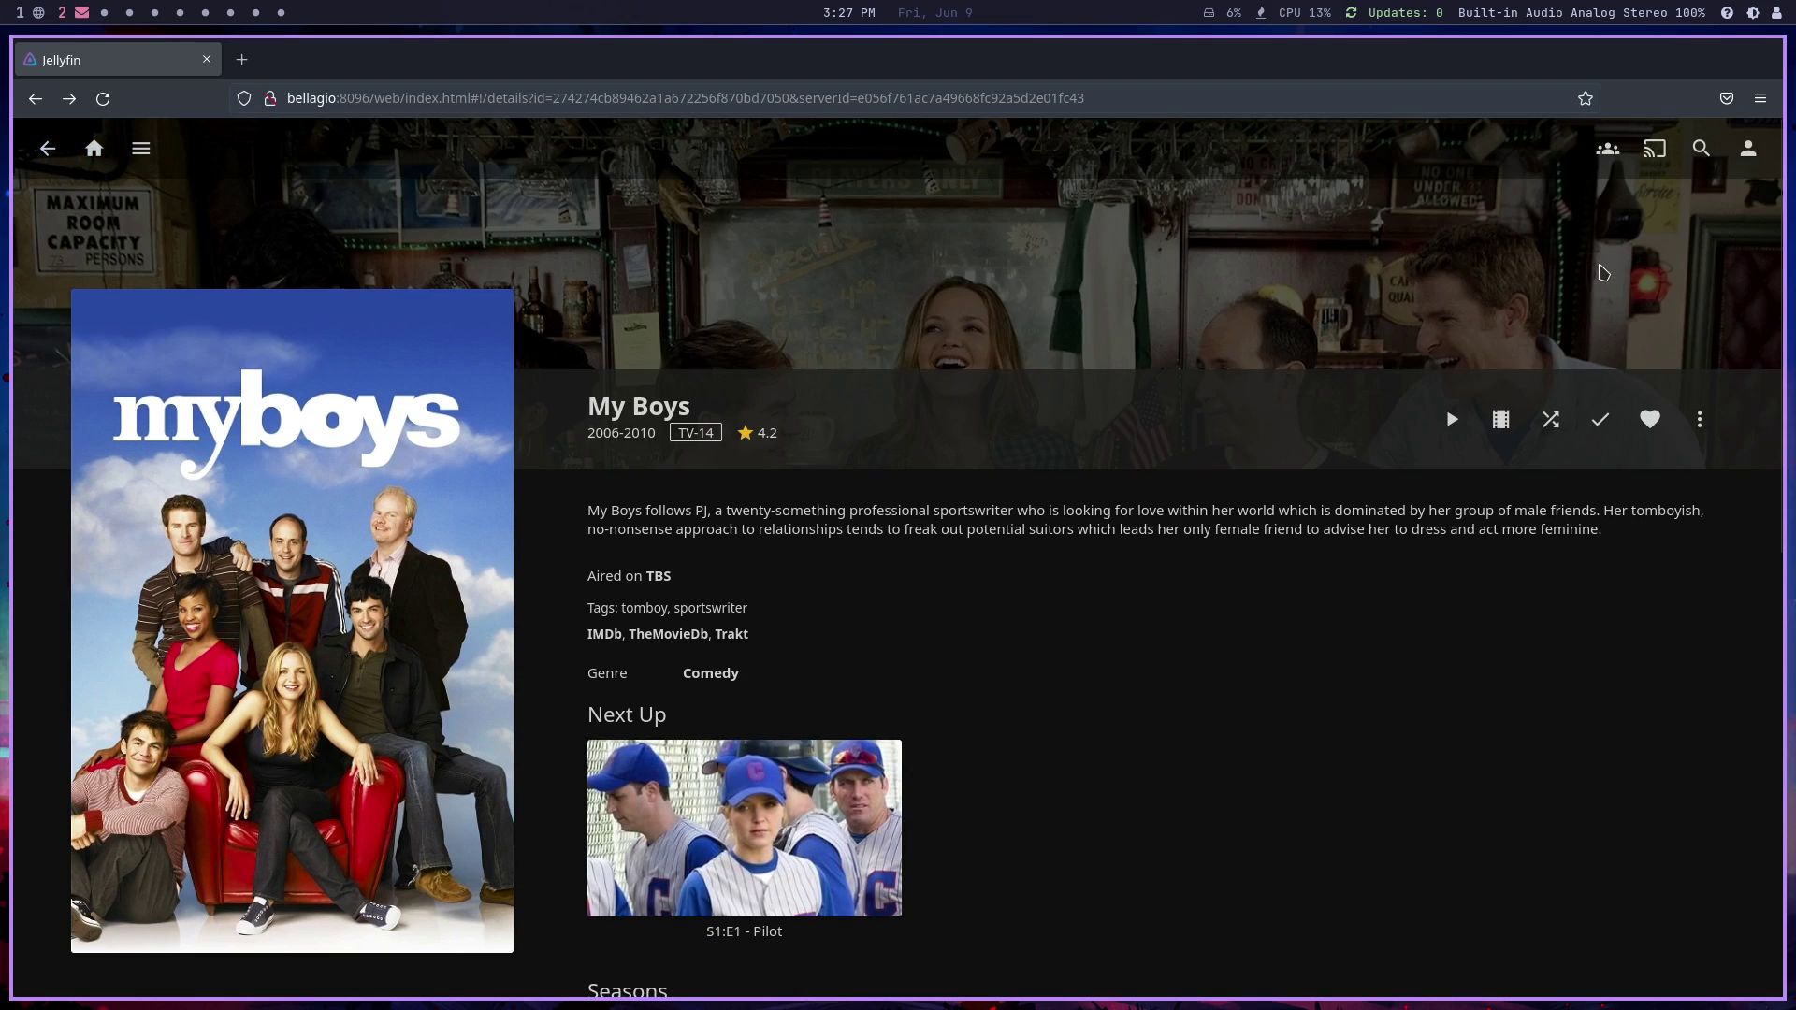
pyautogui.click(152, 159)
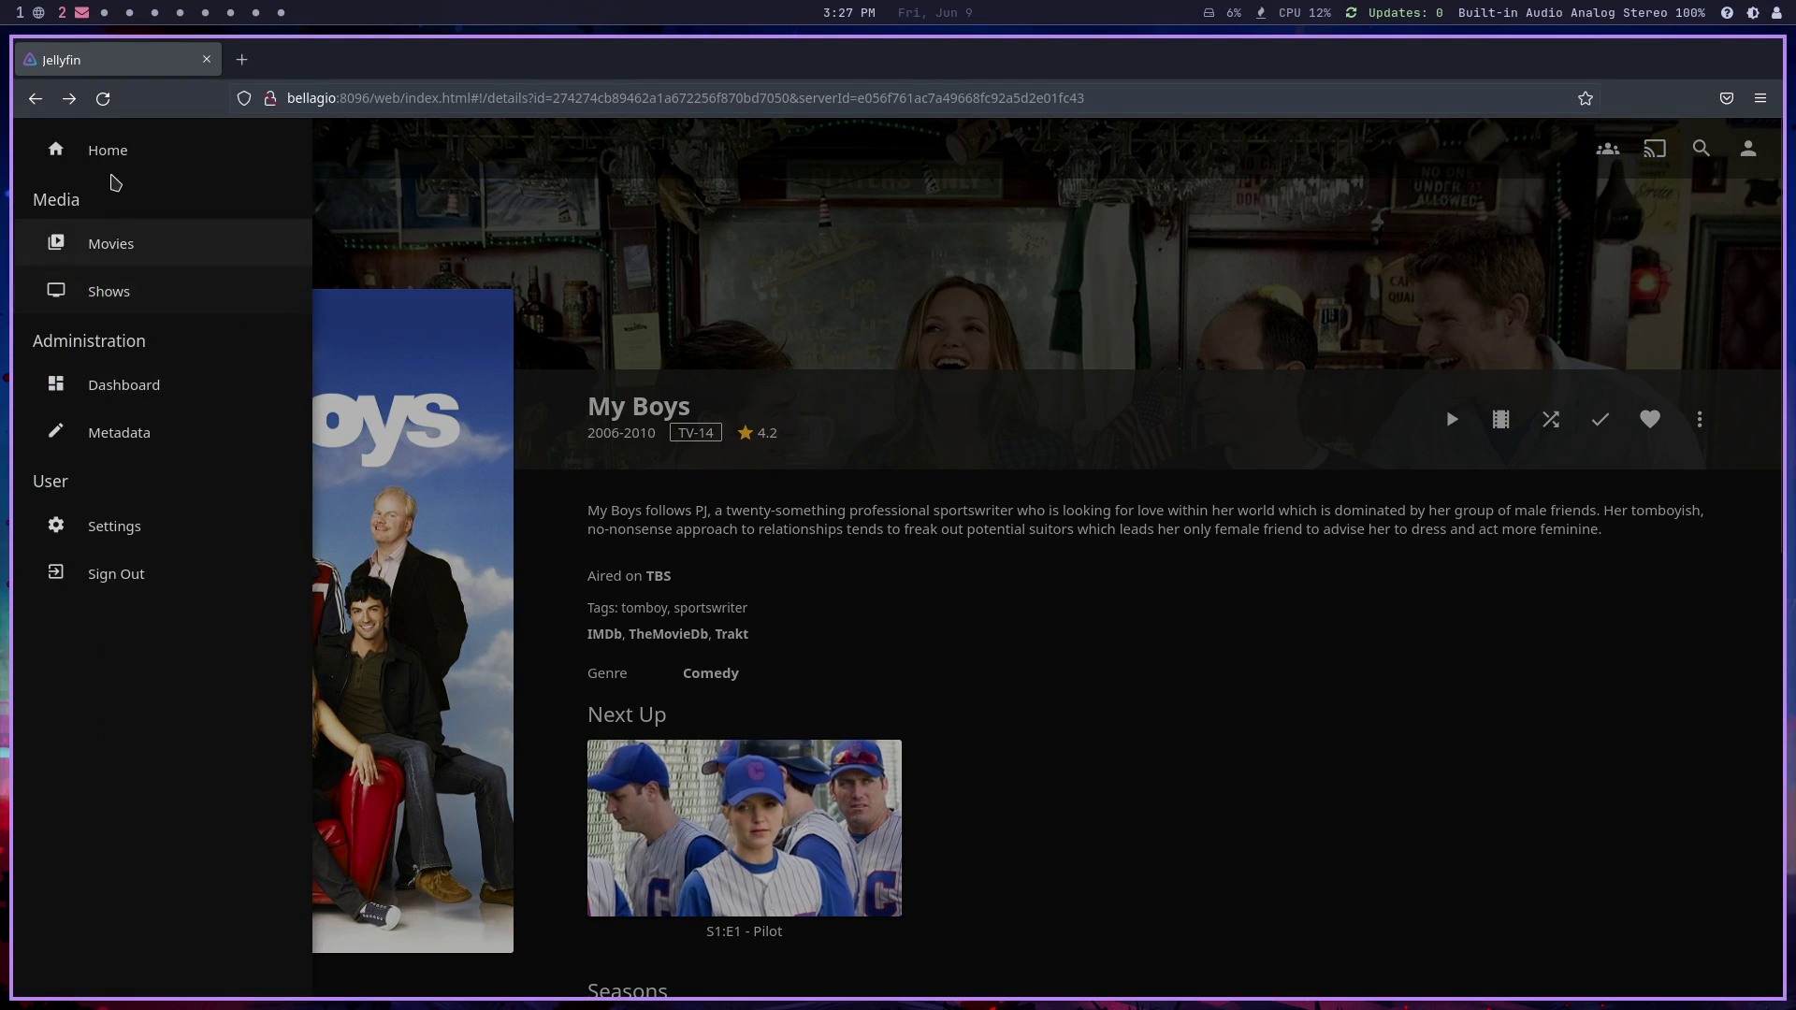
# Open the Dashboard under Administration from the navigation menu, after a brief stop in user settings
pyautogui.click(117, 540)
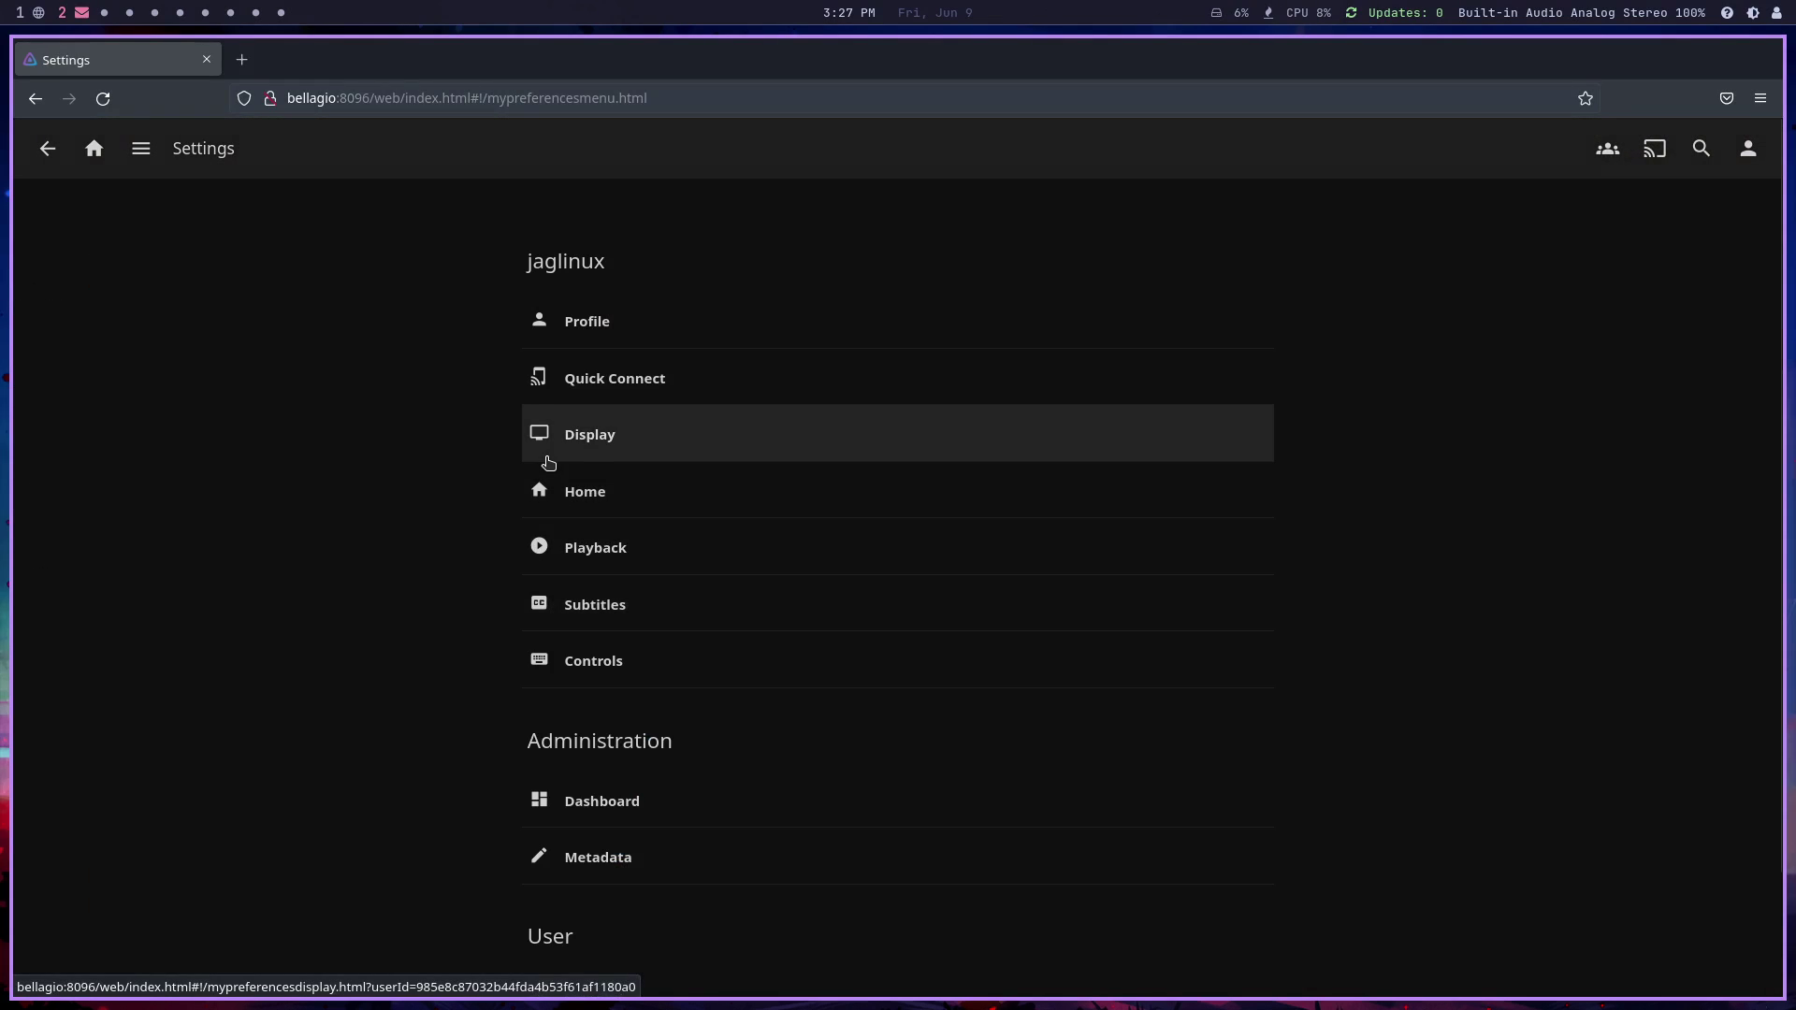
pyautogui.scroll(2, 650, 516)
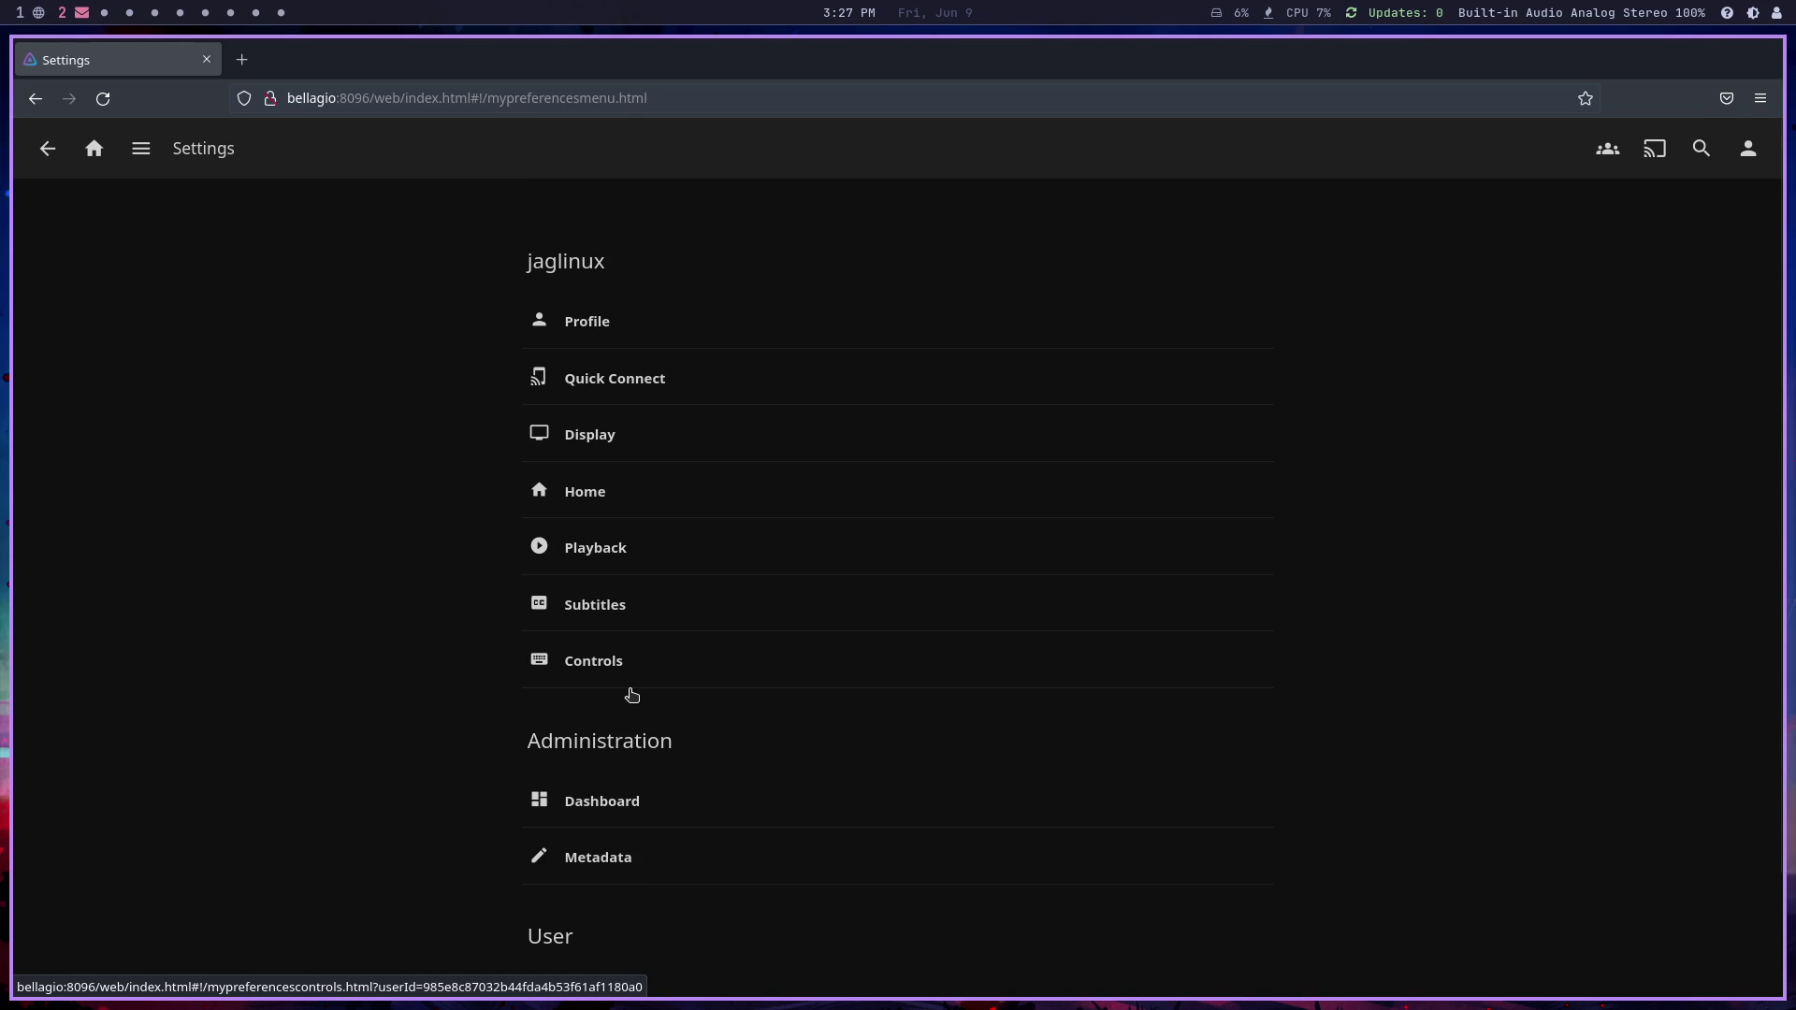
pyautogui.click(148, 153)
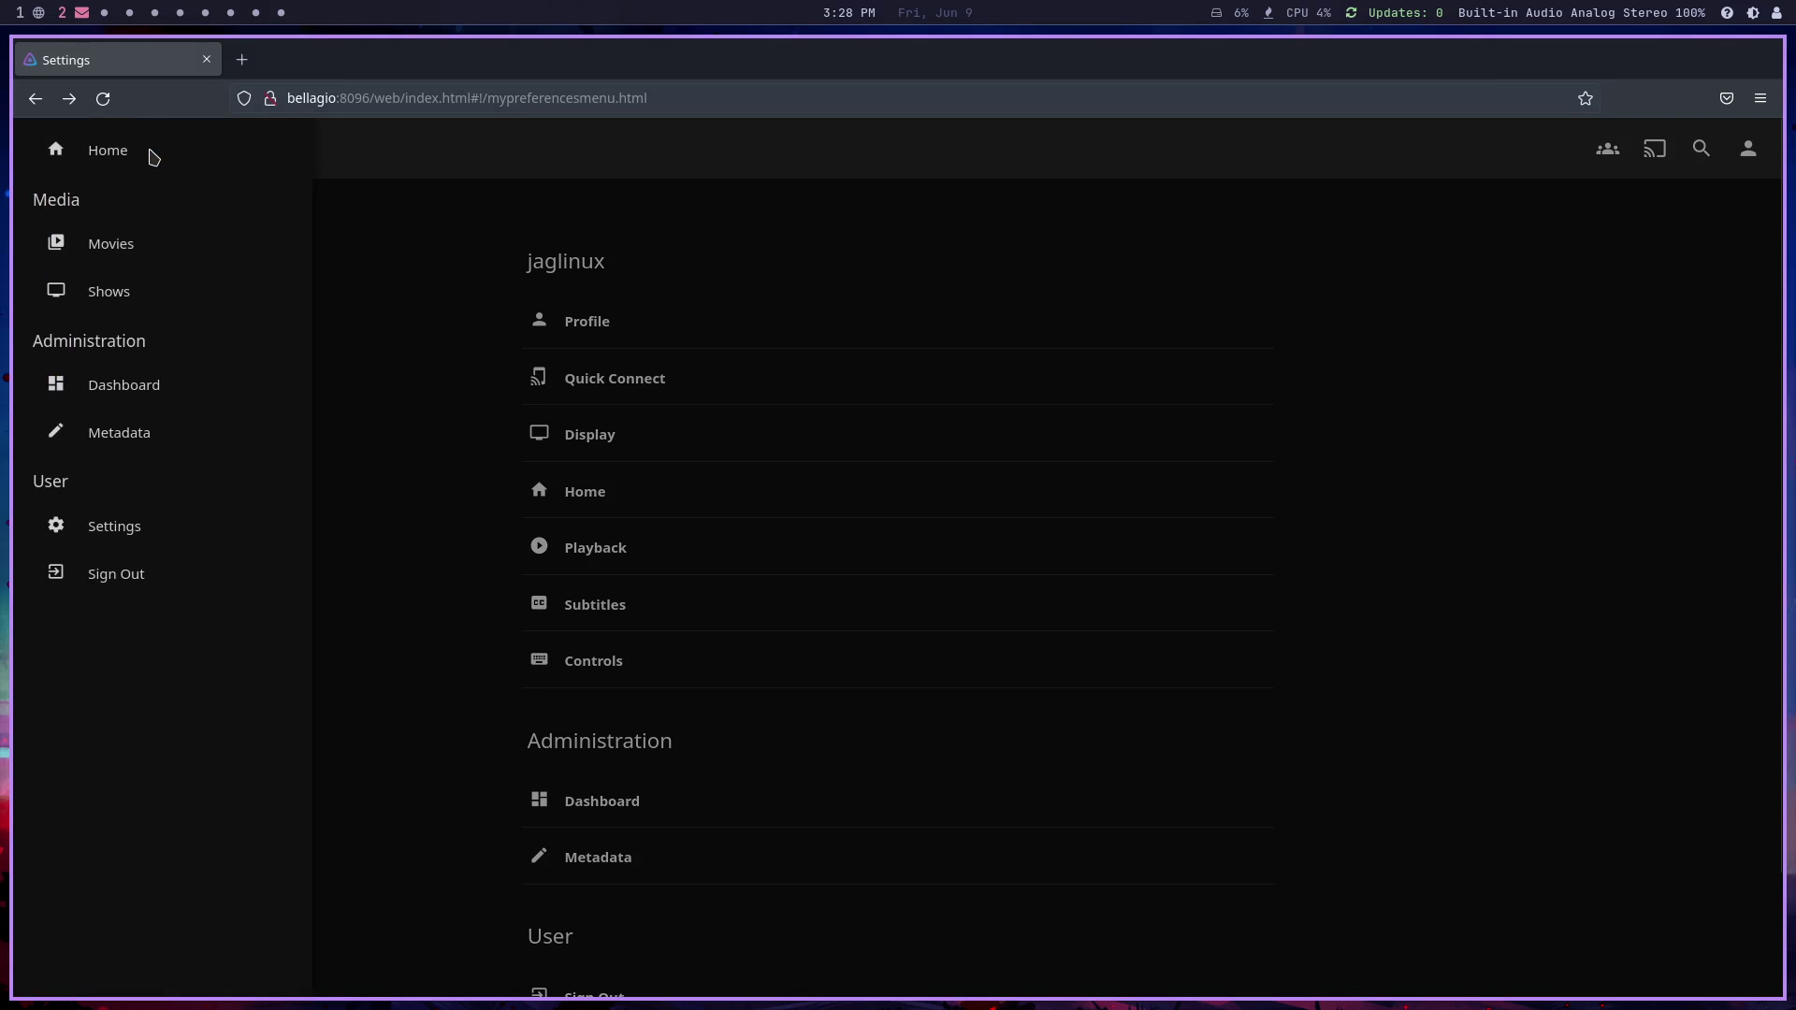
pyautogui.click(130, 399)
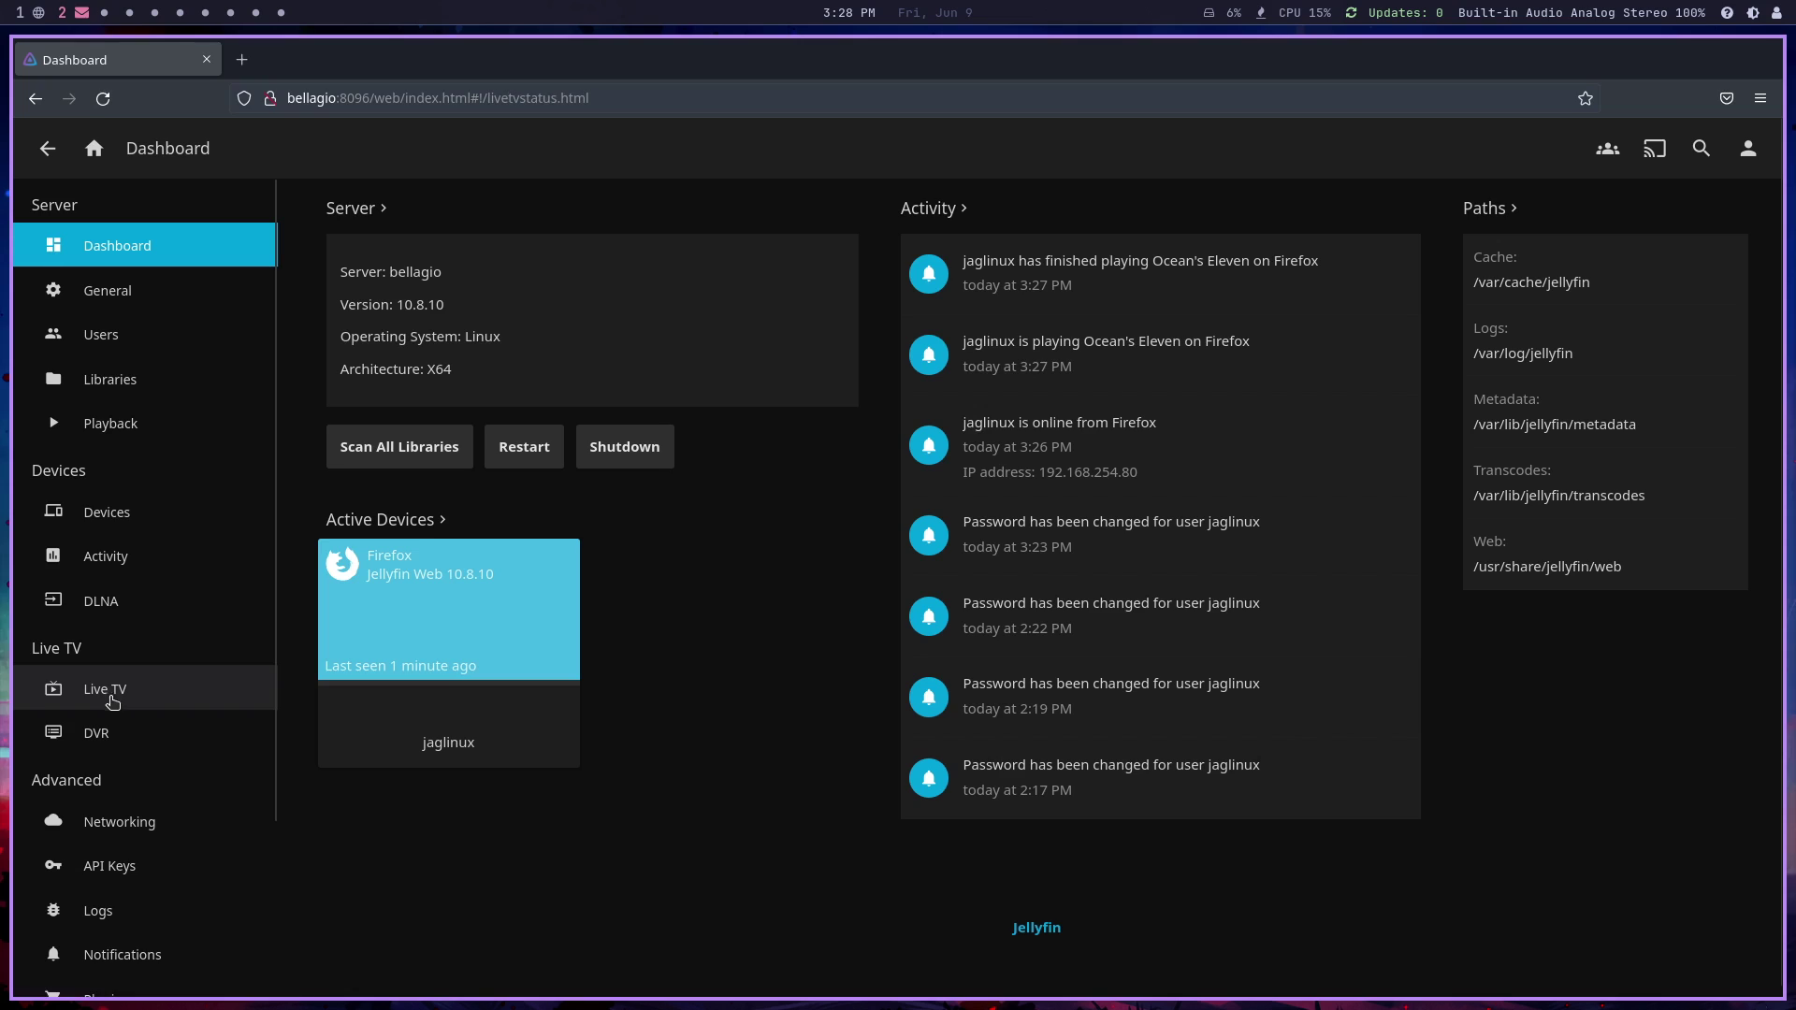
# Detect and save the HDHomeRun FLEX 4K tuner at 192.168.254.67 as a Live TV tuner device
pyautogui.click(106, 692)
pyautogui.click(488, 234)
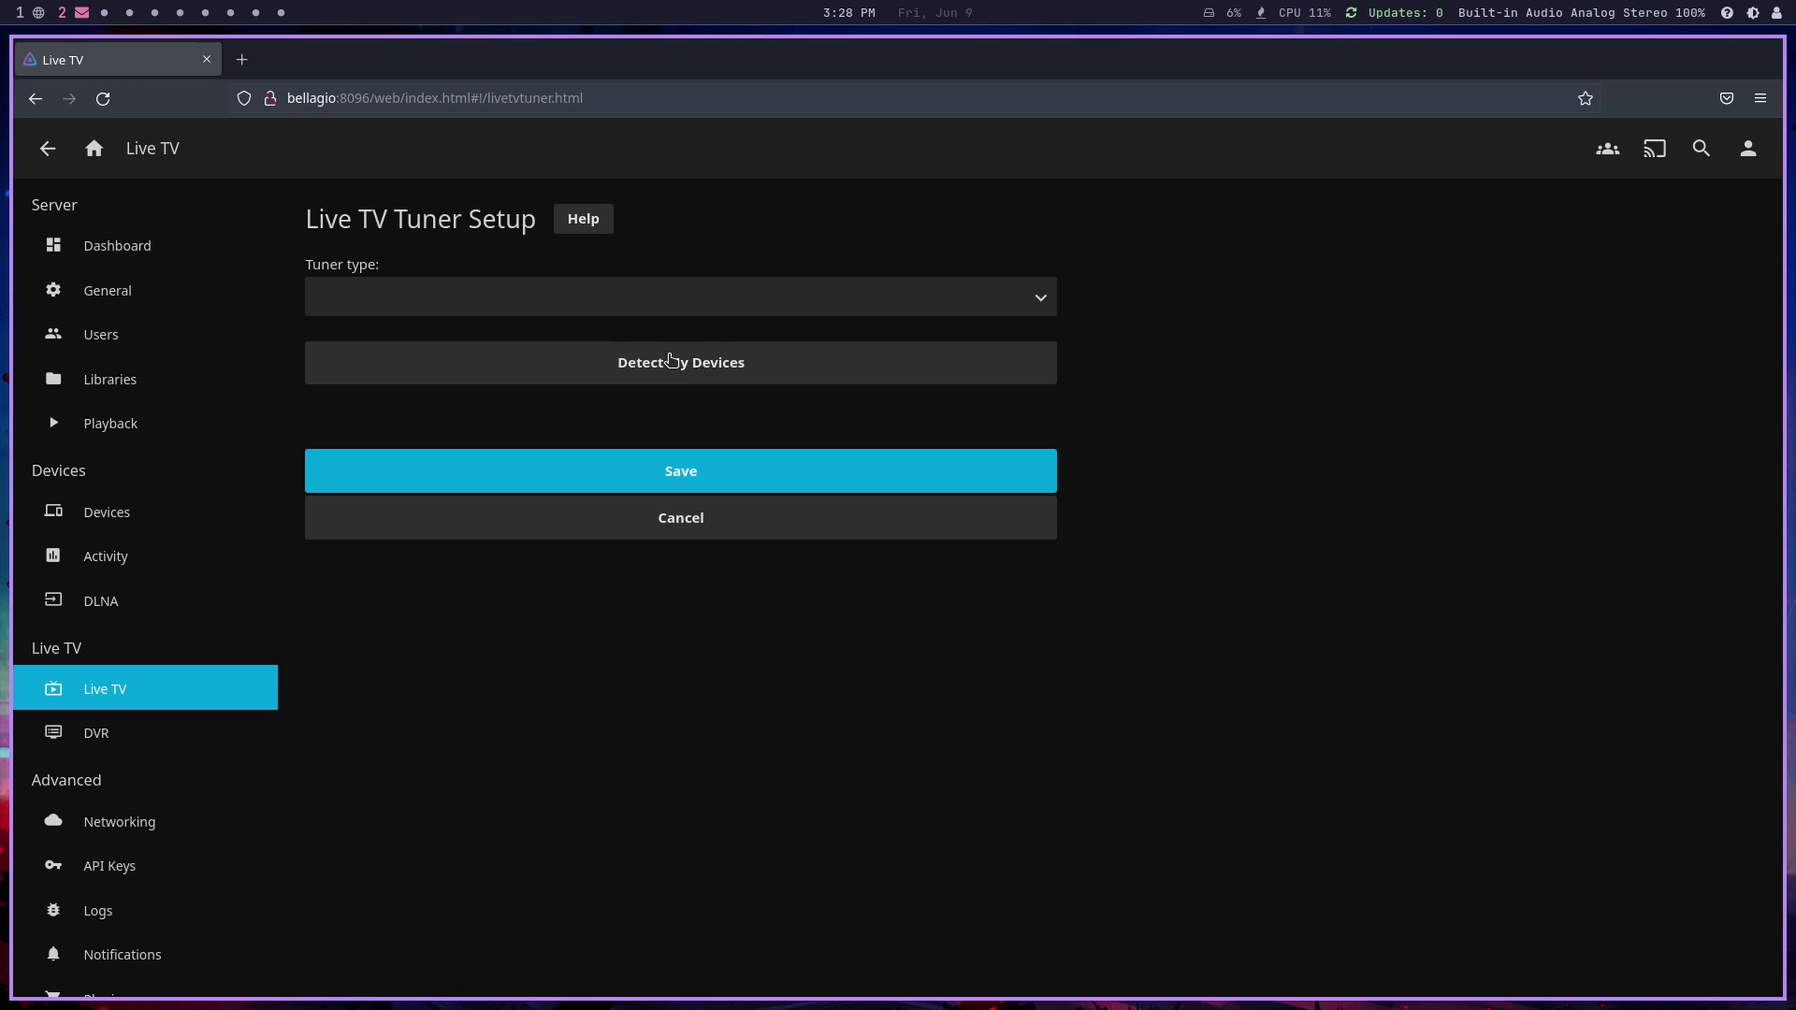
pyautogui.click(672, 362)
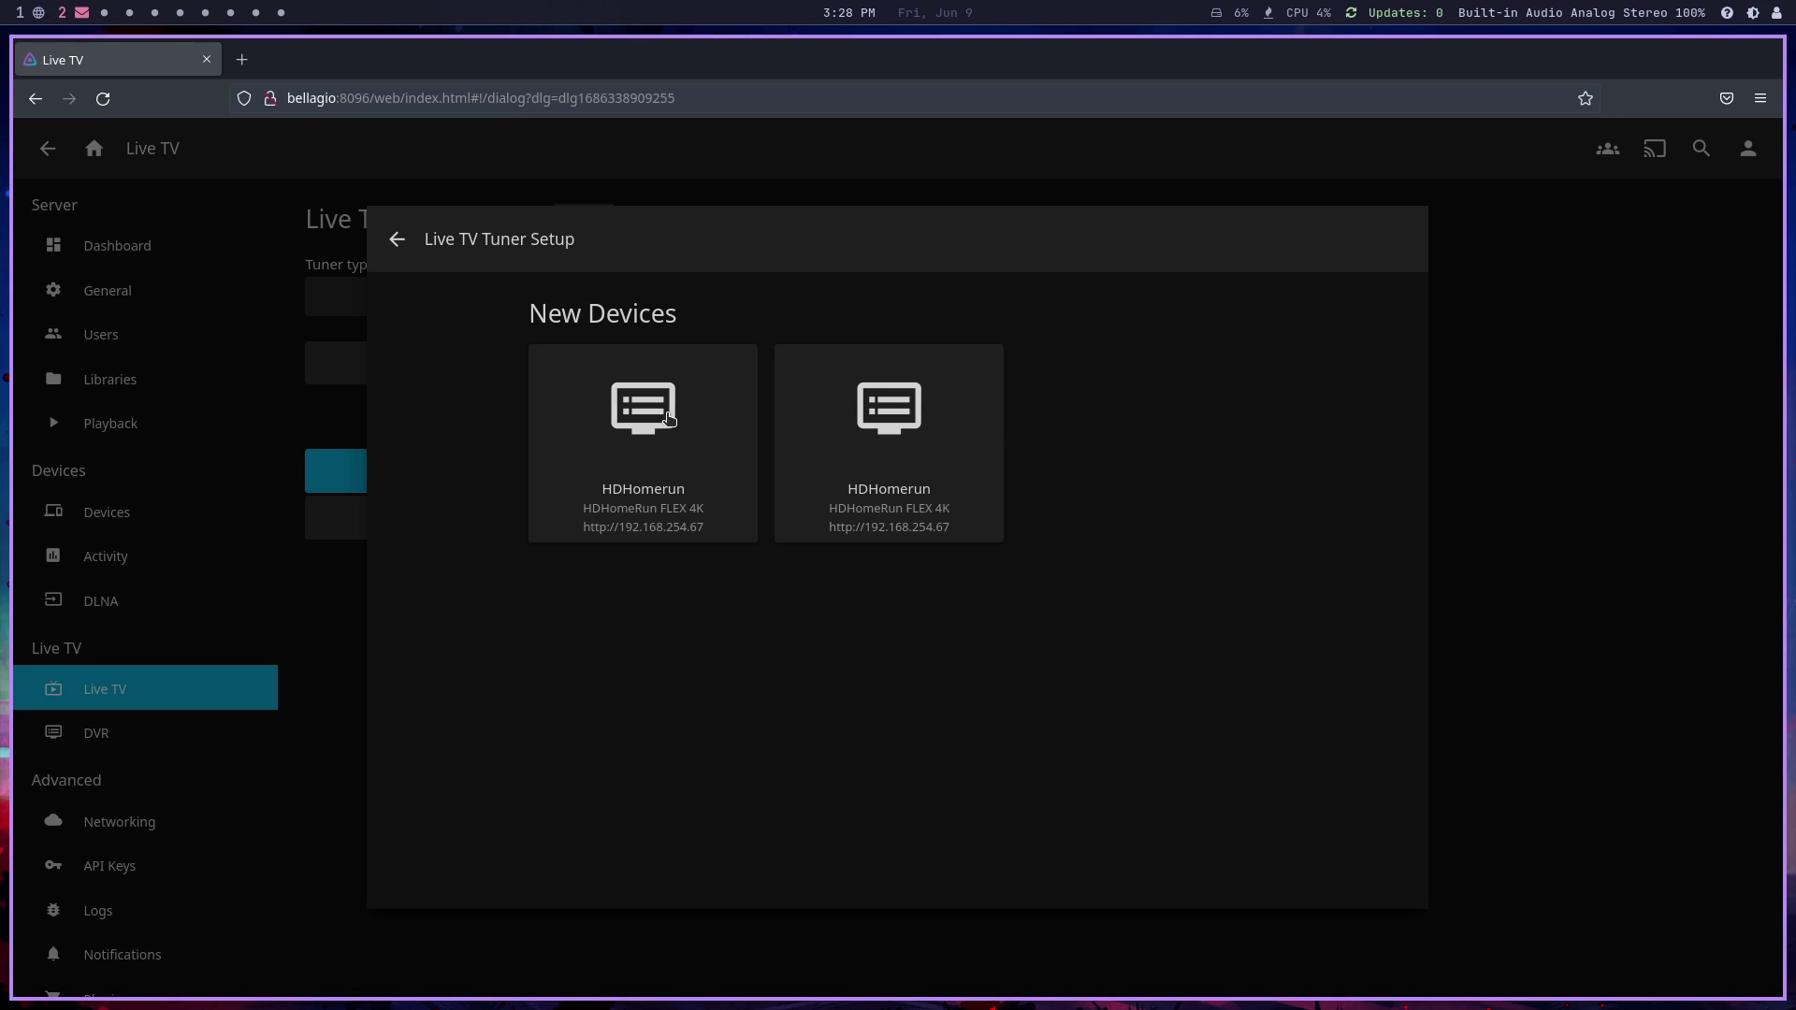
pyautogui.click(668, 418)
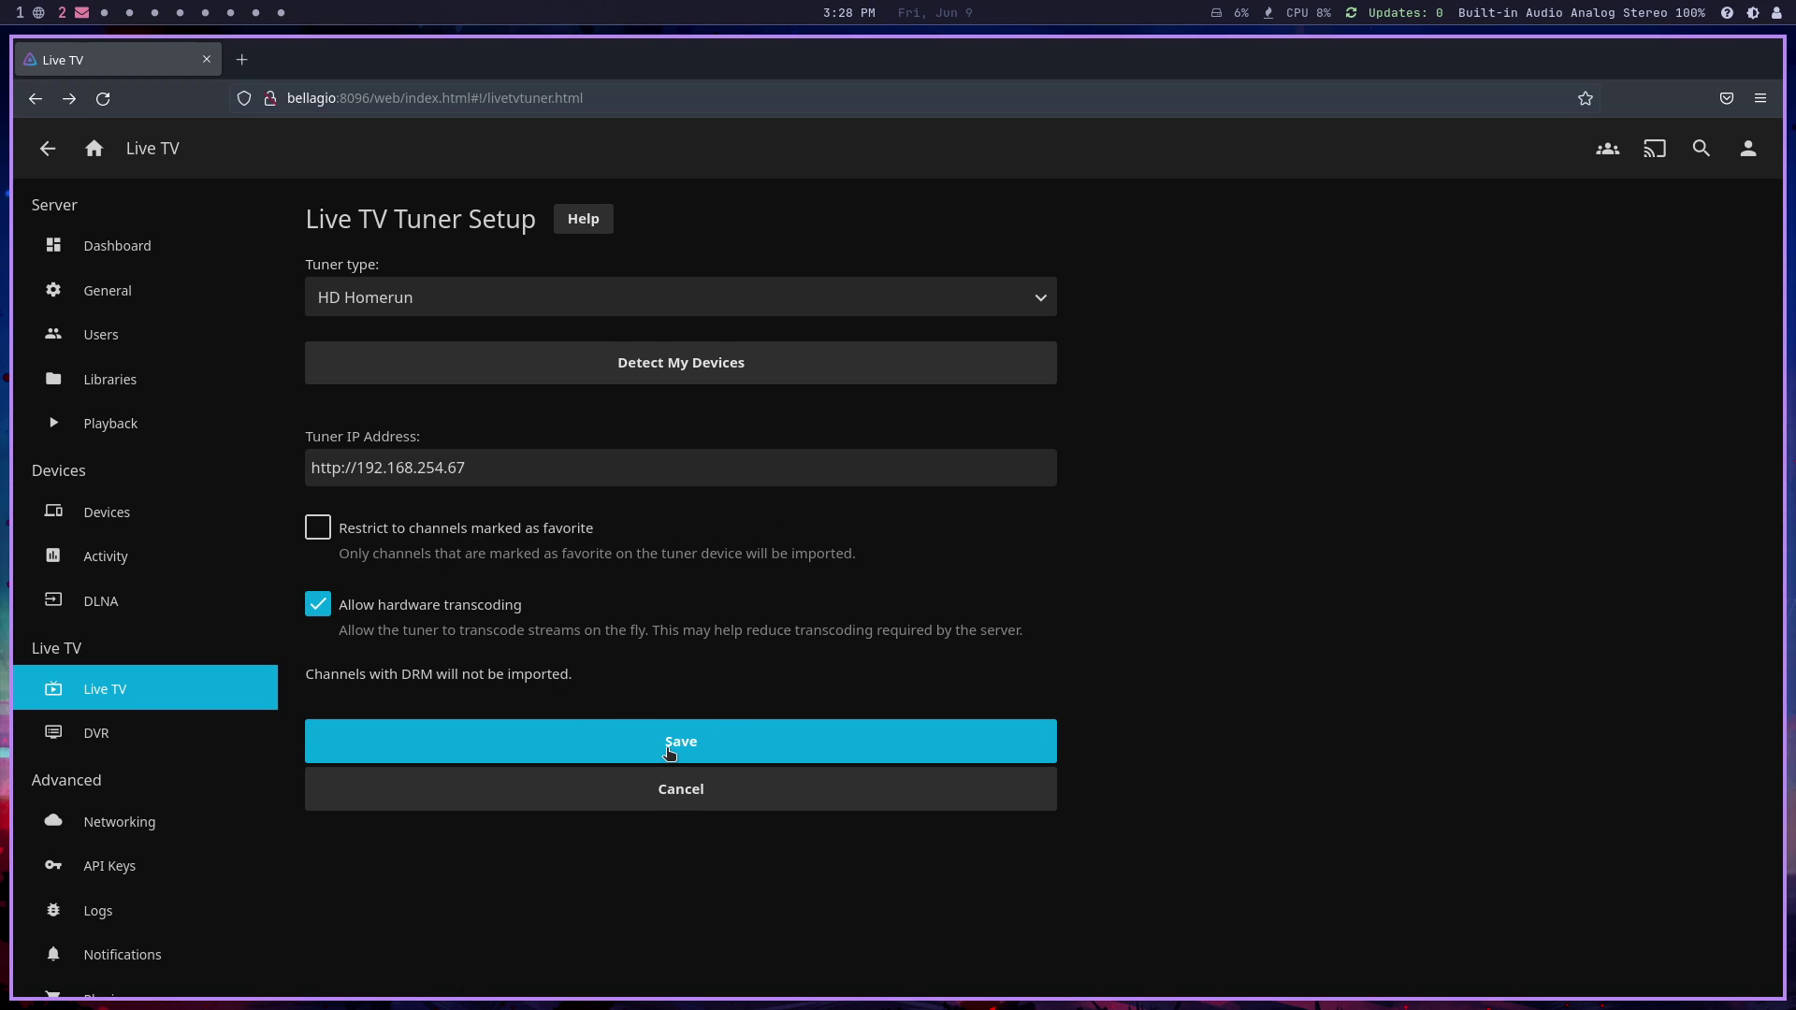
pyautogui.click(676, 745)
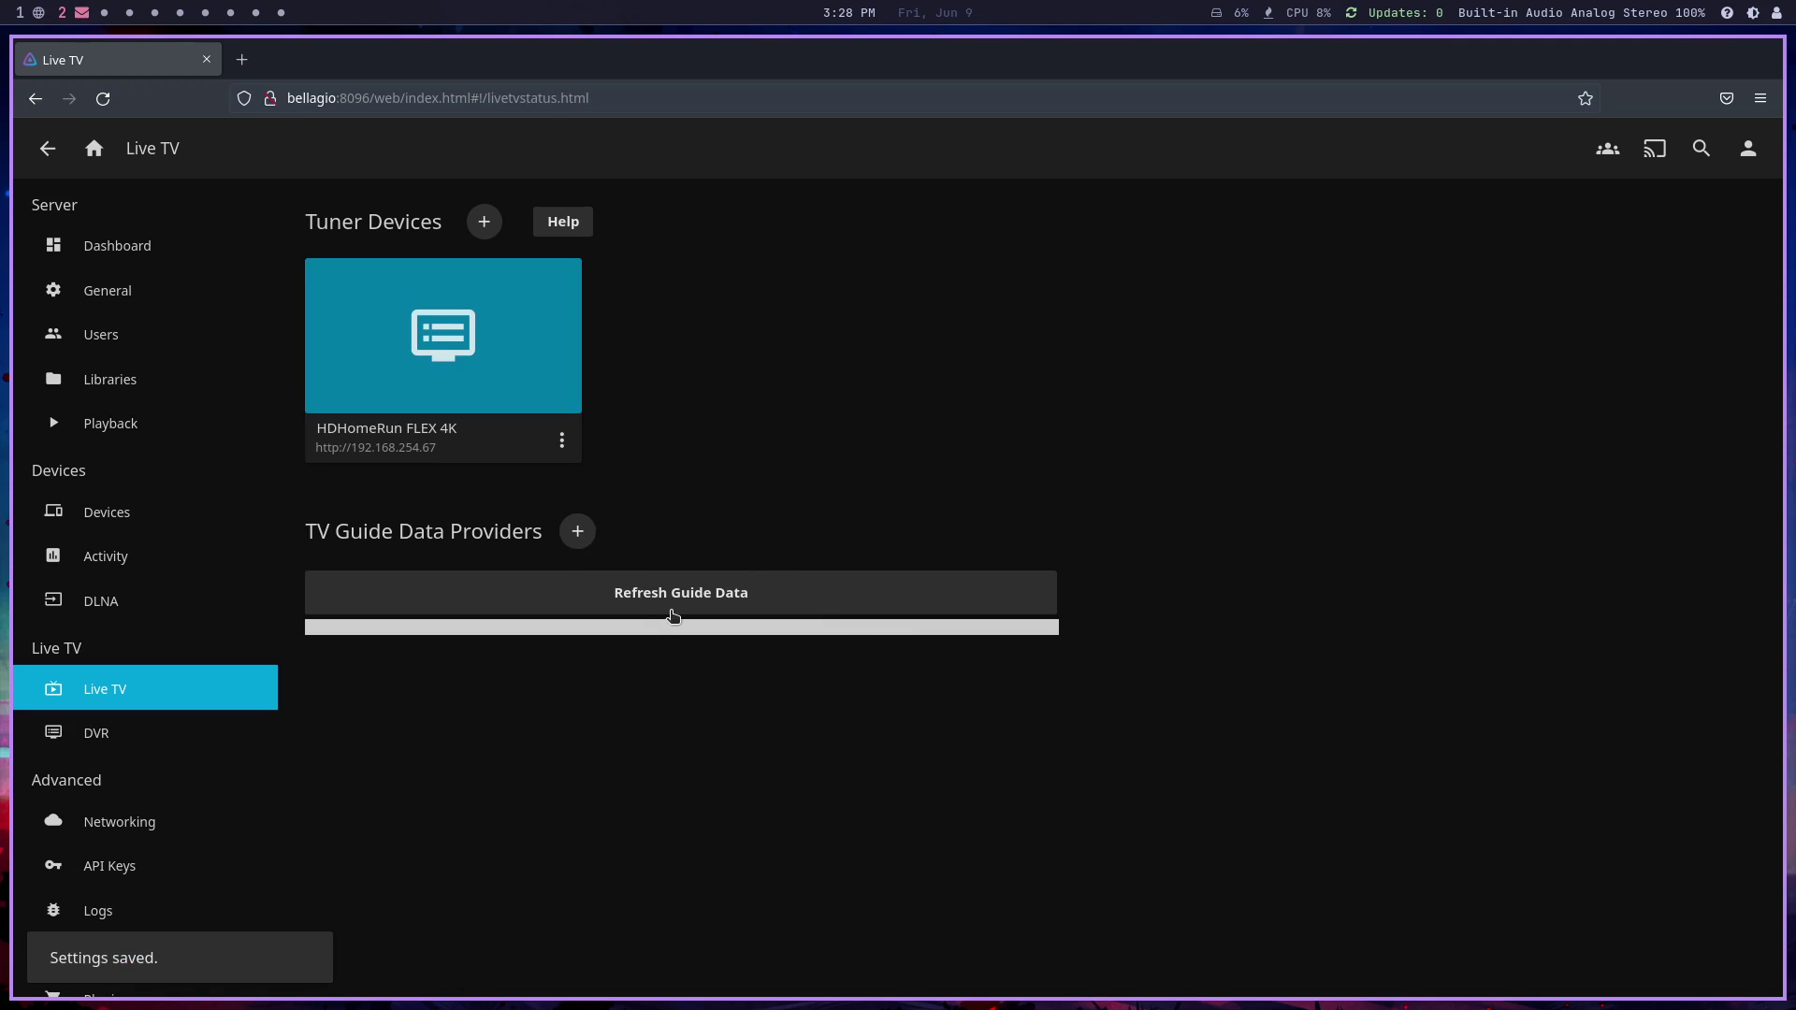
# Refresh the TV guide data and look over the guide data providers list
pyautogui.click(670, 614)
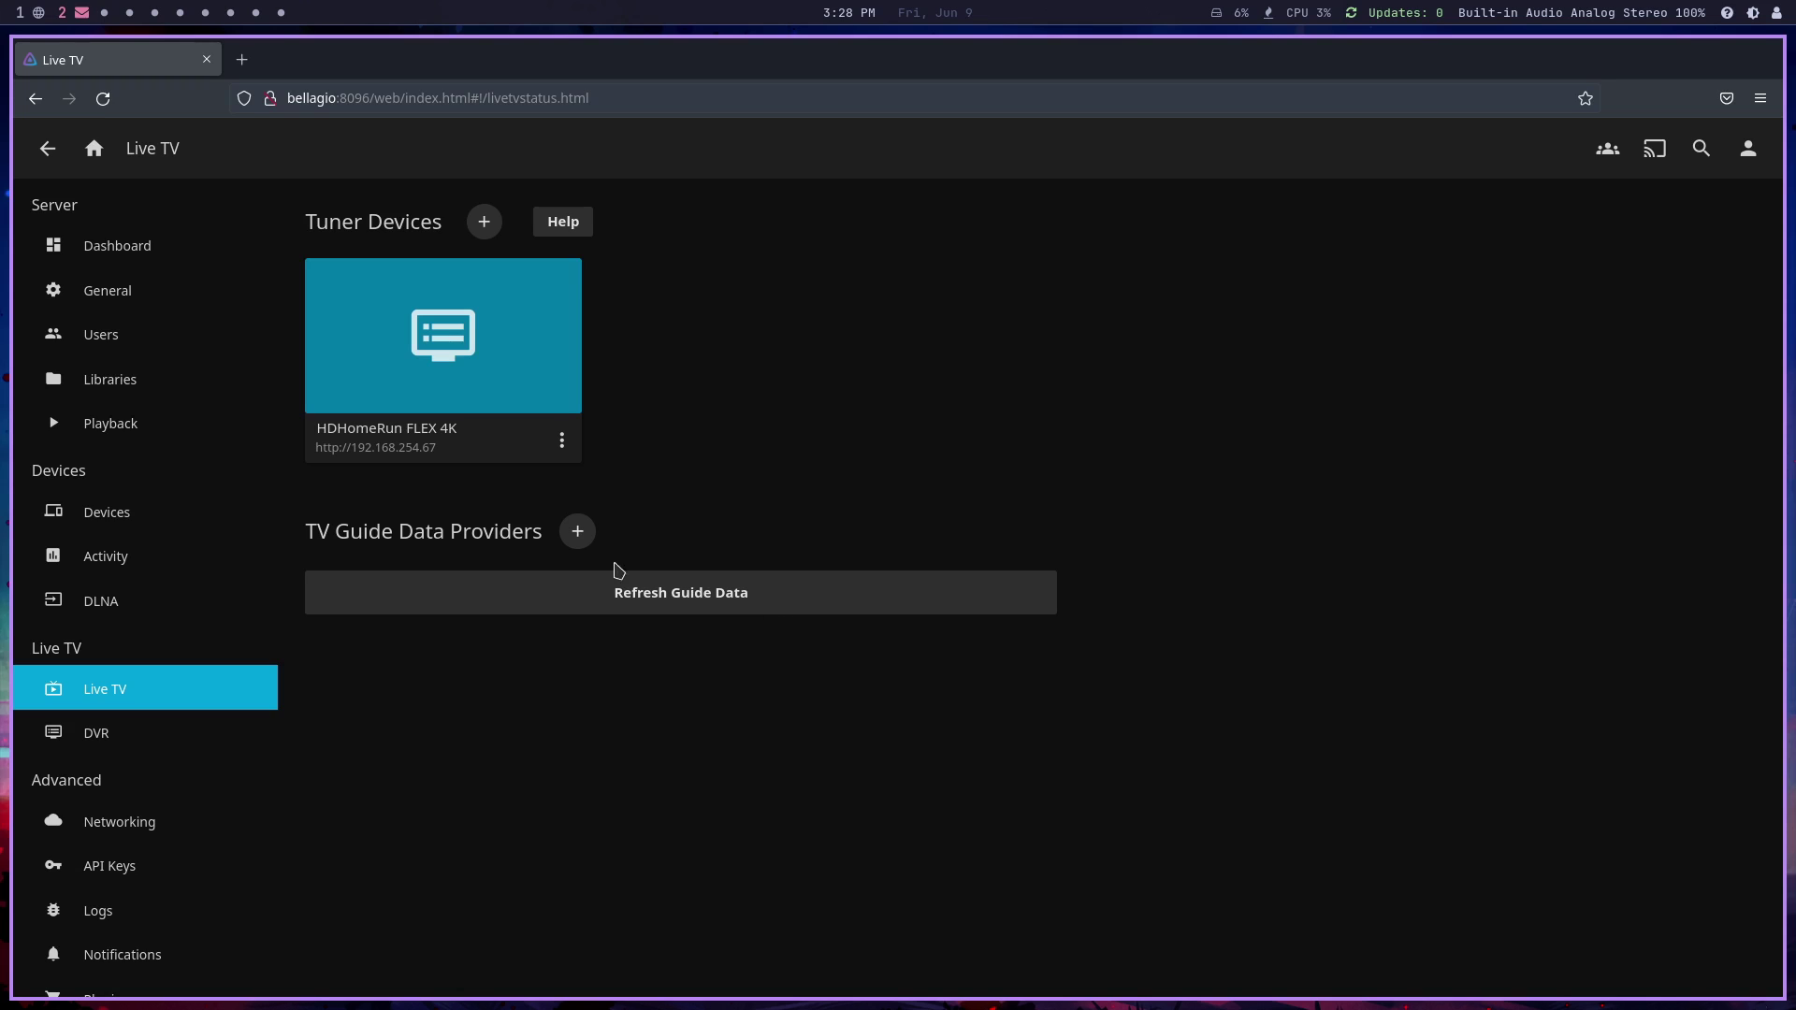
pyautogui.click(580, 533)
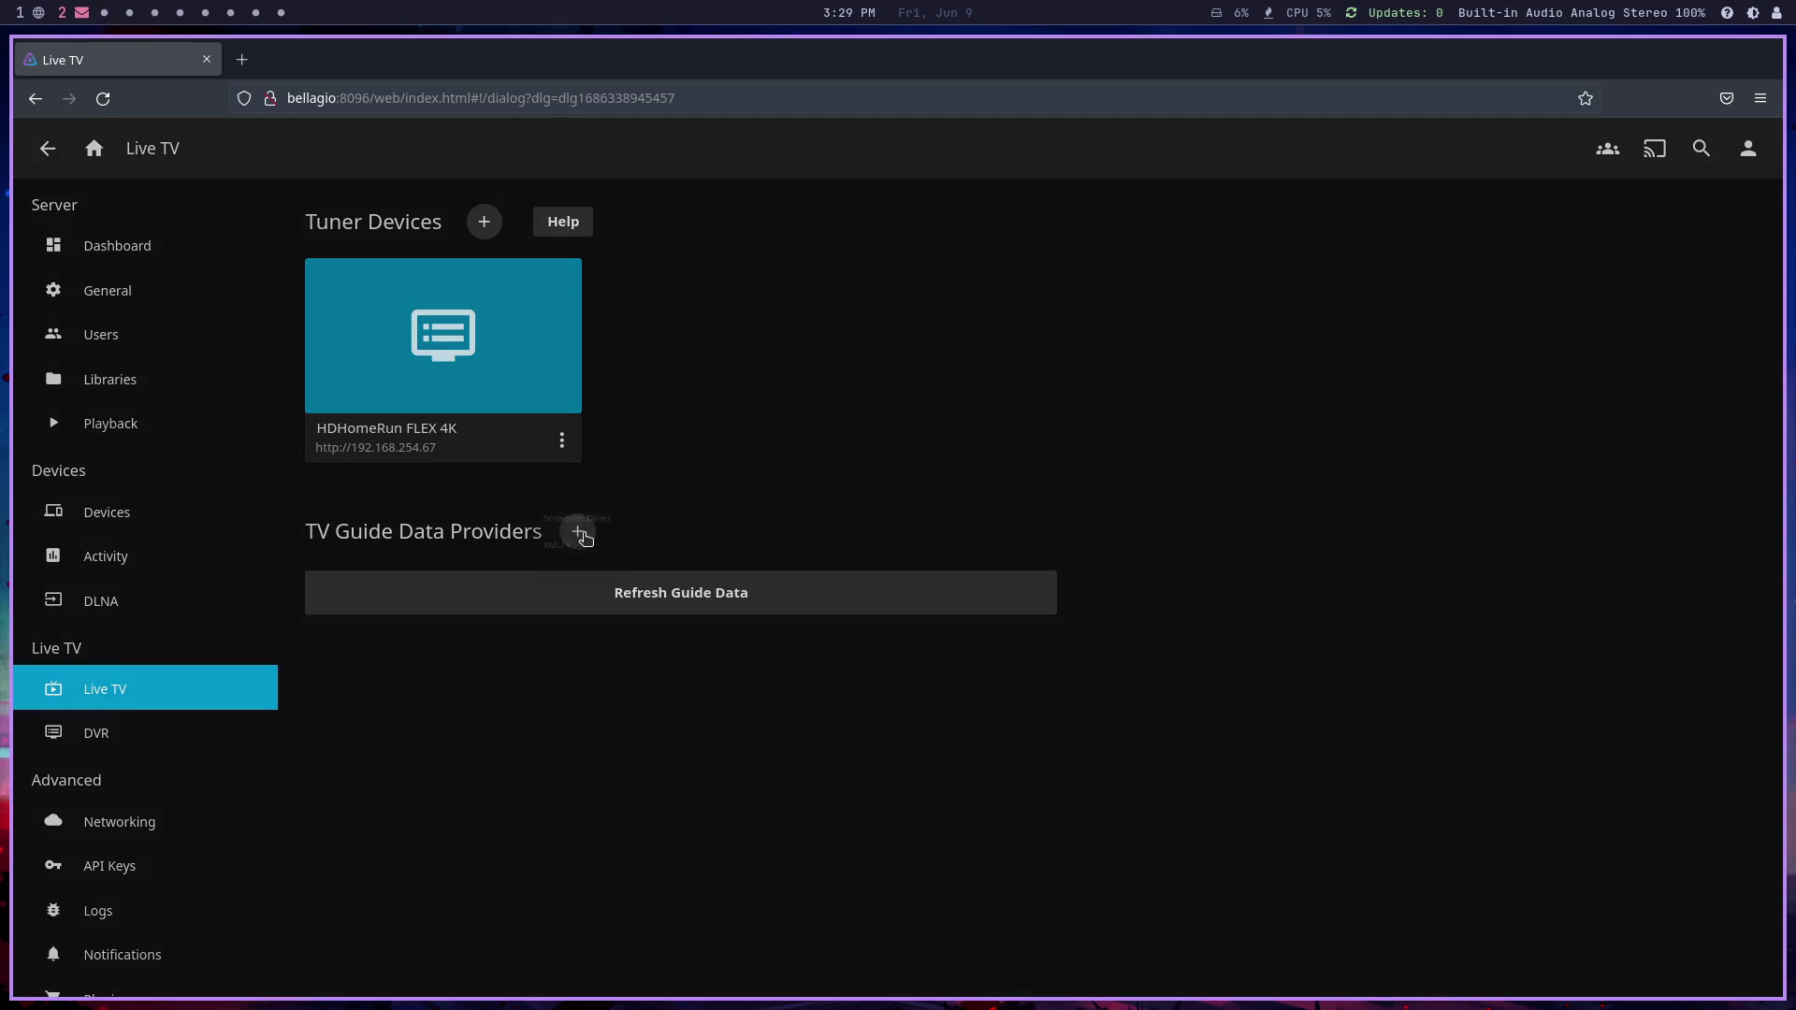
pyautogui.click(787, 507)
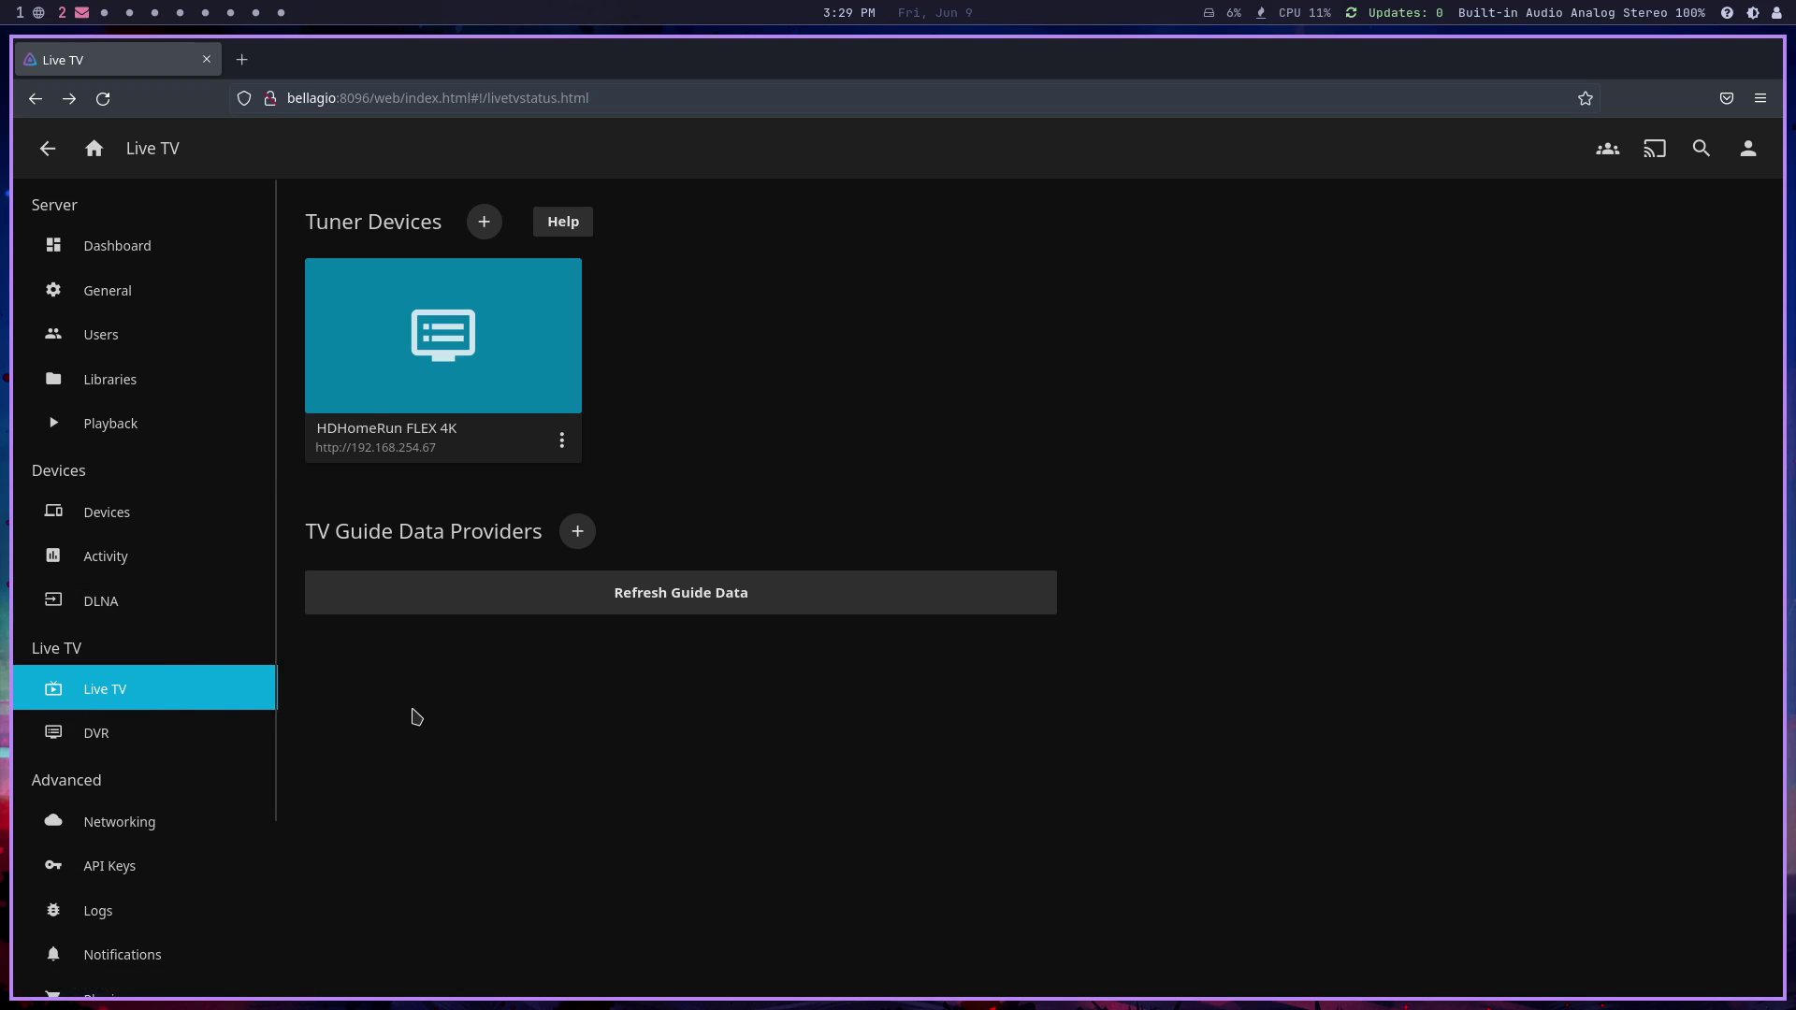
# Return to the home page and open the new Live TV library
pyautogui.click(46, 150)
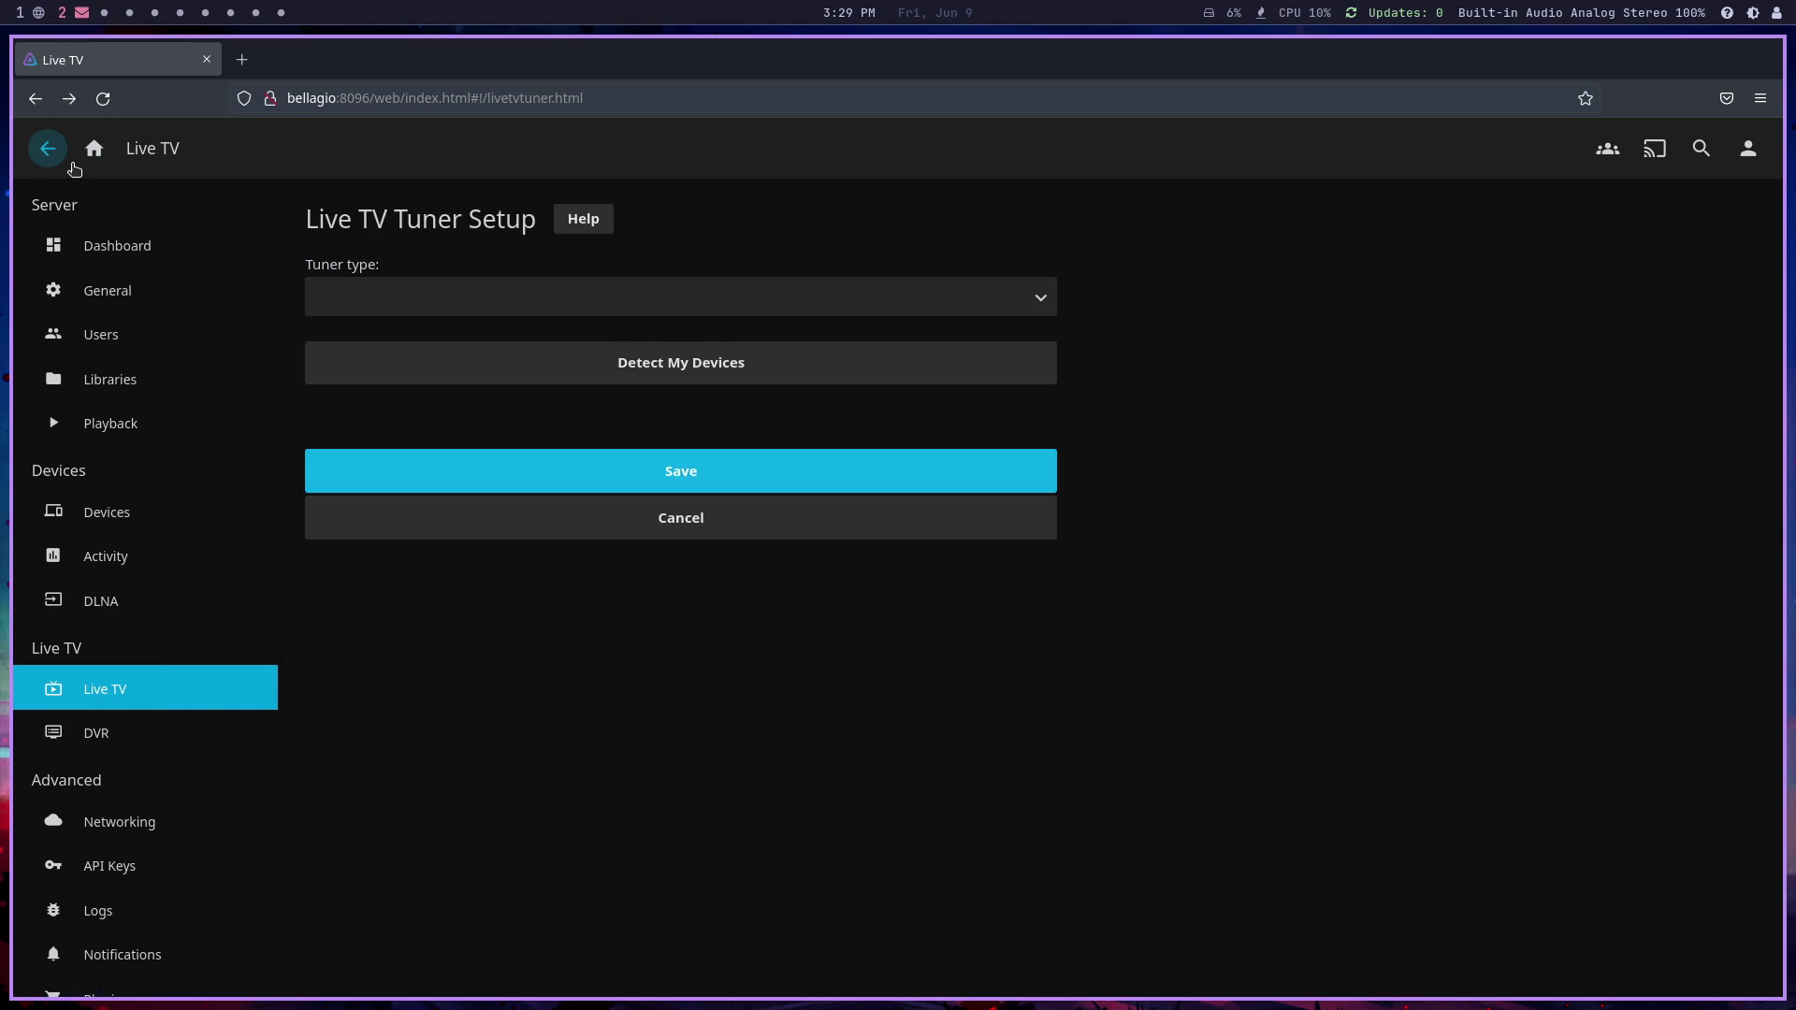
pyautogui.click(96, 152)
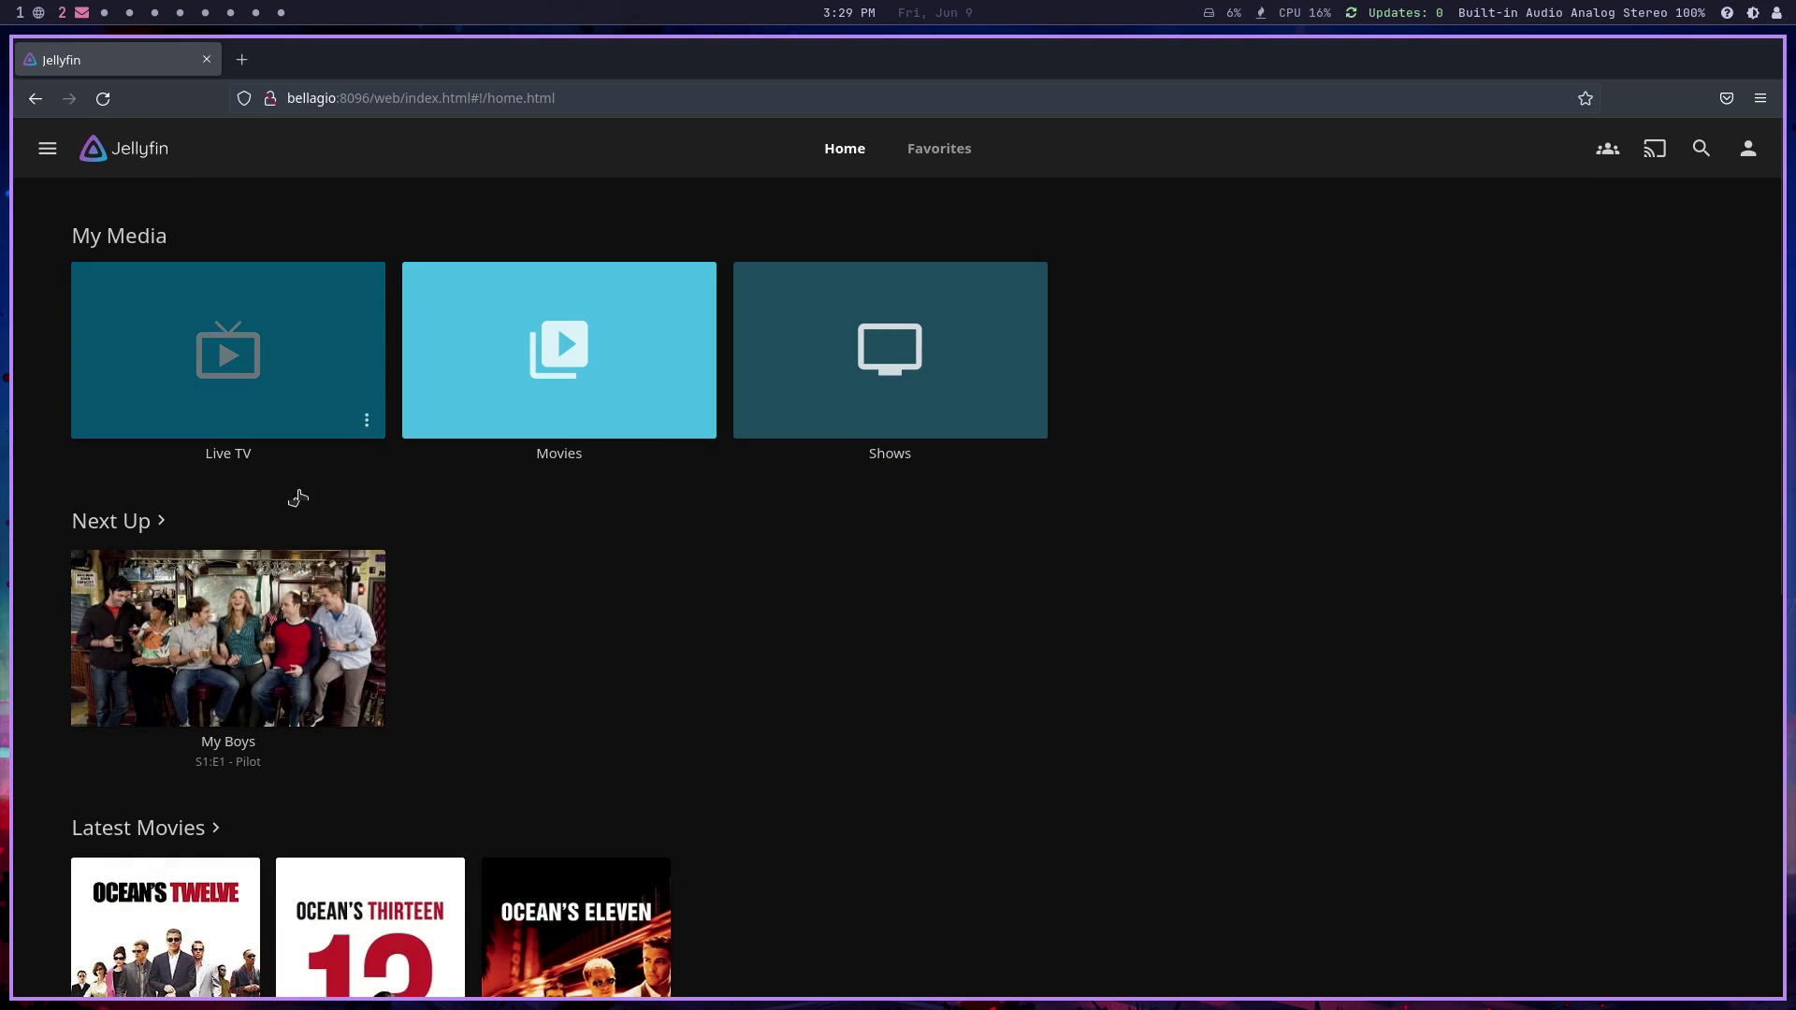
pyautogui.click(258, 466)
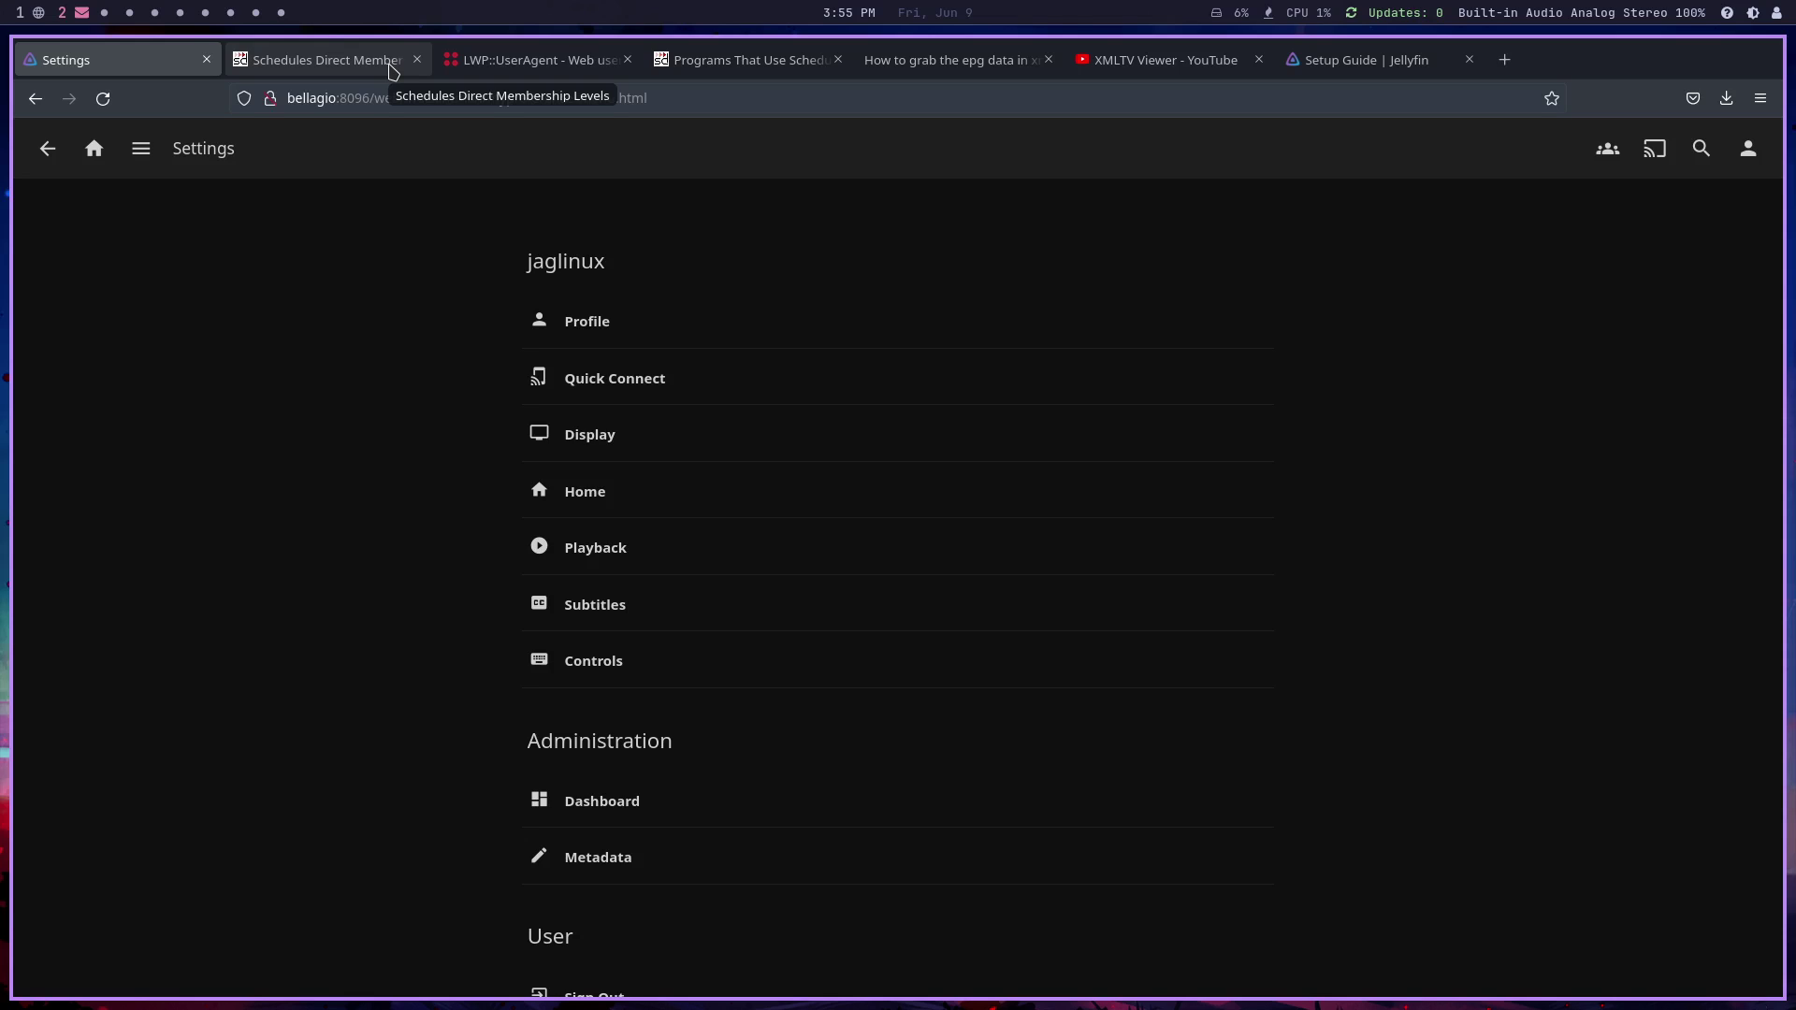
# Go to the Dashboard's Live TV settings and choose Schedules Direct as the guide data provider
pyautogui.click(93, 149)
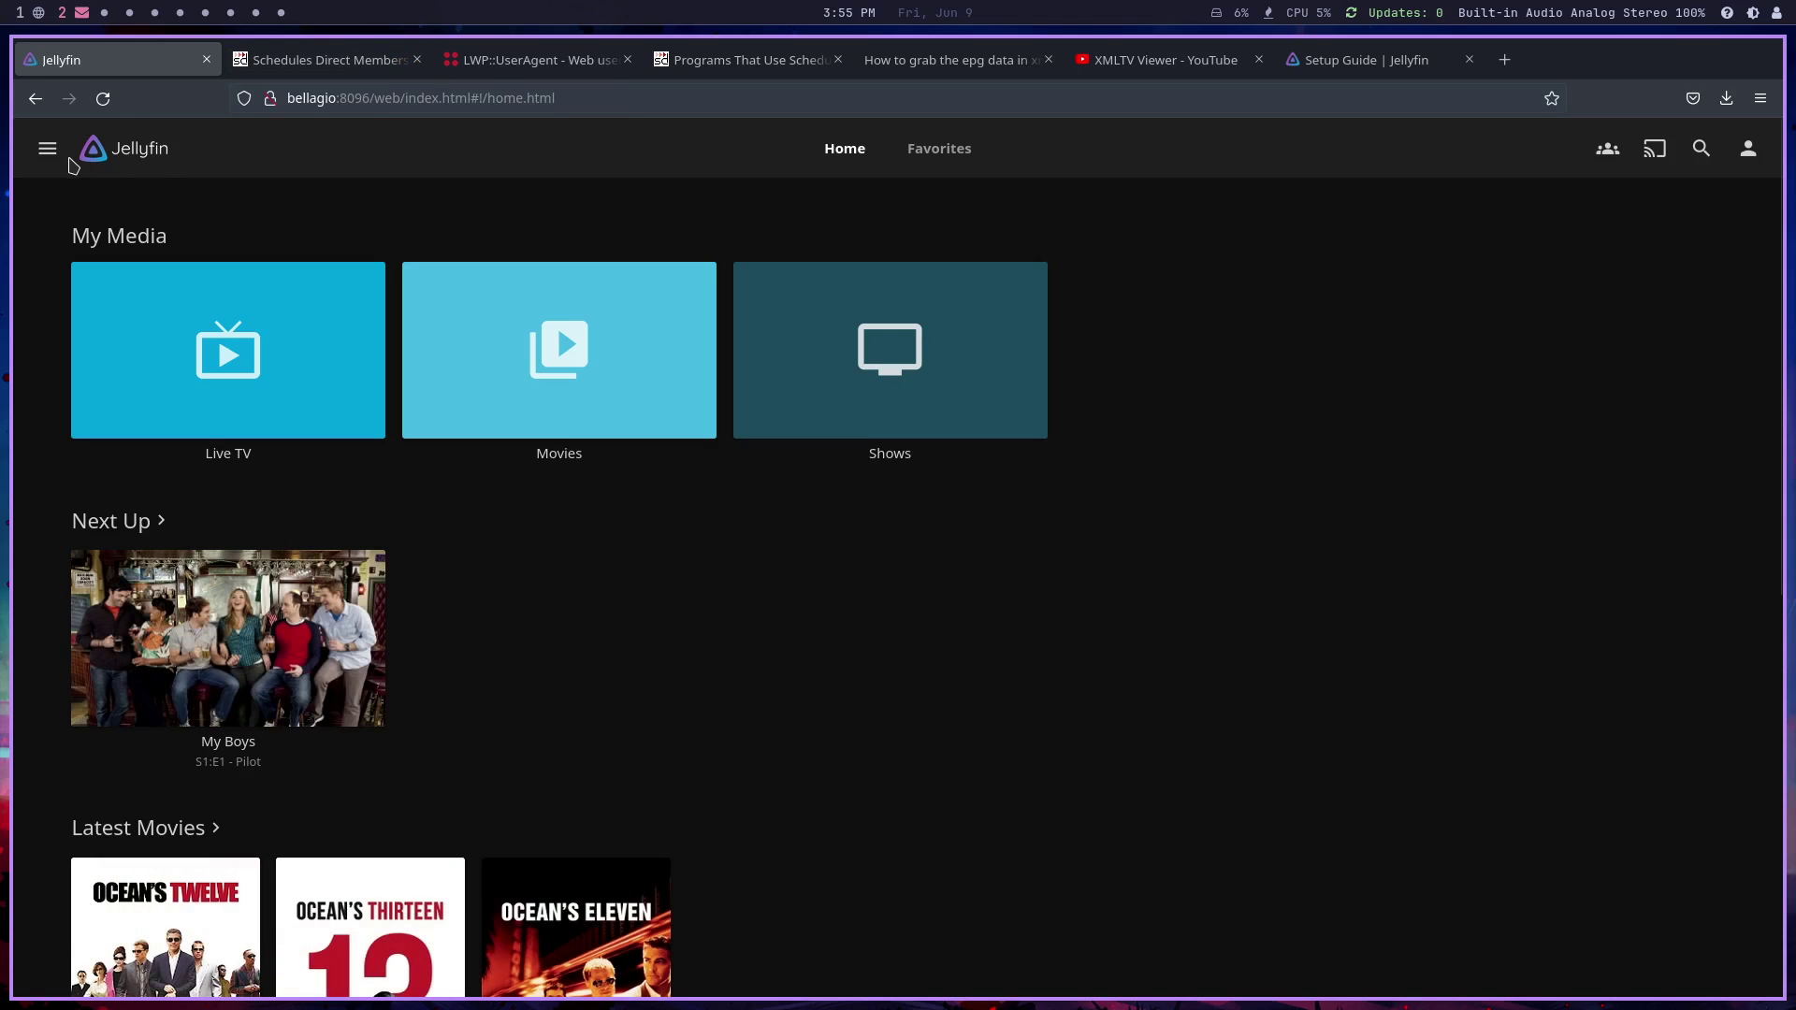
pyautogui.click(47, 148)
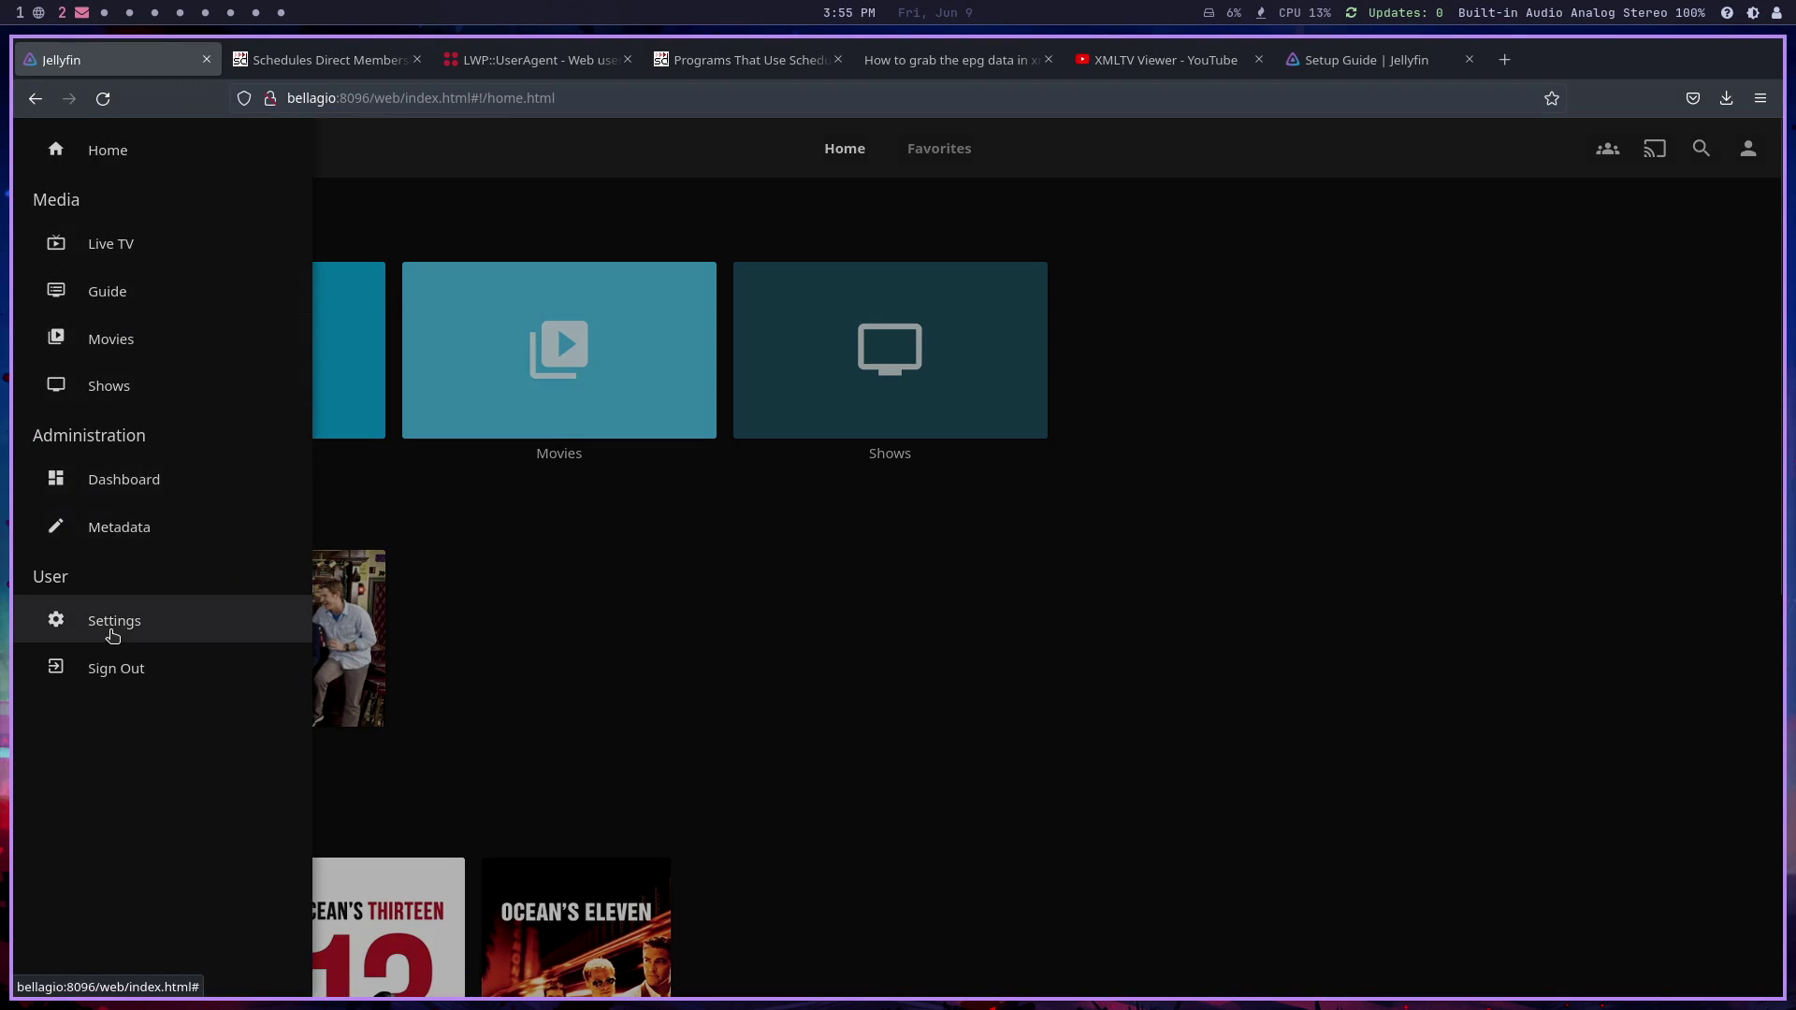
pyautogui.click(109, 483)
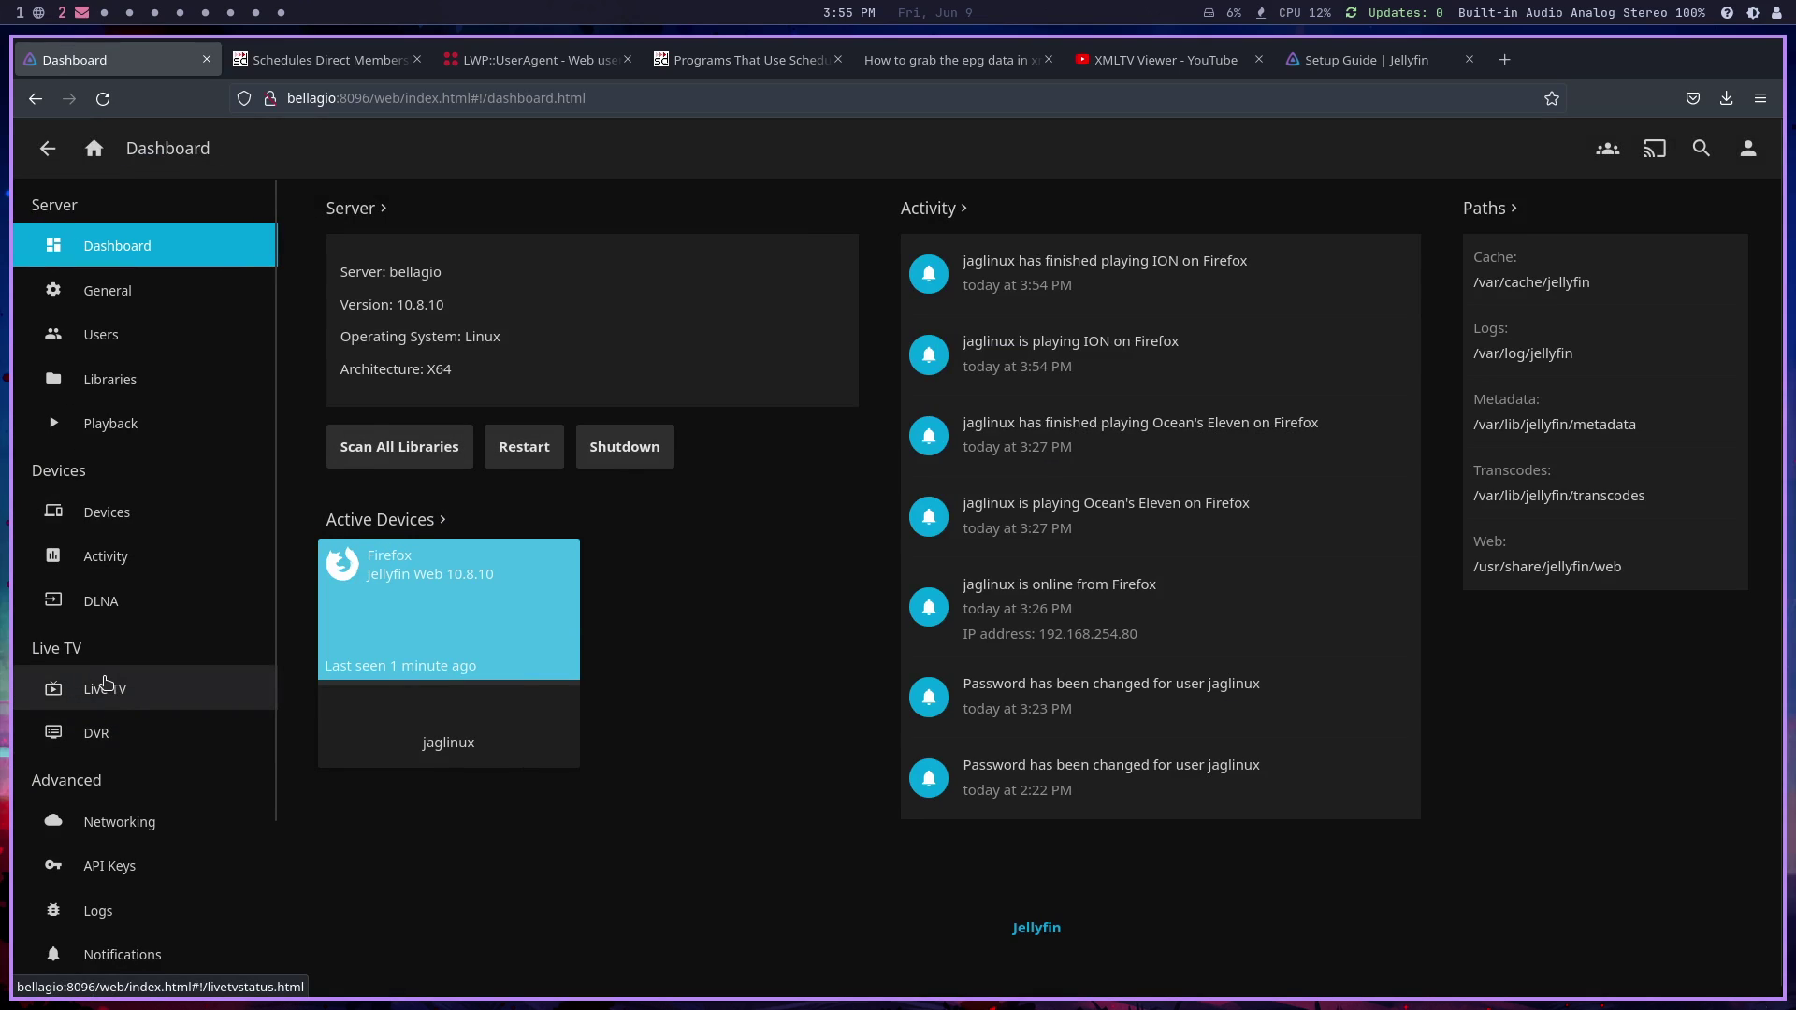
pyautogui.click(105, 683)
pyautogui.click(572, 529)
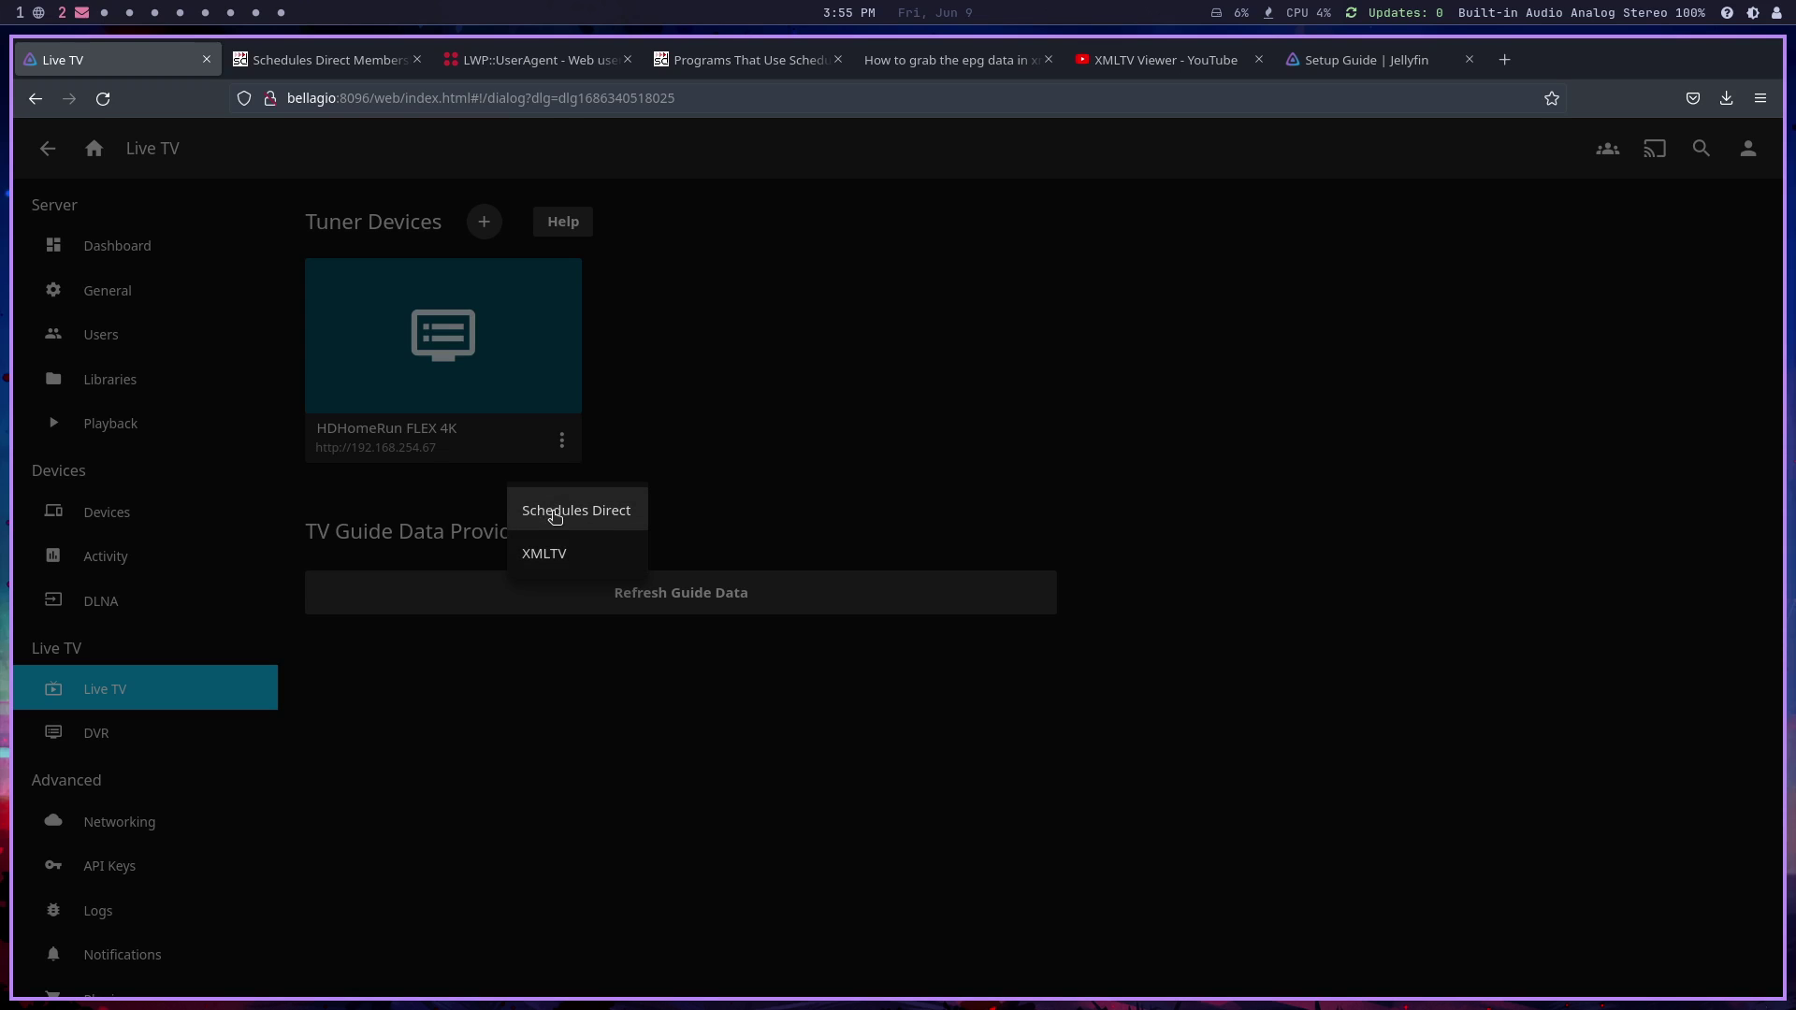
pyautogui.click(555, 517)
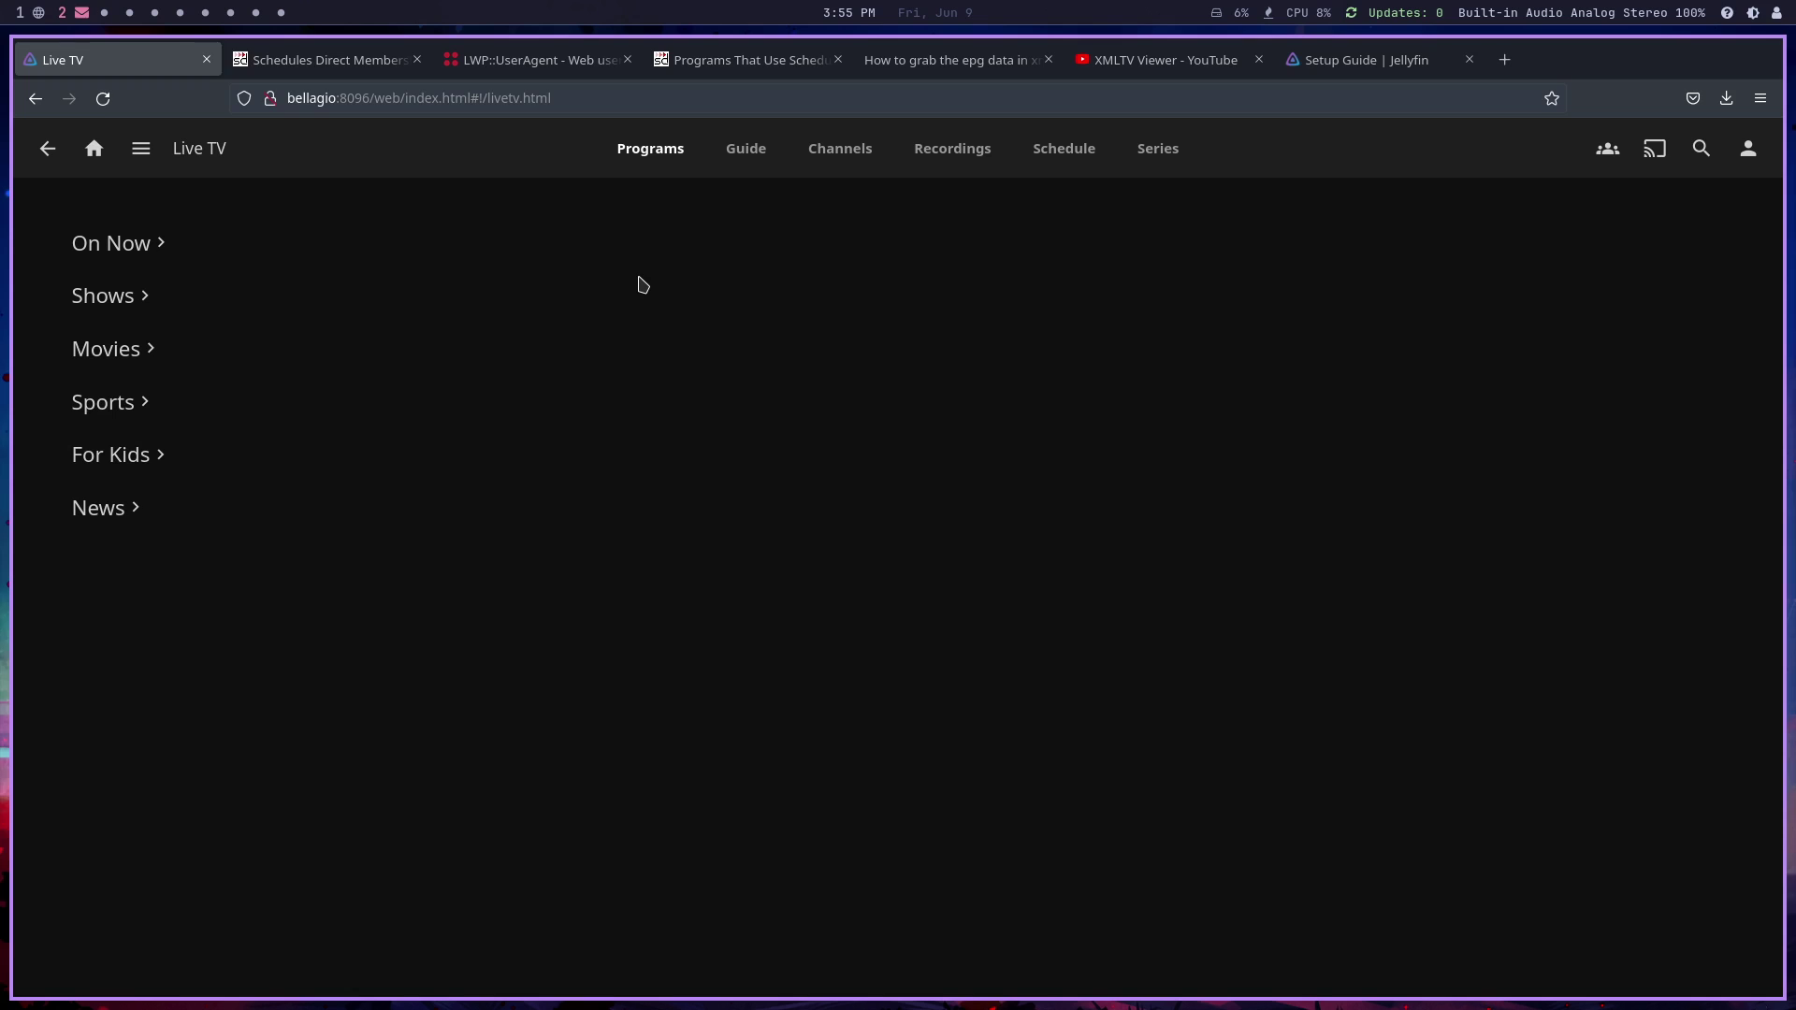
# Browse the live channel grid across both pages, through channels 101–177
pyautogui.click(860, 150)
pyautogui.scroll(-15, 1038, 708)
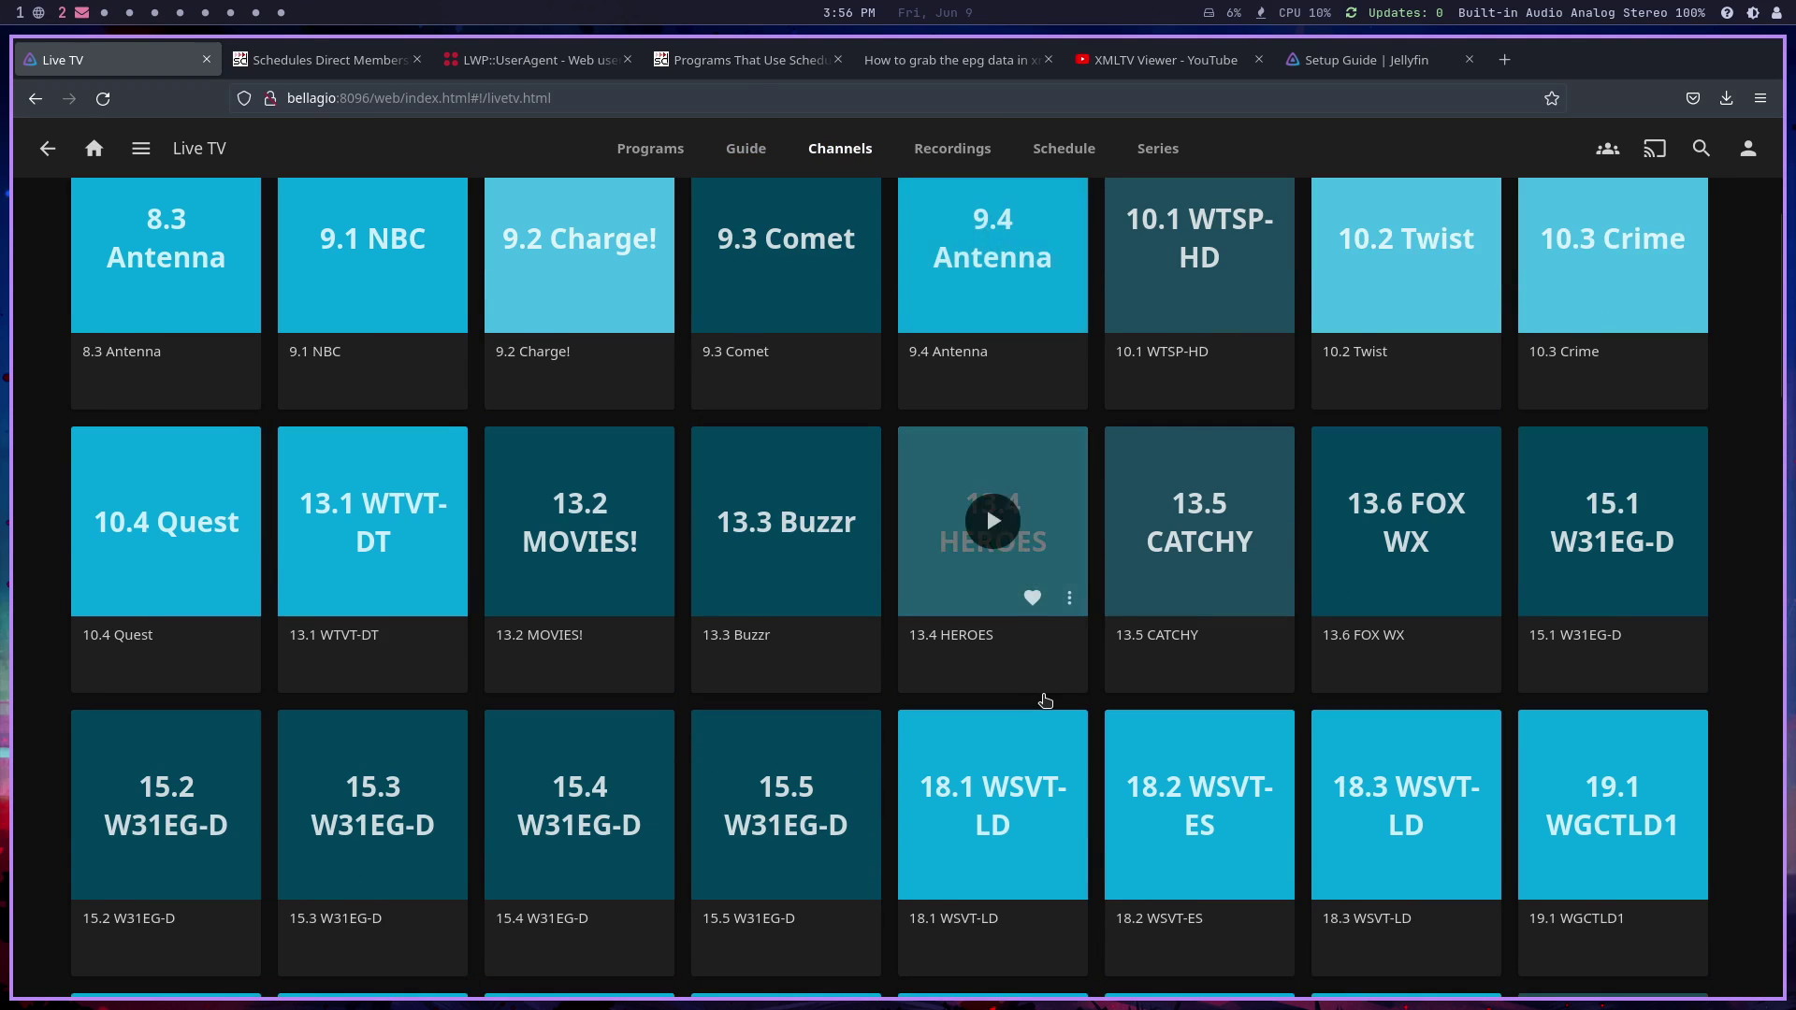
pyautogui.scroll(-10, 1038, 708)
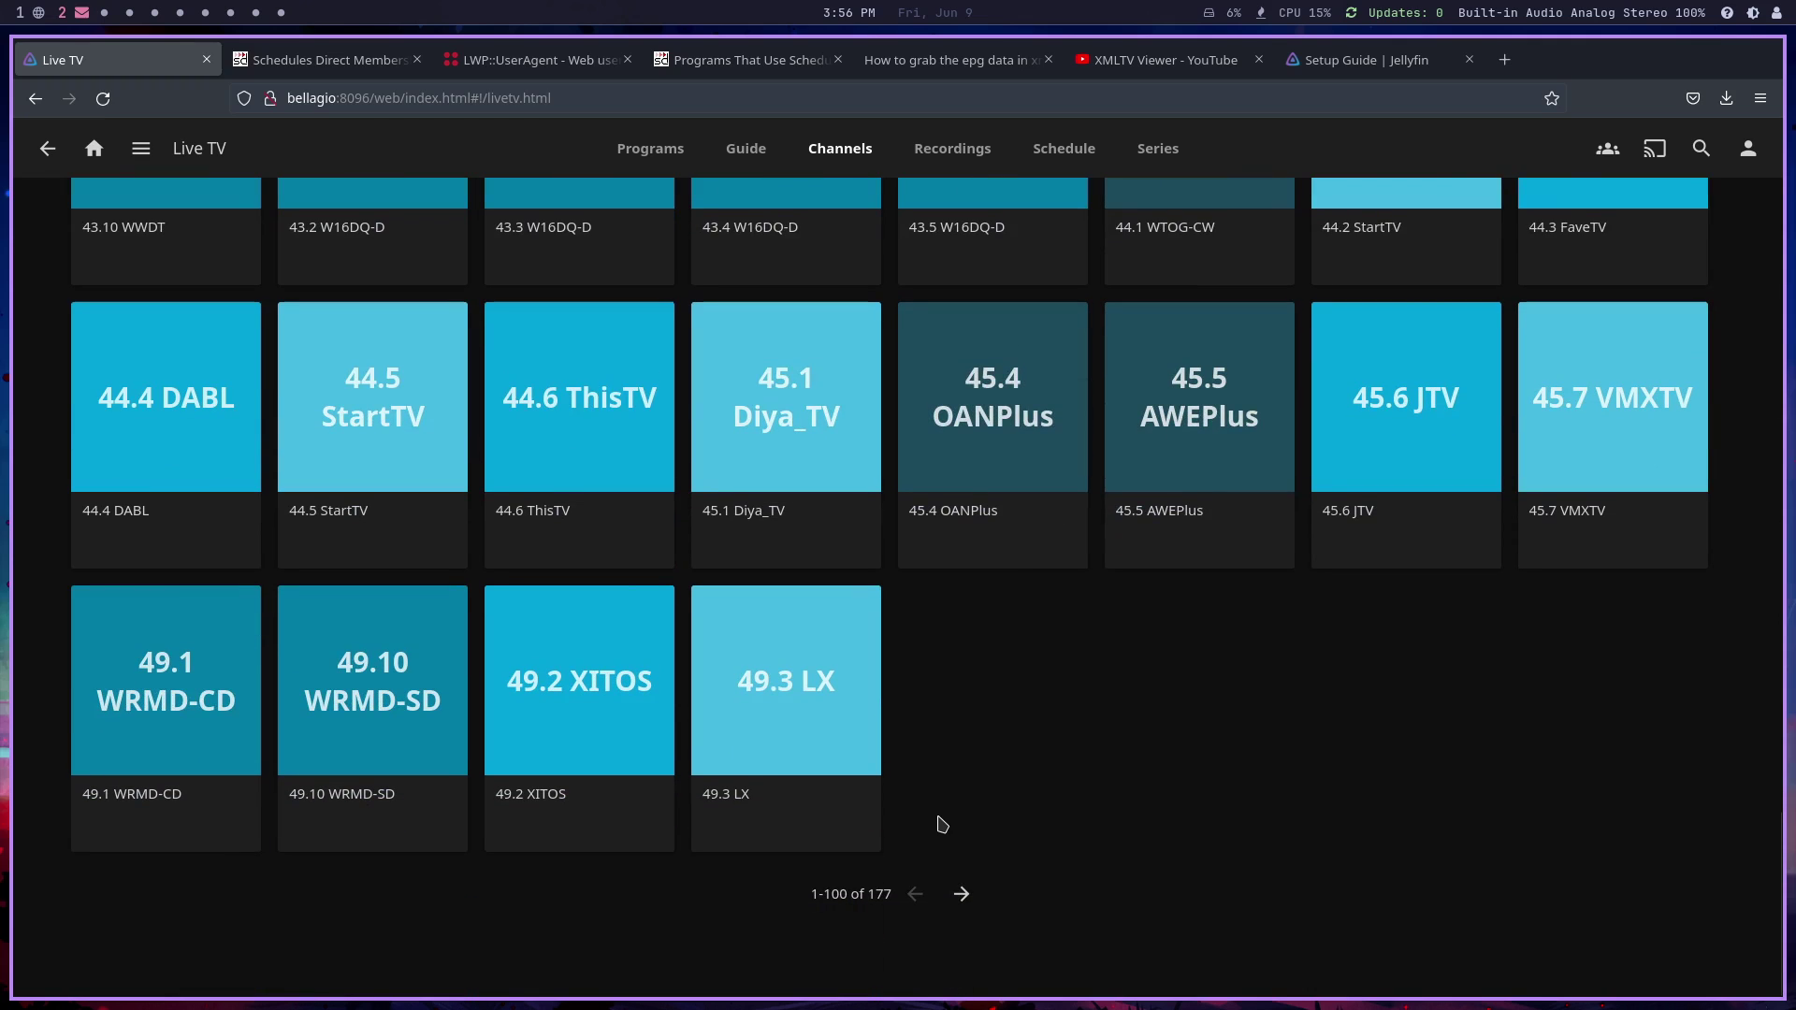
pyautogui.click(961, 895)
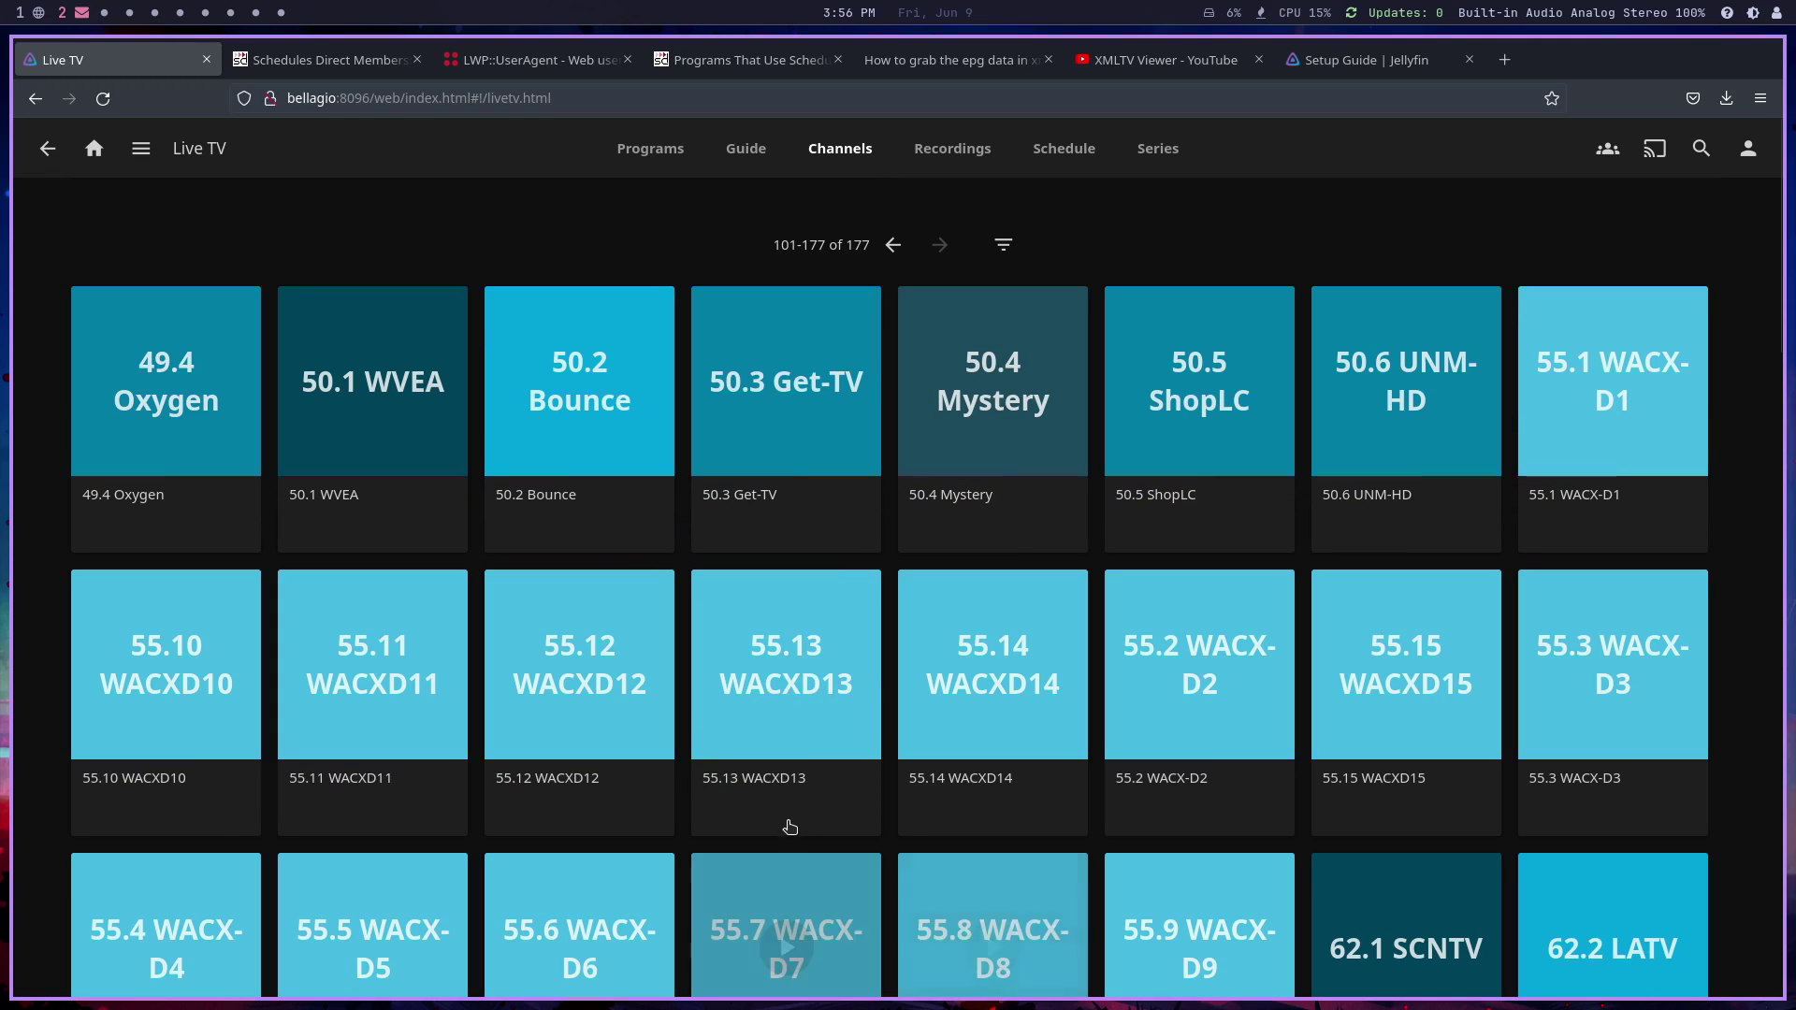
pyautogui.scroll(-3, 1012, 756)
pyautogui.scroll(-4, 1012, 756)
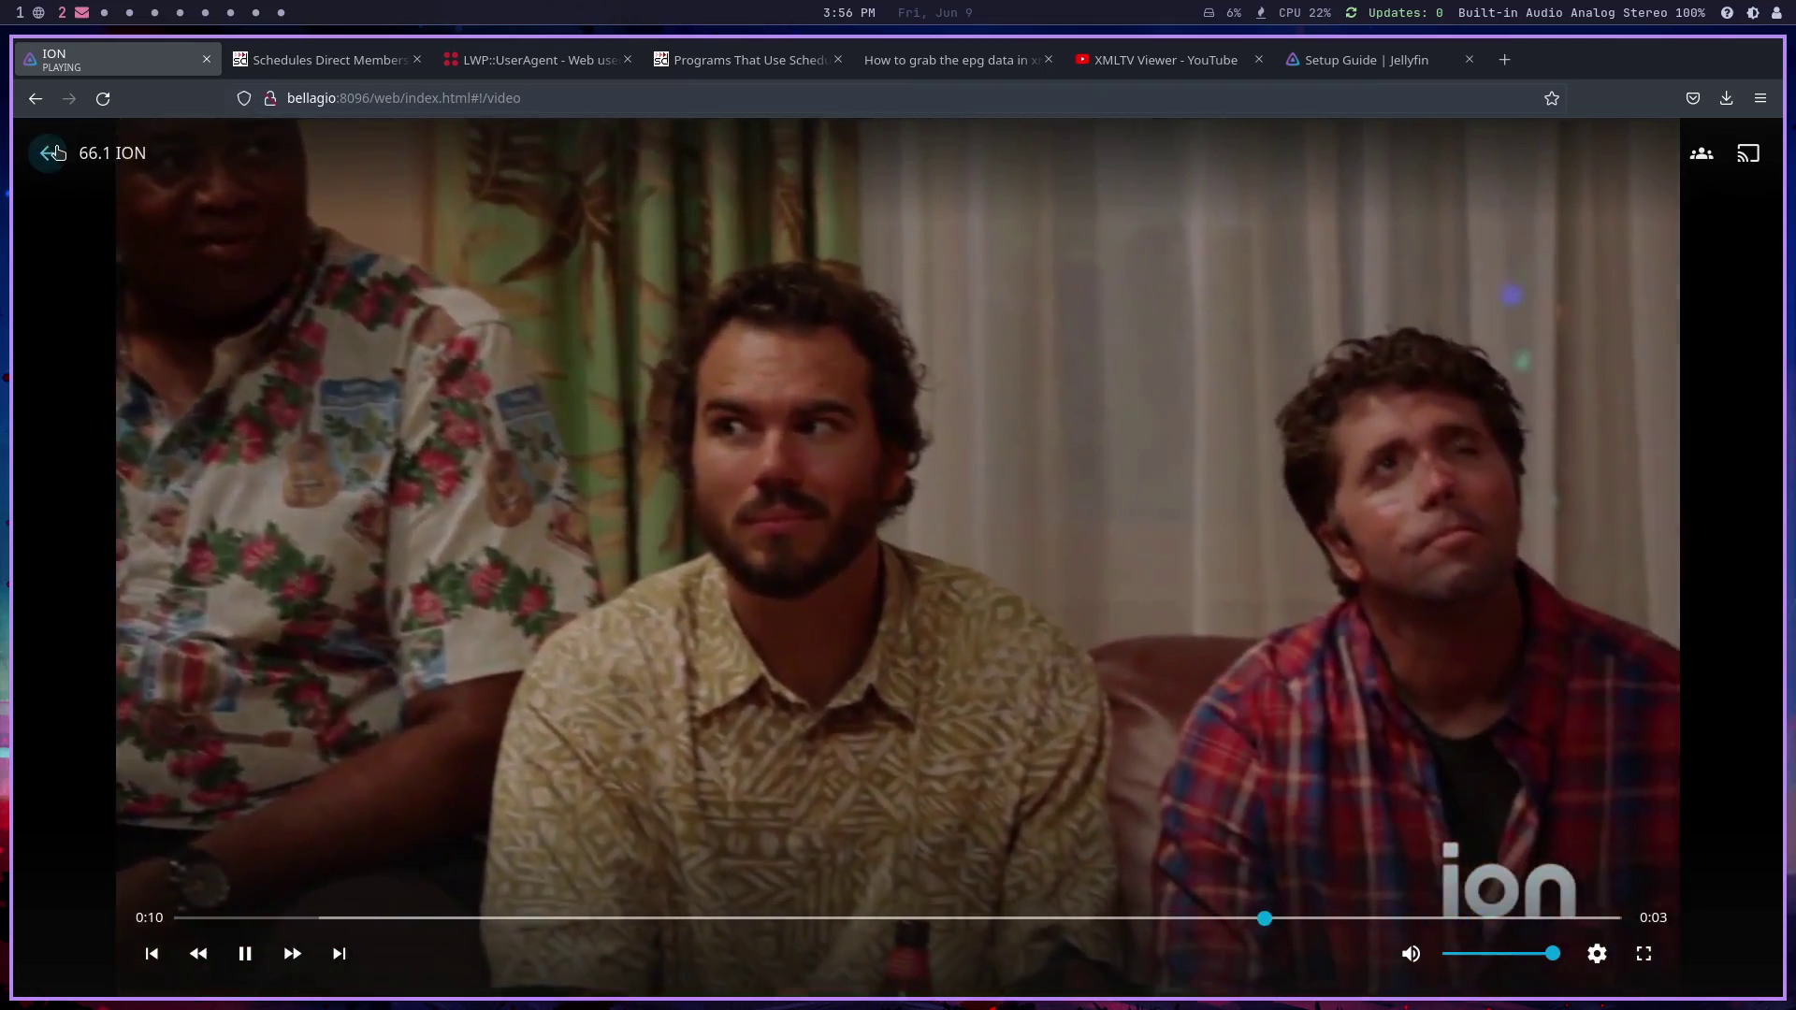
# Stop watching 66.1 ION and return to the Jellyfin home page
pyautogui.click(48, 153)
pyautogui.scroll(5, 365, 478)
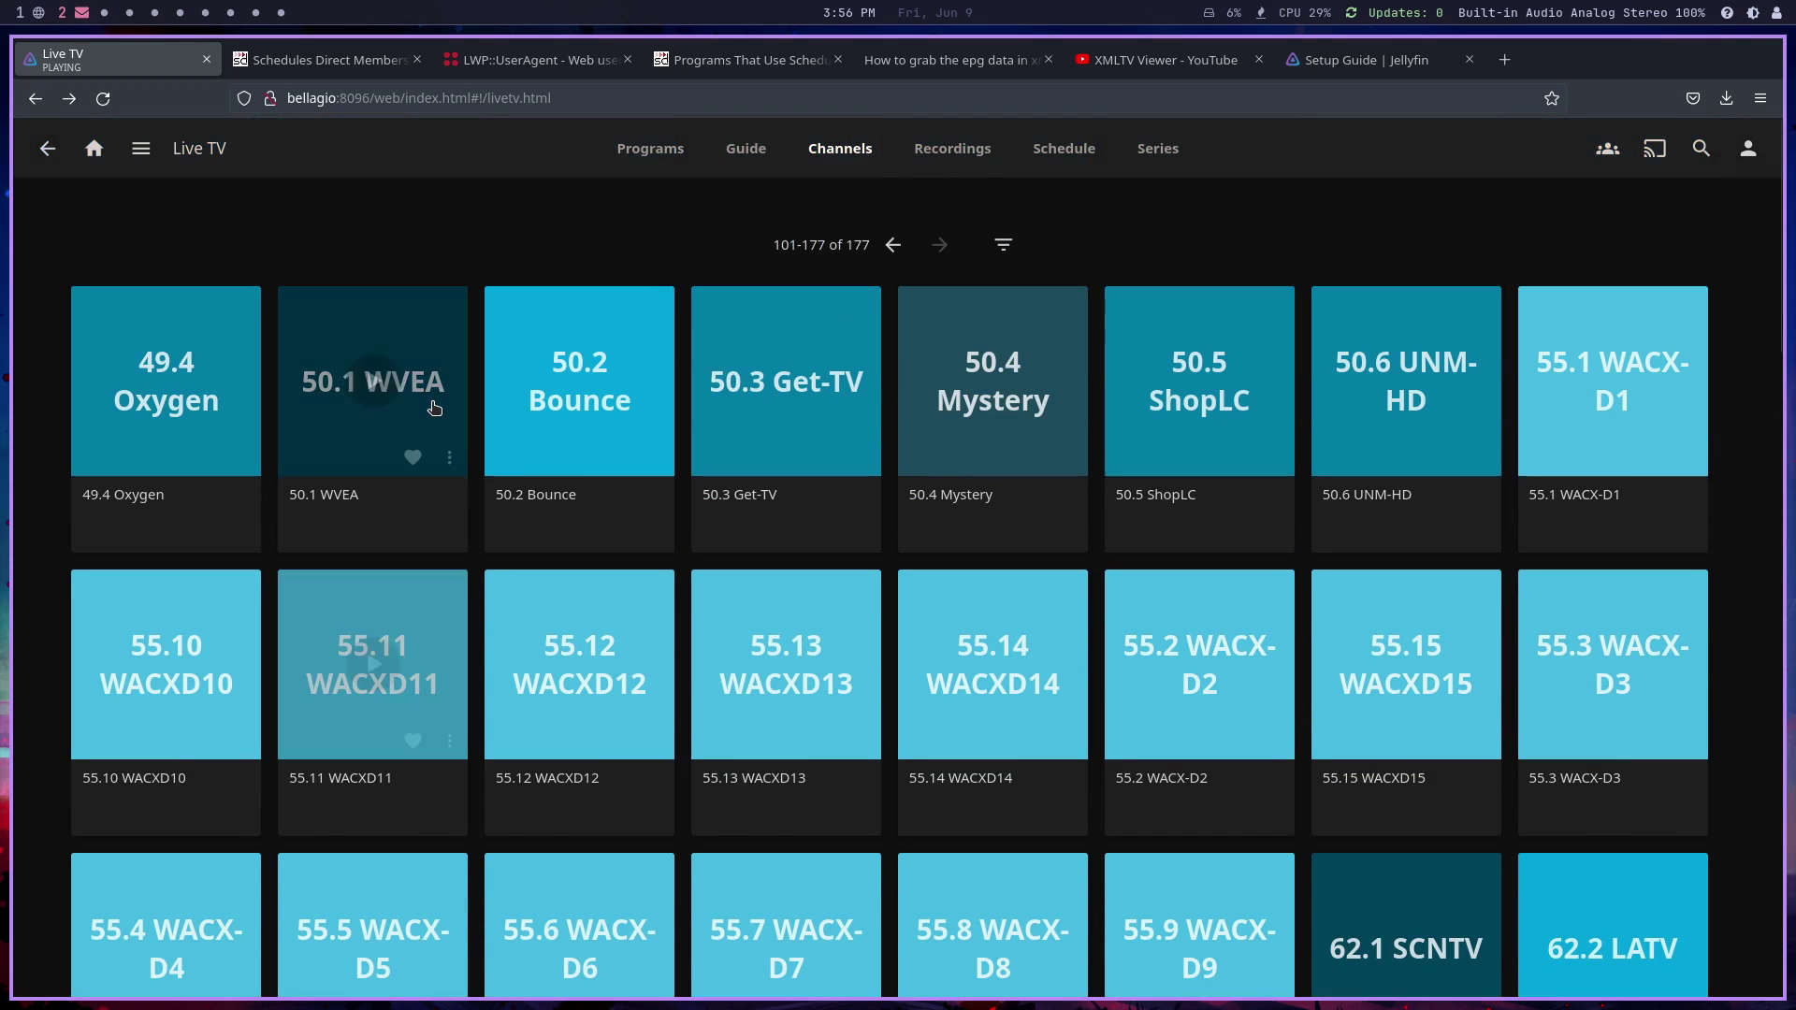
pyautogui.click(98, 154)
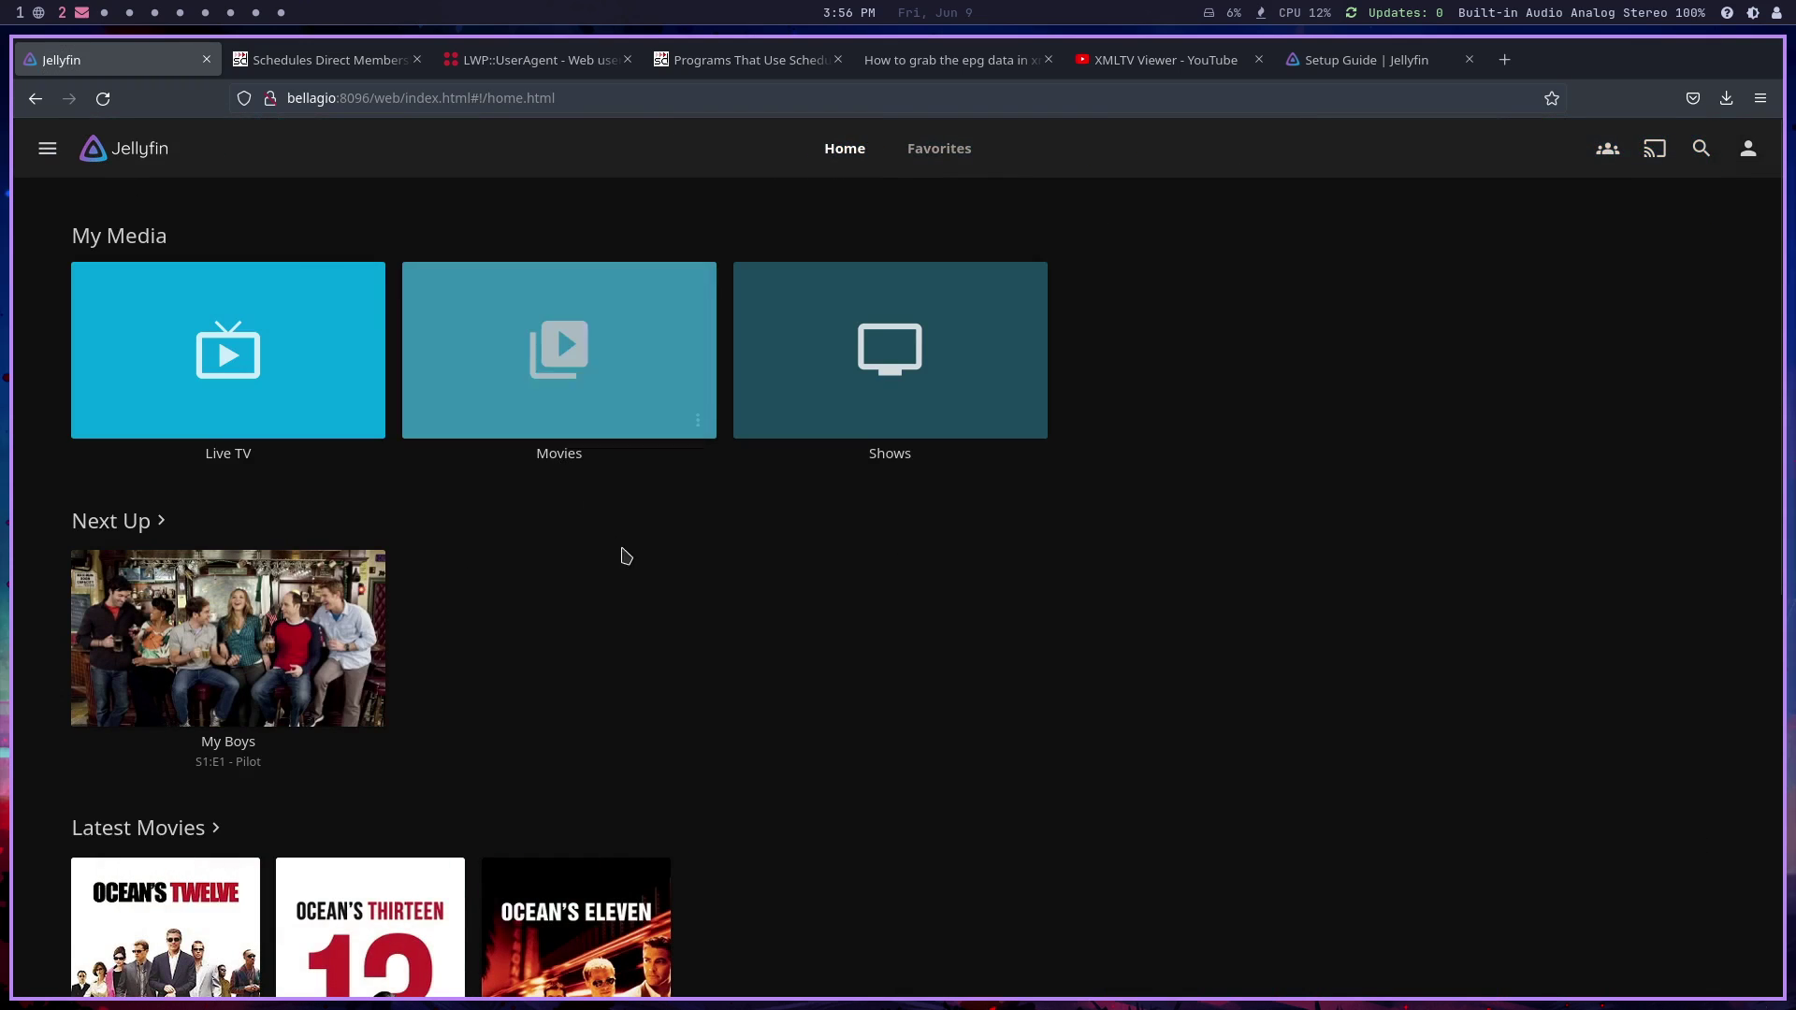
pyautogui.click(882, 468)
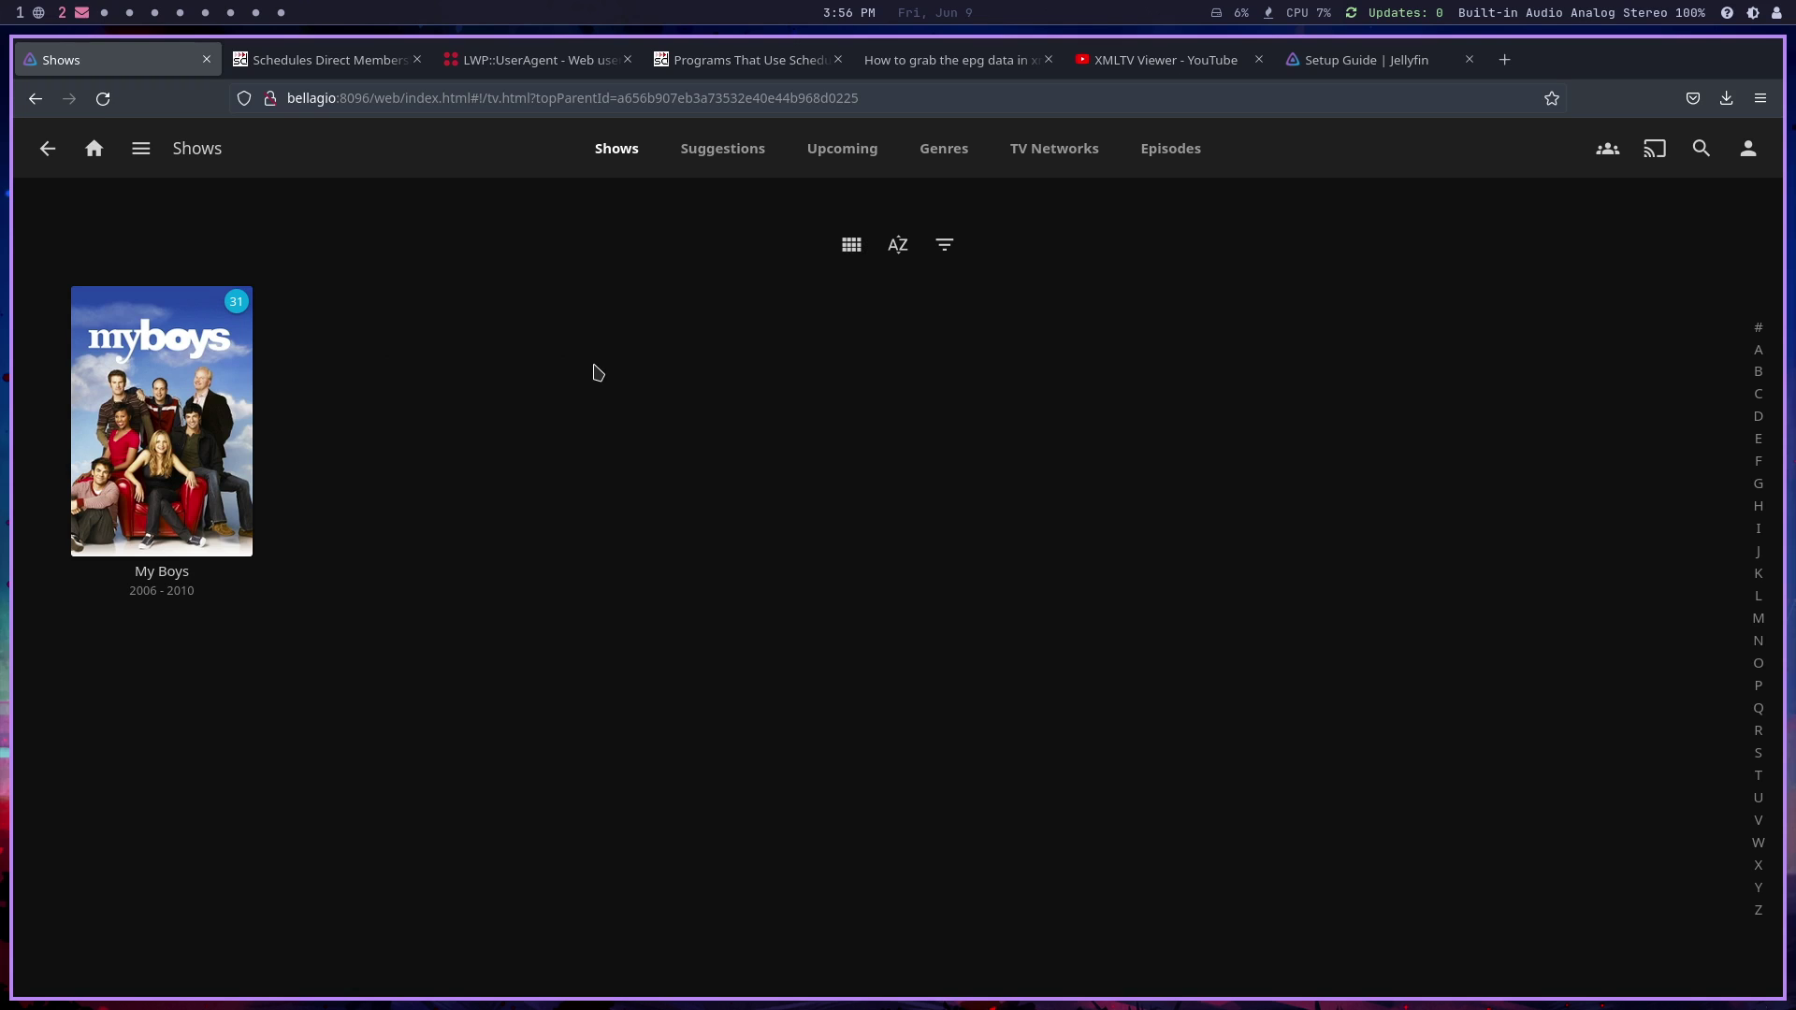
pyautogui.click(47, 148)
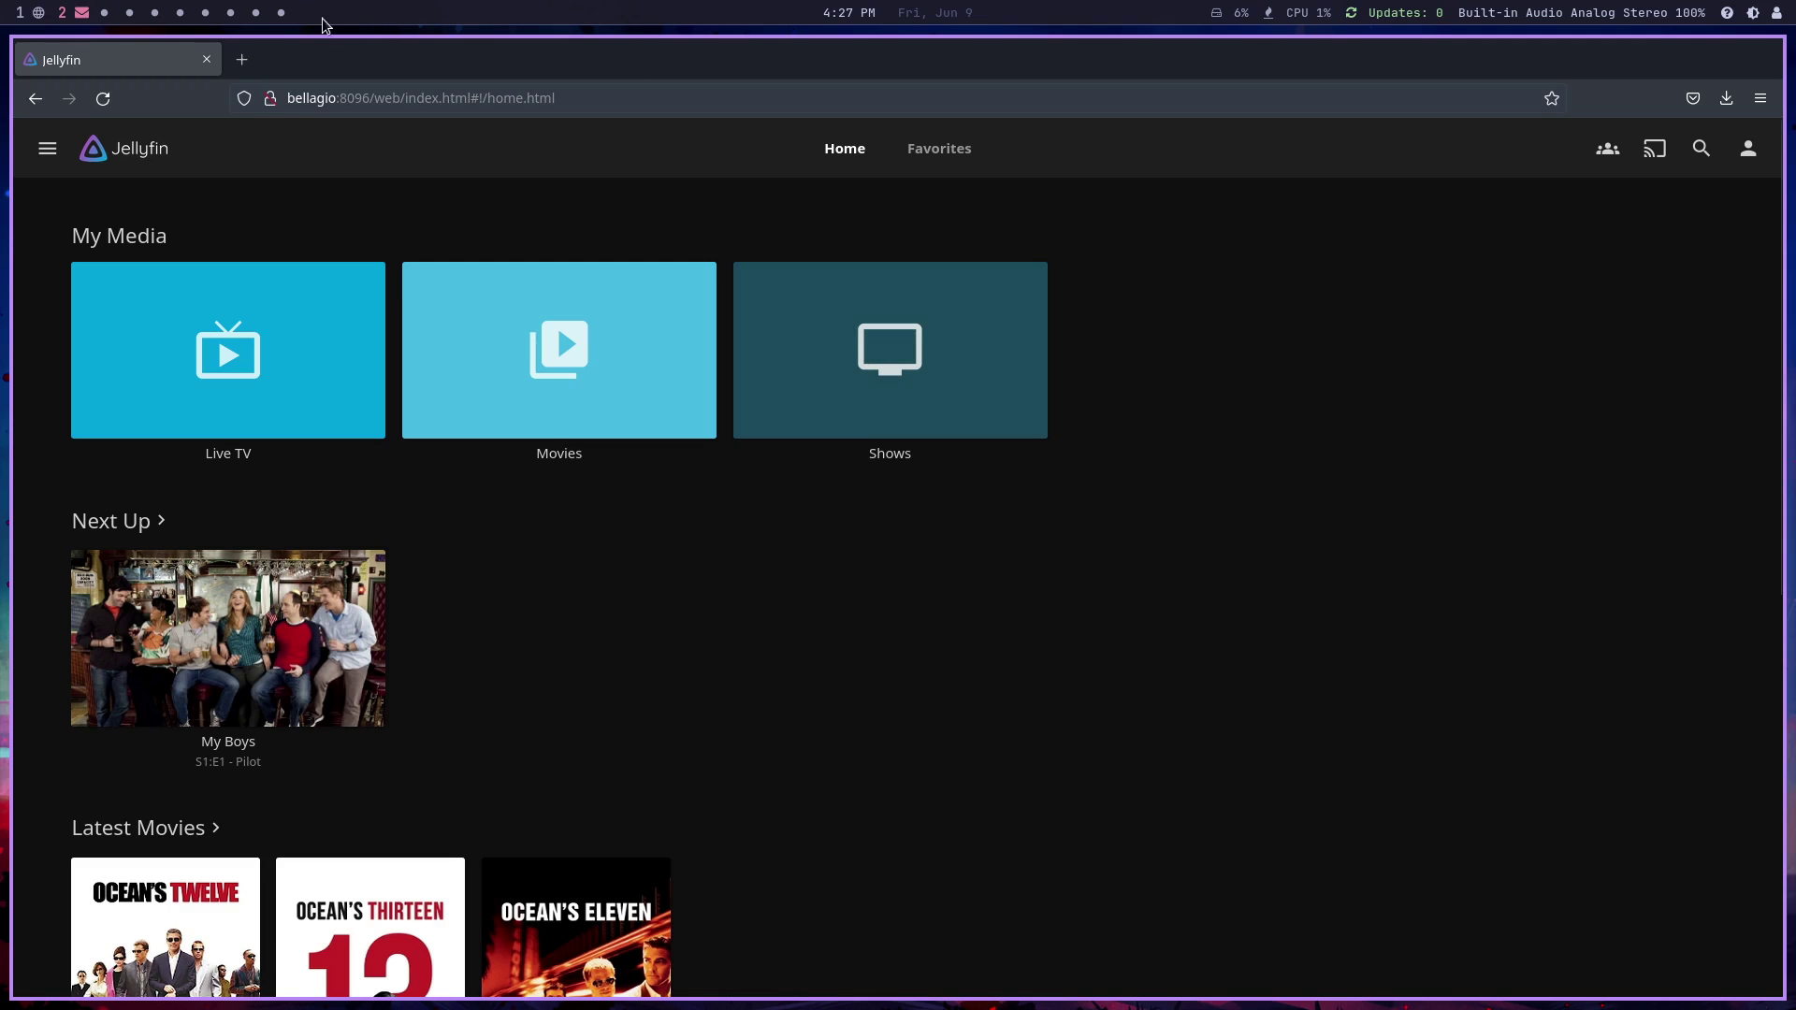
pyautogui.click(245, 62)
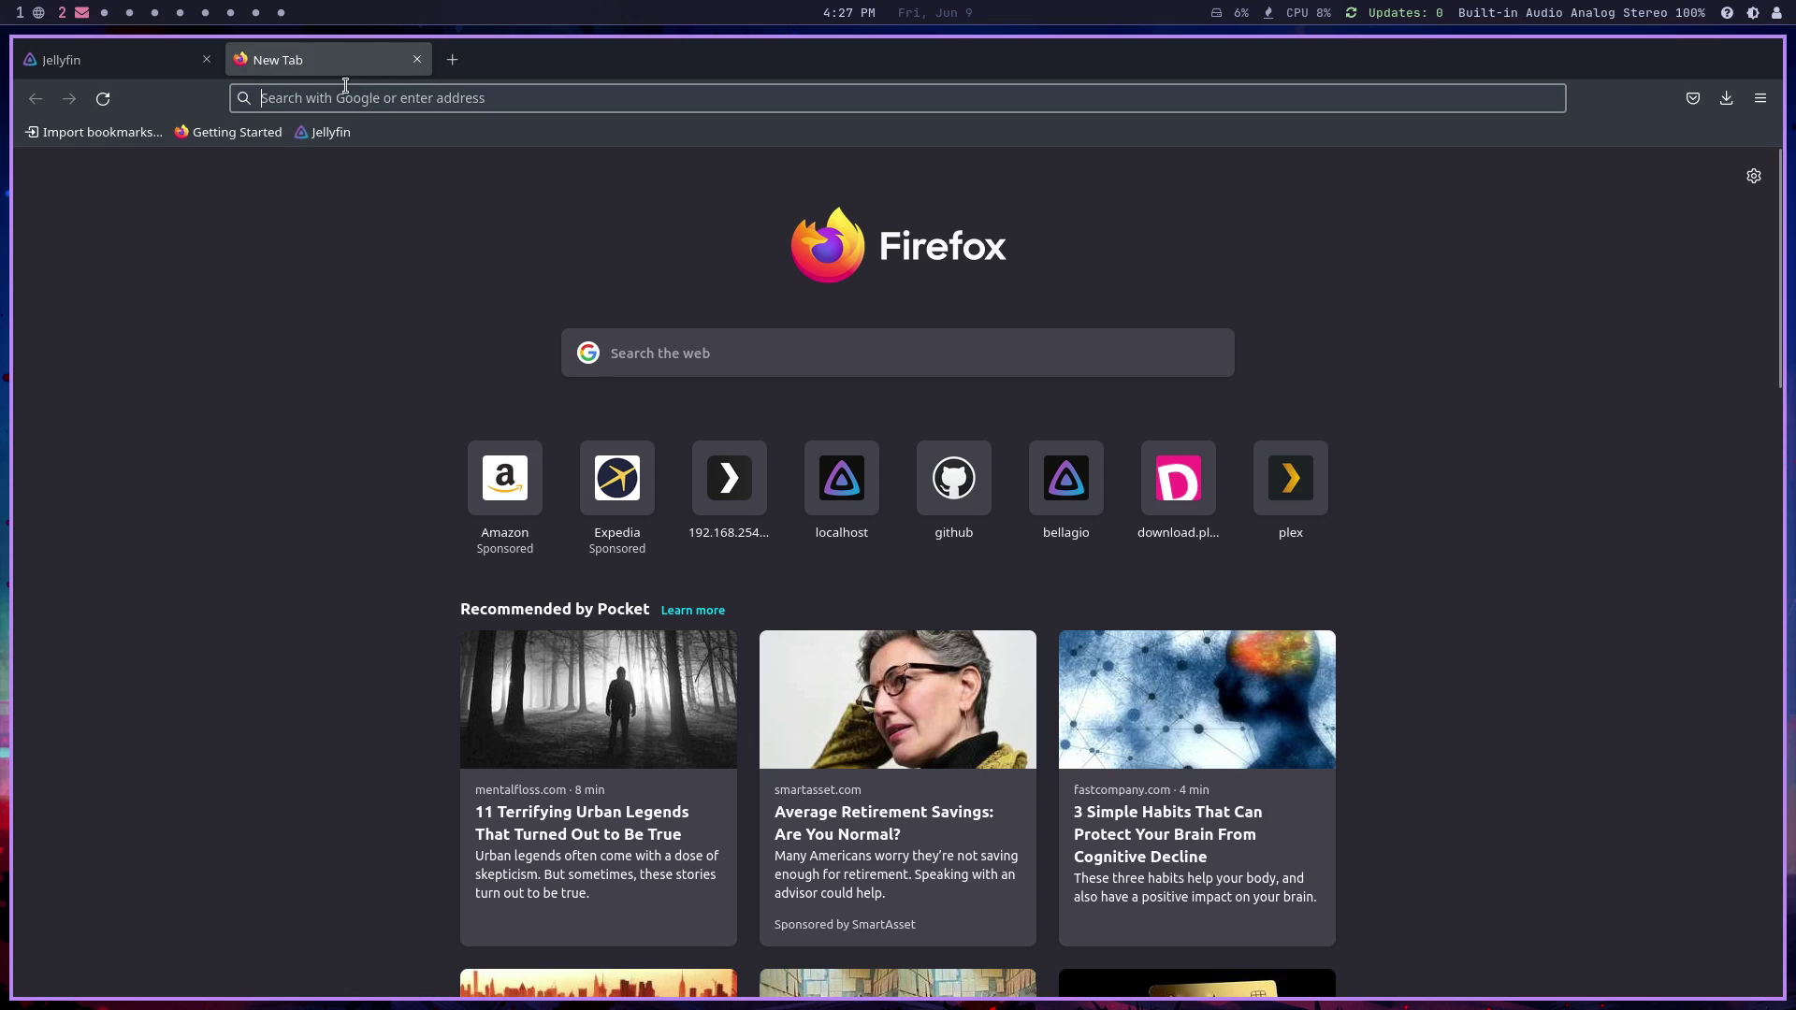
pyautogui.write('192.168.254.63:32400/')
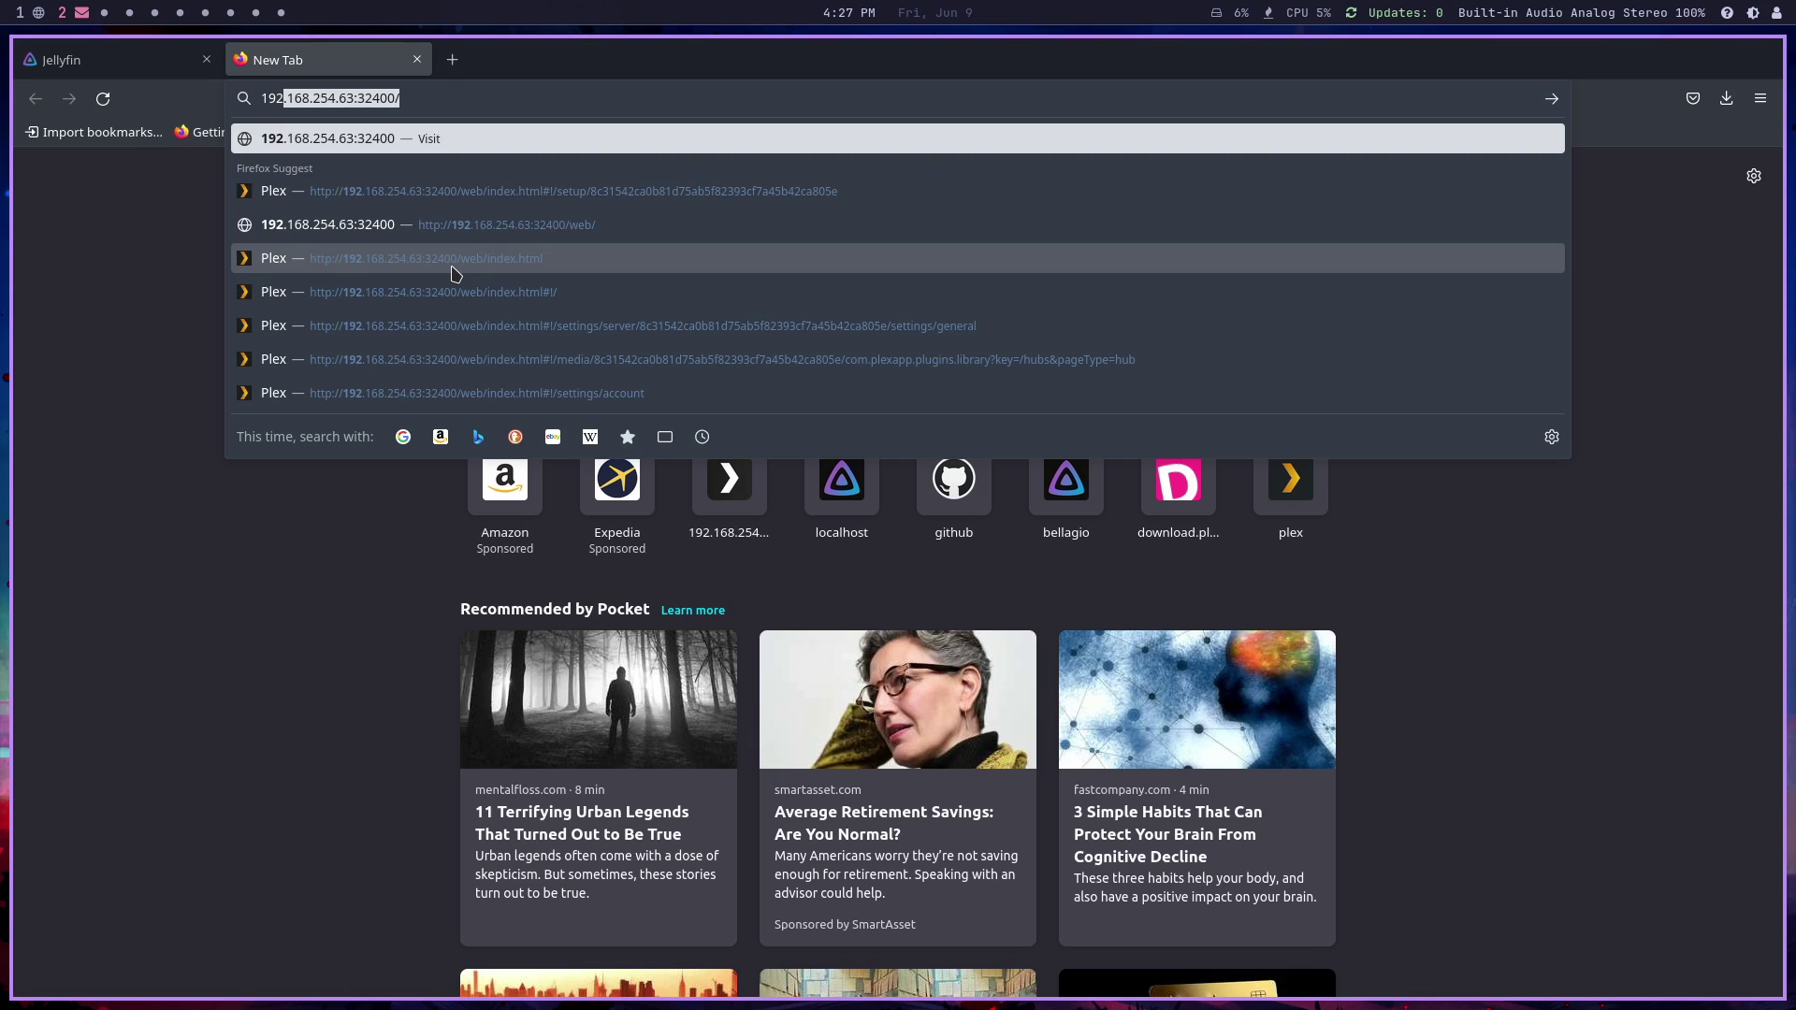
pyautogui.click(417, 60)
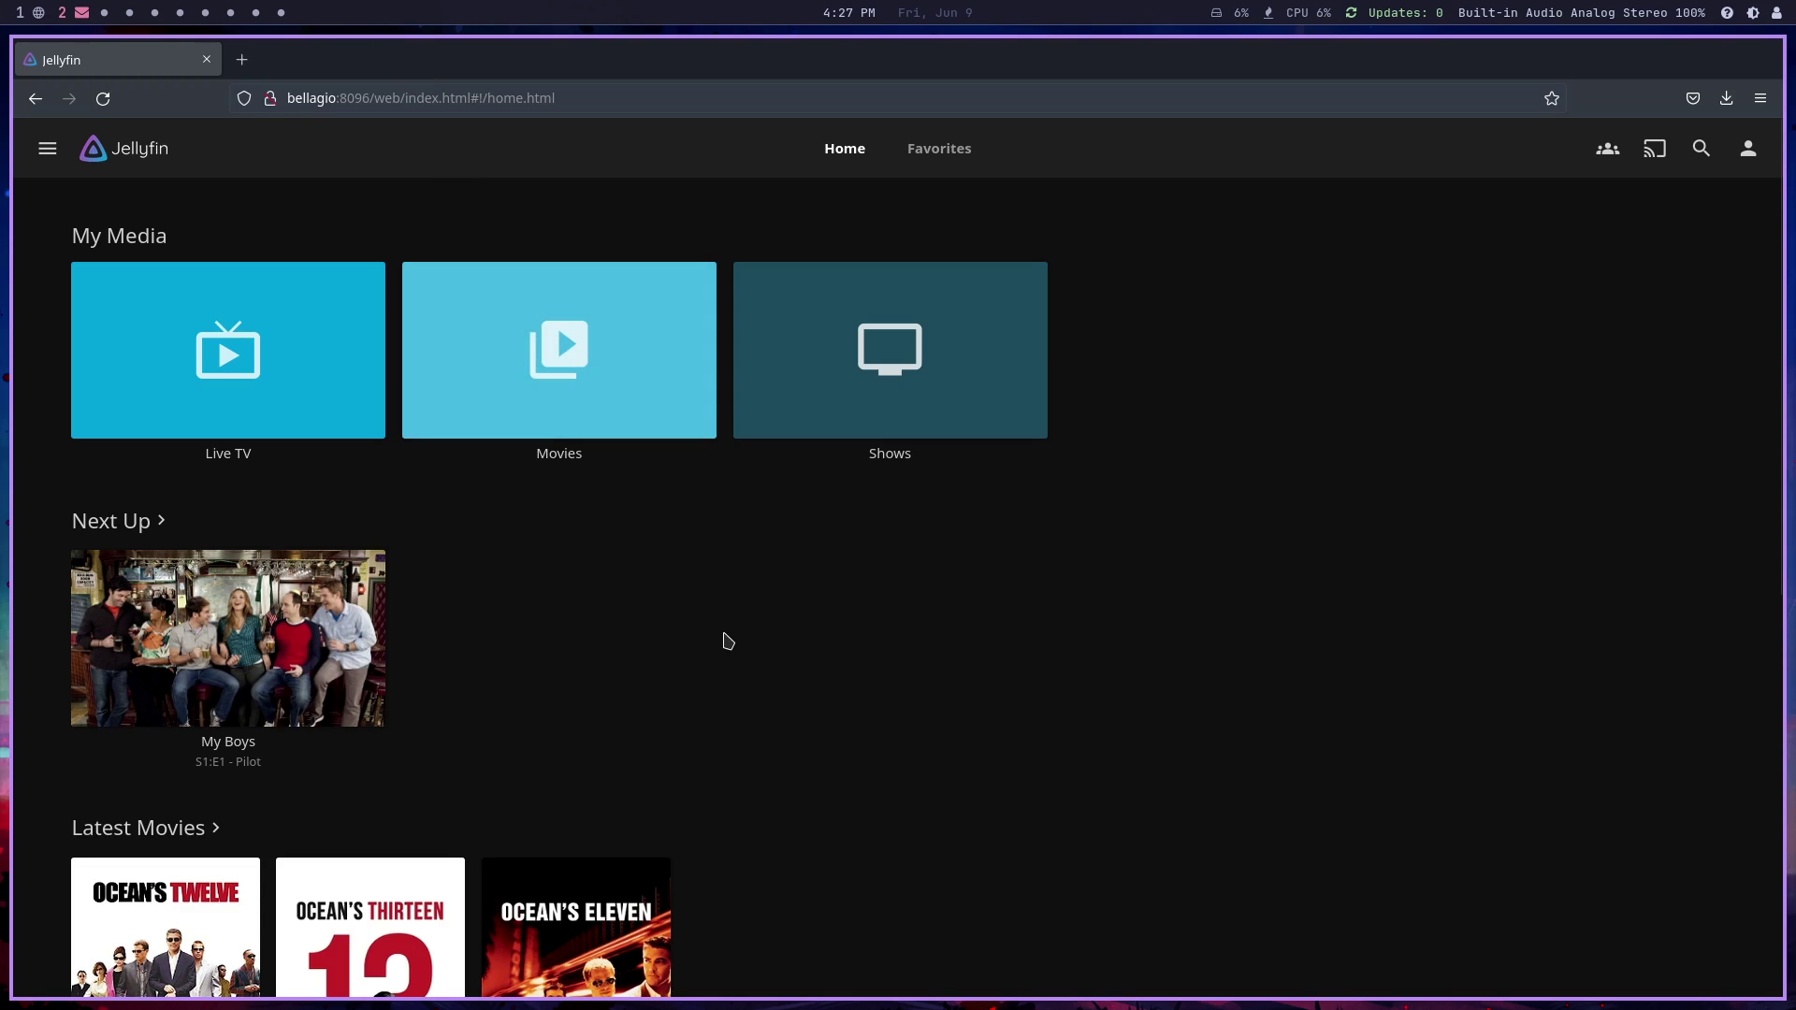